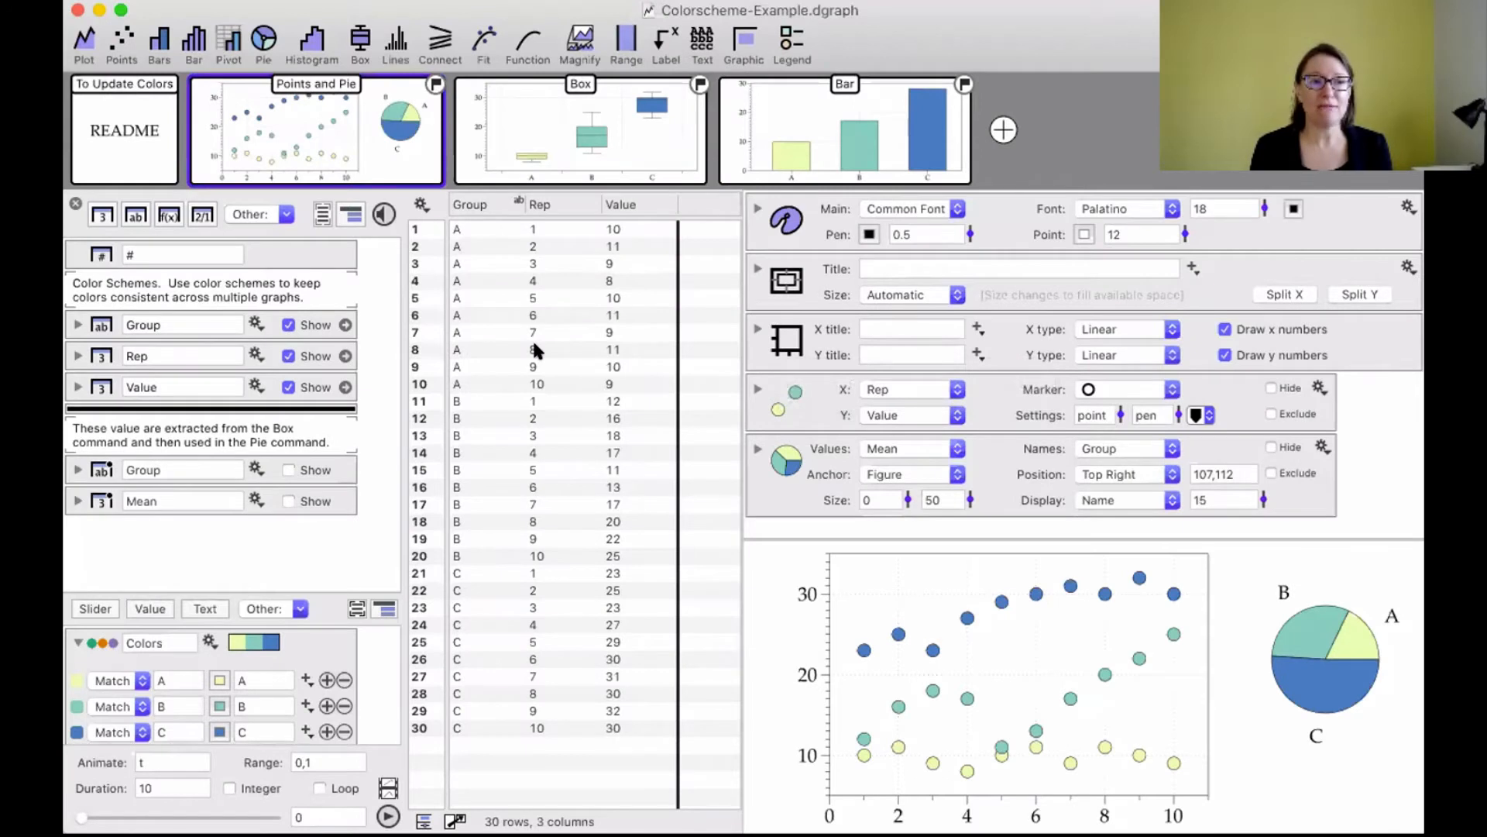
Apply the Oranges color suggestion to the Colors scheme used by groups A, B and C.
mouse_move(323, 145)
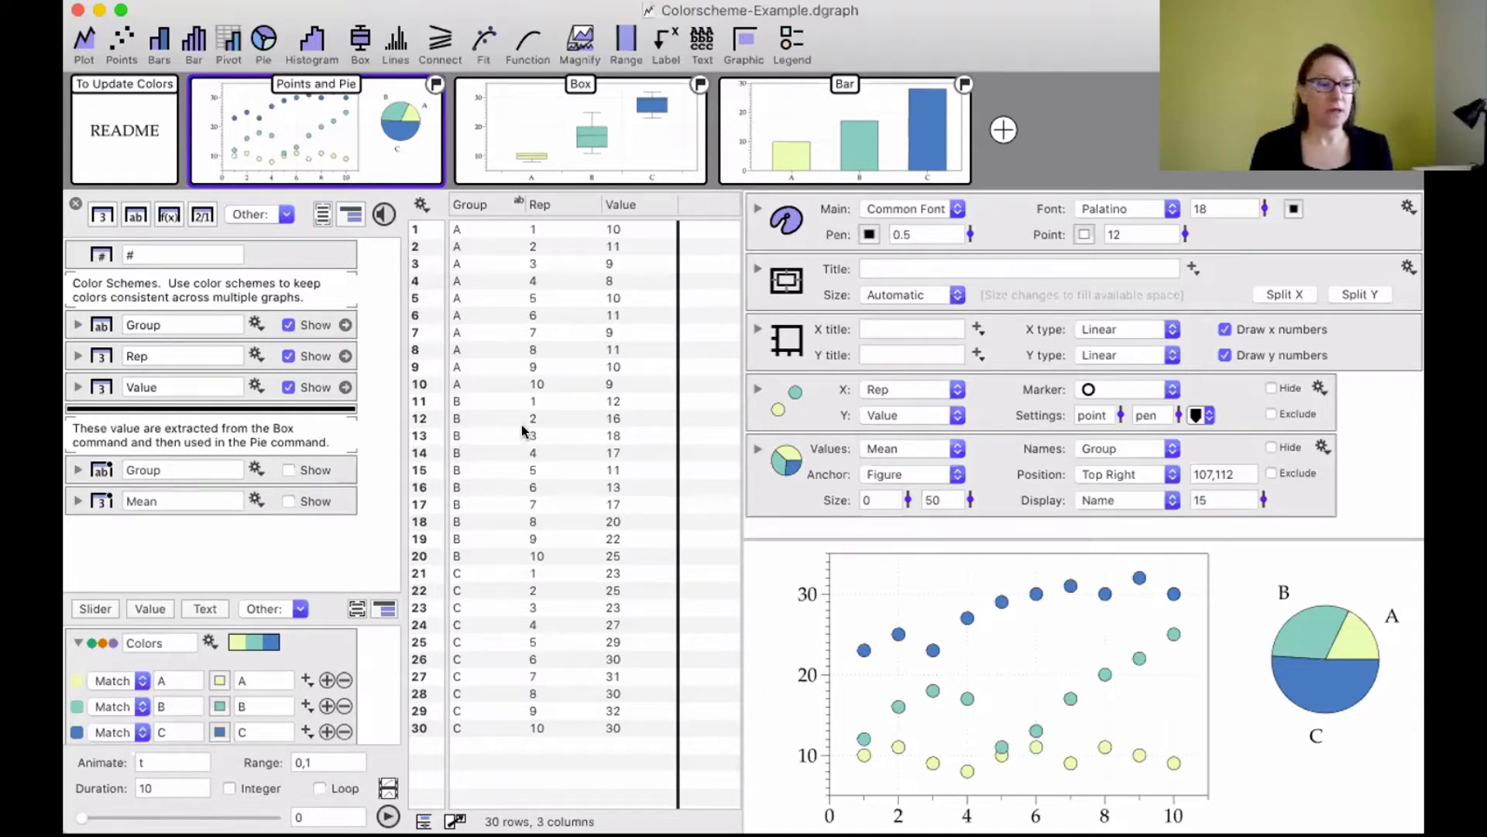
scroll(161, 649, "down", 1)
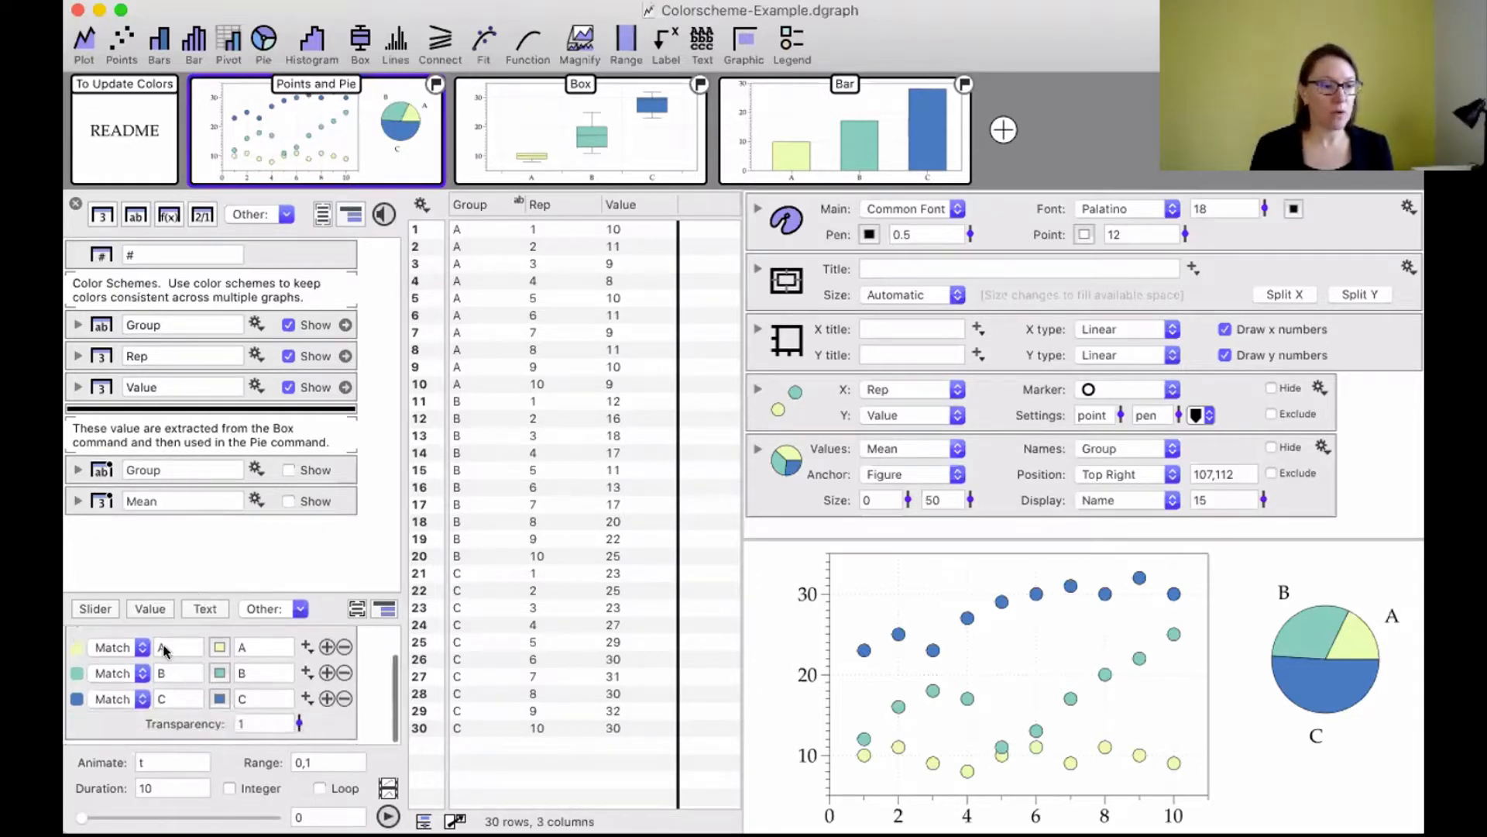
left_click_drag(154, 589, 154, 499)
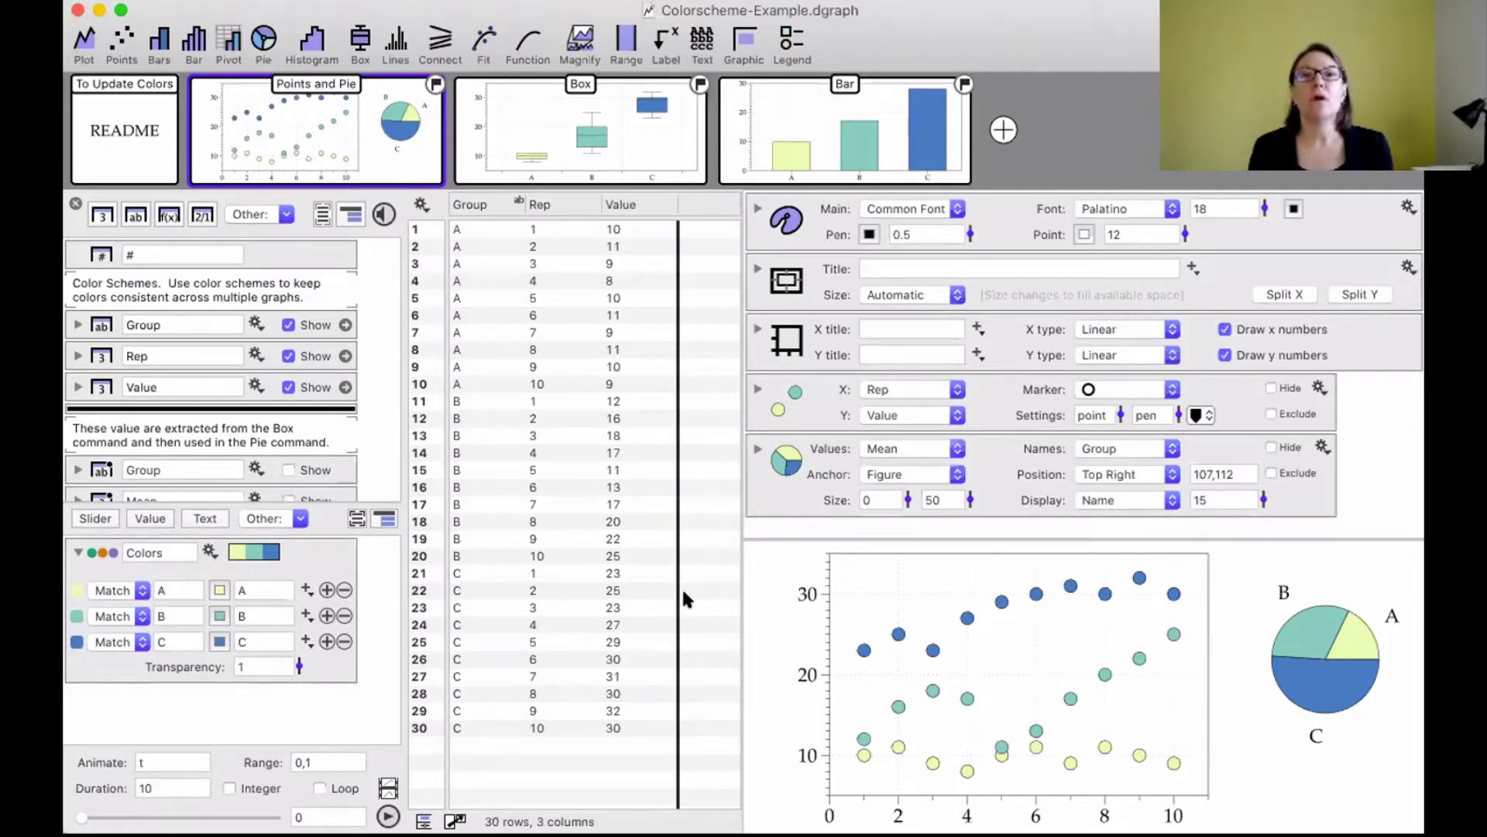
left_click(209, 551)
mouse_move(232, 573)
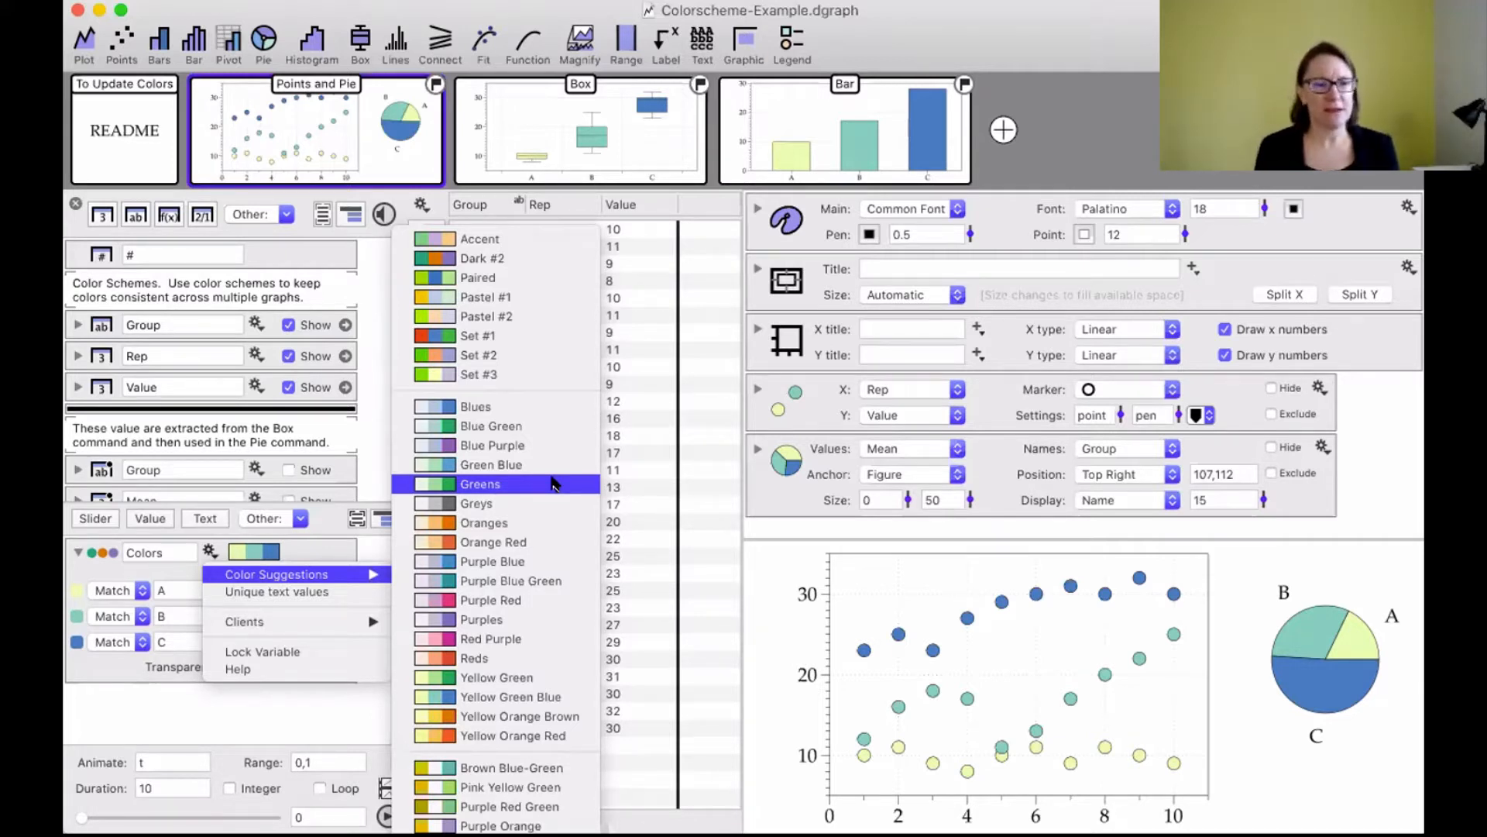
left_click(524, 527)
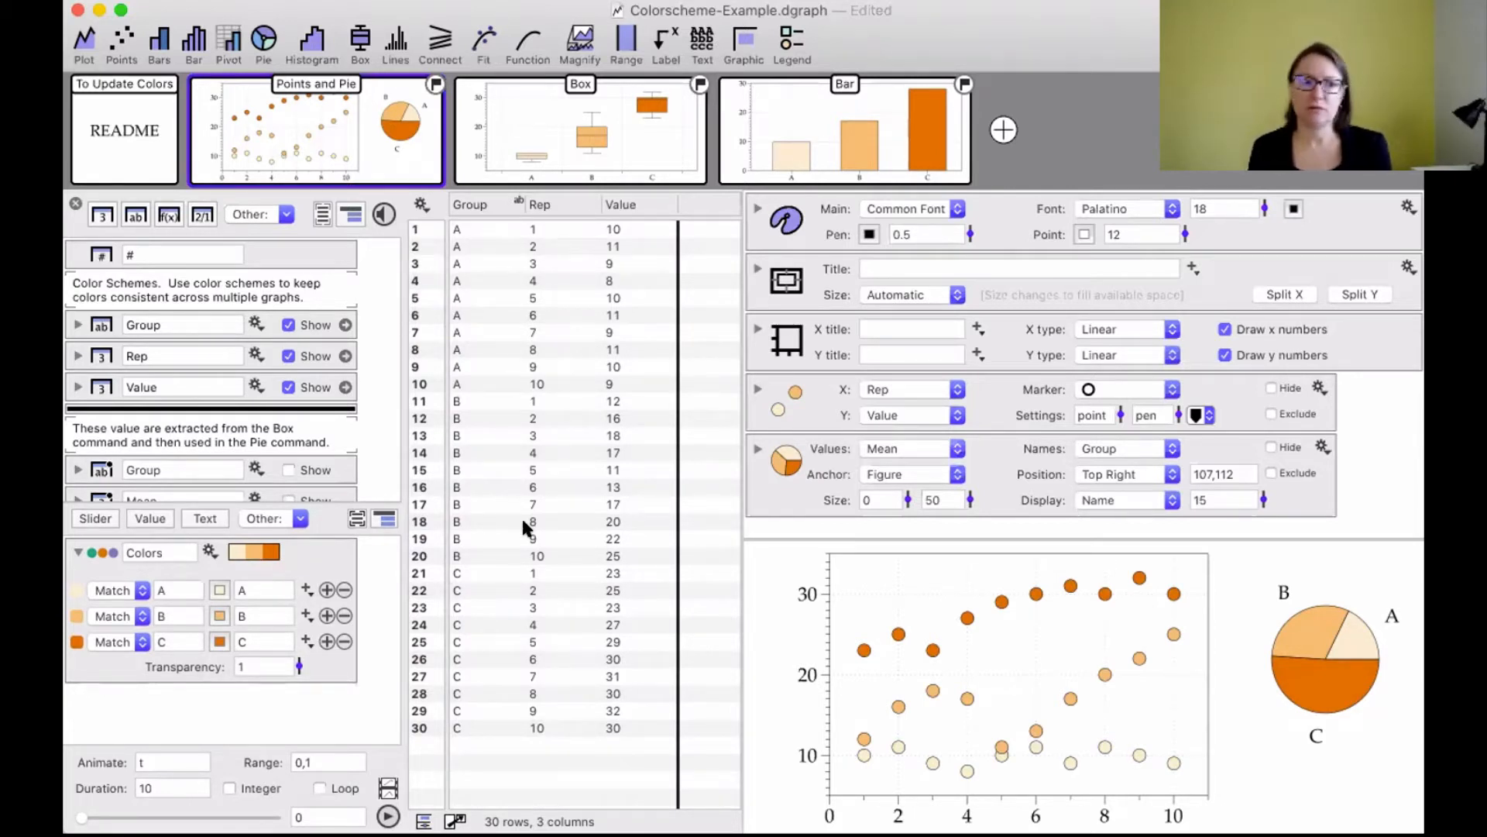
Change the color of group A in the Colors scheme to Blueberry.
left_click(219, 591)
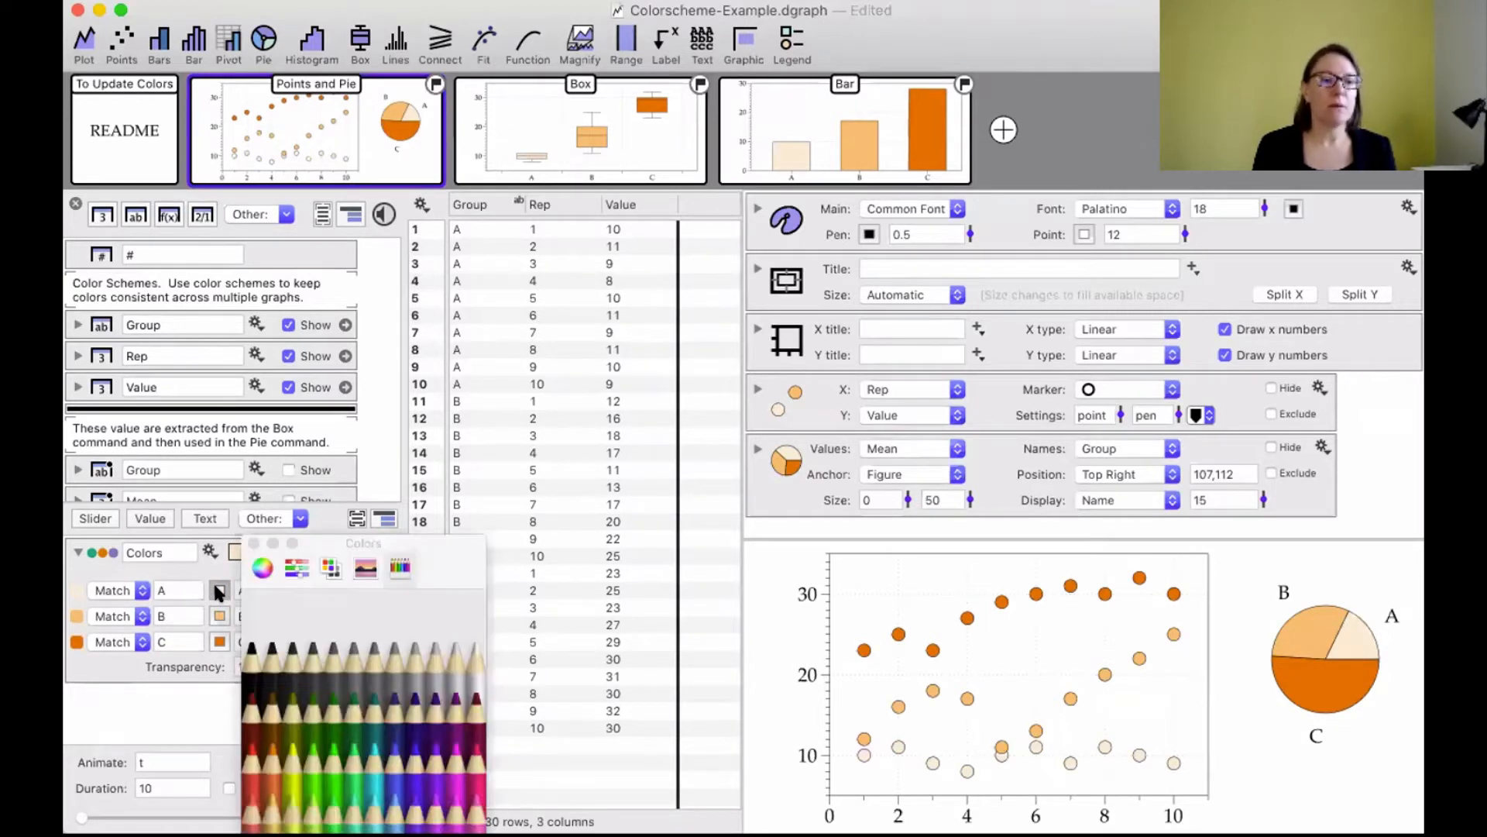
left_click_drag(444, 547, 502, 449)
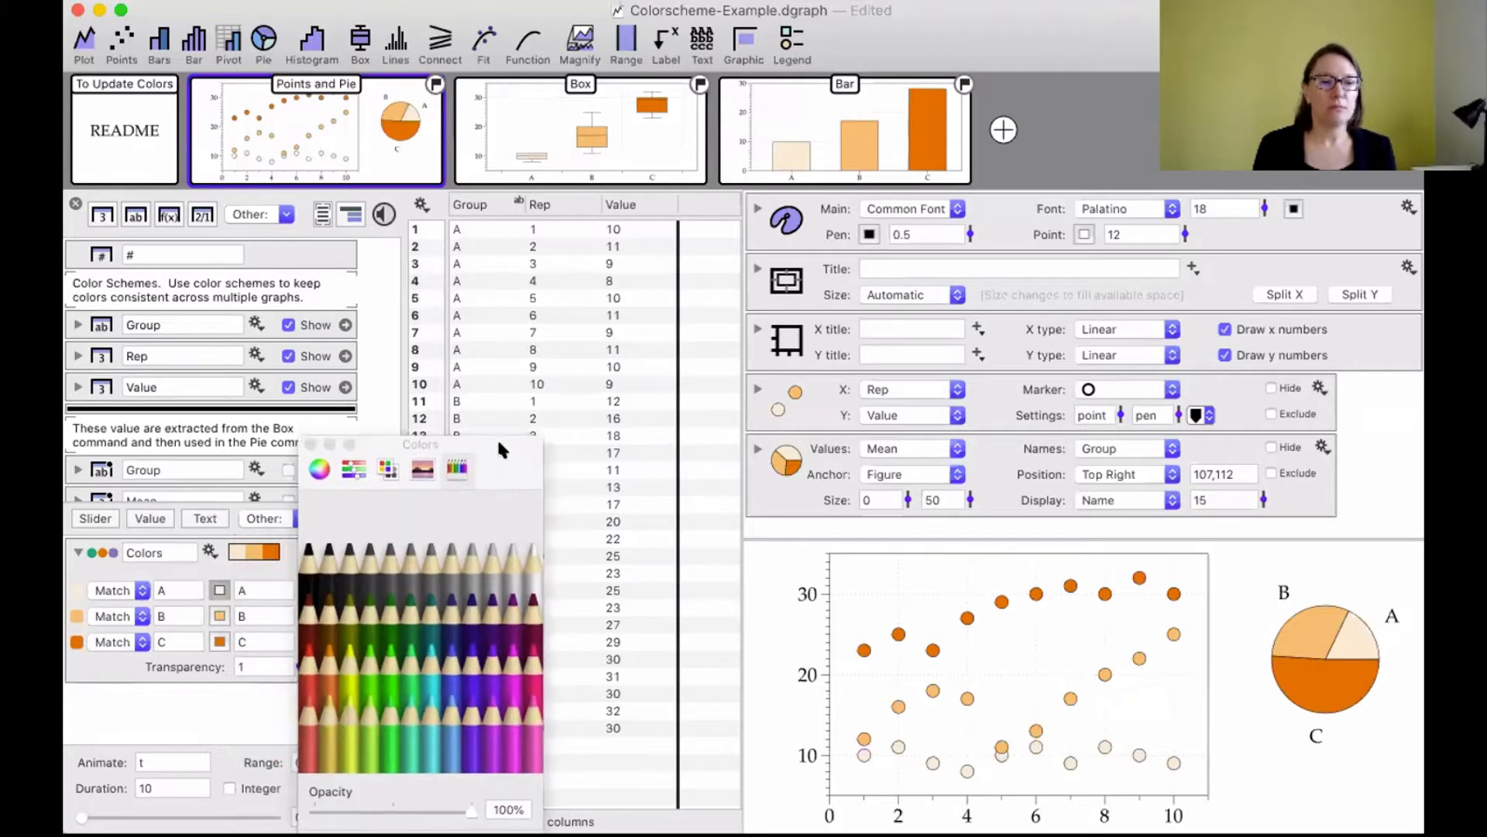
left_click(473, 666)
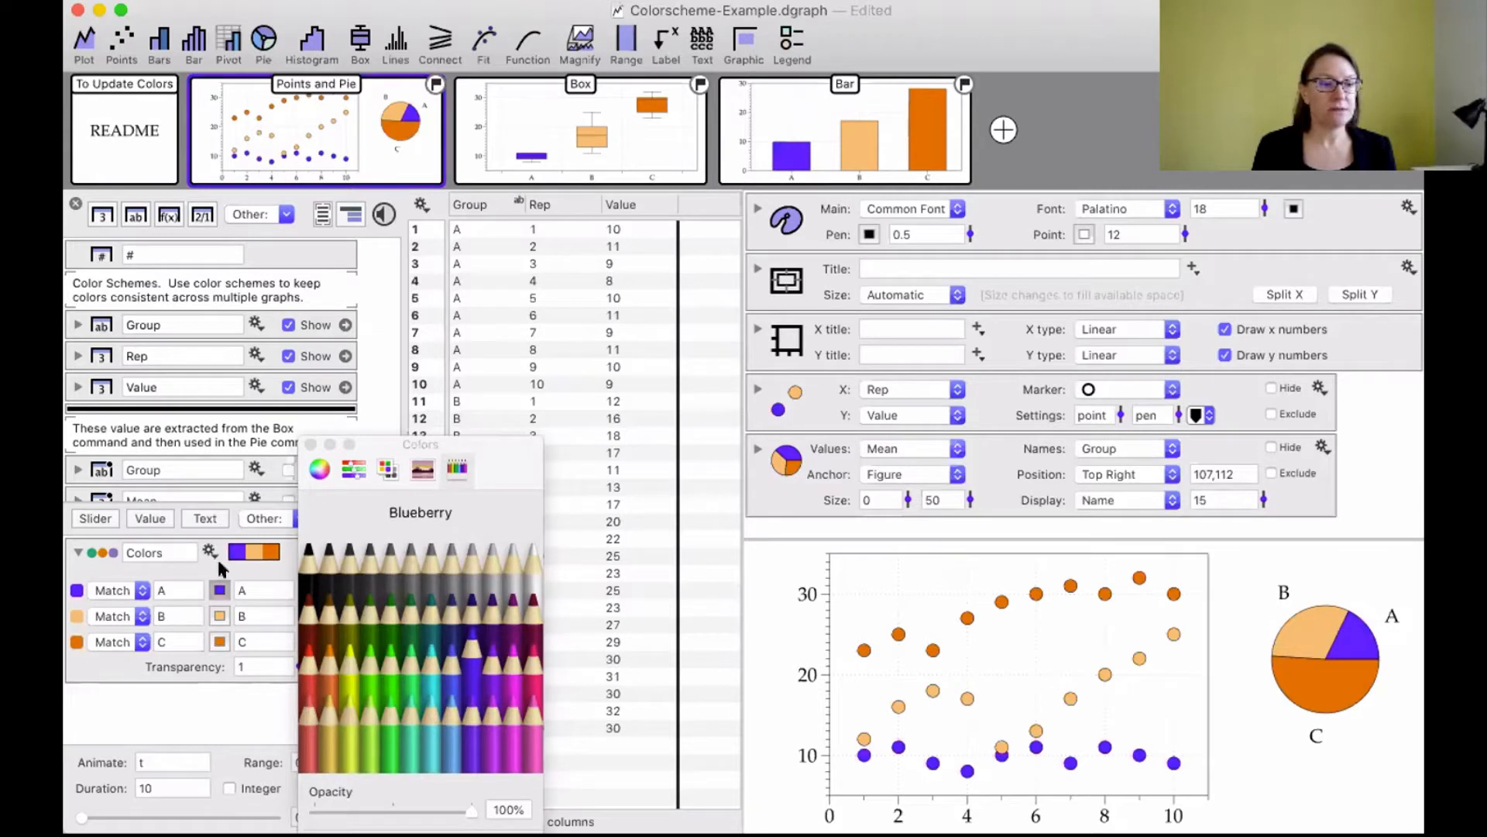
left_click(311, 444)
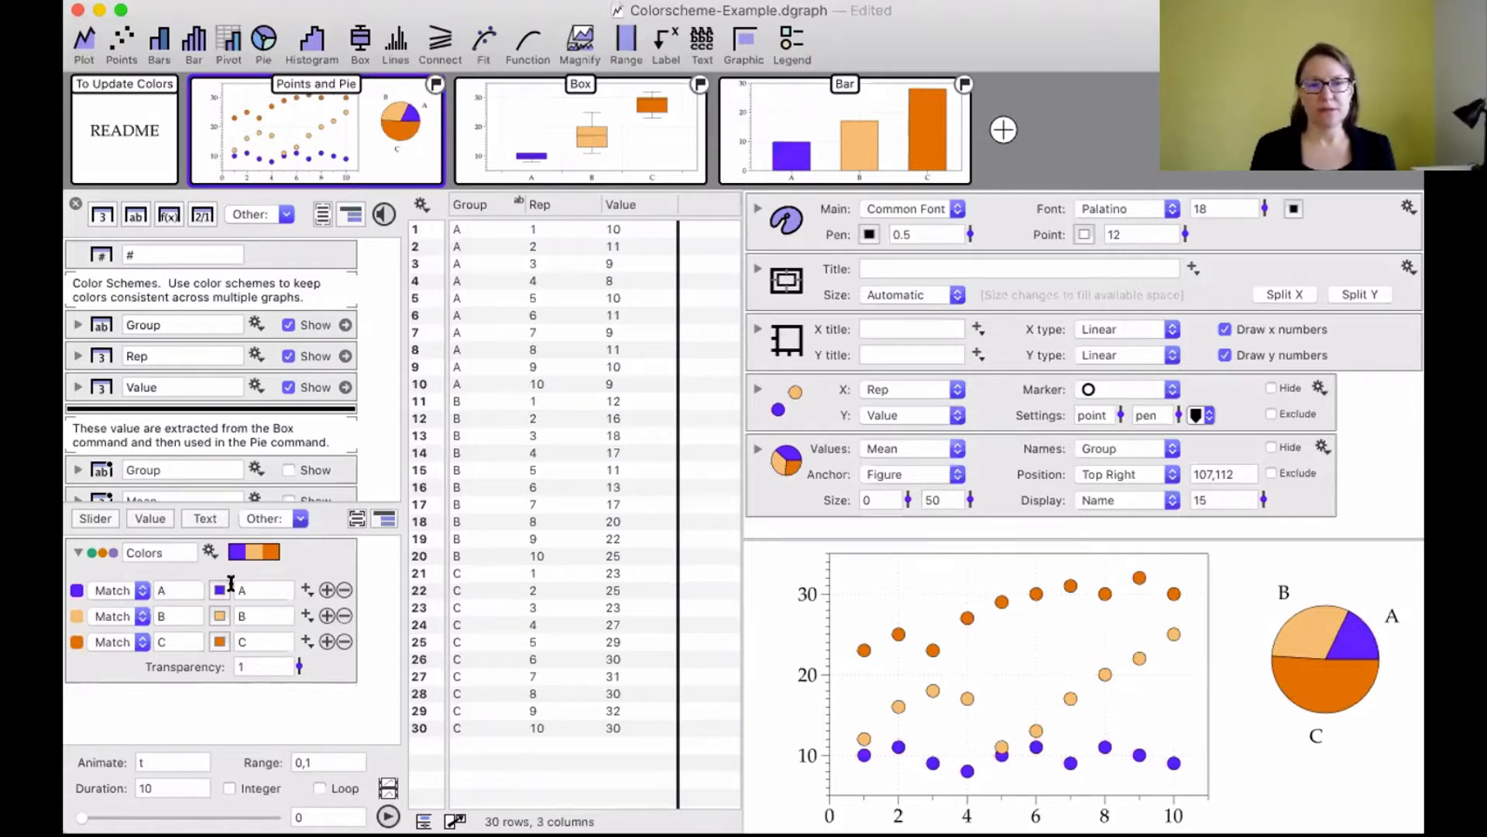
View the Box graph and the Bar graph to check the group colors in each.
mouse_move(274, 142)
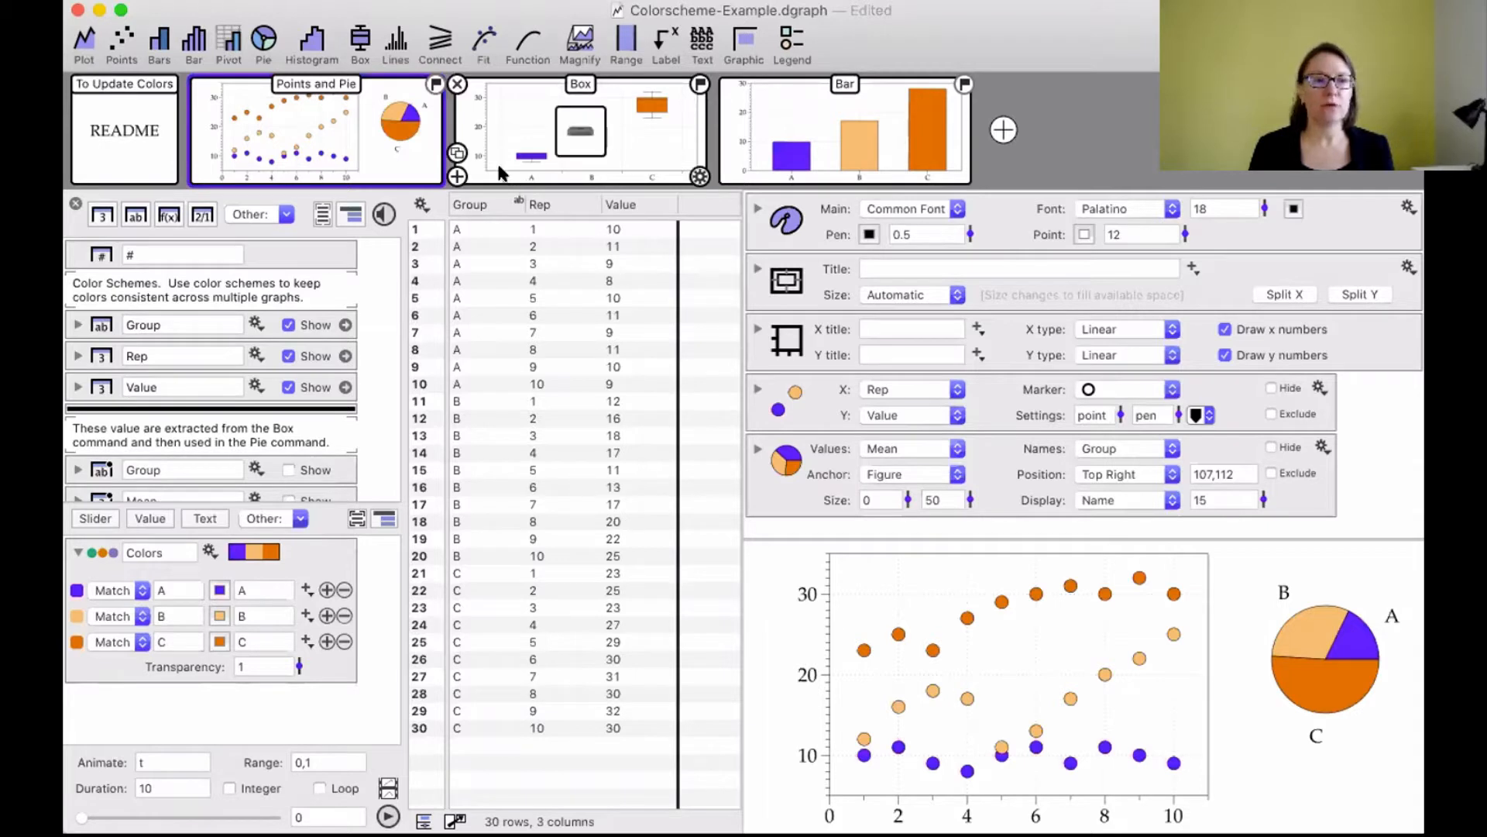
left_click(632, 122)
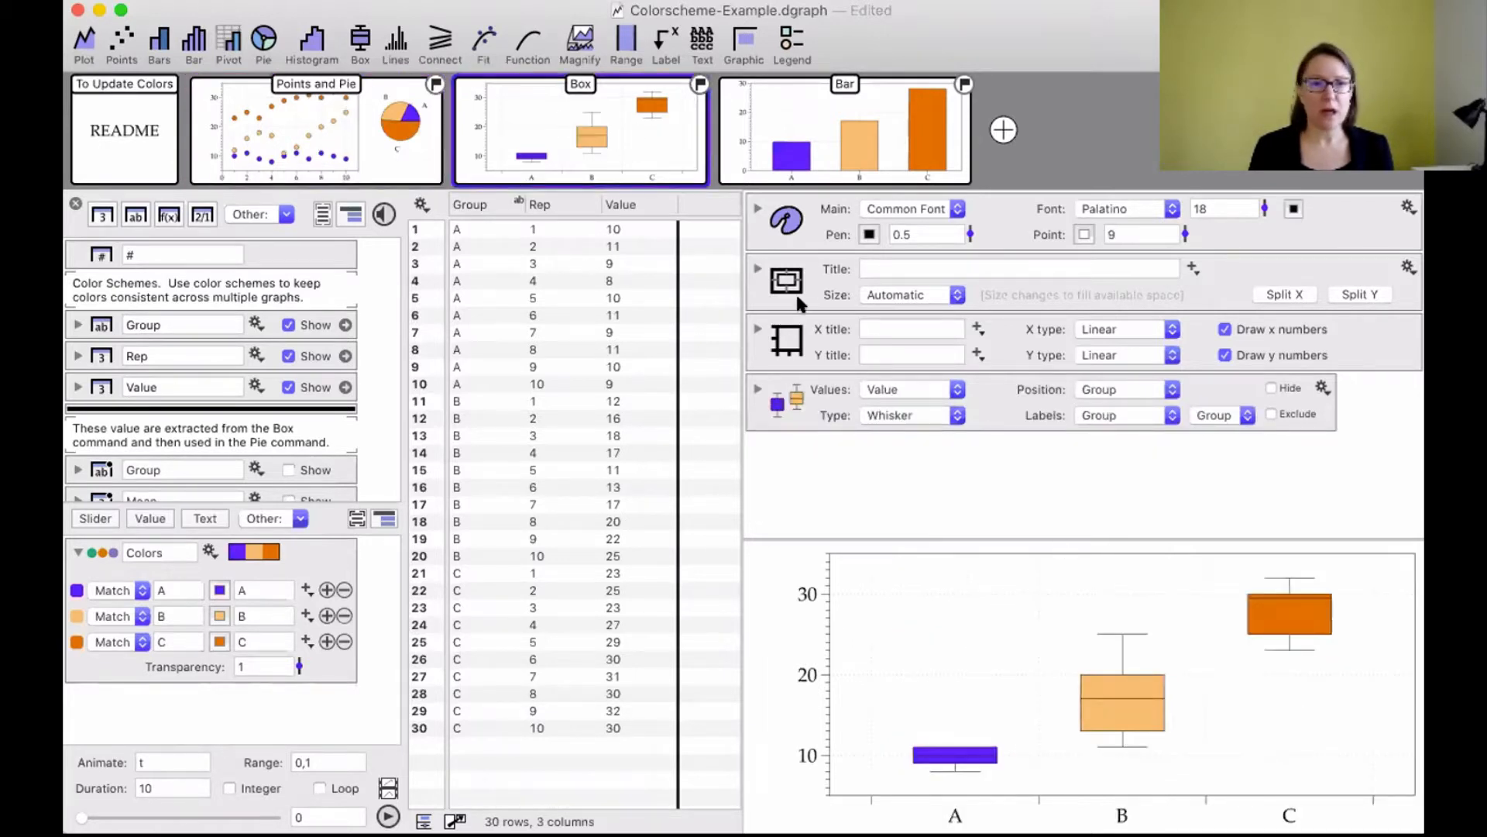
left_click(788, 115)
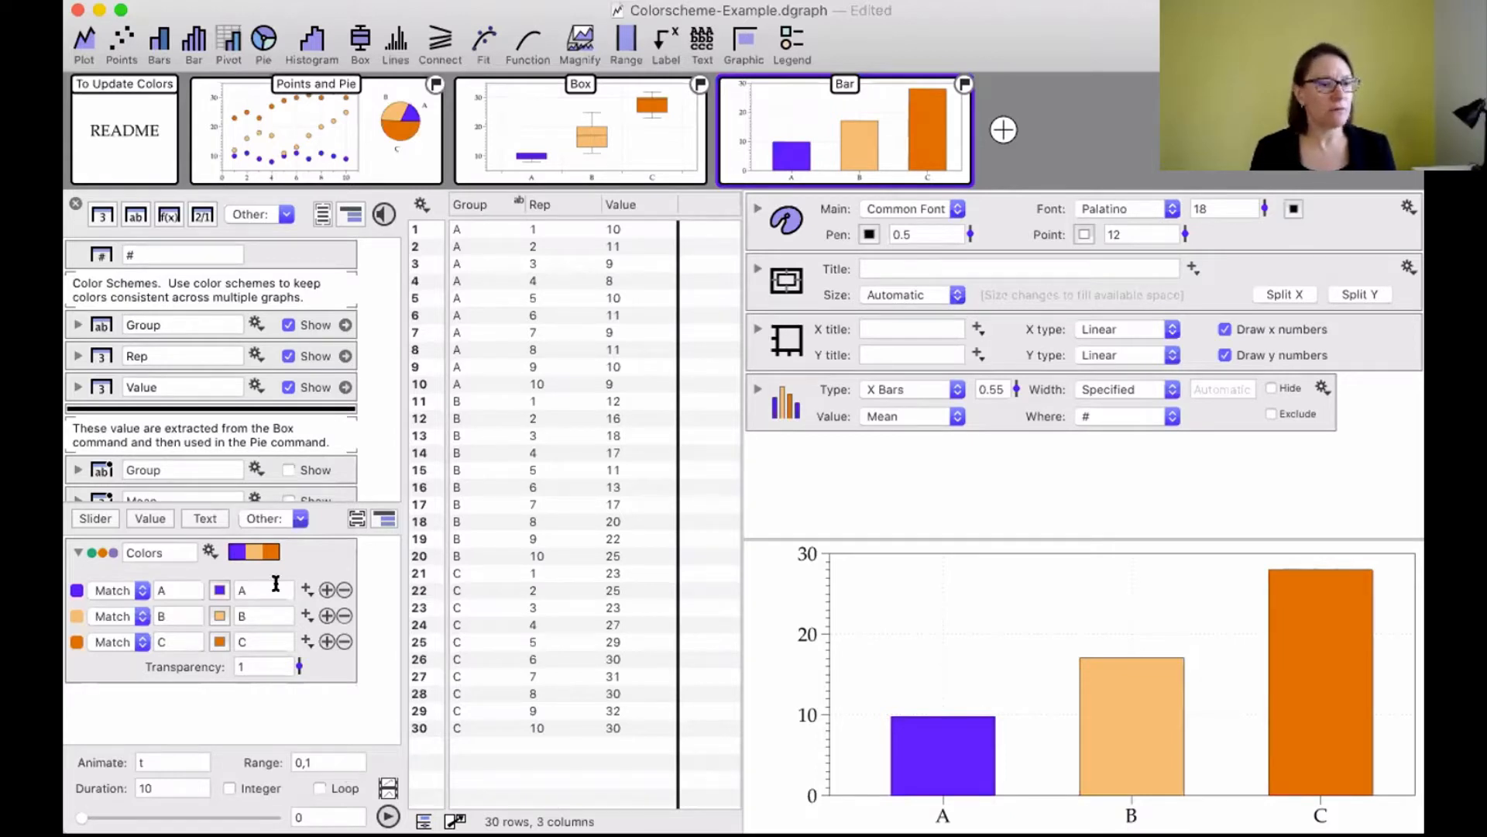
Add a second, unnamed color scheme variable below Colors and expand it to three entries.
left_click(313, 554)
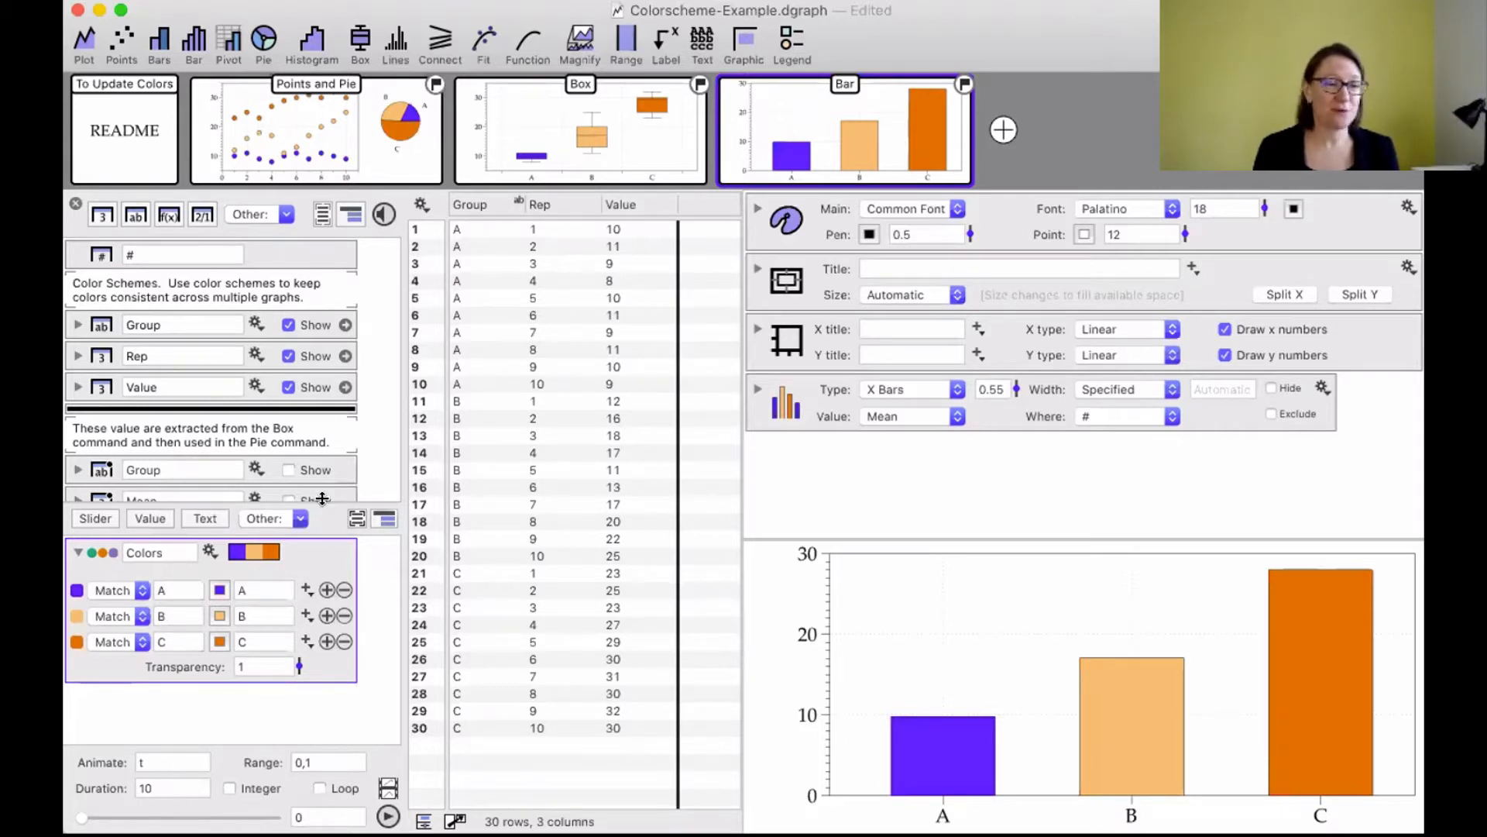
left_click_drag(323, 498, 341, 426)
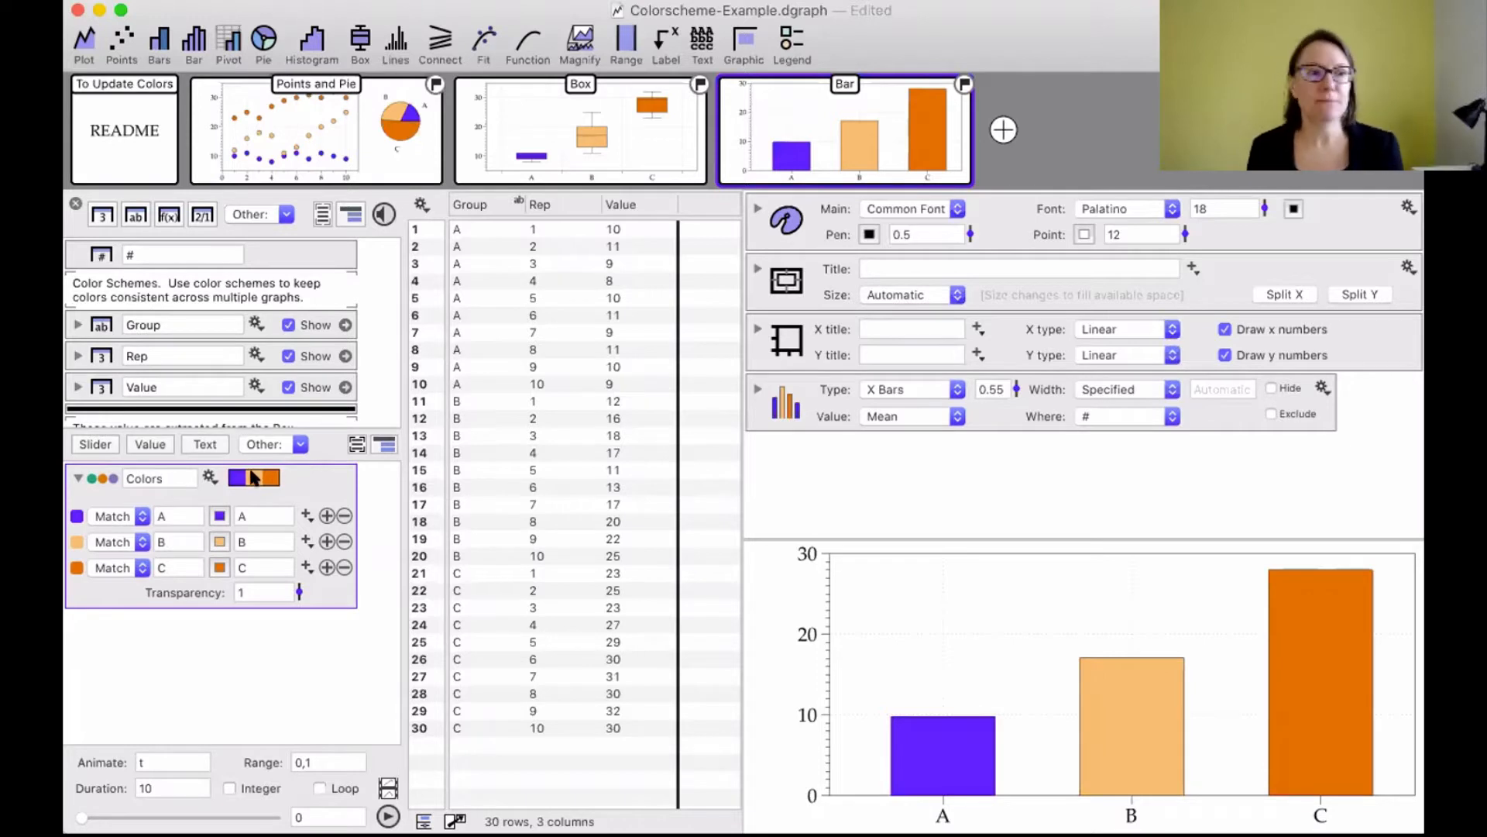
left_click(299, 443)
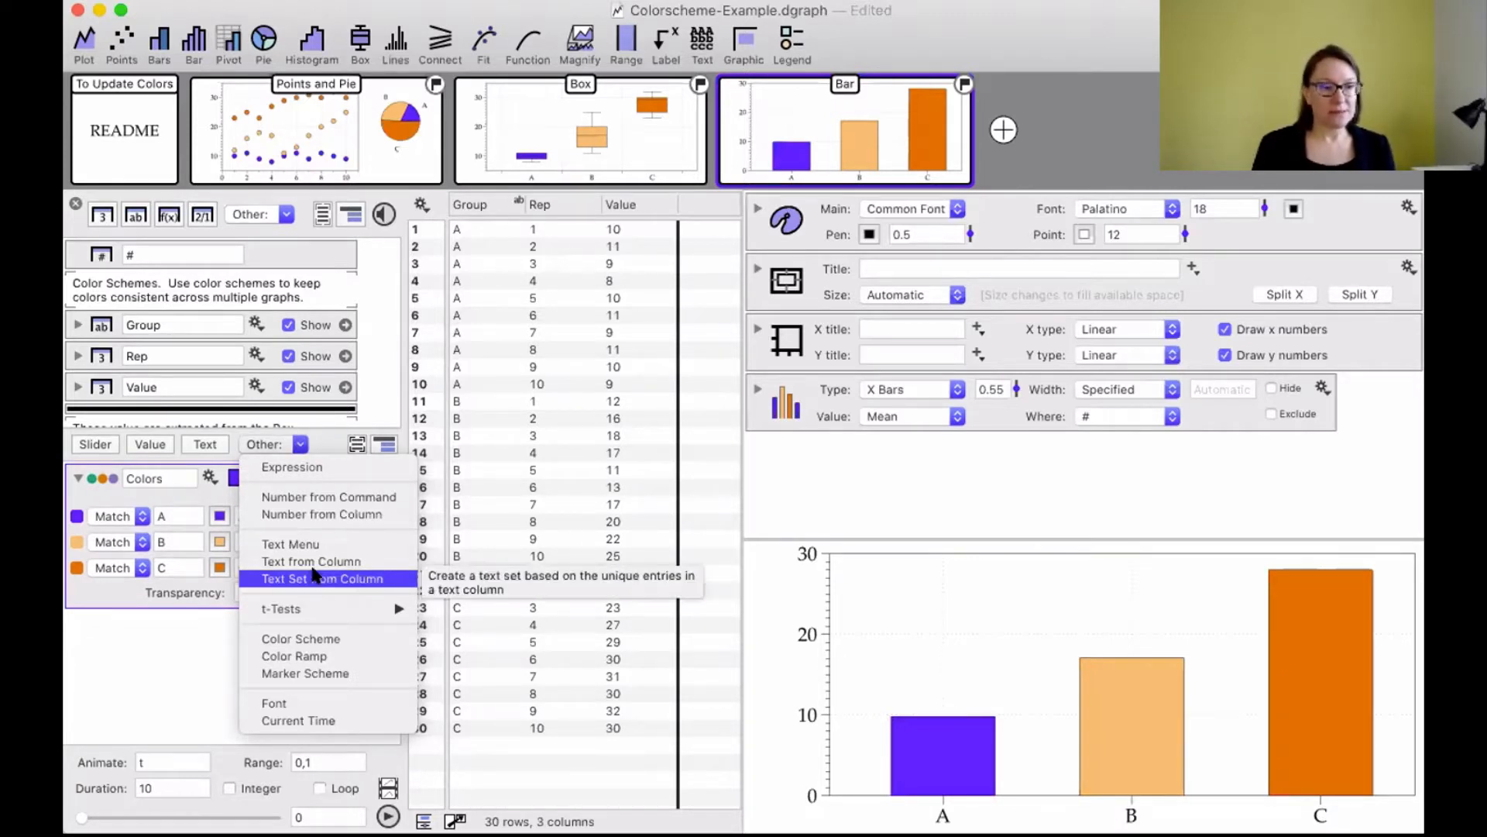
left_click(299, 639)
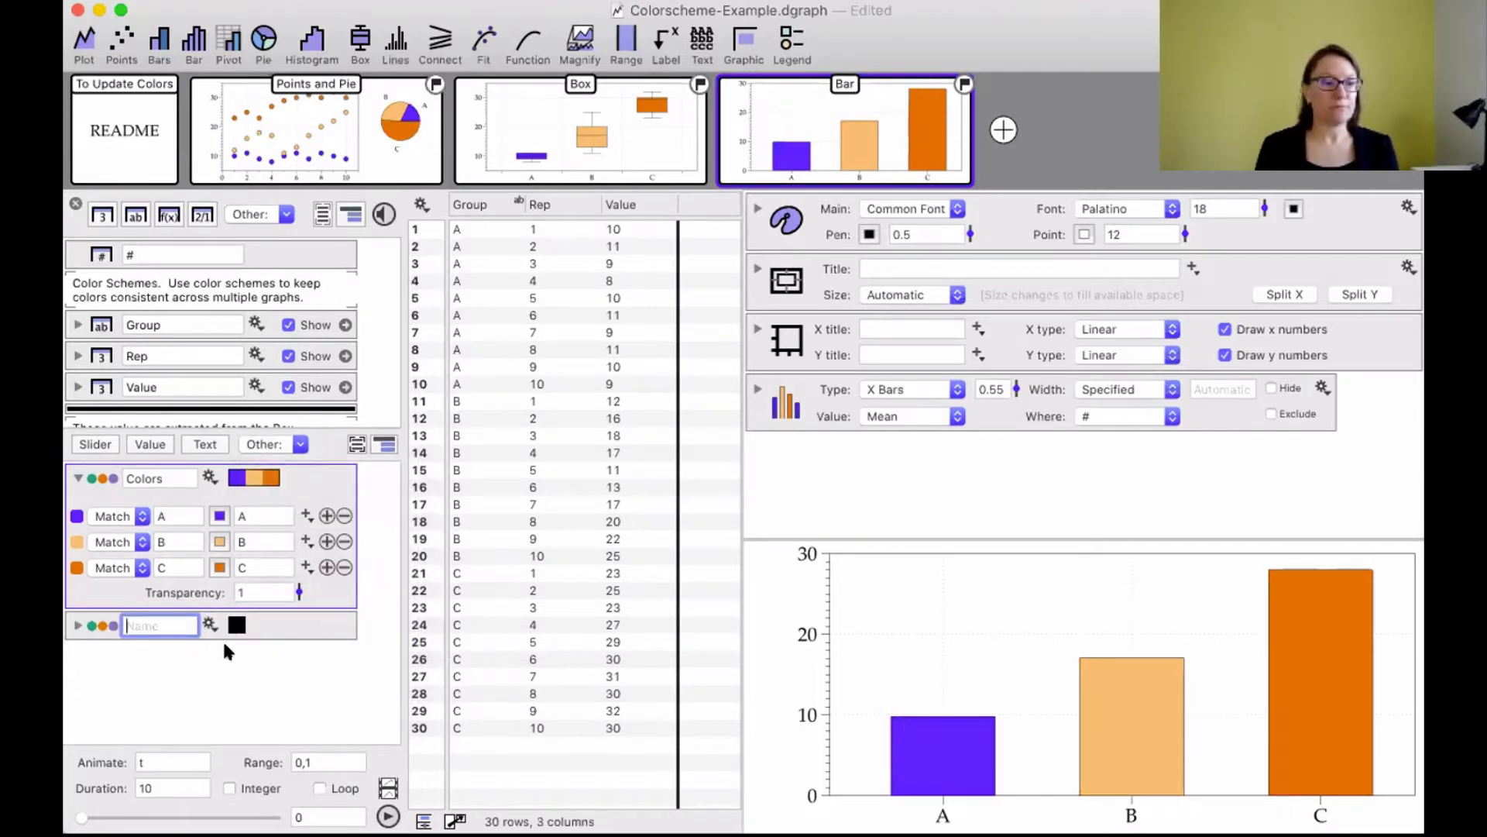
left_click(76, 624)
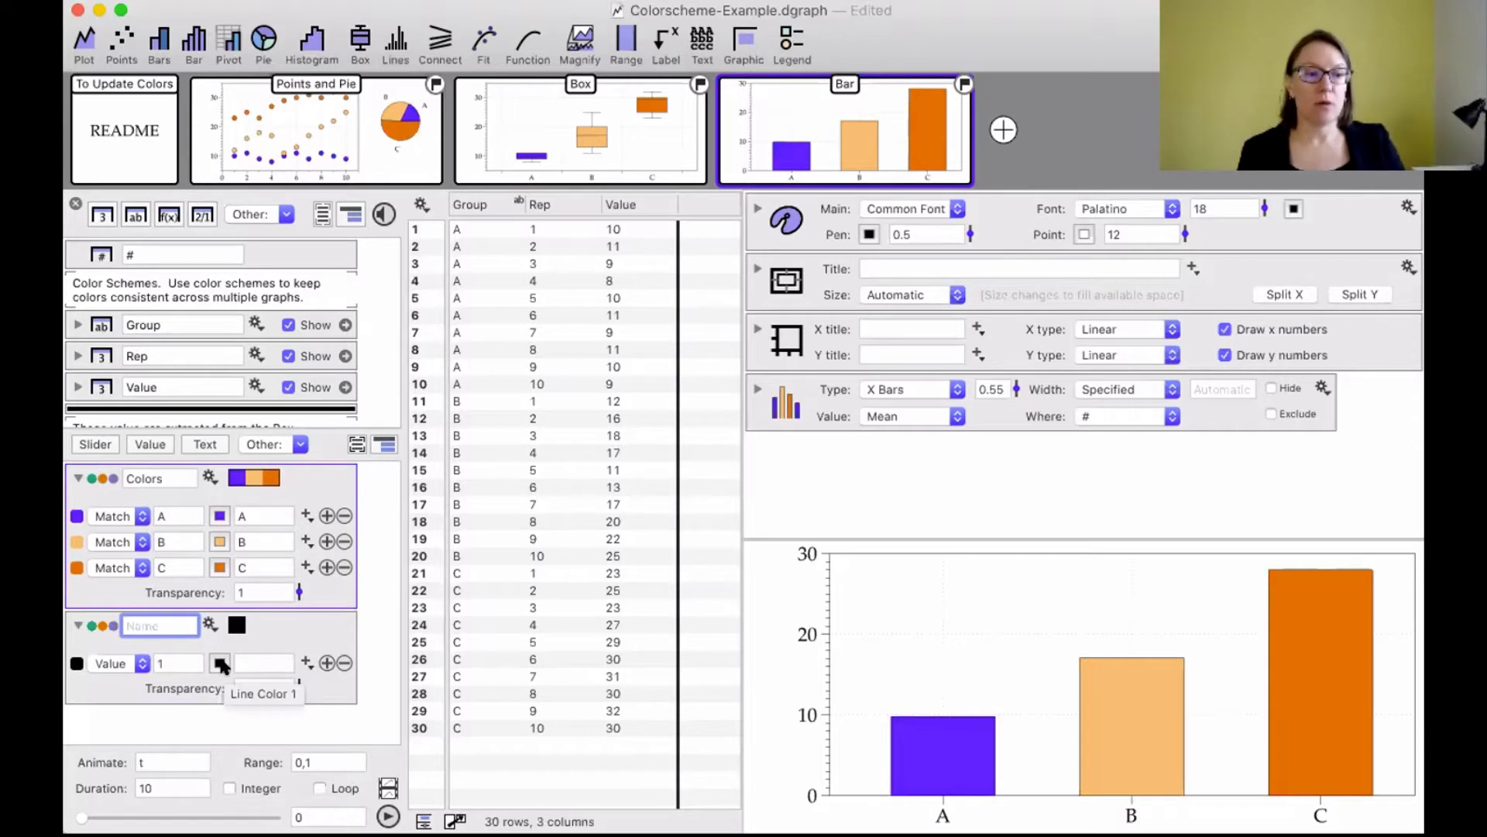
left_click(327, 662)
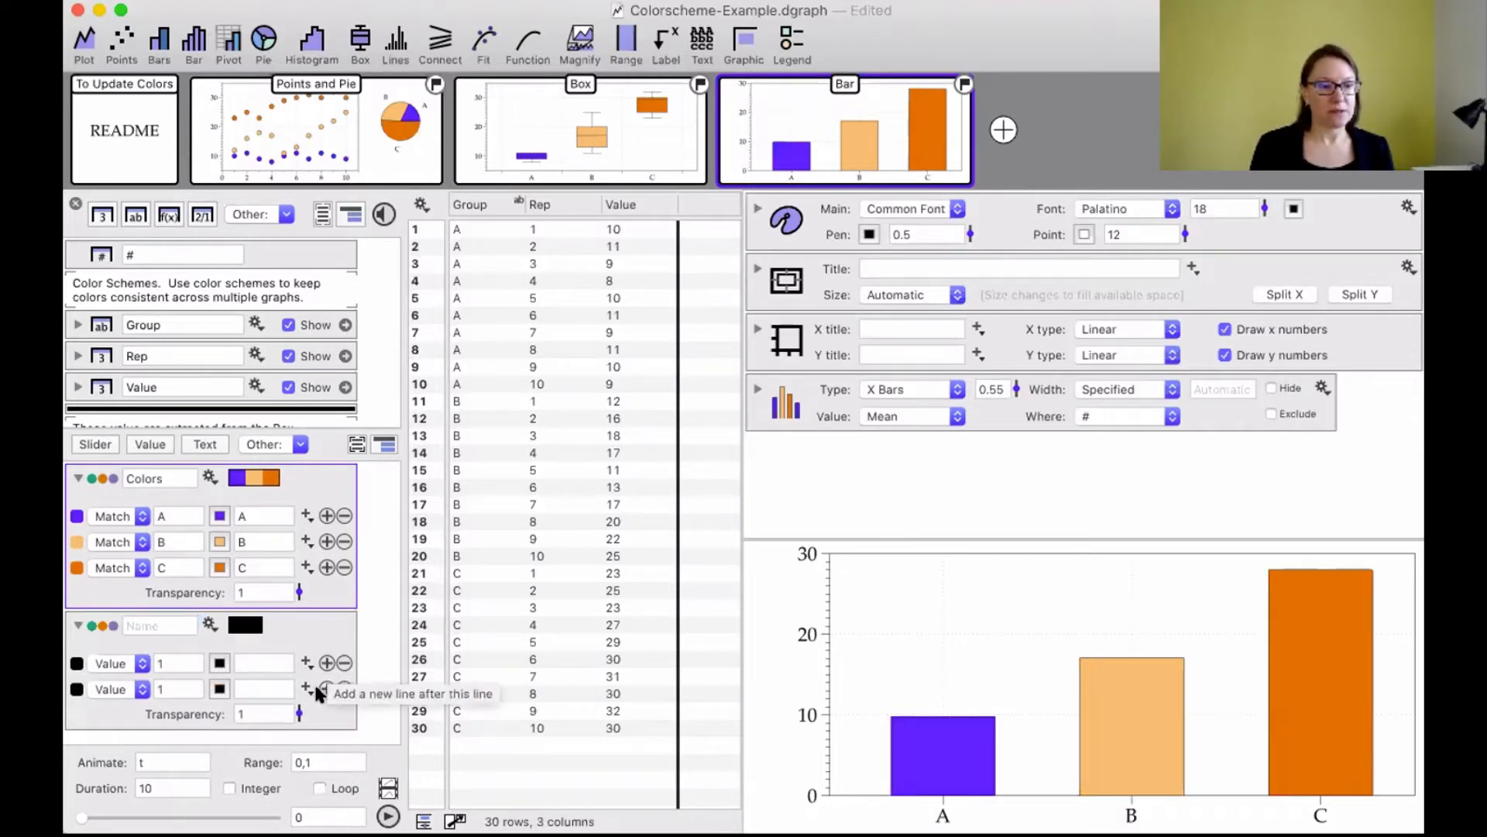
left_click(327, 688)
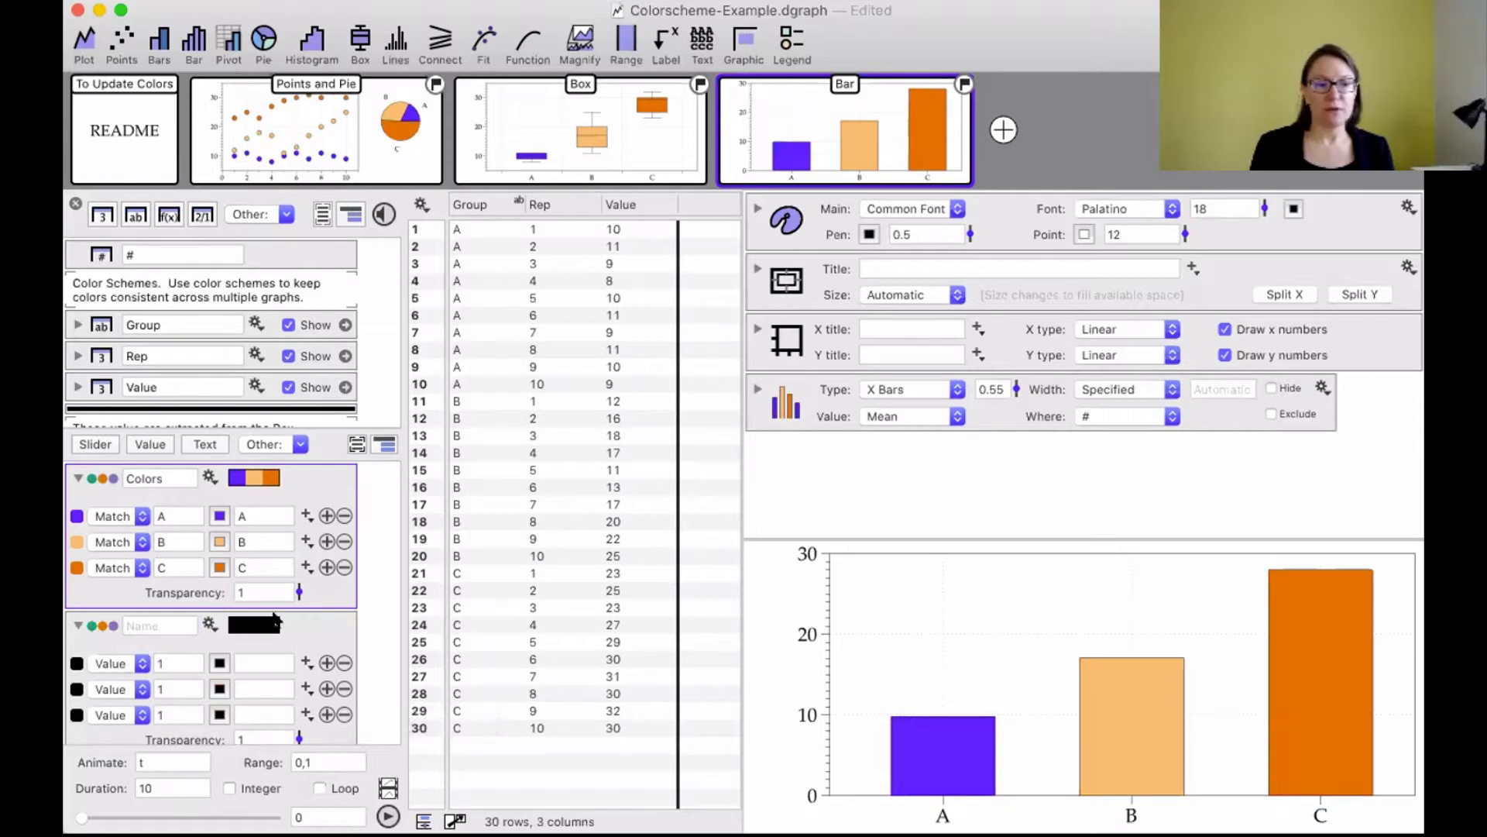
Set the color of the new scheme's first entry to Lime.
left_click(218, 662)
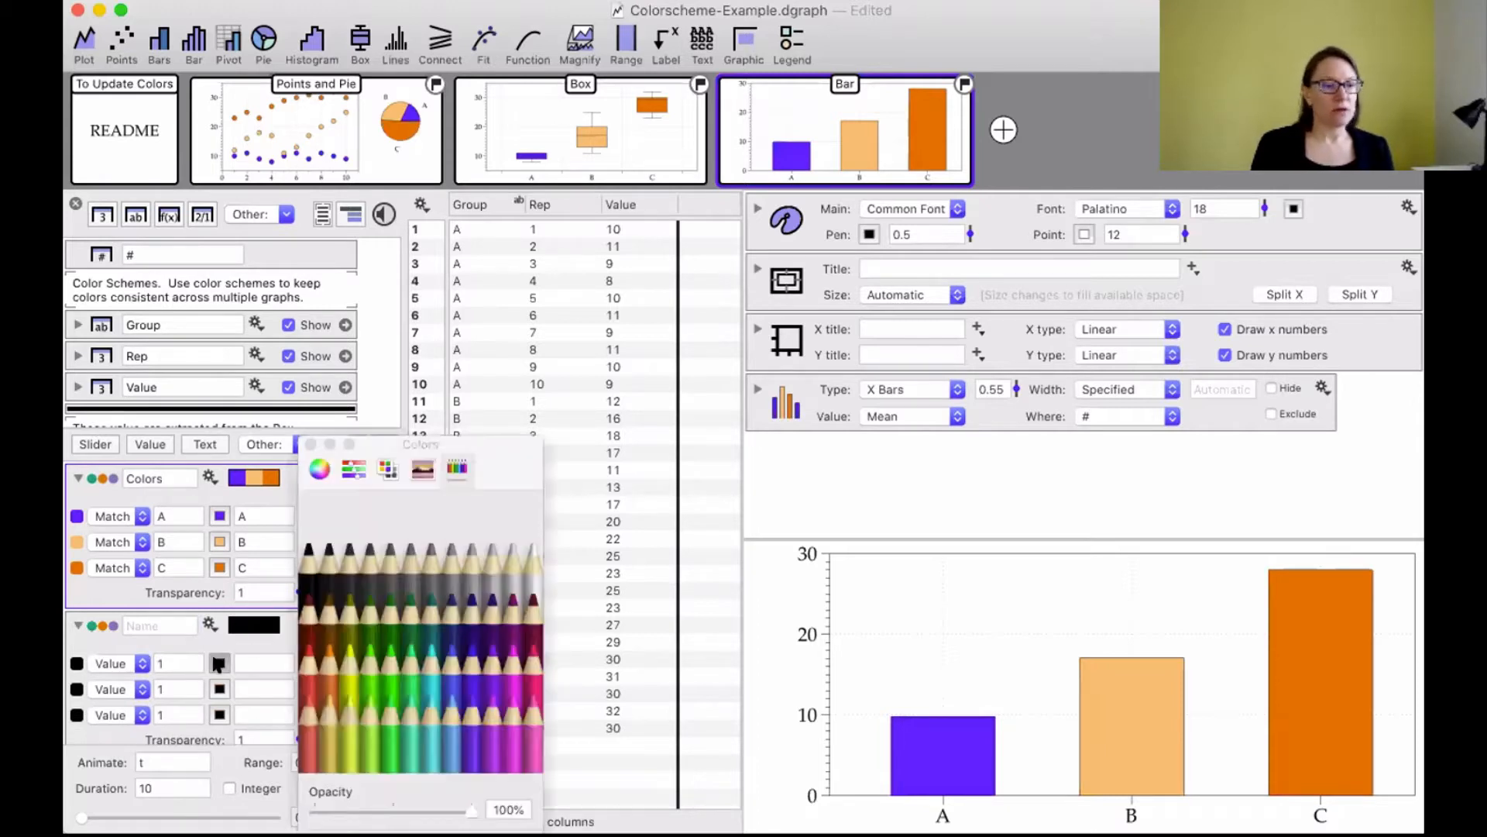
left_click(371, 646)
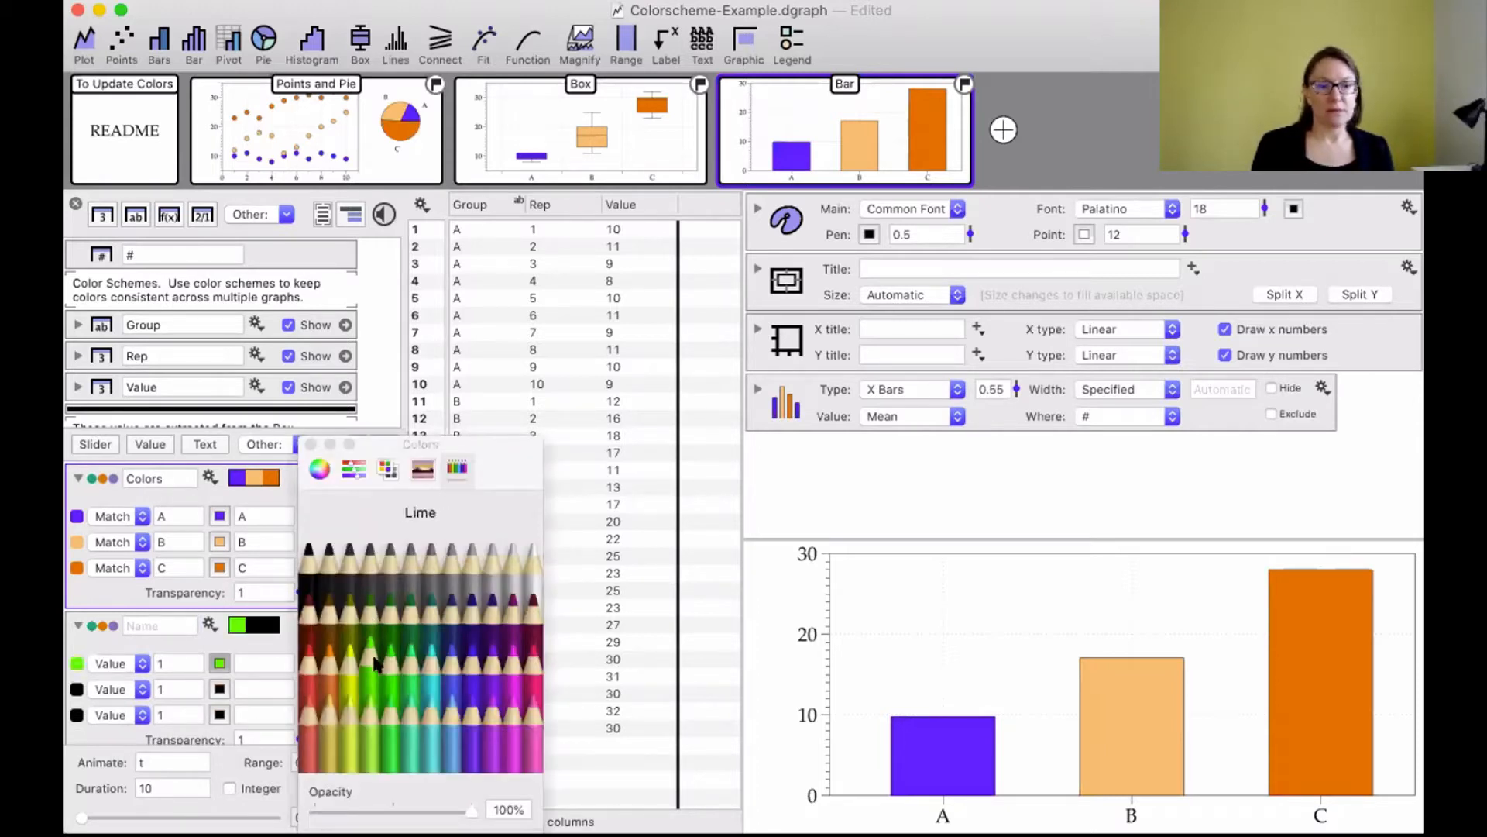
left_click(310, 444)
Apply the Reds color suggestion to the new three-entry color scheme and enlarge the variables area.
scroll(225, 609, "down", 1)
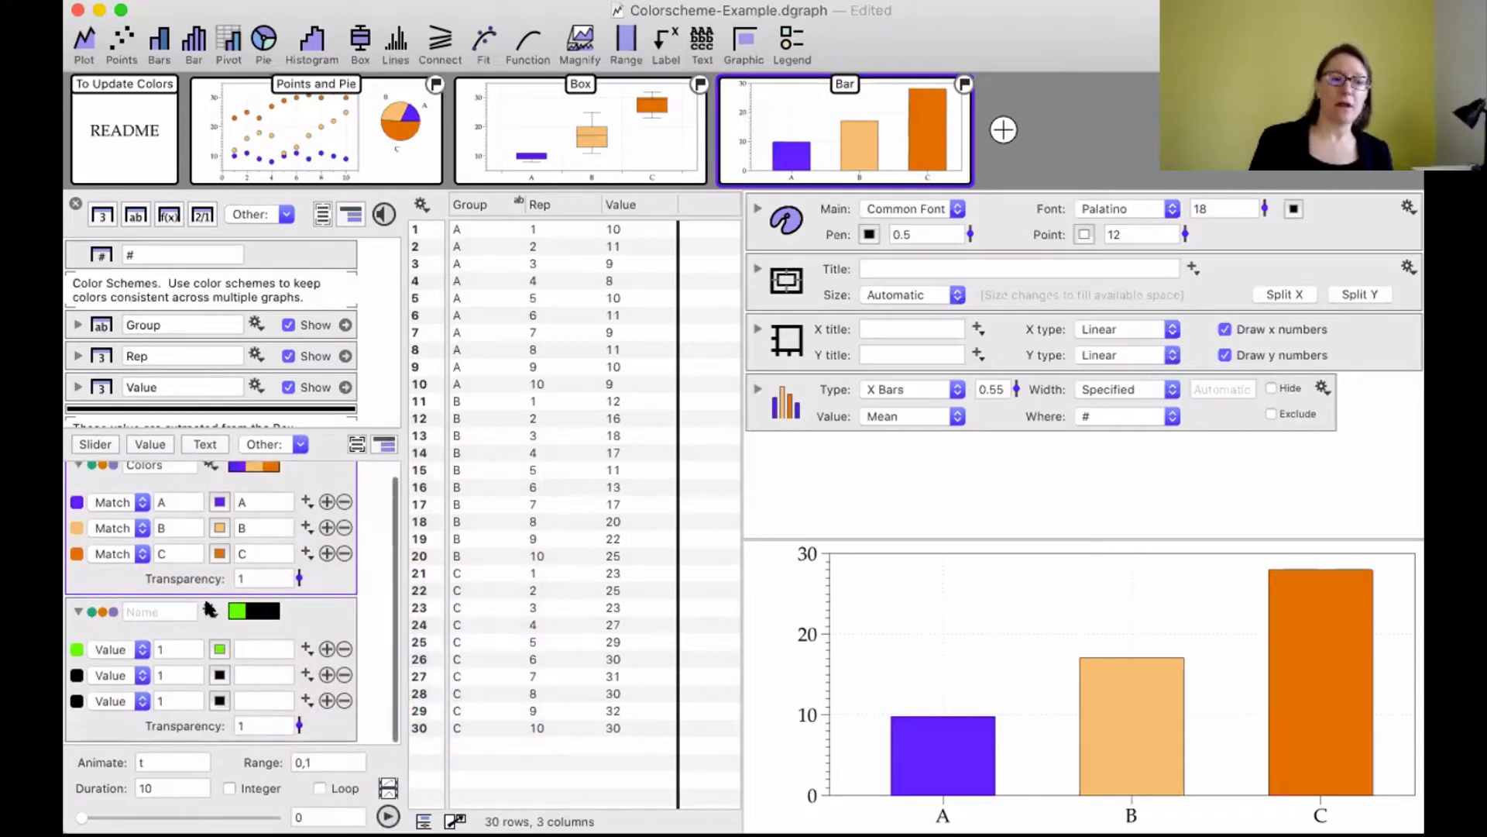
left_click(211, 610)
mouse_move(261, 635)
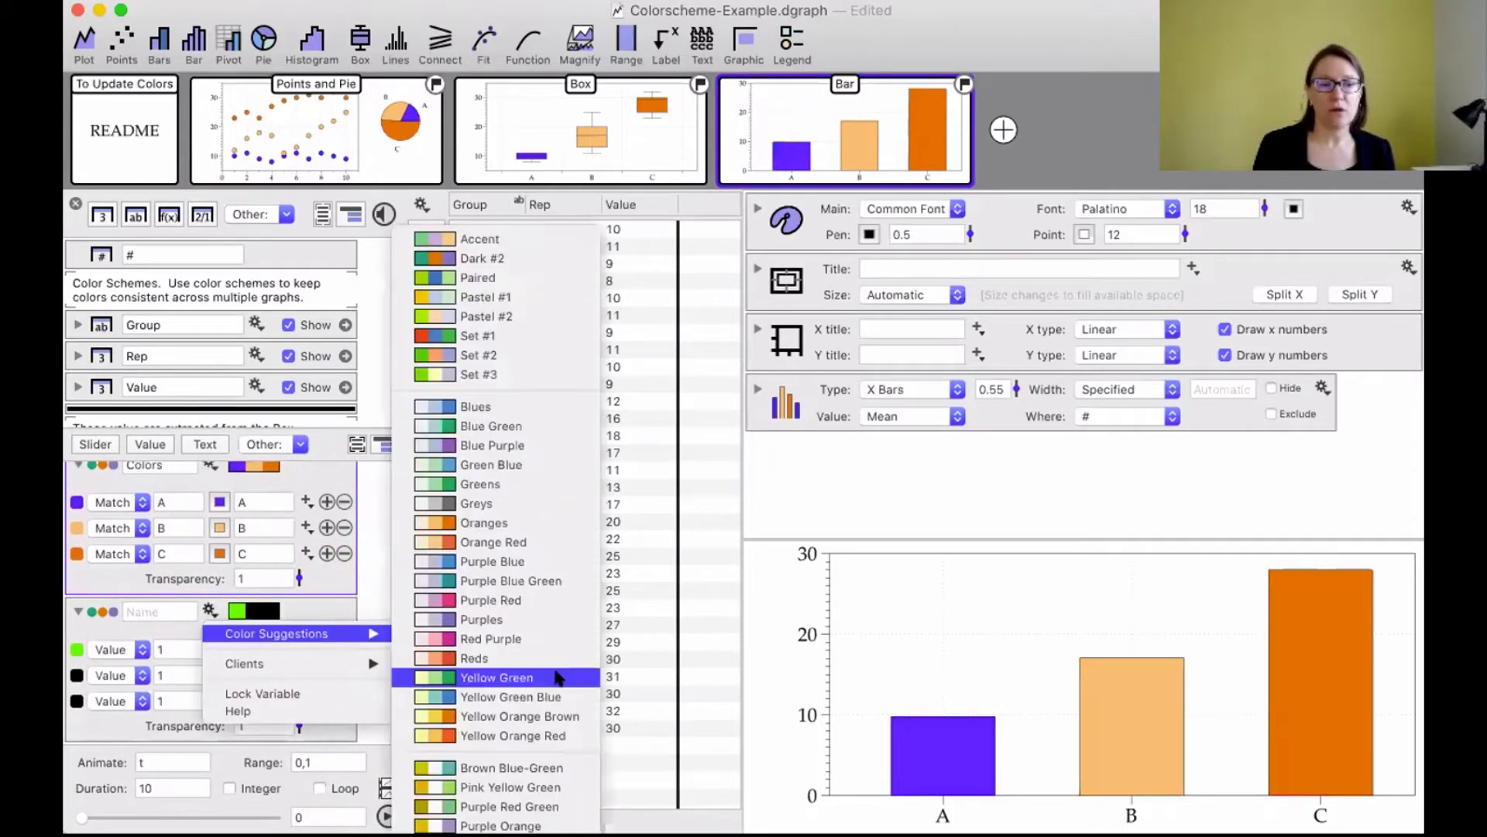
left_click(488, 658)
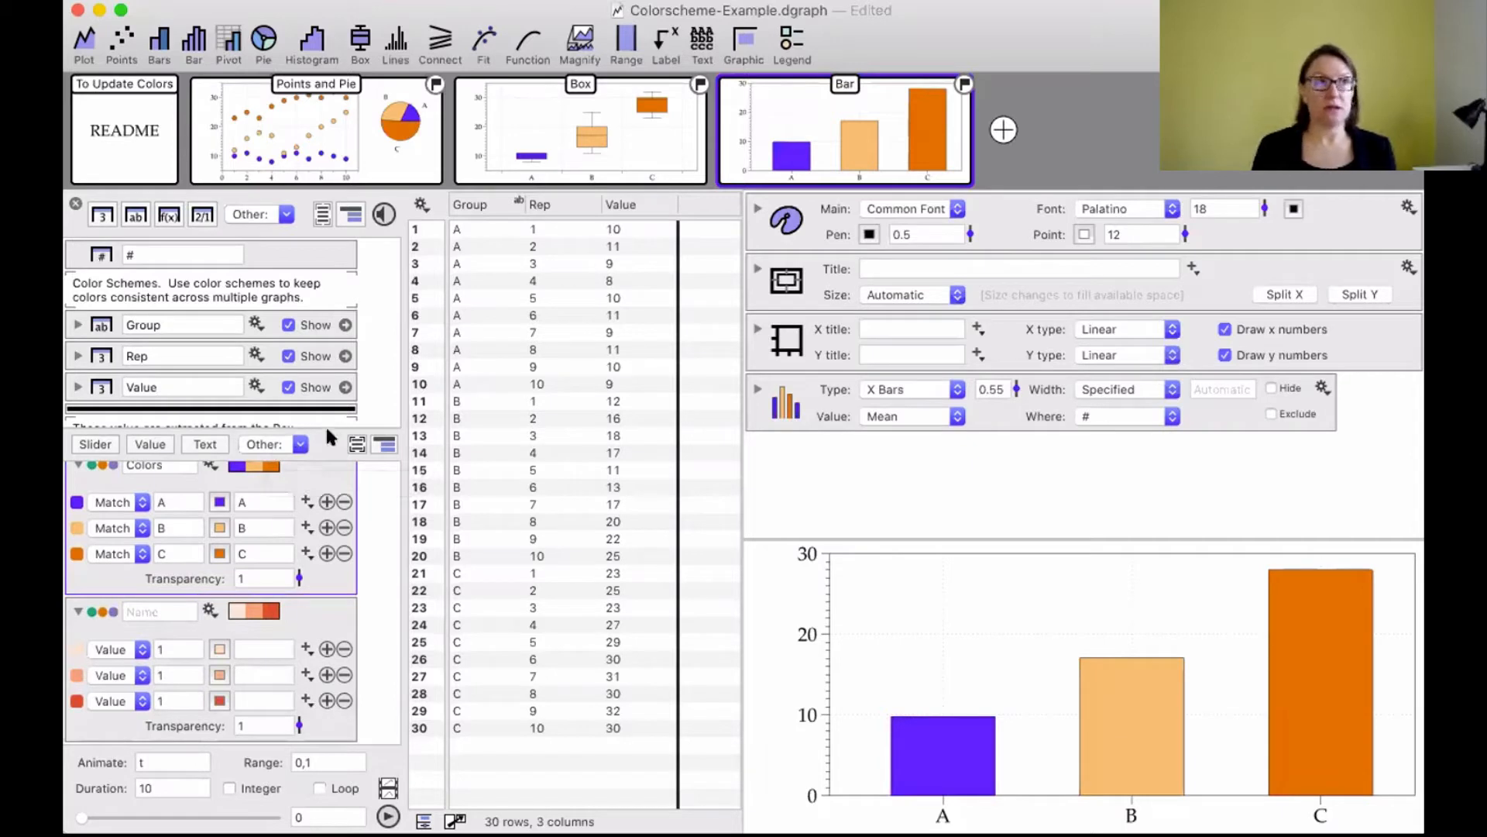
left_click_drag(324, 426, 315, 330)
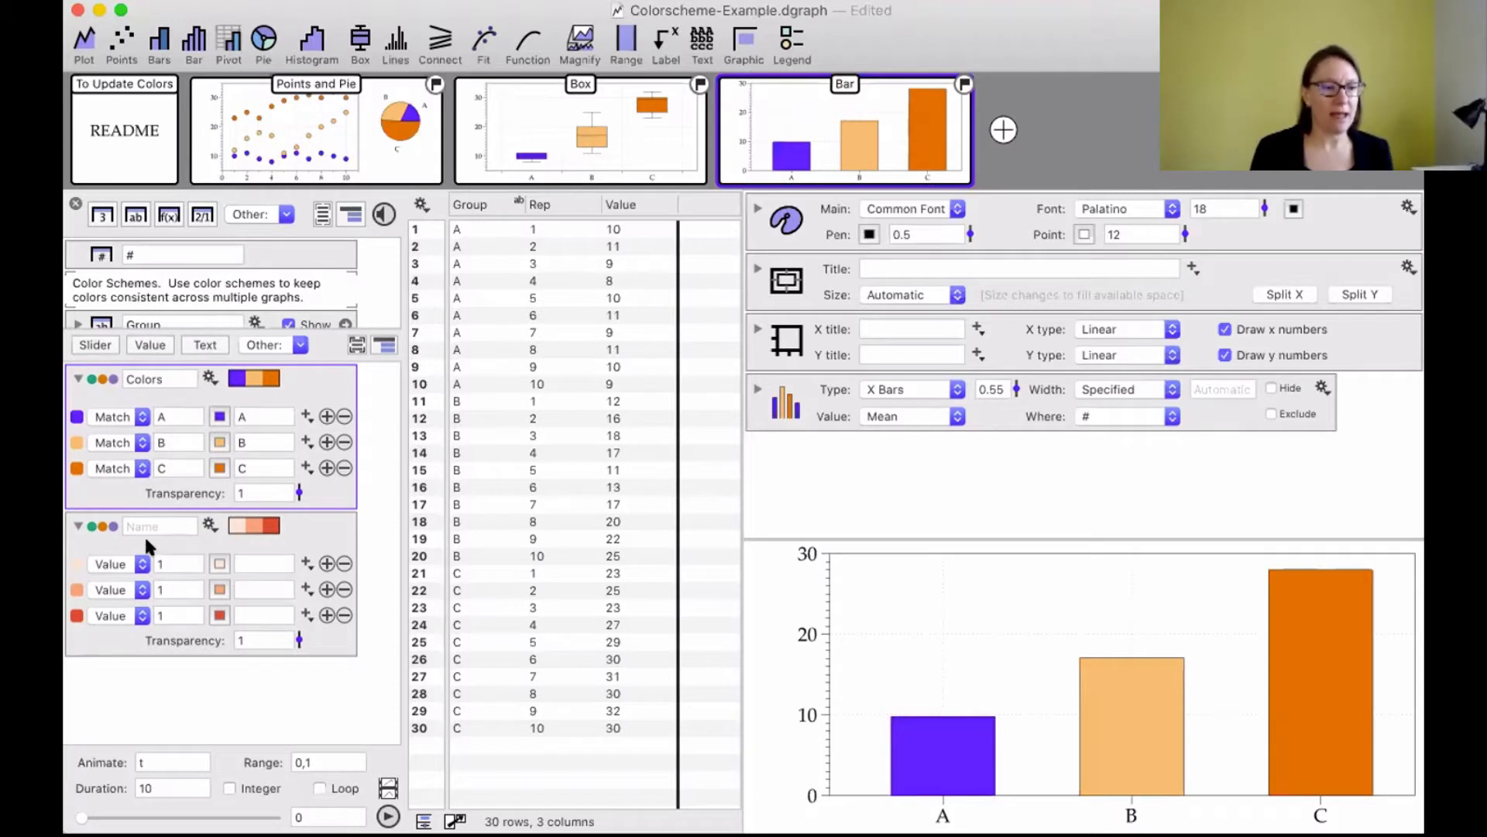
left_click(125, 560)
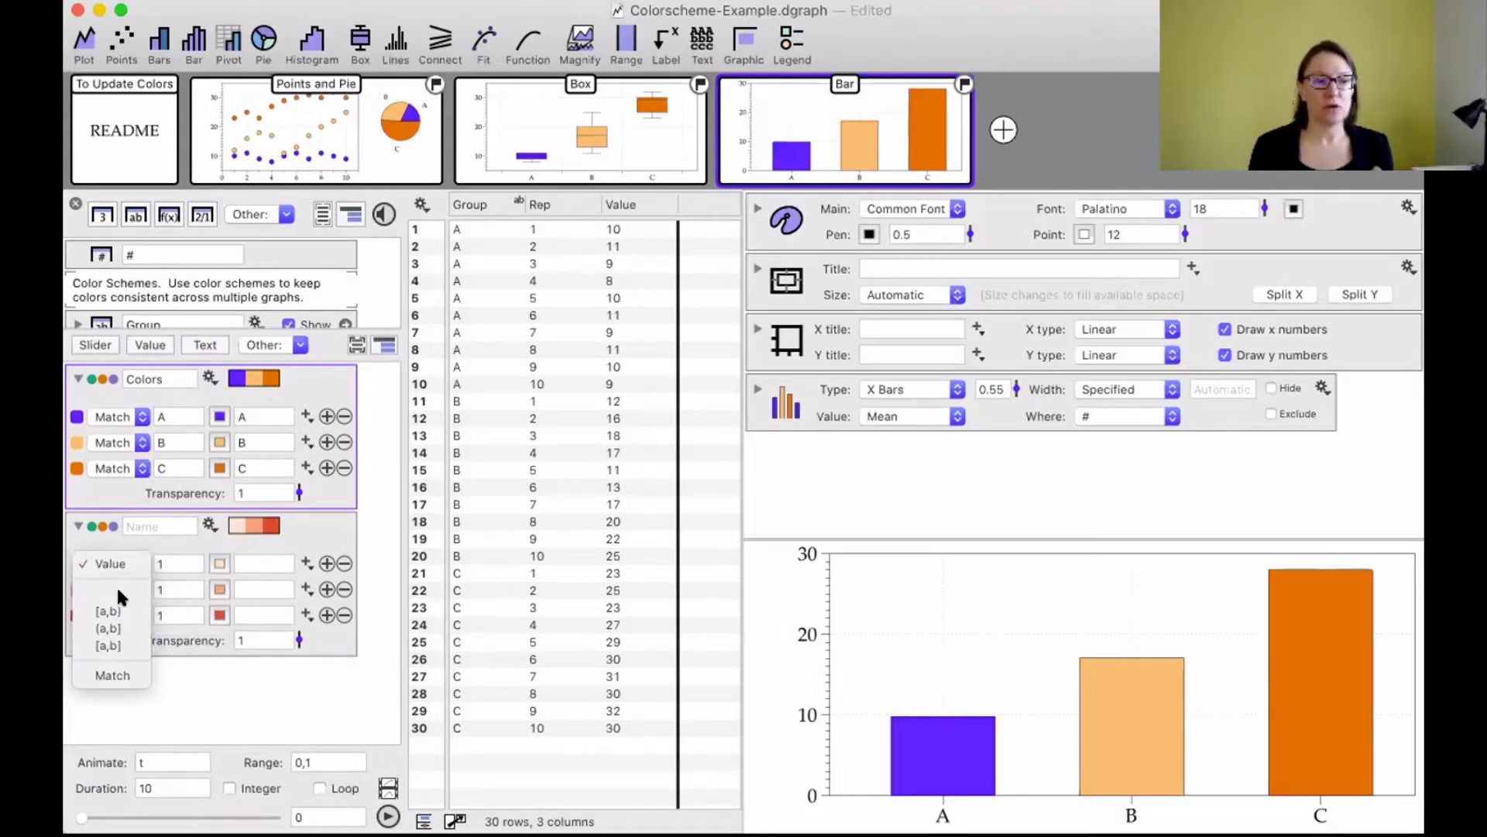
left_click(187, 675)
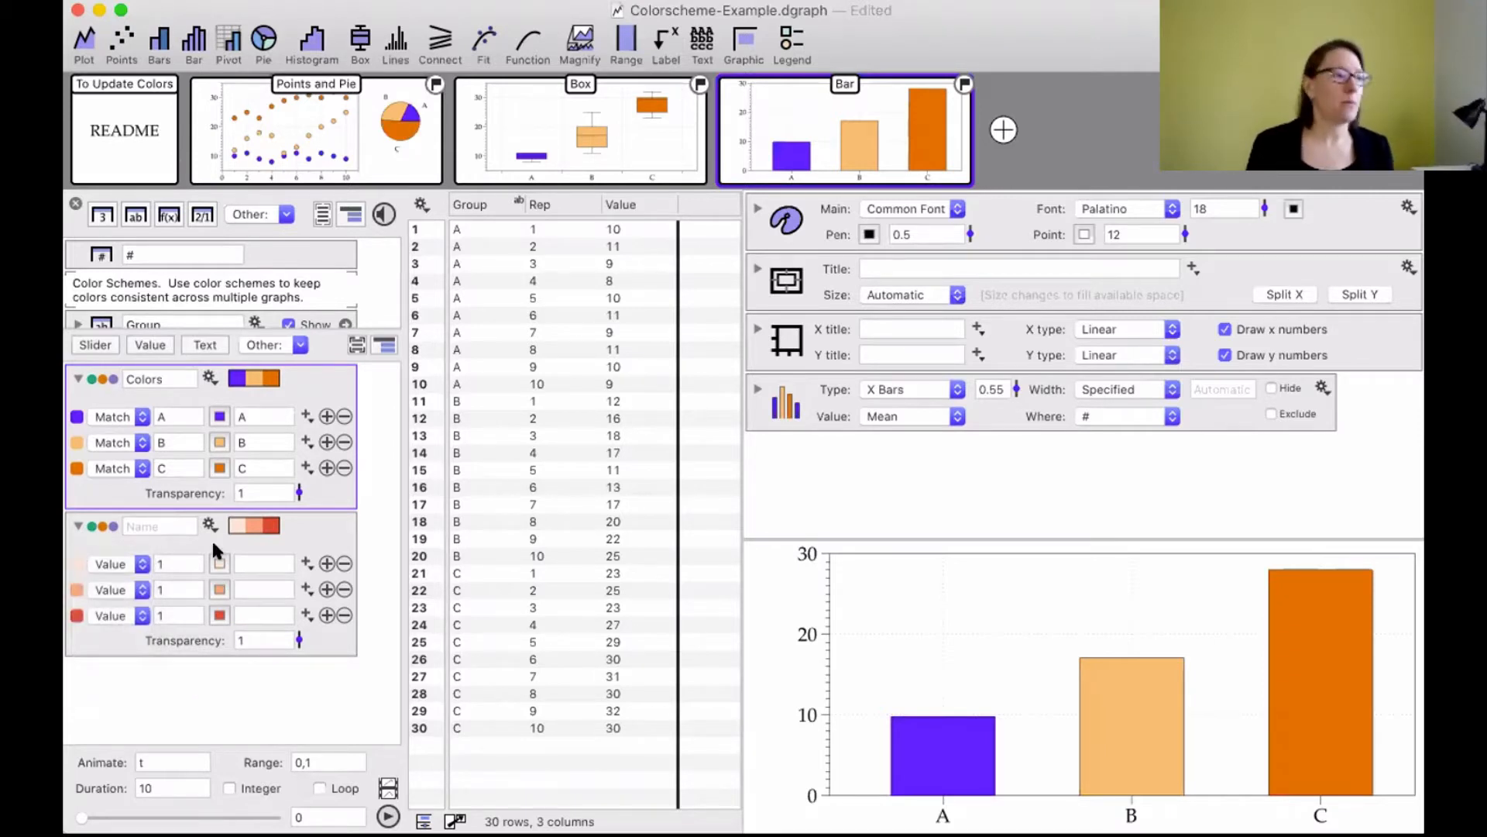
left_click(292, 527)
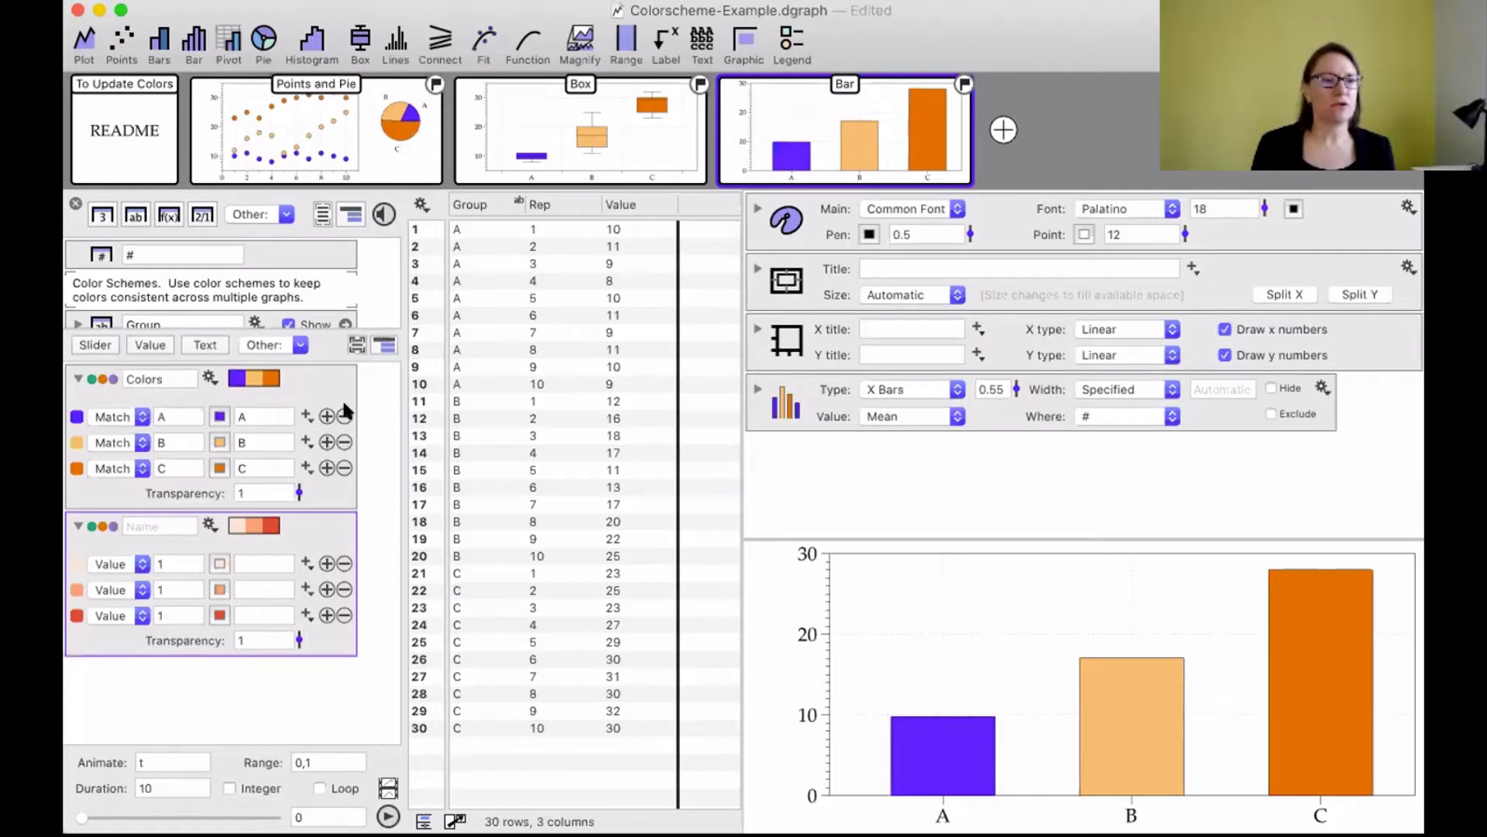
left_click(208, 377)
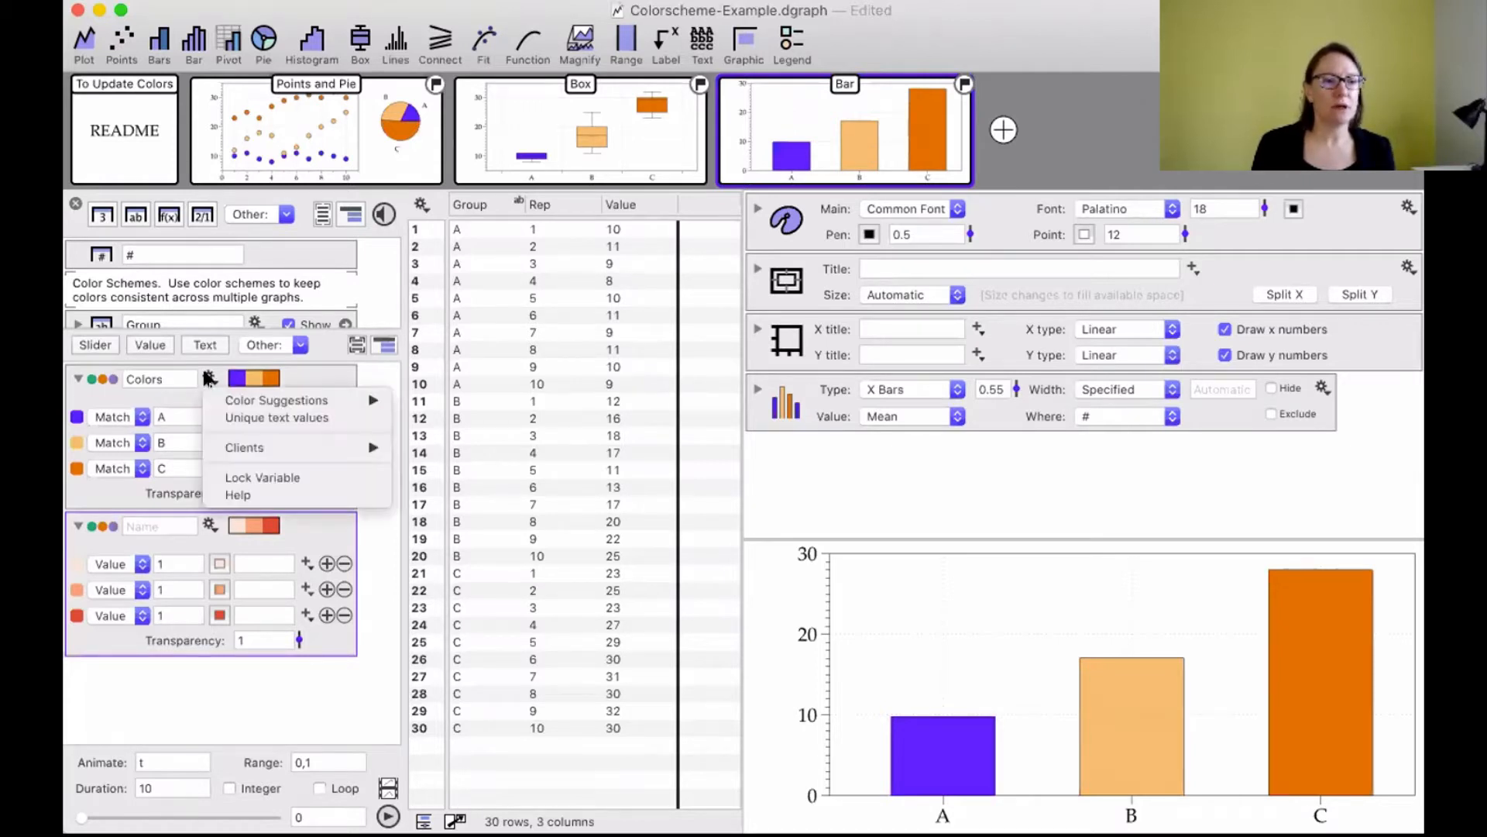
mouse_move(233, 399)
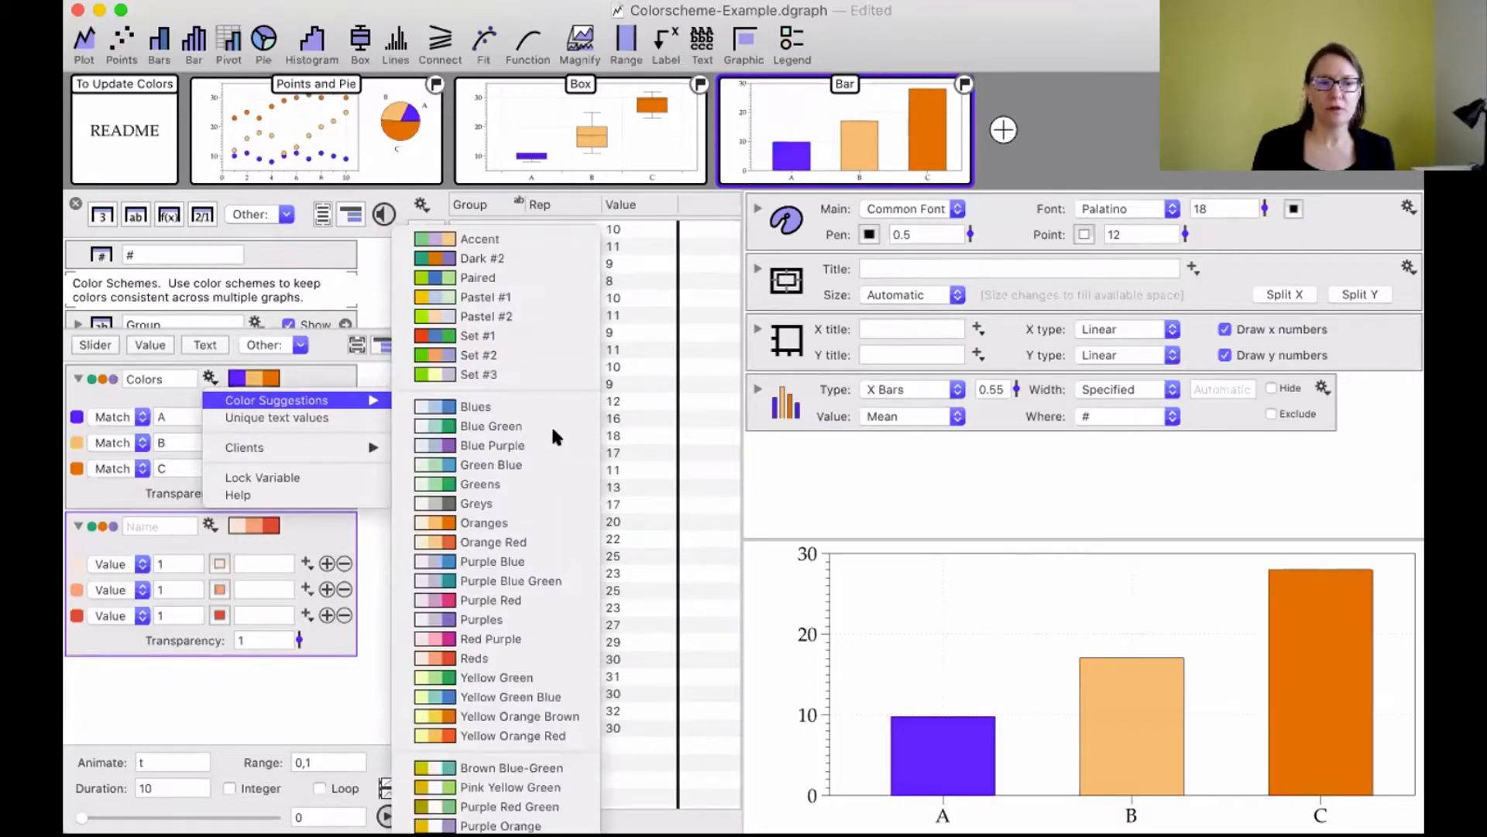
left_click(698, 400)
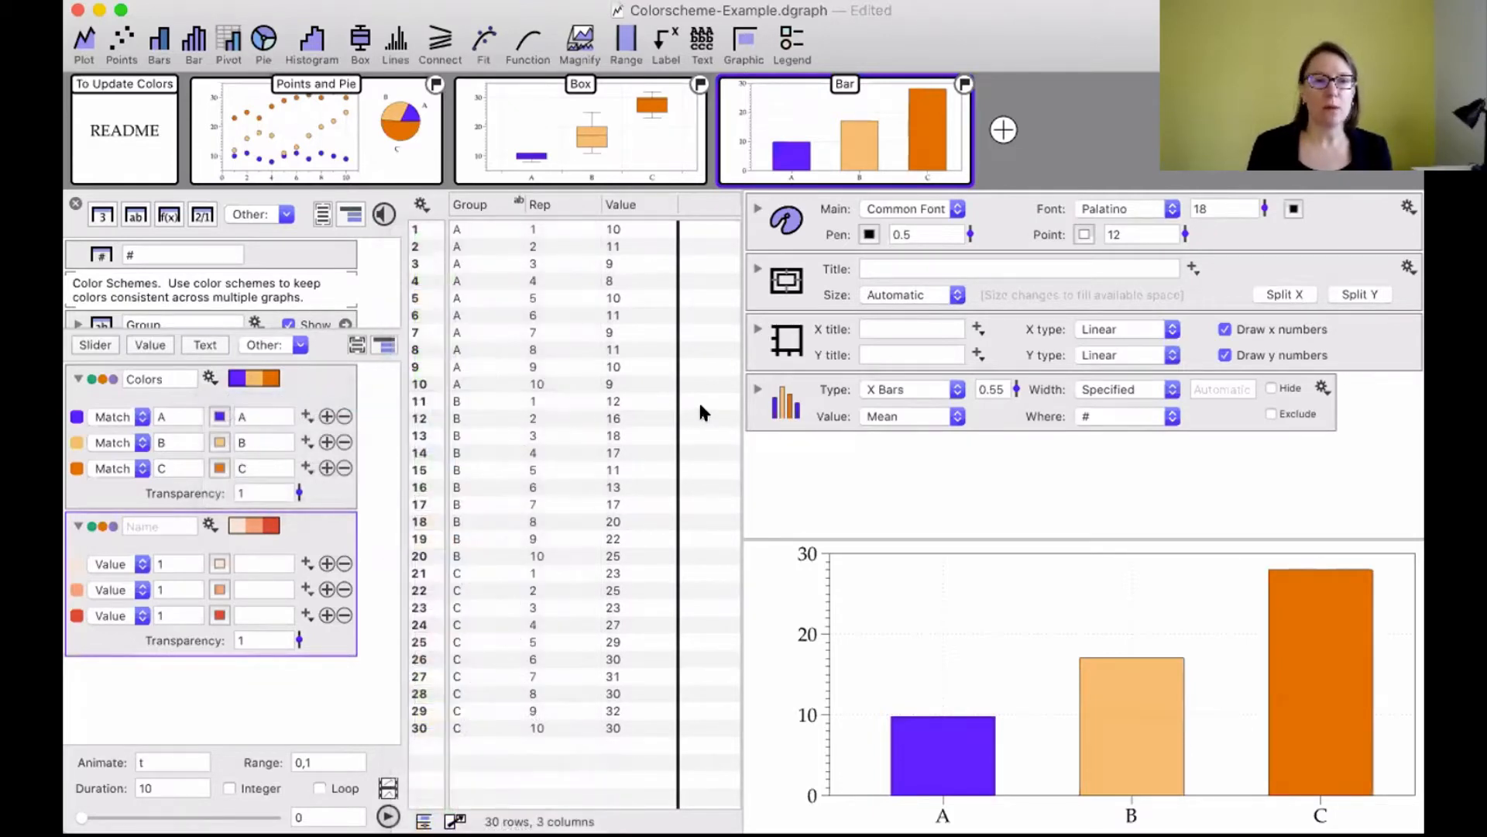
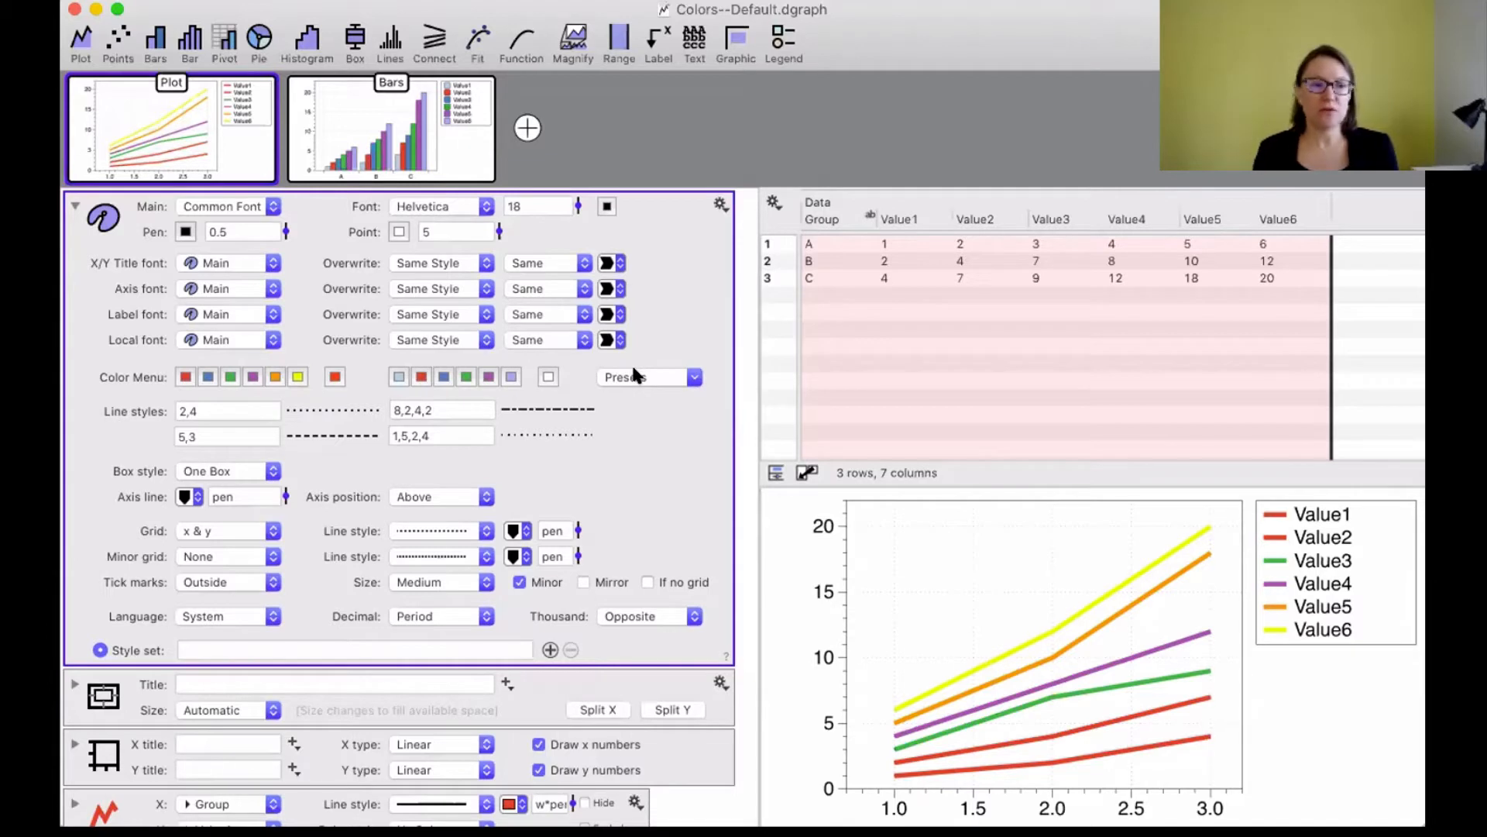
Apply the preset with black line colors and white-to-grey fill colors to the Plot graph's color menu.
left_click(635, 375)
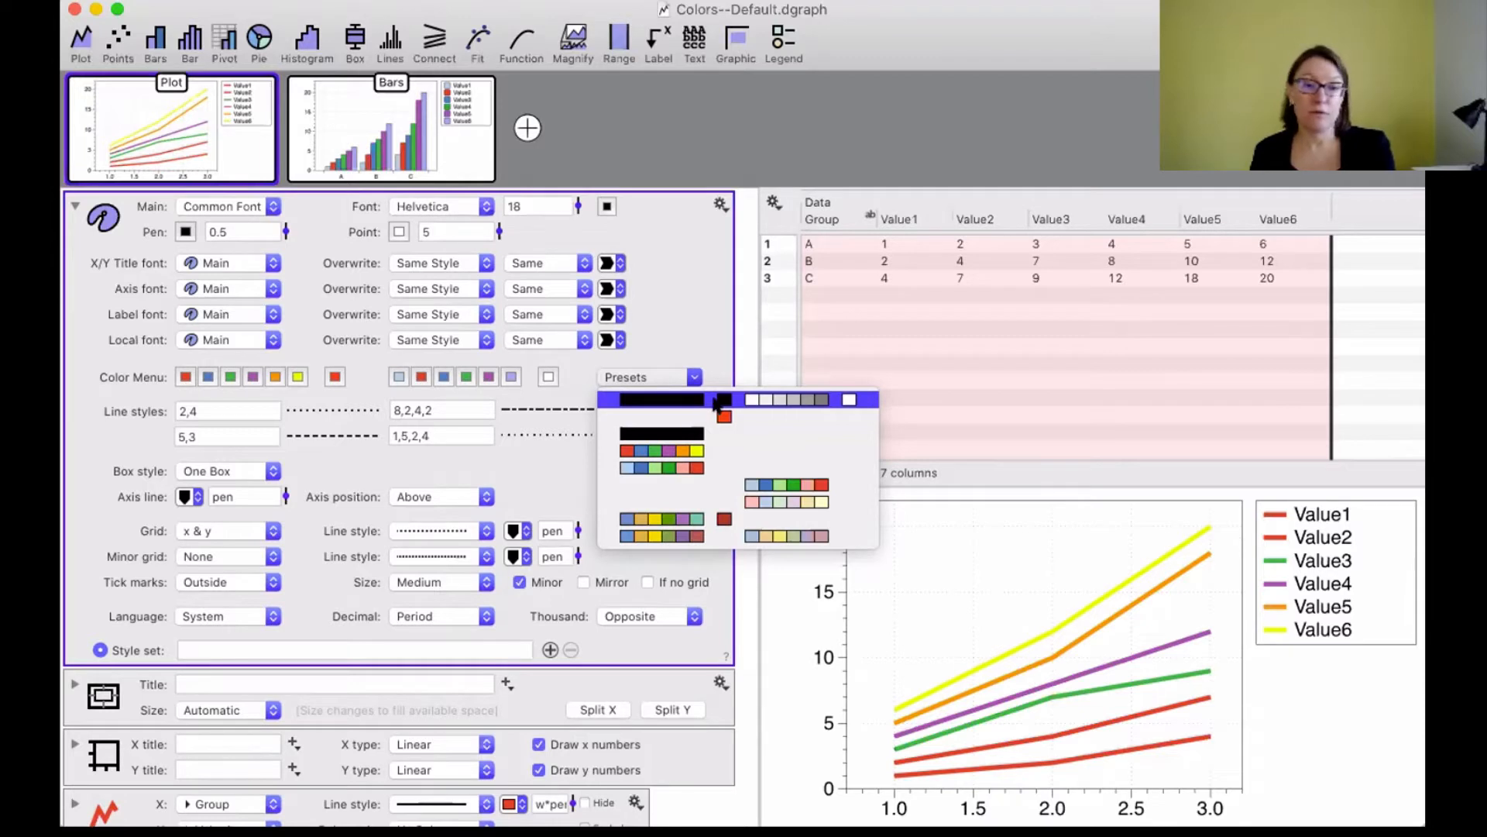
left_click(748, 399)
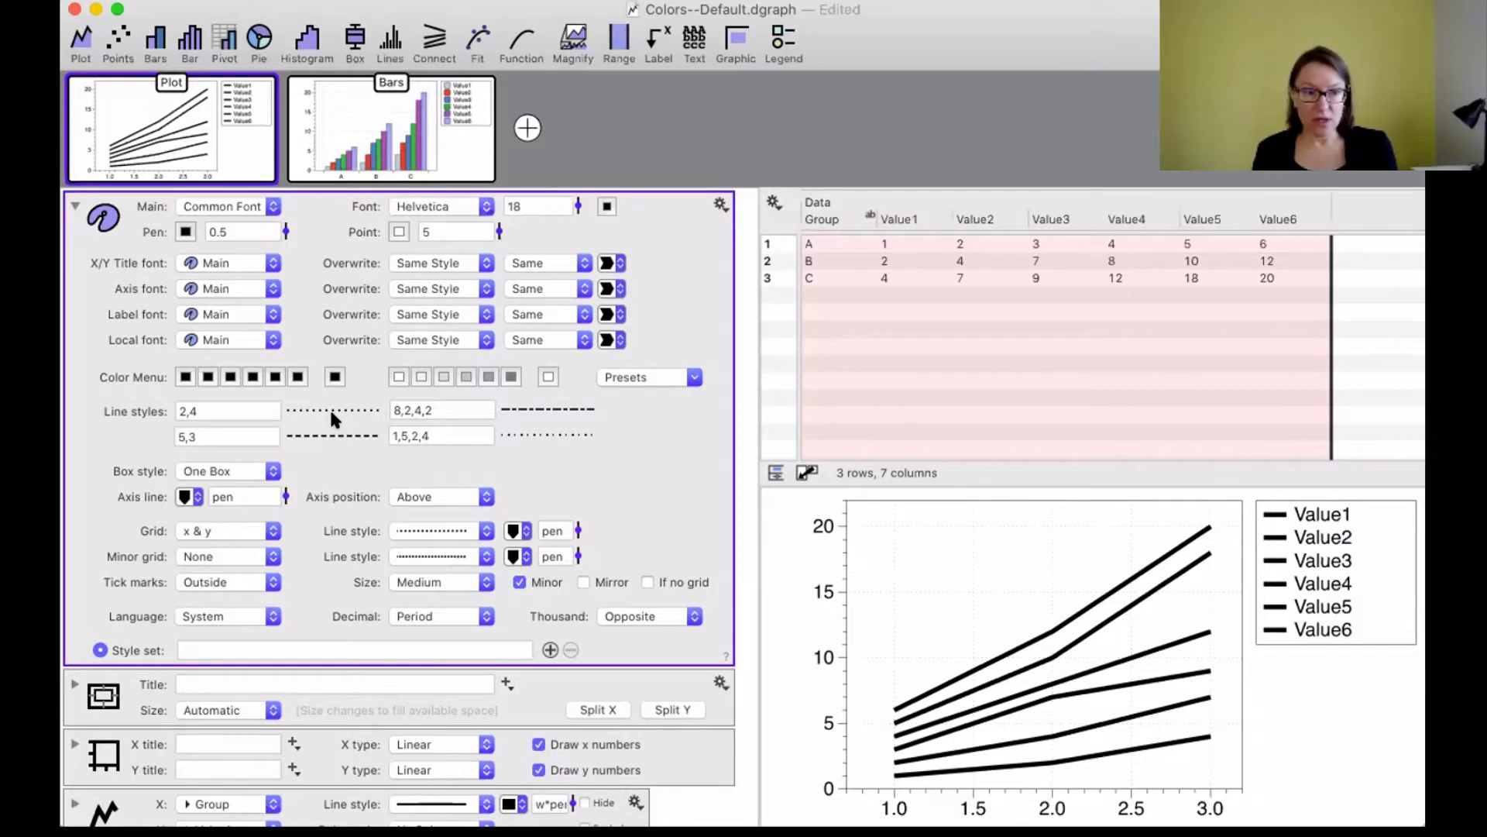
mouse_move(452, 147)
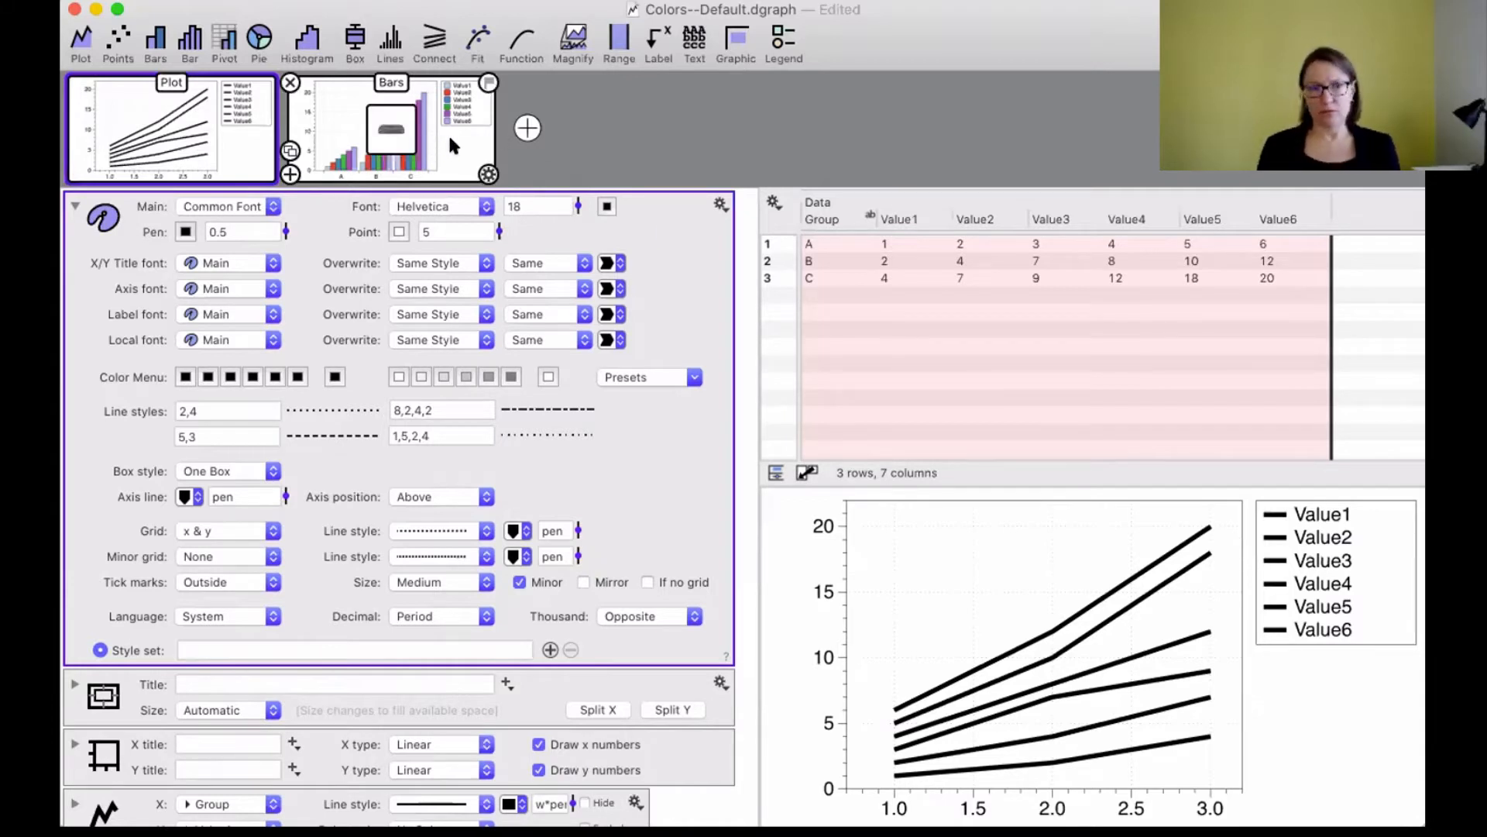
Set the Plot graph's style for every graph and display the Bars graph.
left_click(720, 205)
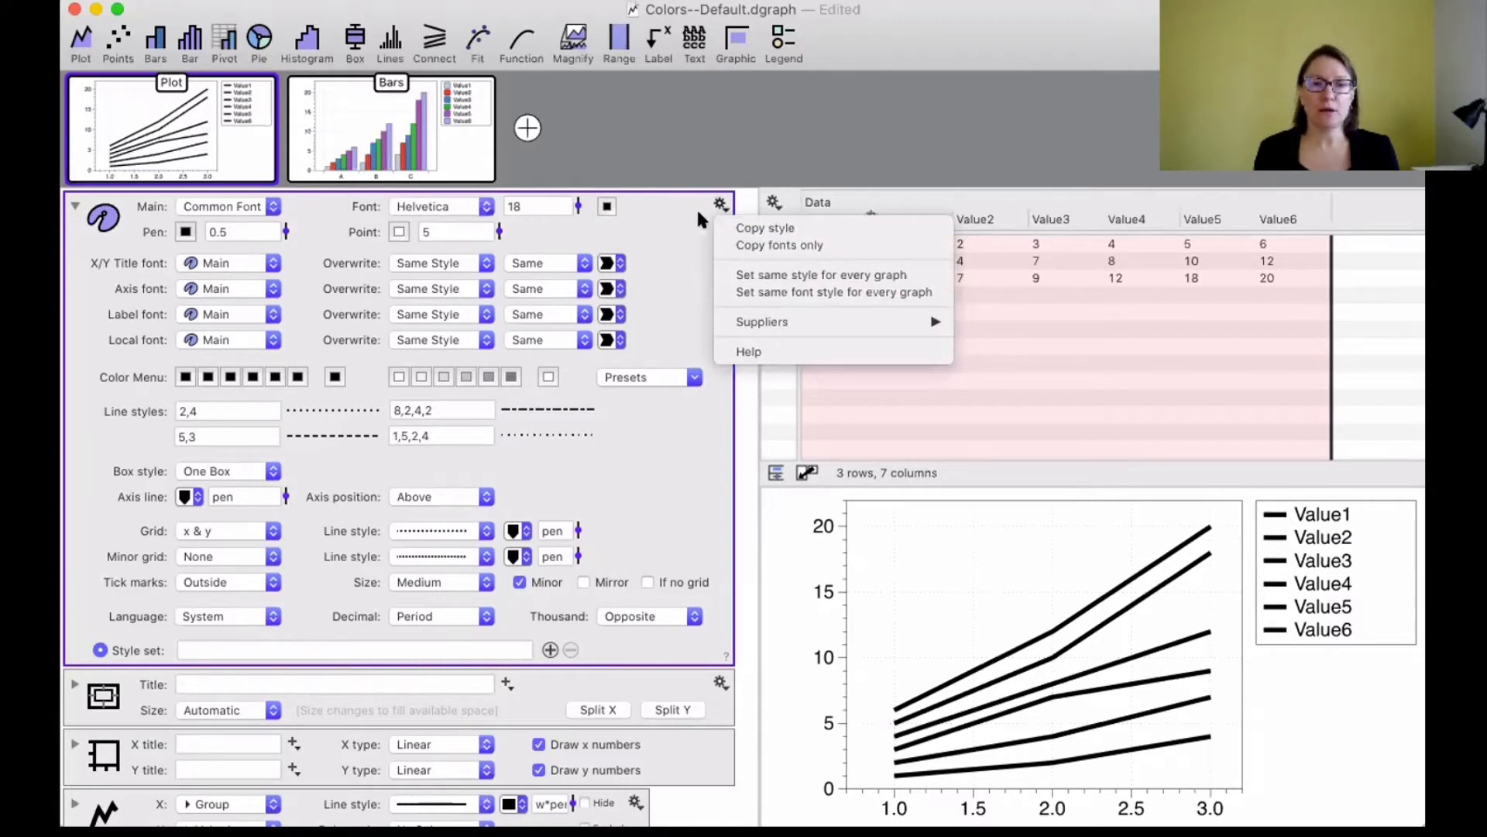
left_click(908, 276)
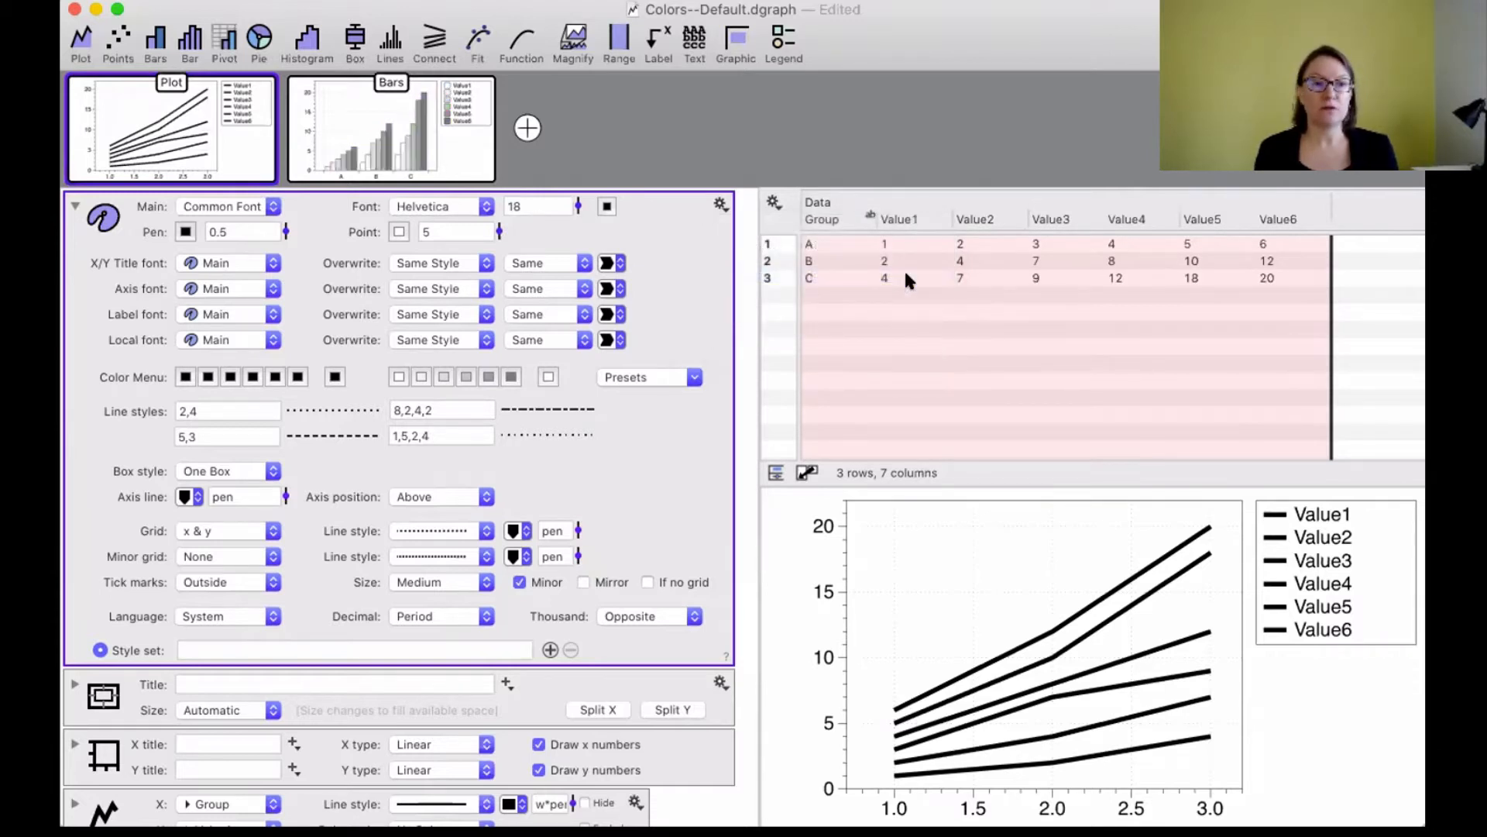
mouse_move(400, 138)
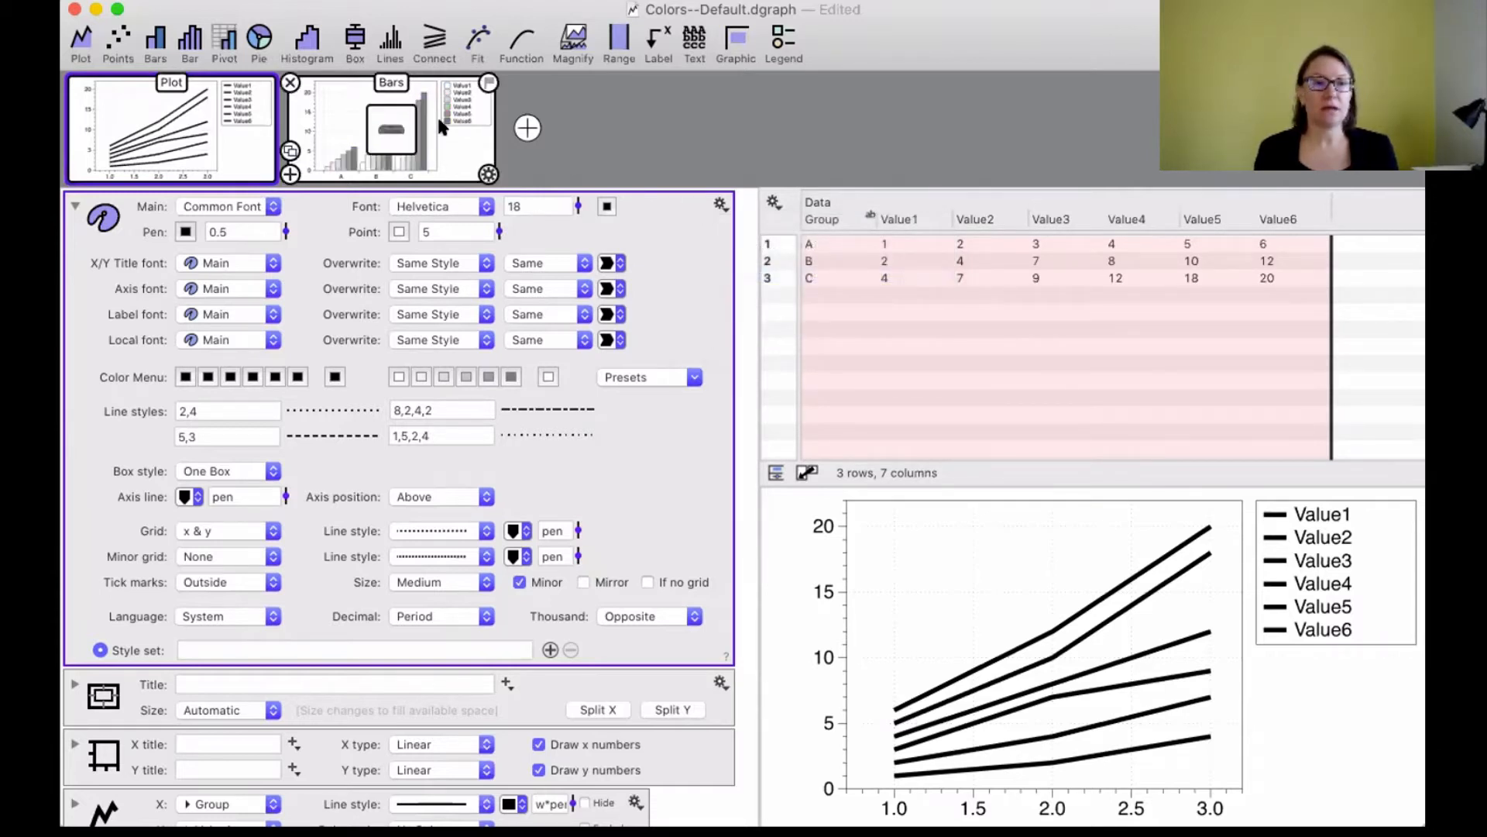
left_click(305, 122)
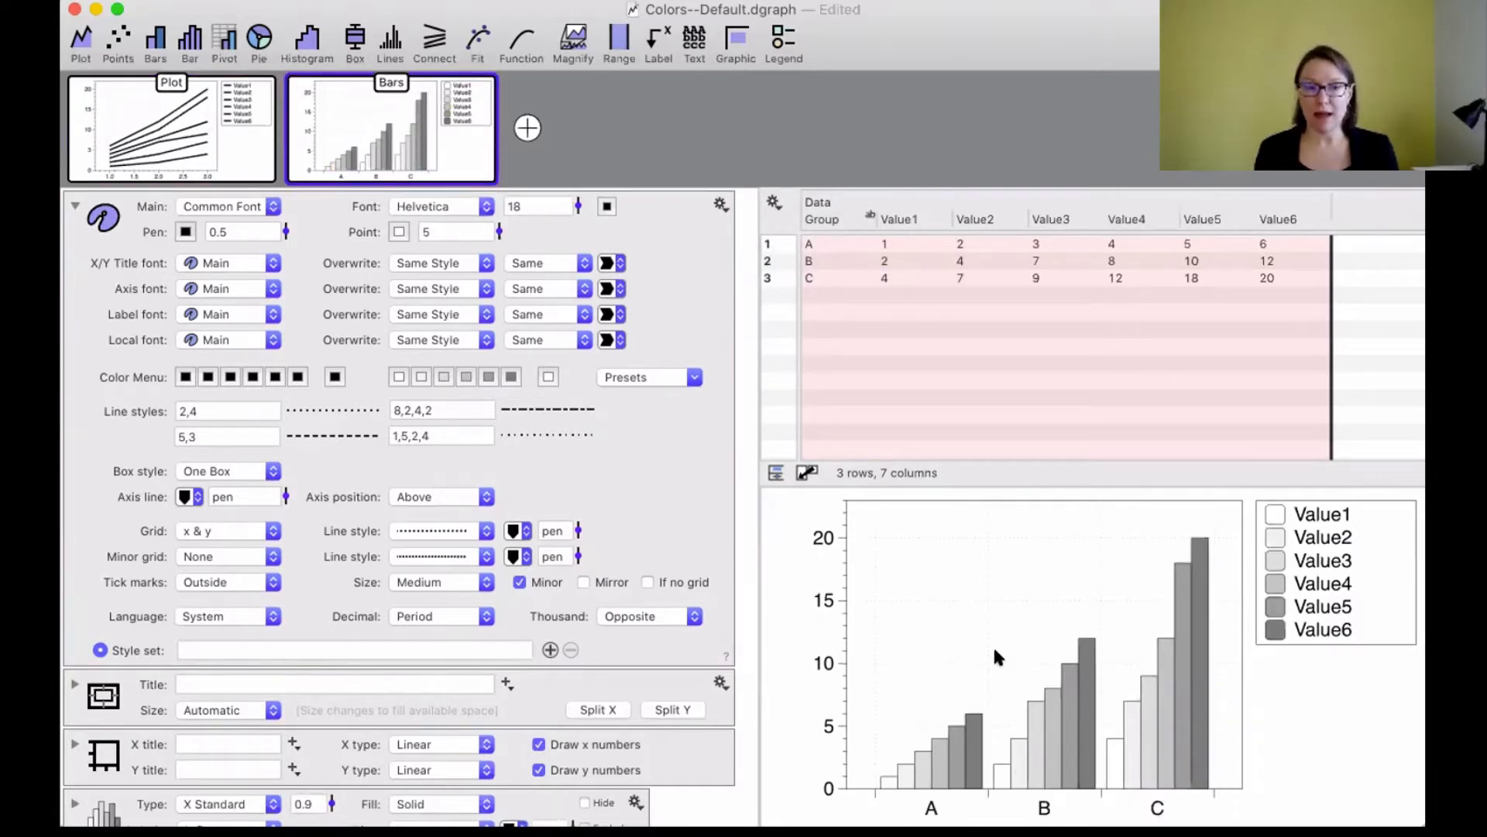
Apply the preset with muted multicolor lines and matching pastel fills to the Bars graph, and set that style for every graph.
left_click(635, 374)
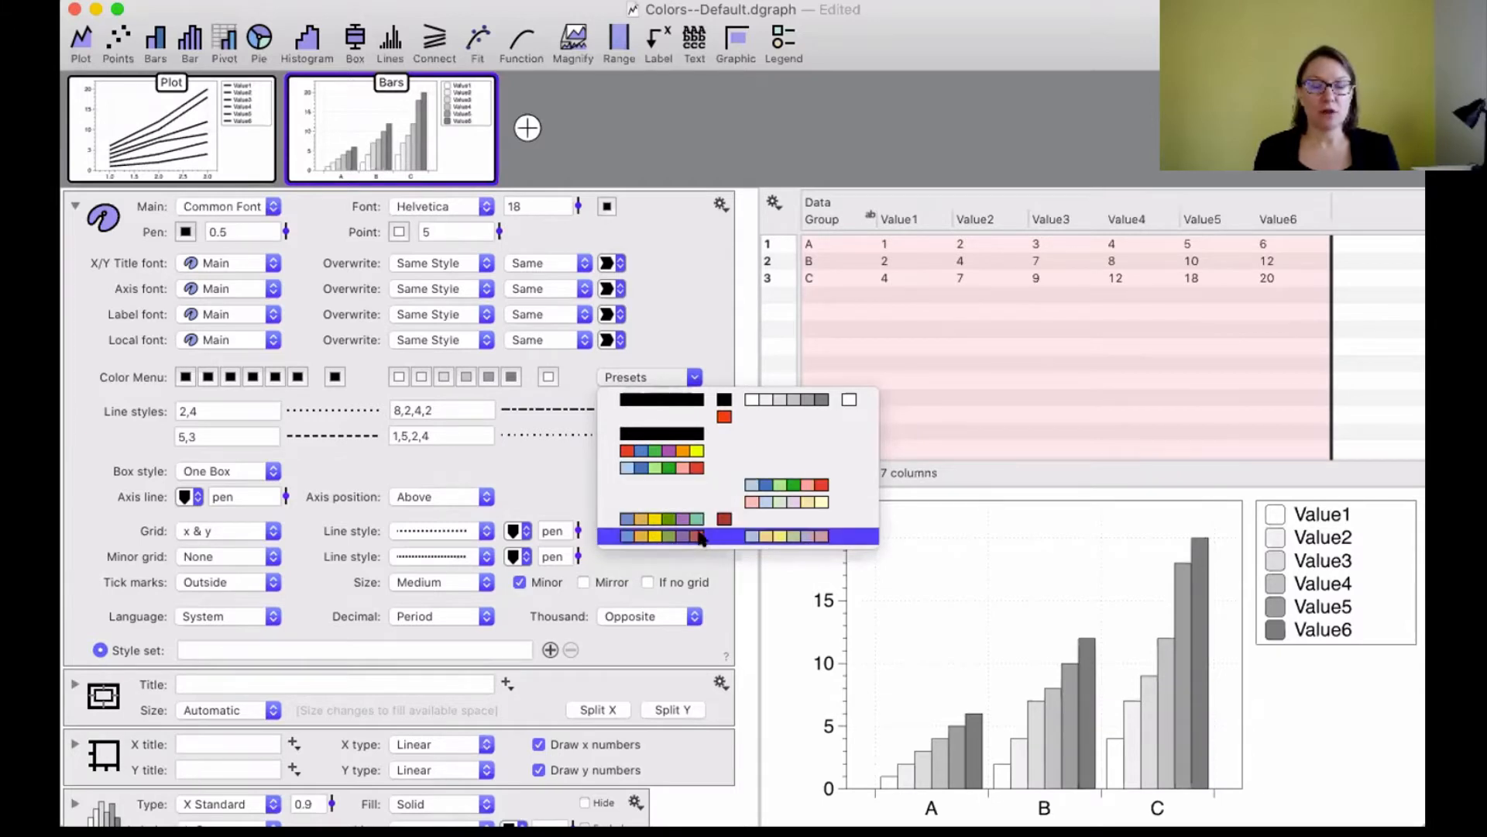
left_click(657, 536)
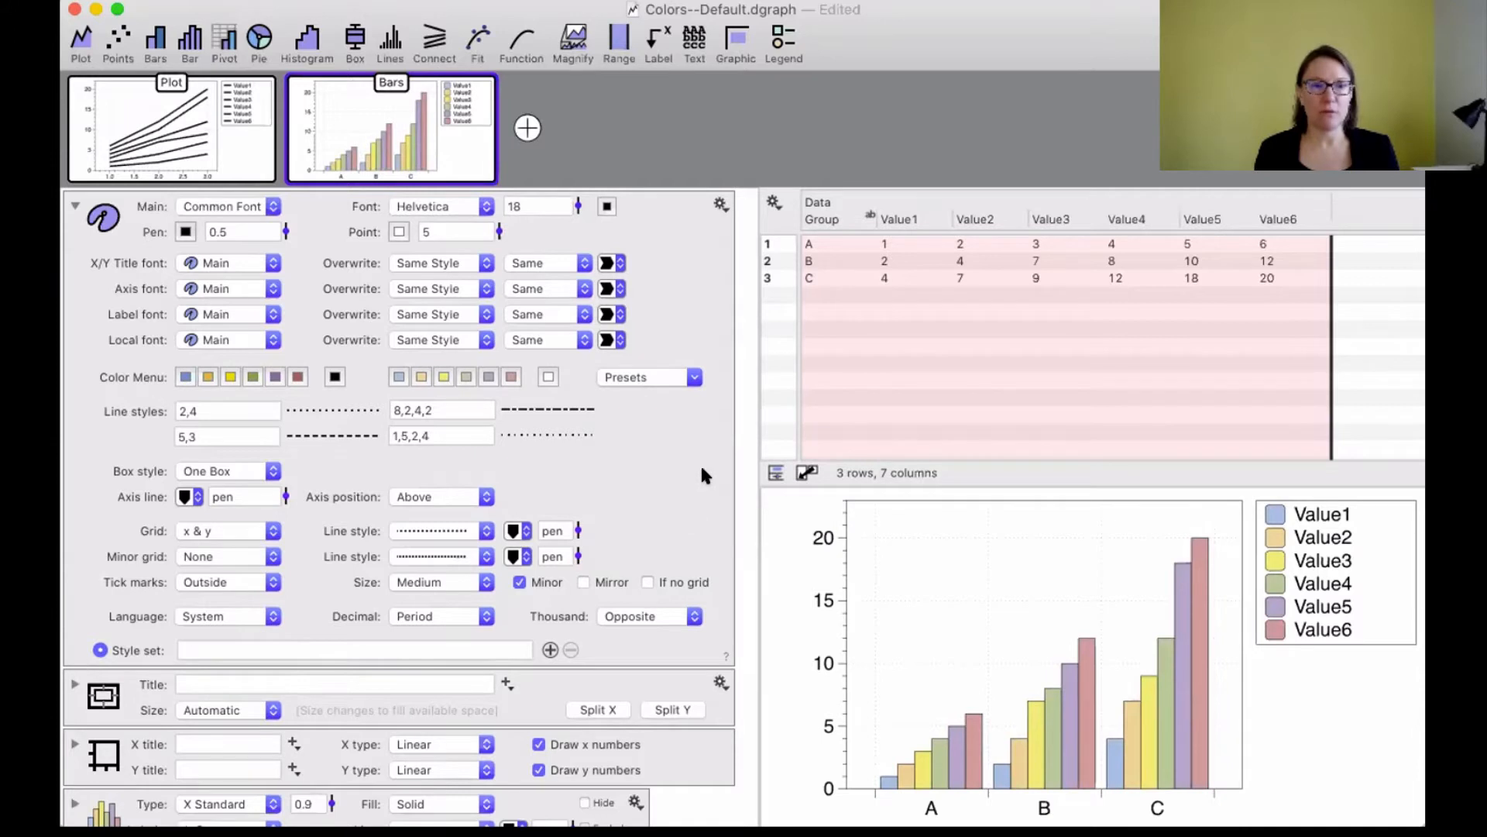
left_click(721, 203)
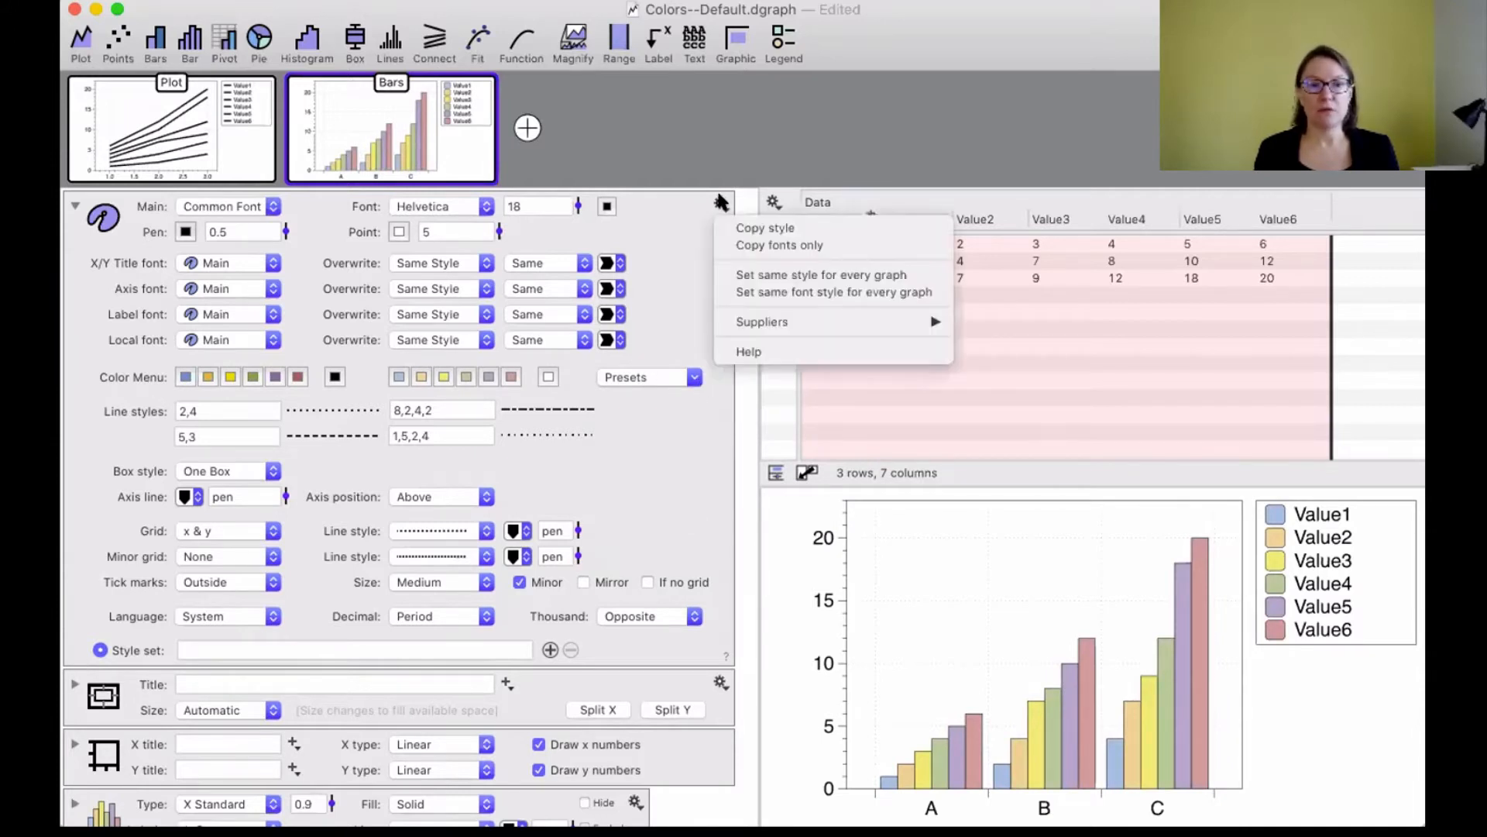
left_click(797, 276)
mouse_move(153, 133)
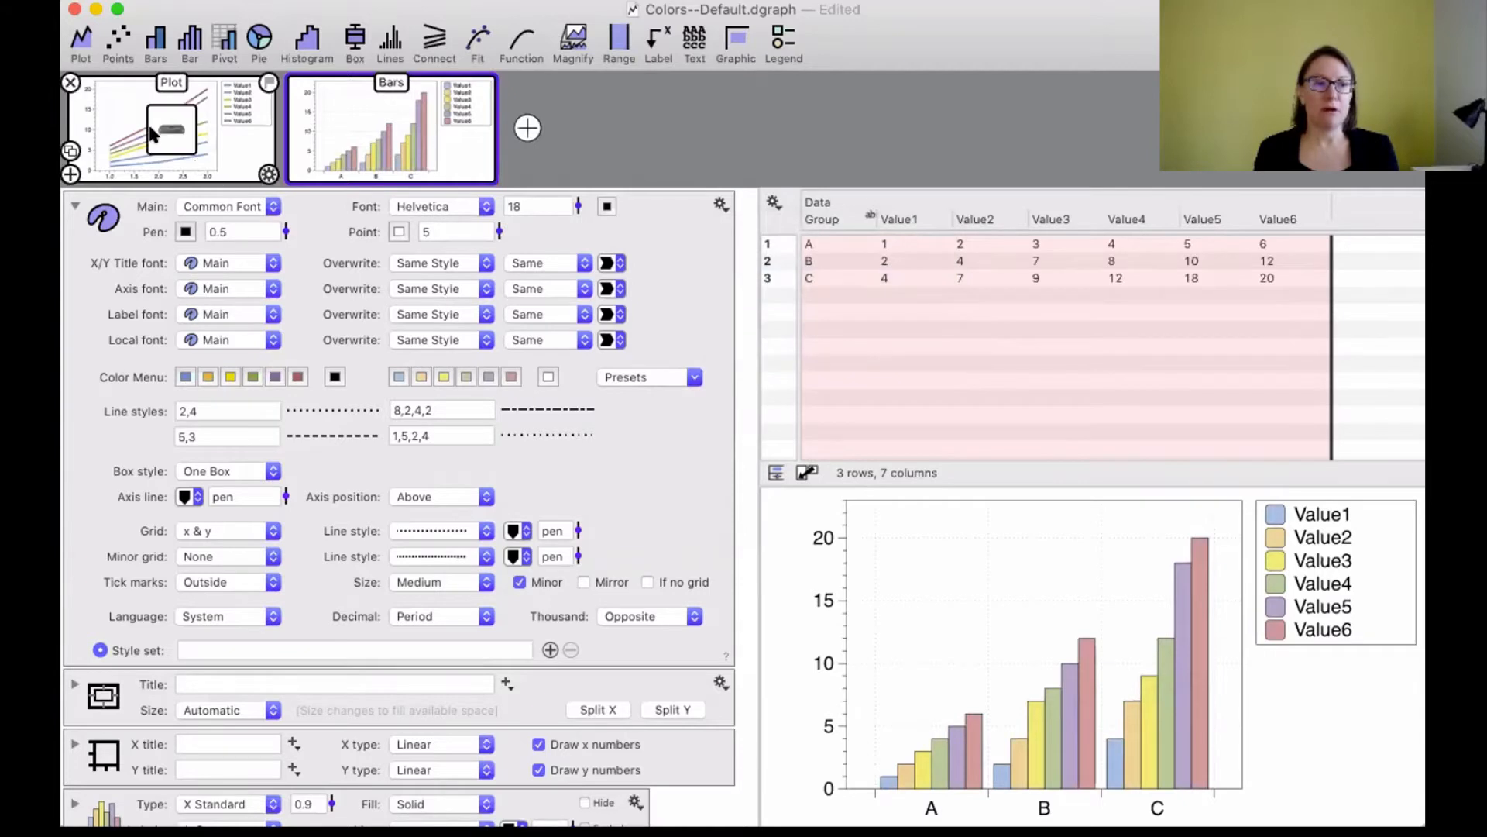
left_click(105, 119)
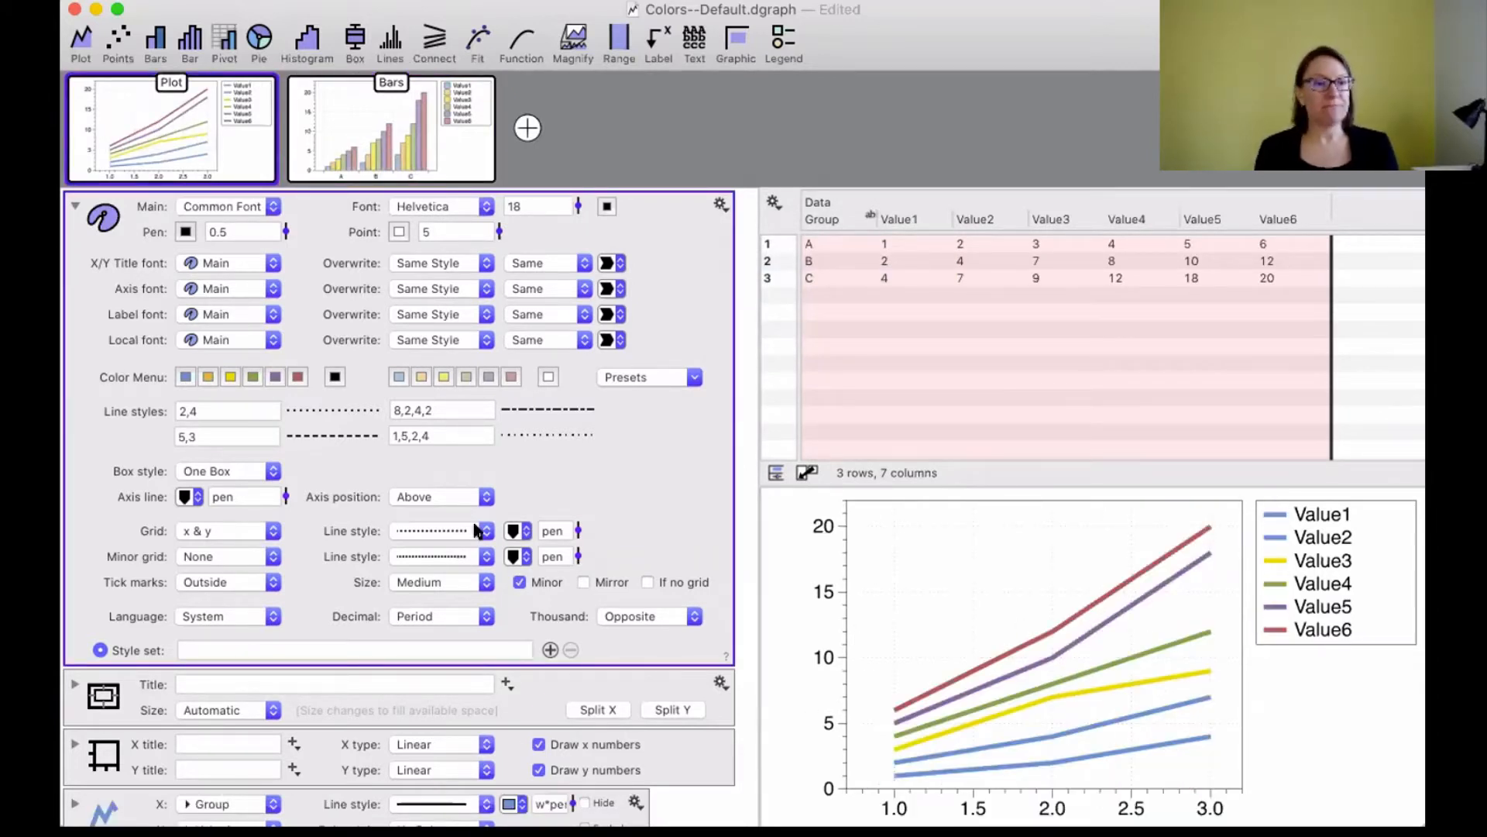
Set the first line color in the Plot graph's color menu to Turquoise, and recolor it pale peach on the color wheel.
left_click(186, 377)
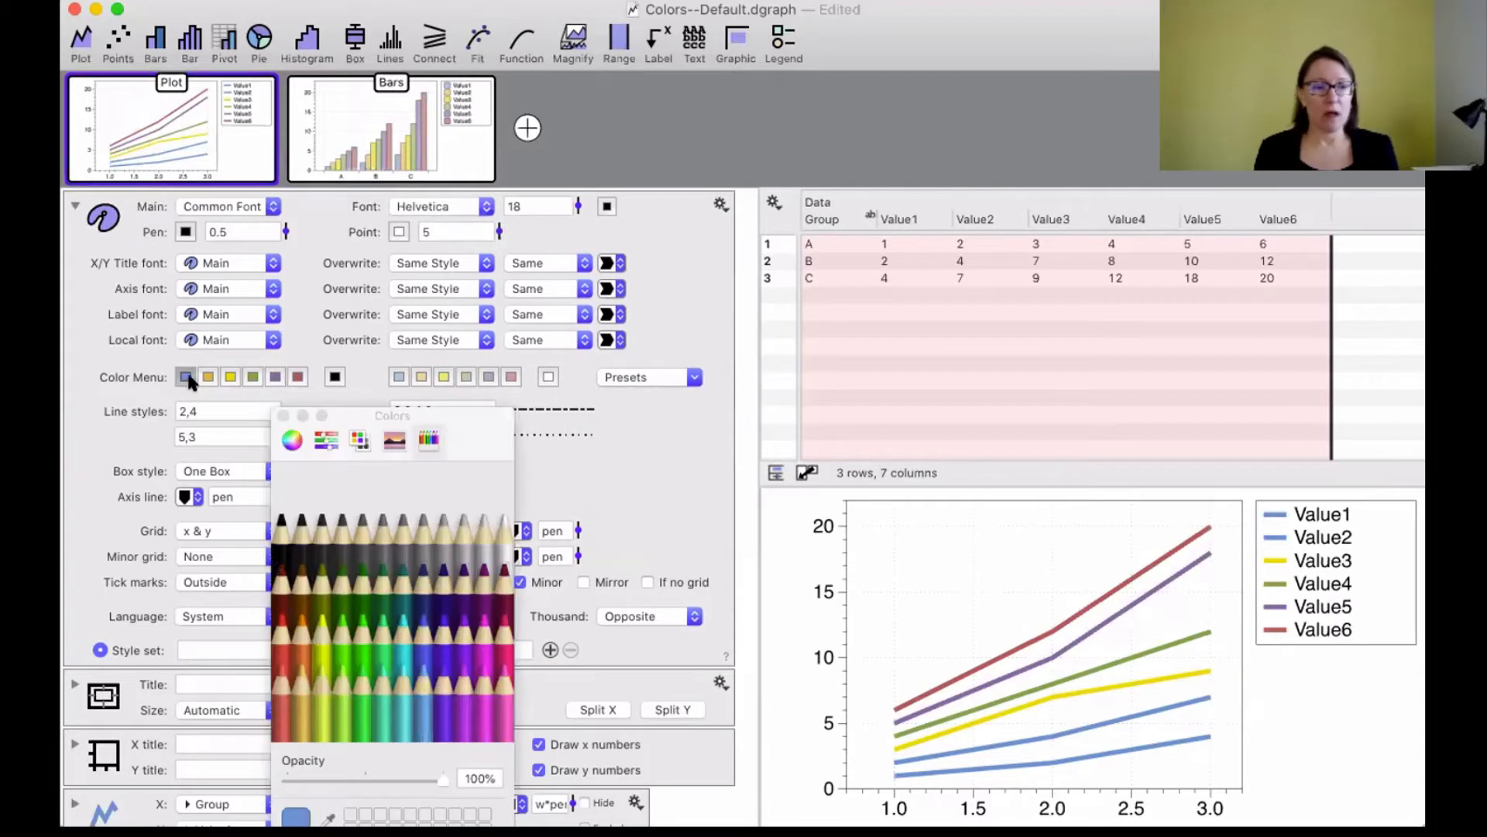
left_click(402, 629)
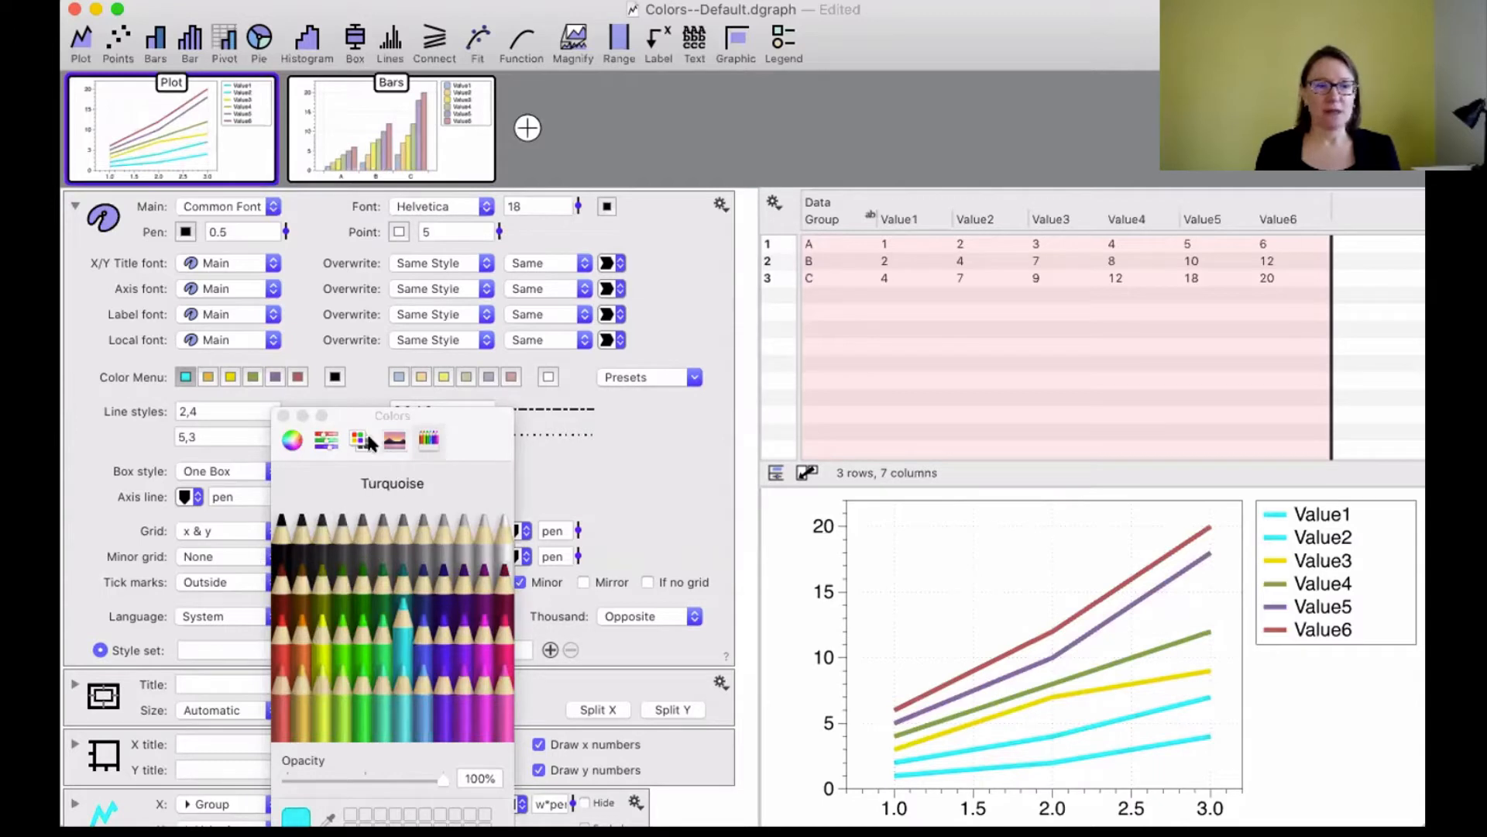
left_click_drag(396, 417, 509, 242)
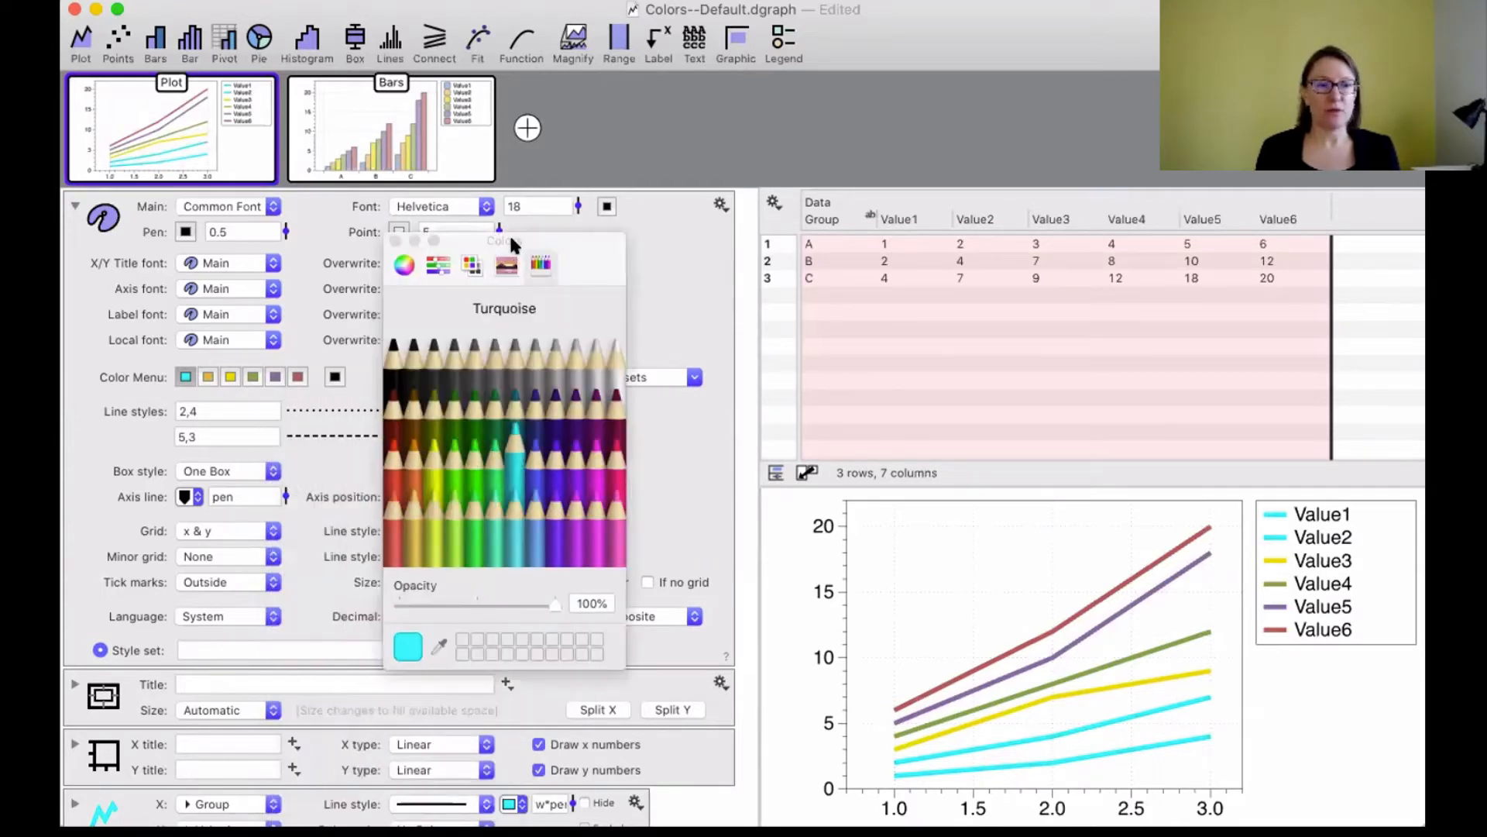
left_click(405, 264)
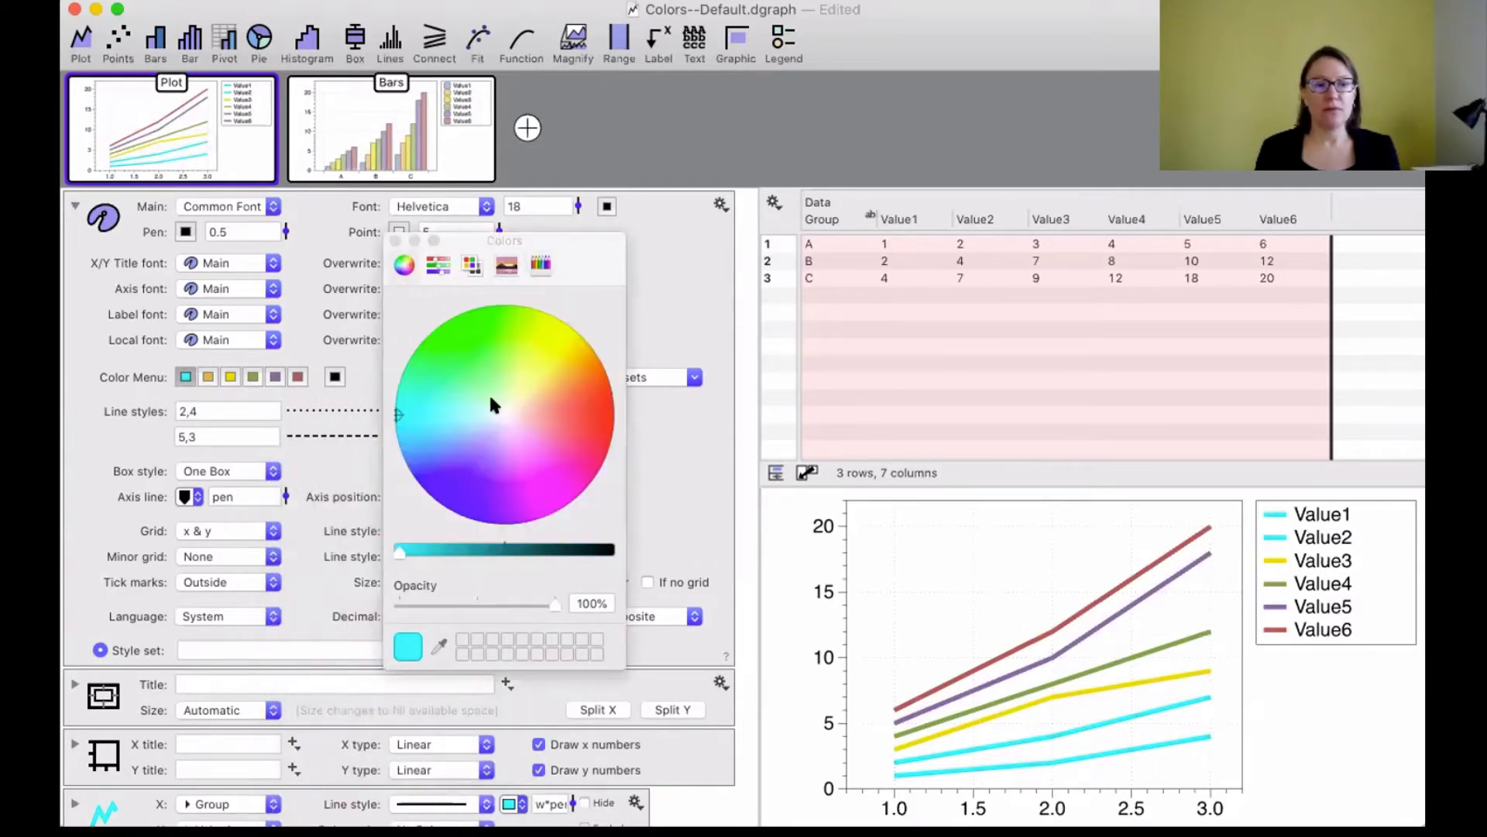
left_click_drag(400, 419, 524, 409)
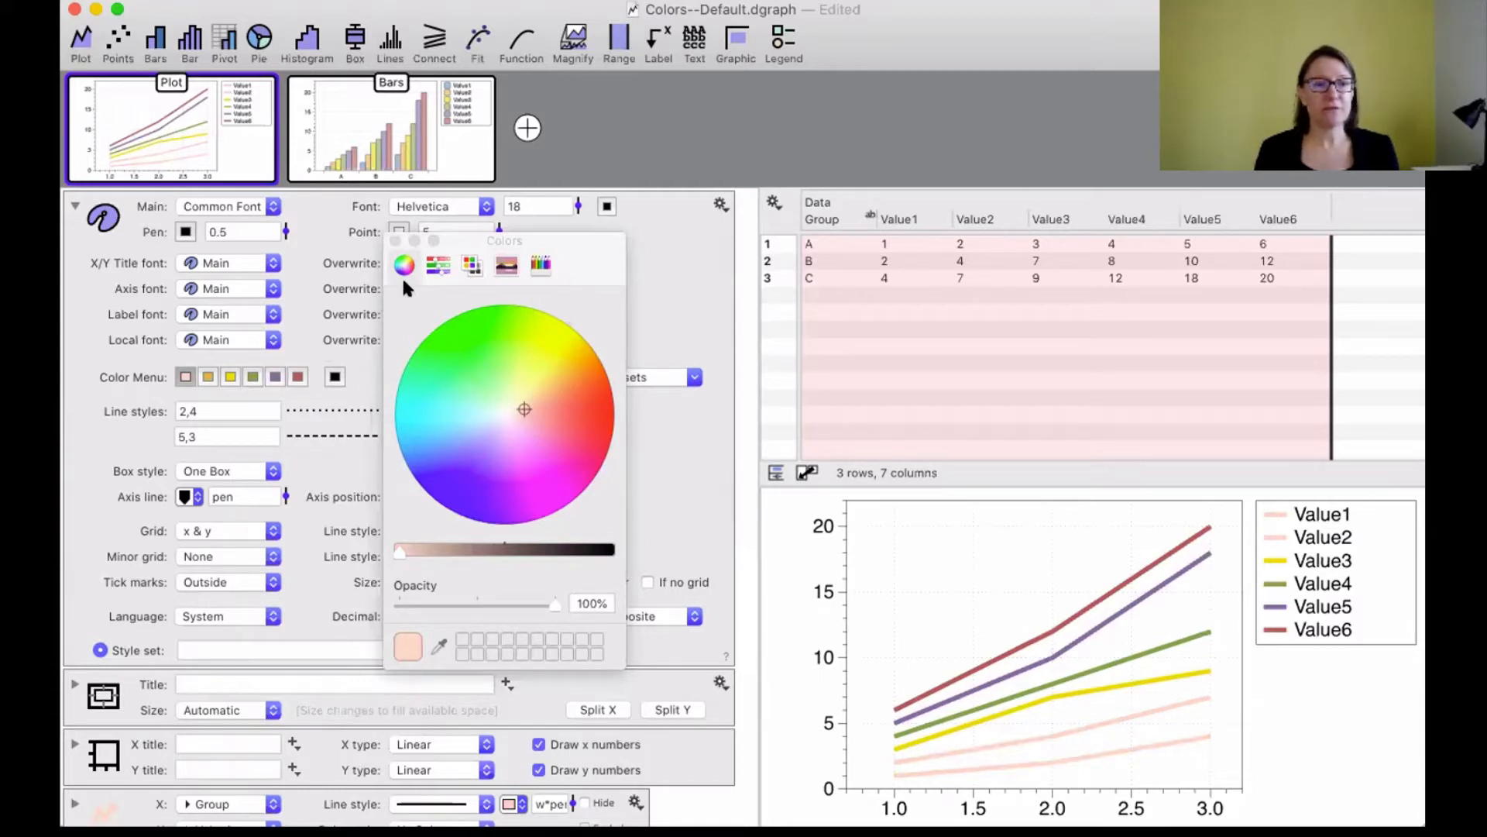
Examine the RGB sliders, hex value and Apple palette for the first line color, and close the color picker.
left_click(429, 267)
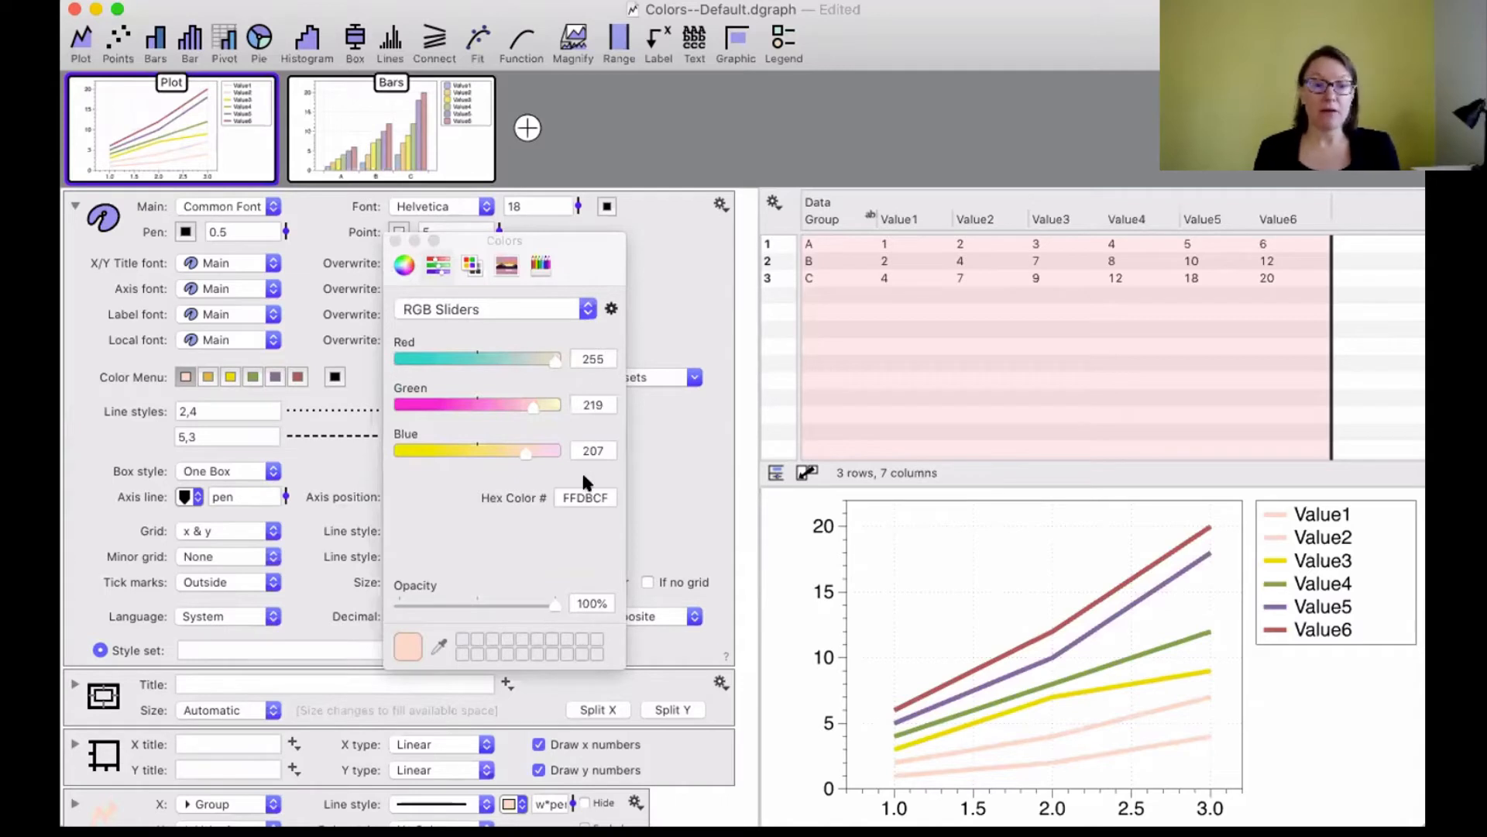
left_click(583, 494)
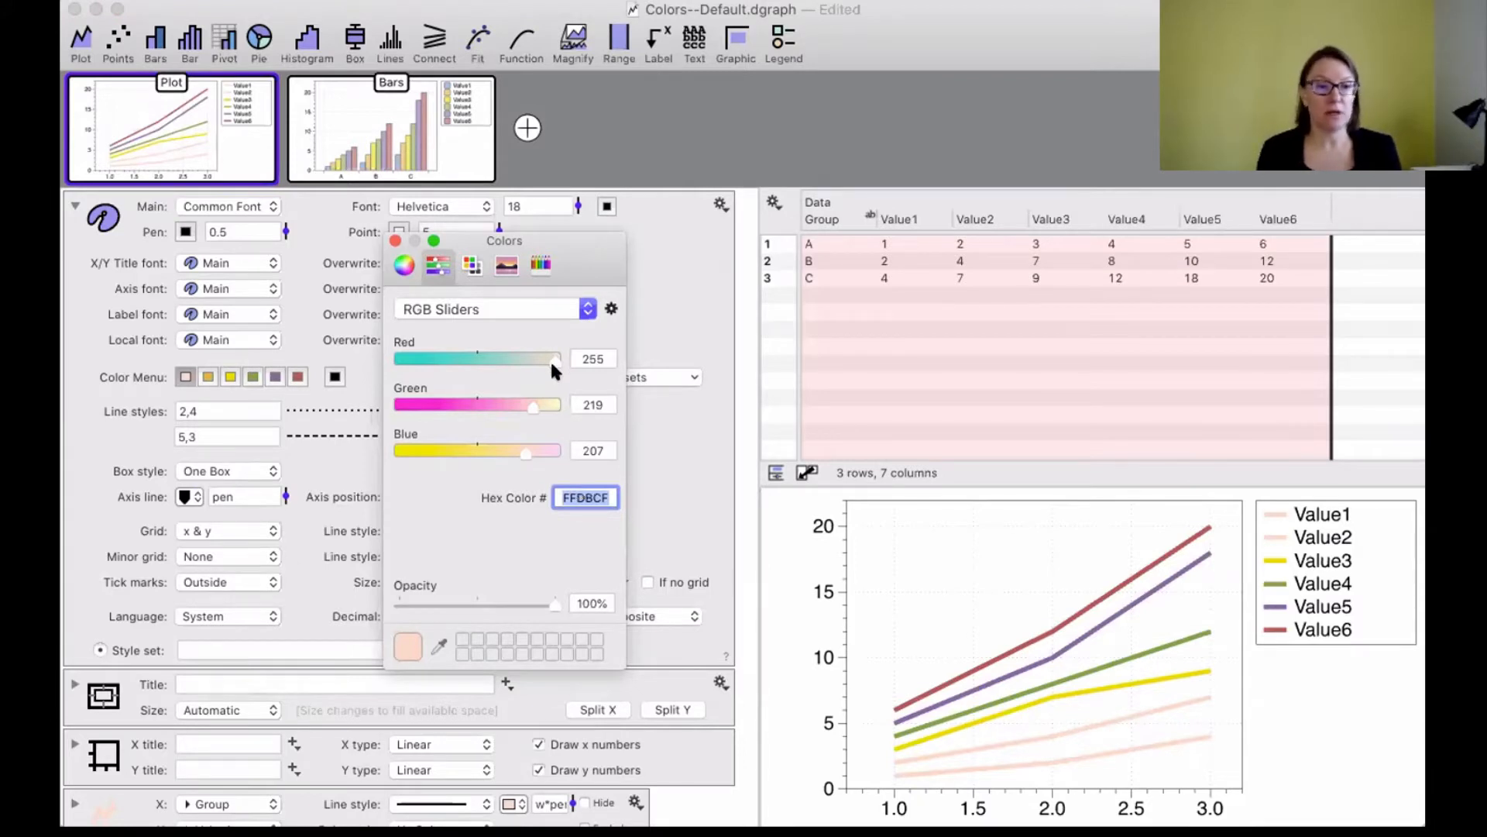
left_click(472, 265)
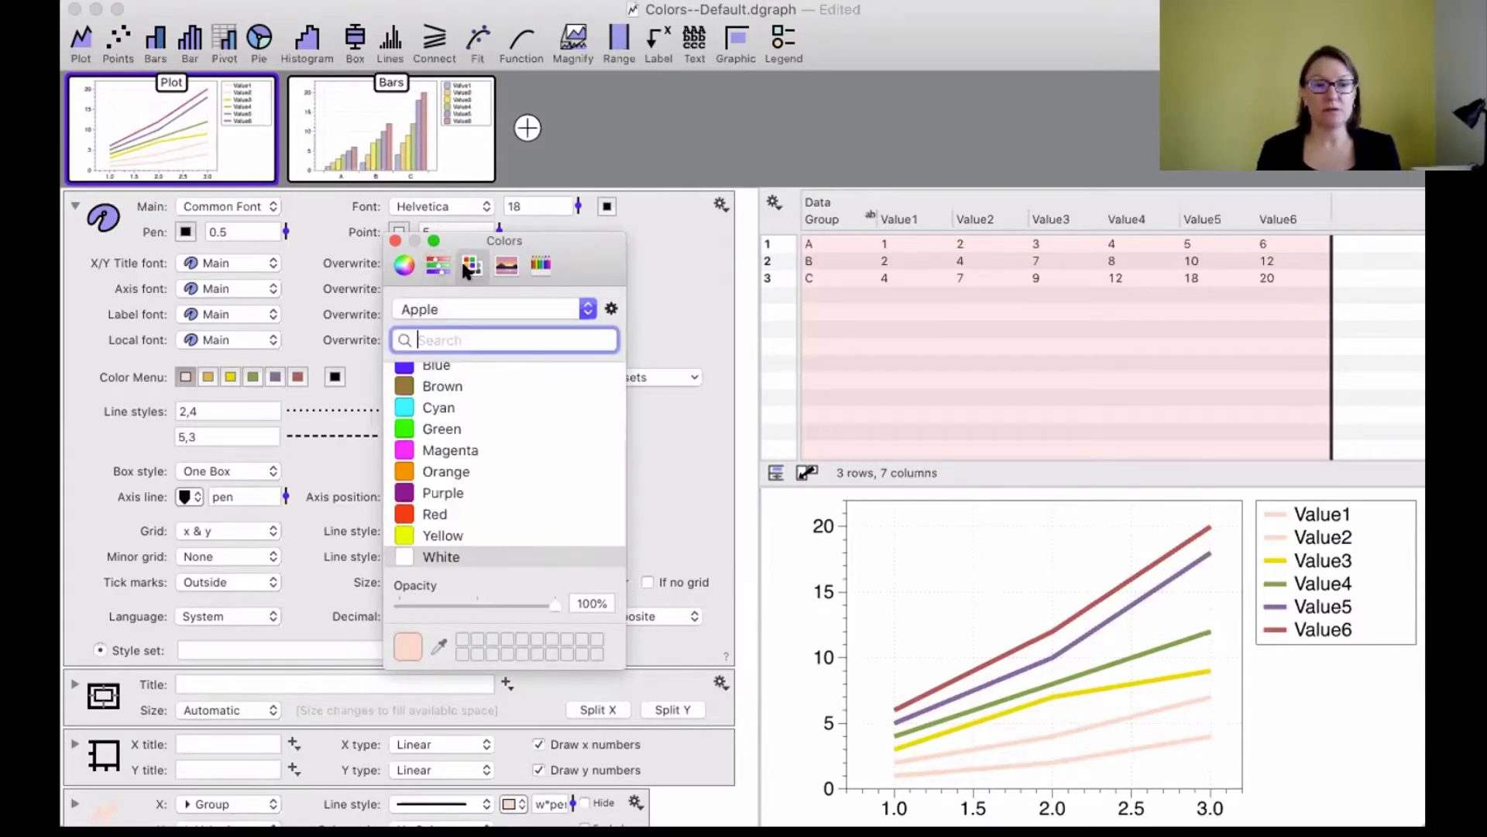
scroll(471, 448, "up", 2)
scroll(464, 431, "down", 2)
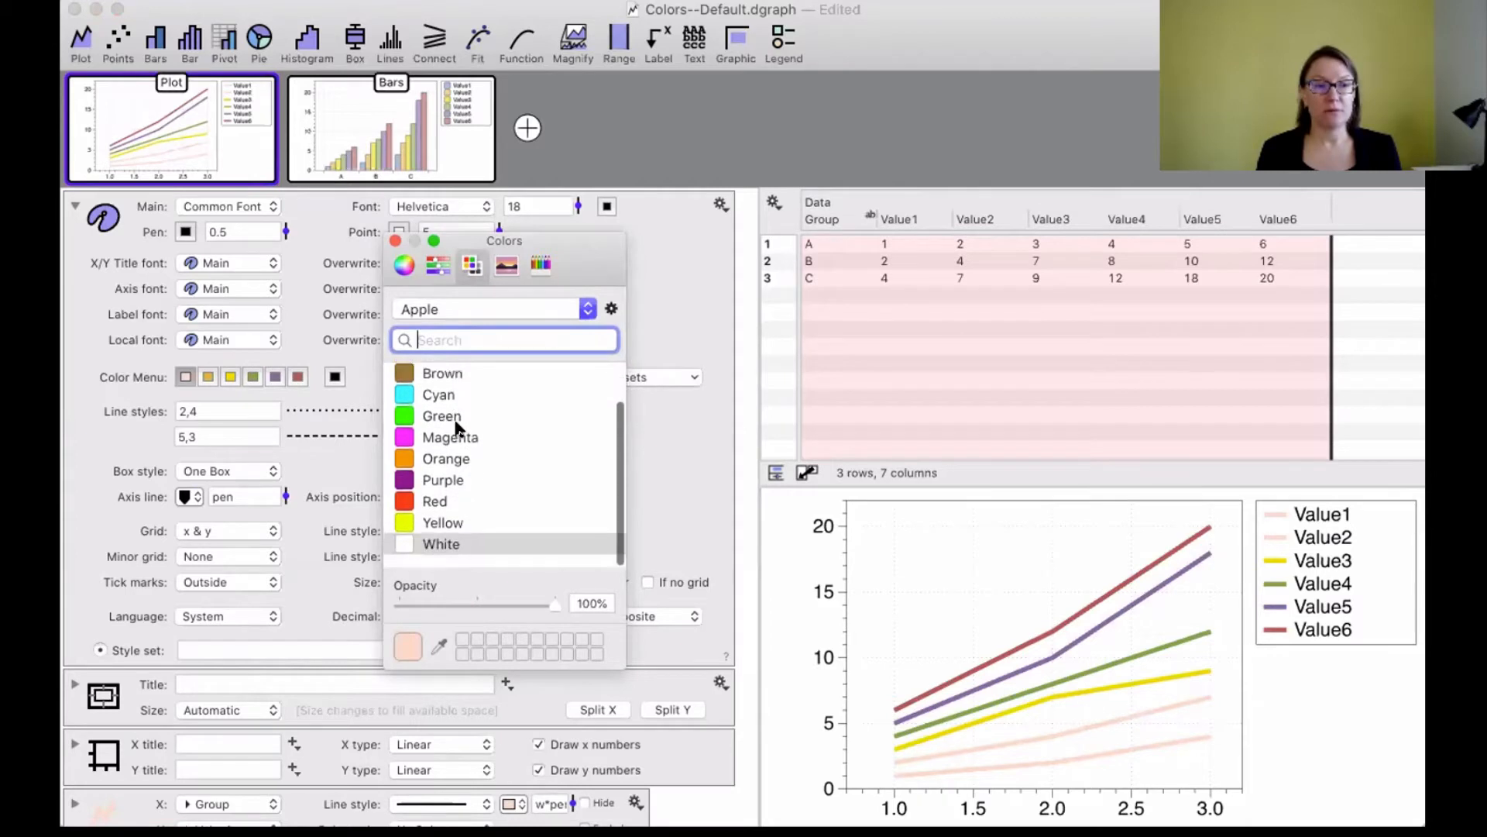
scroll(465, 431, "up", 2)
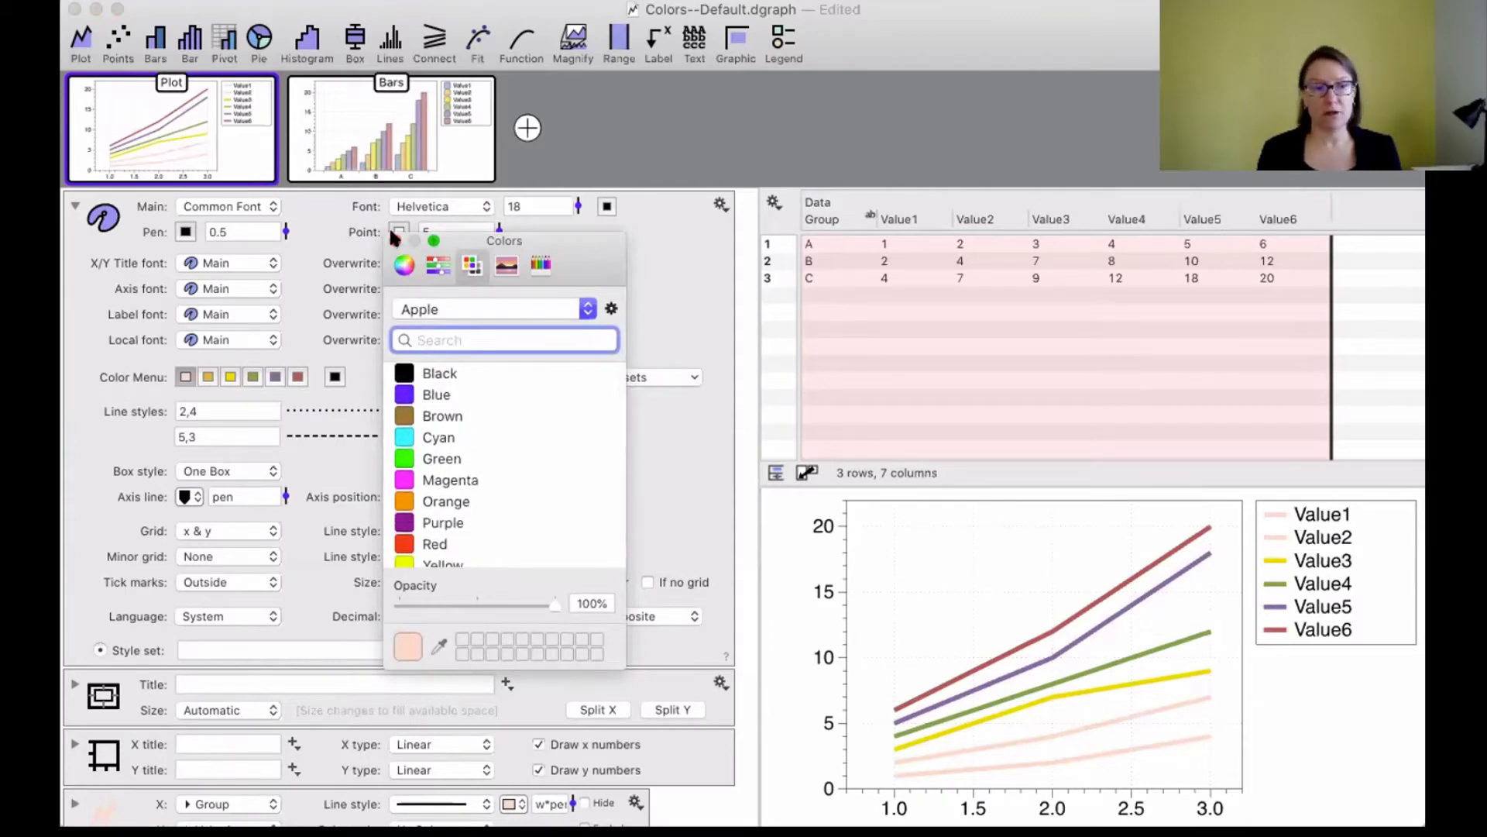
left_click(394, 237)
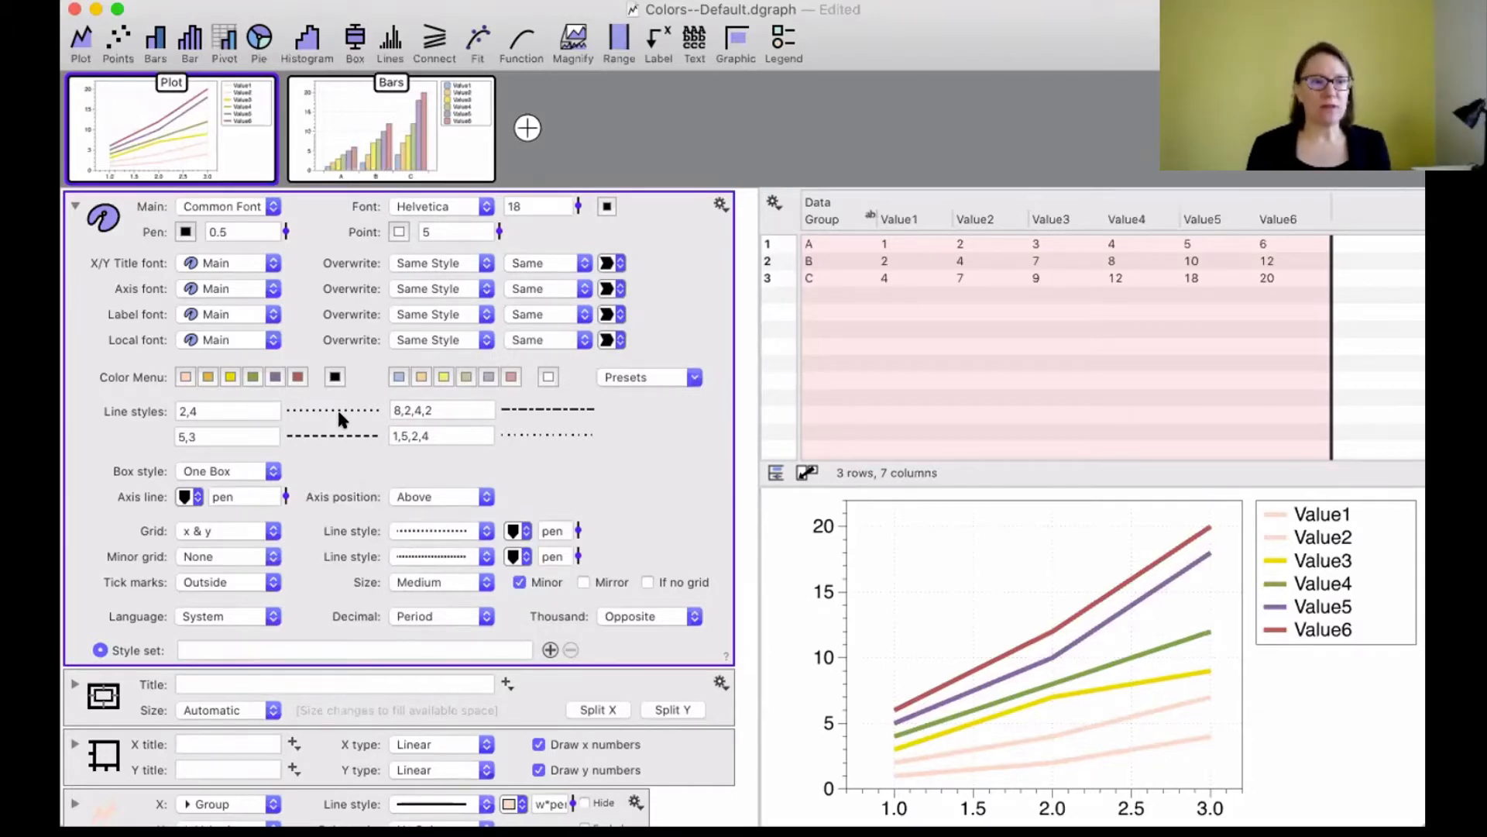
Try the bright red-to-yellow line preset on the Plot graph, and replace it with the muted blue-to-teal preset with a dark red error color.
left_click(637, 379)
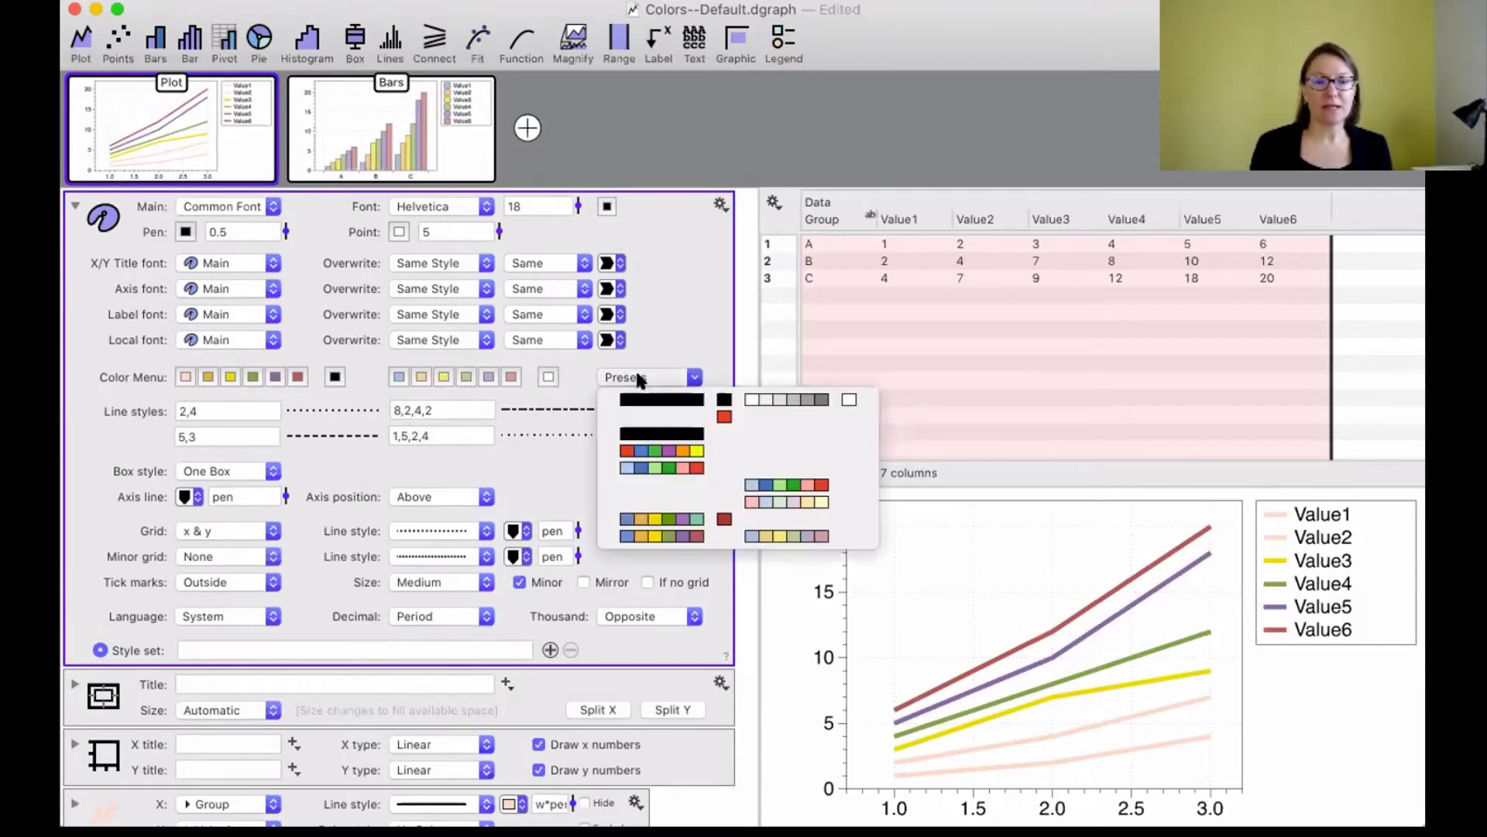
left_click(689, 451)
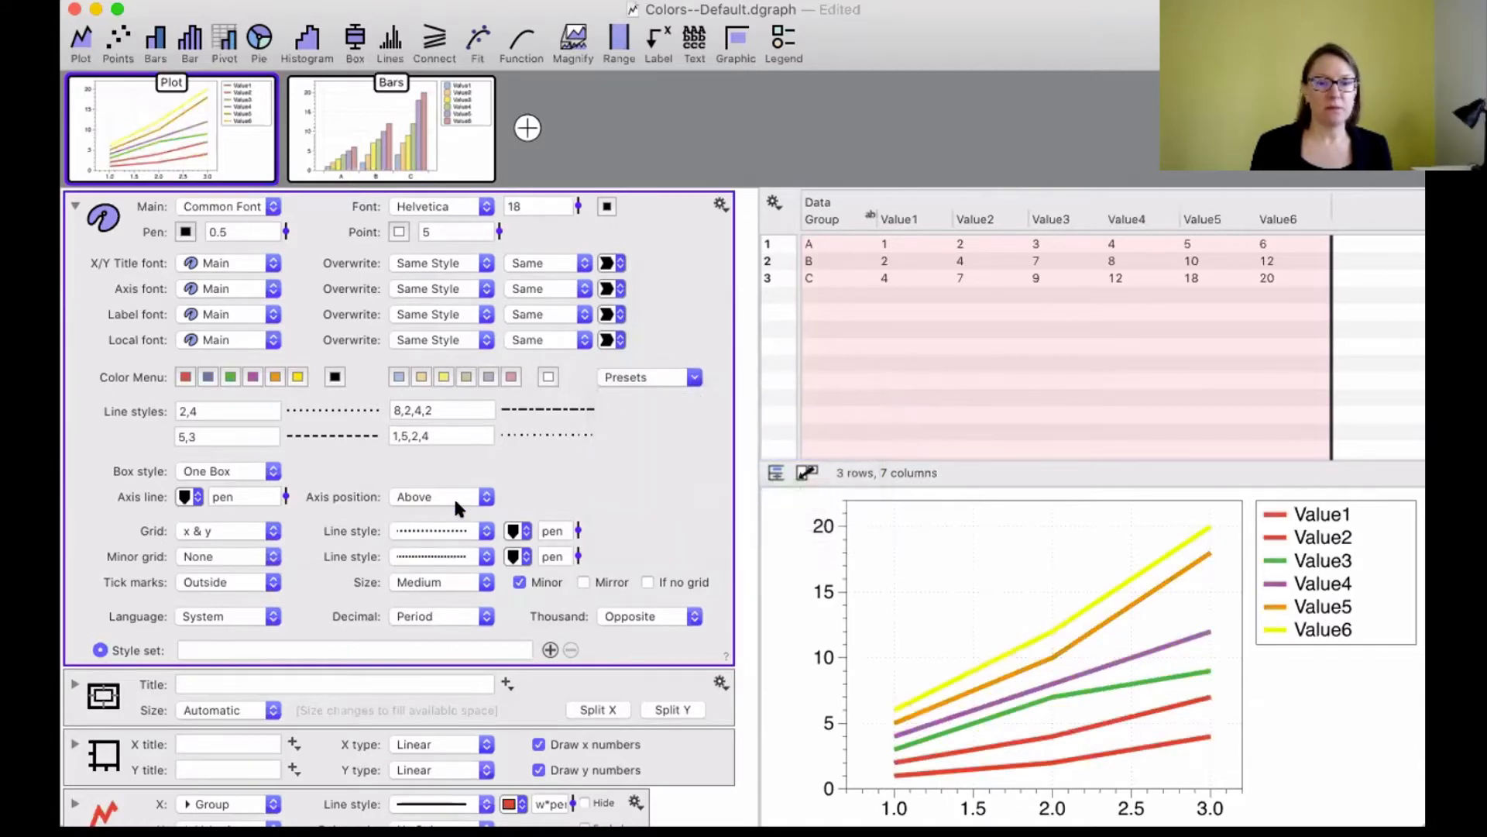
left_click(655, 372)
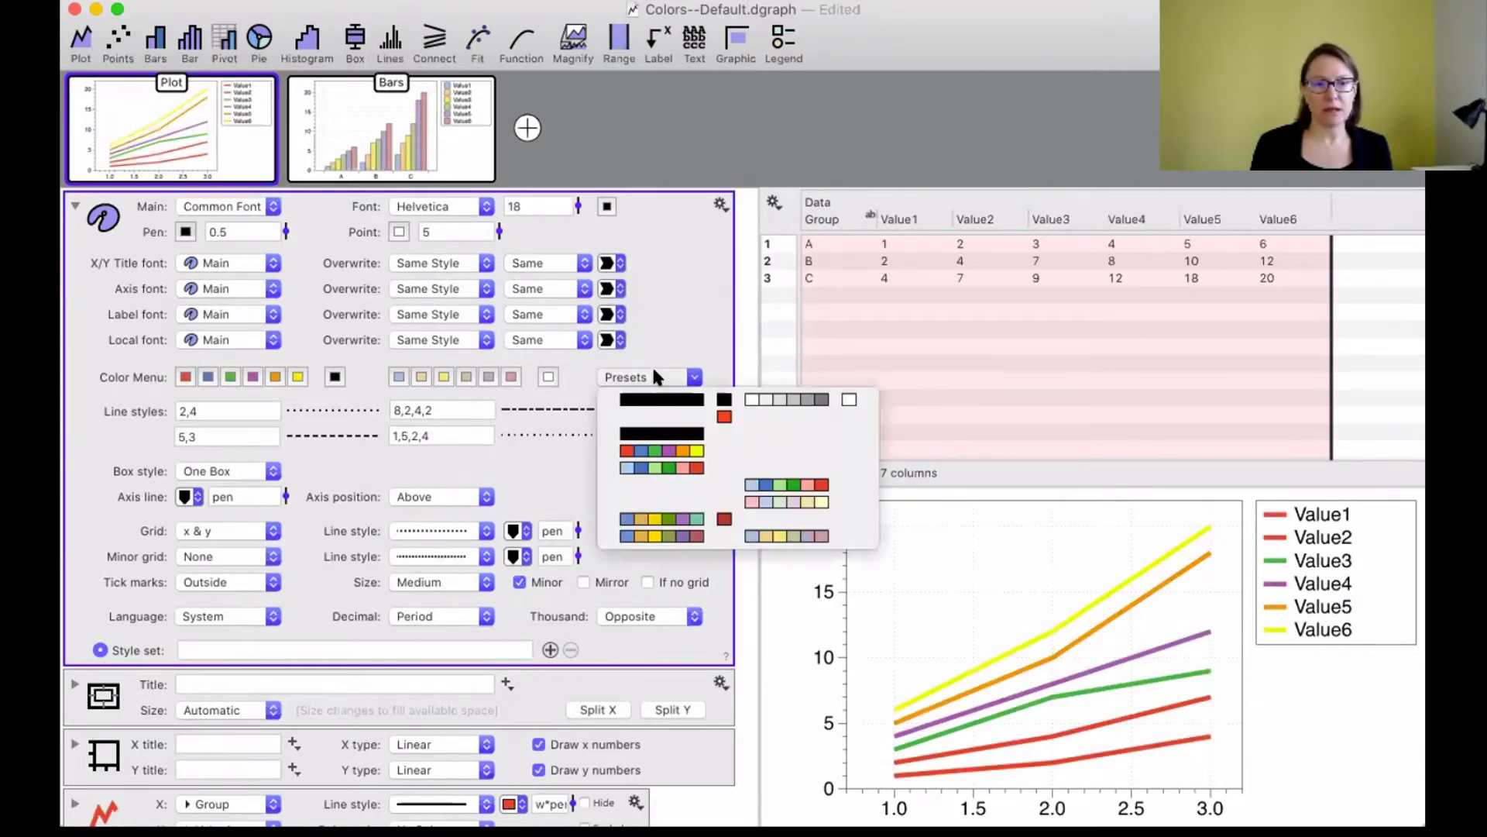
left_click(662, 519)
Display the Bars graph and collapse its style settings to show the colors assigned to each bar series.
mouse_move(368, 132)
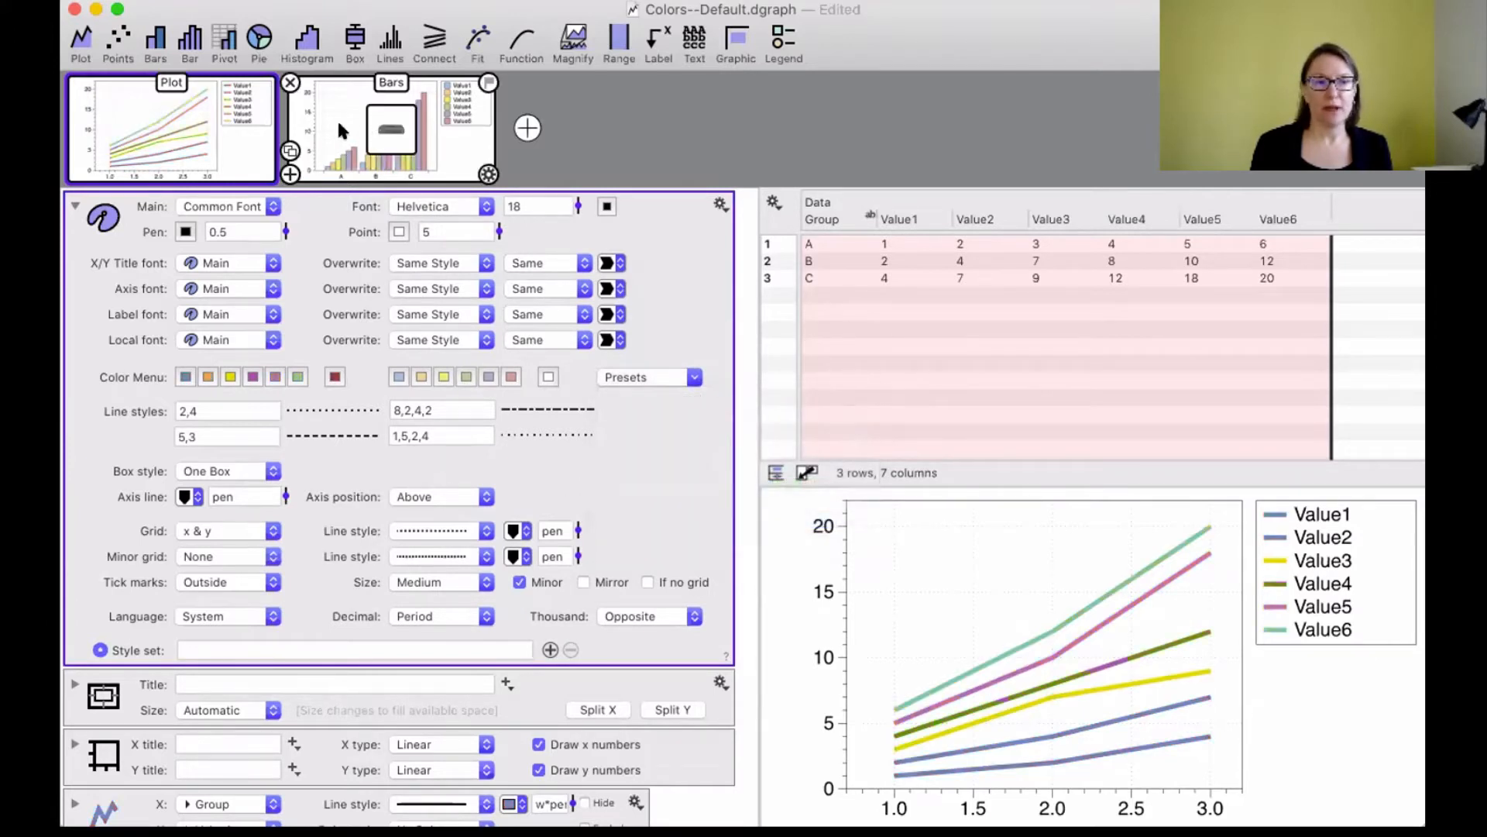
left_click(314, 128)
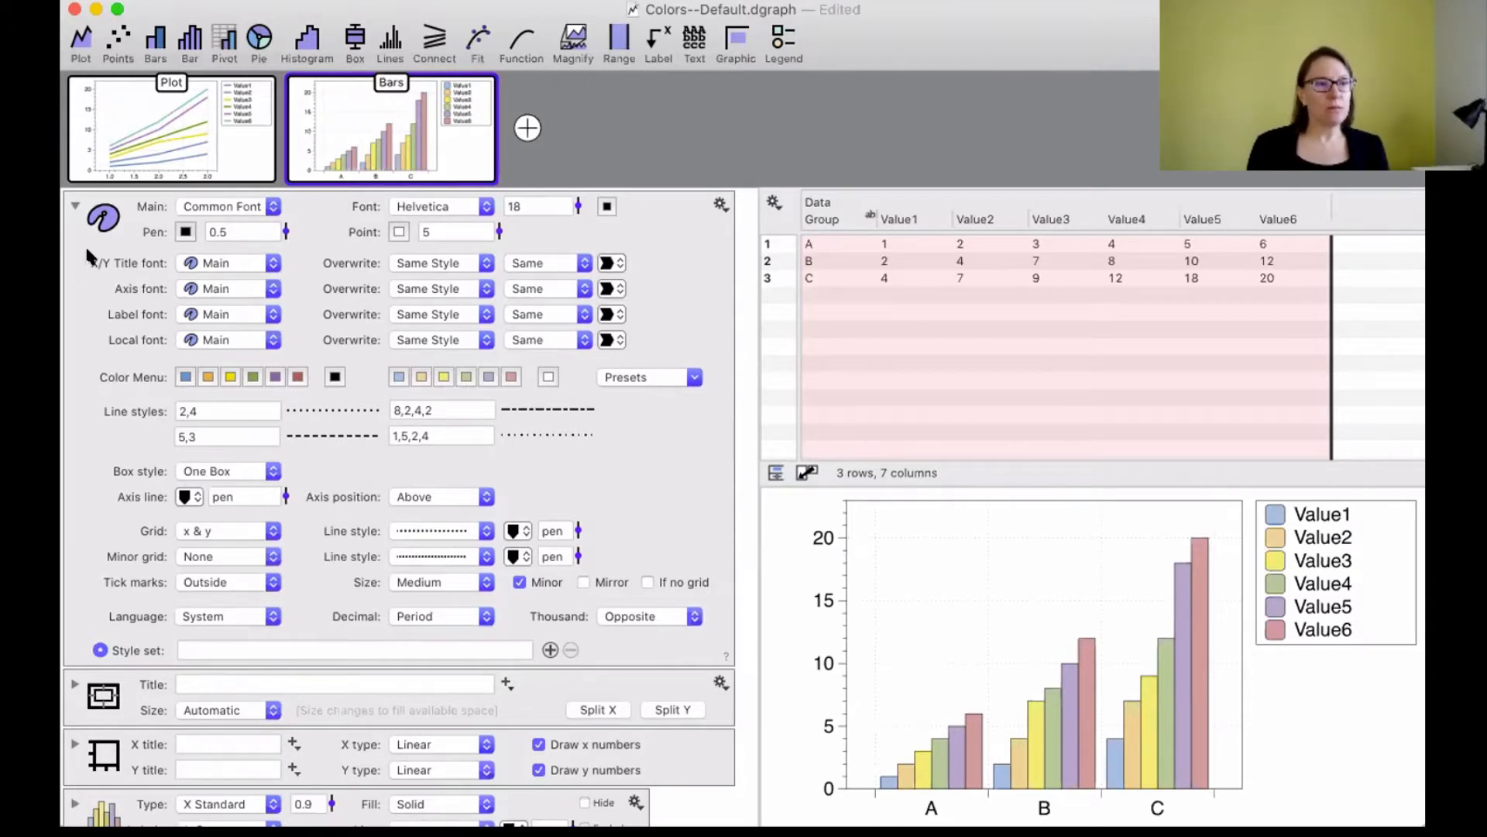
left_click(74, 207)
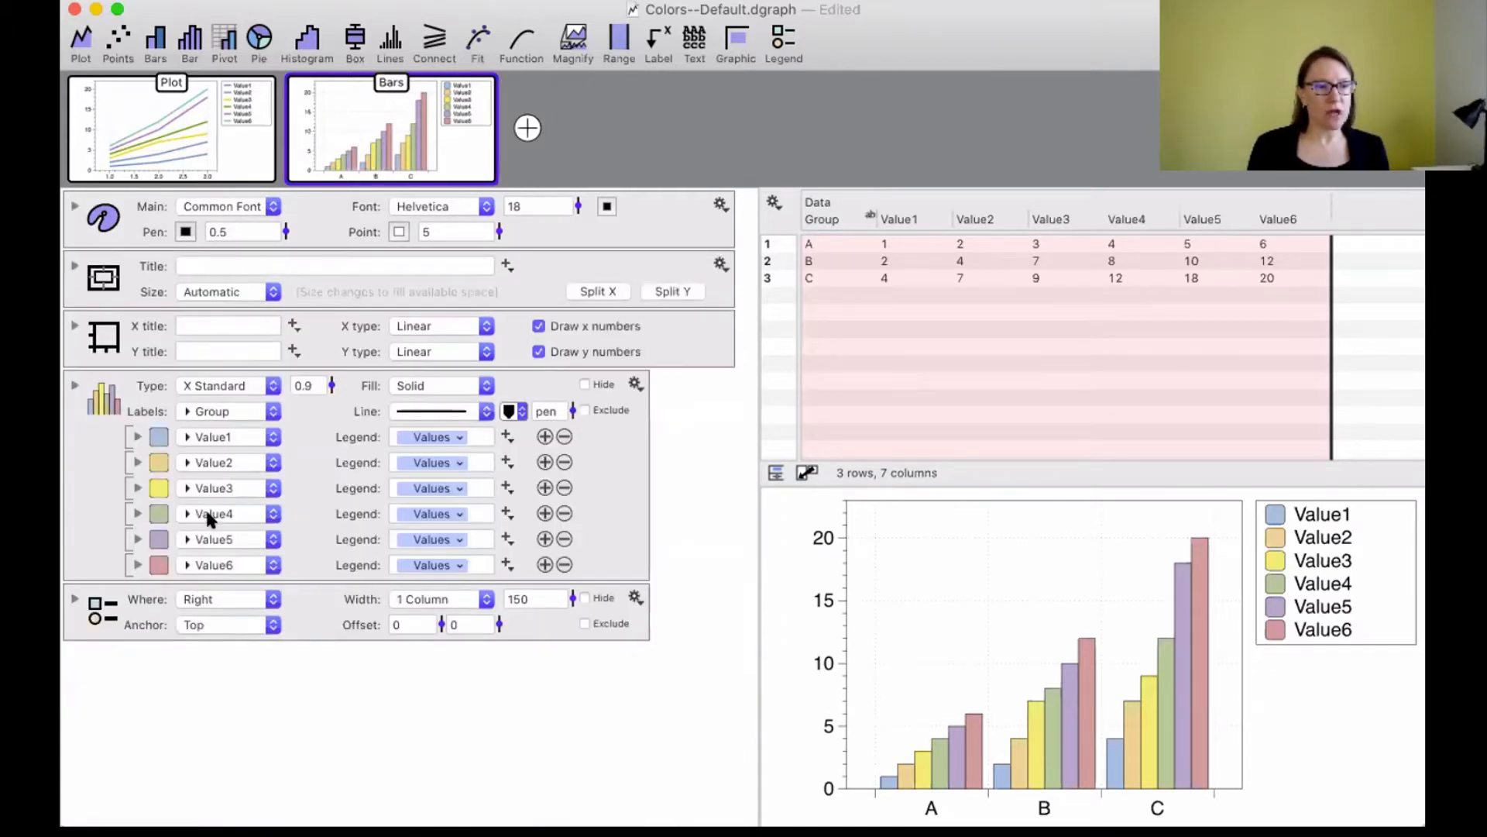
In the Plot graph, keep Value1 on Line Color 1 and set Value2's line color to Line Color 2.
mouse_move(154, 122)
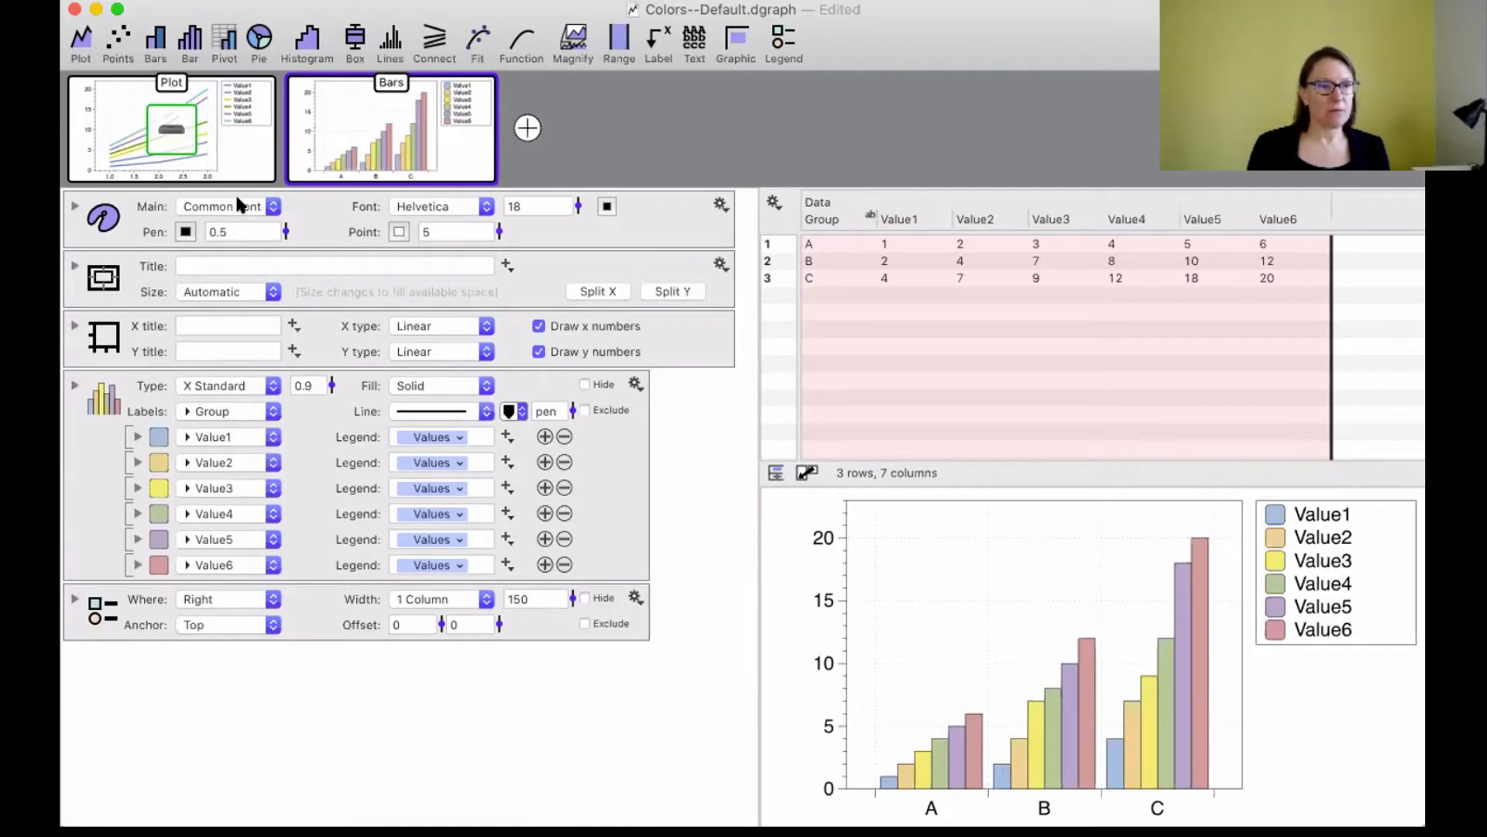
left_click(237, 134)
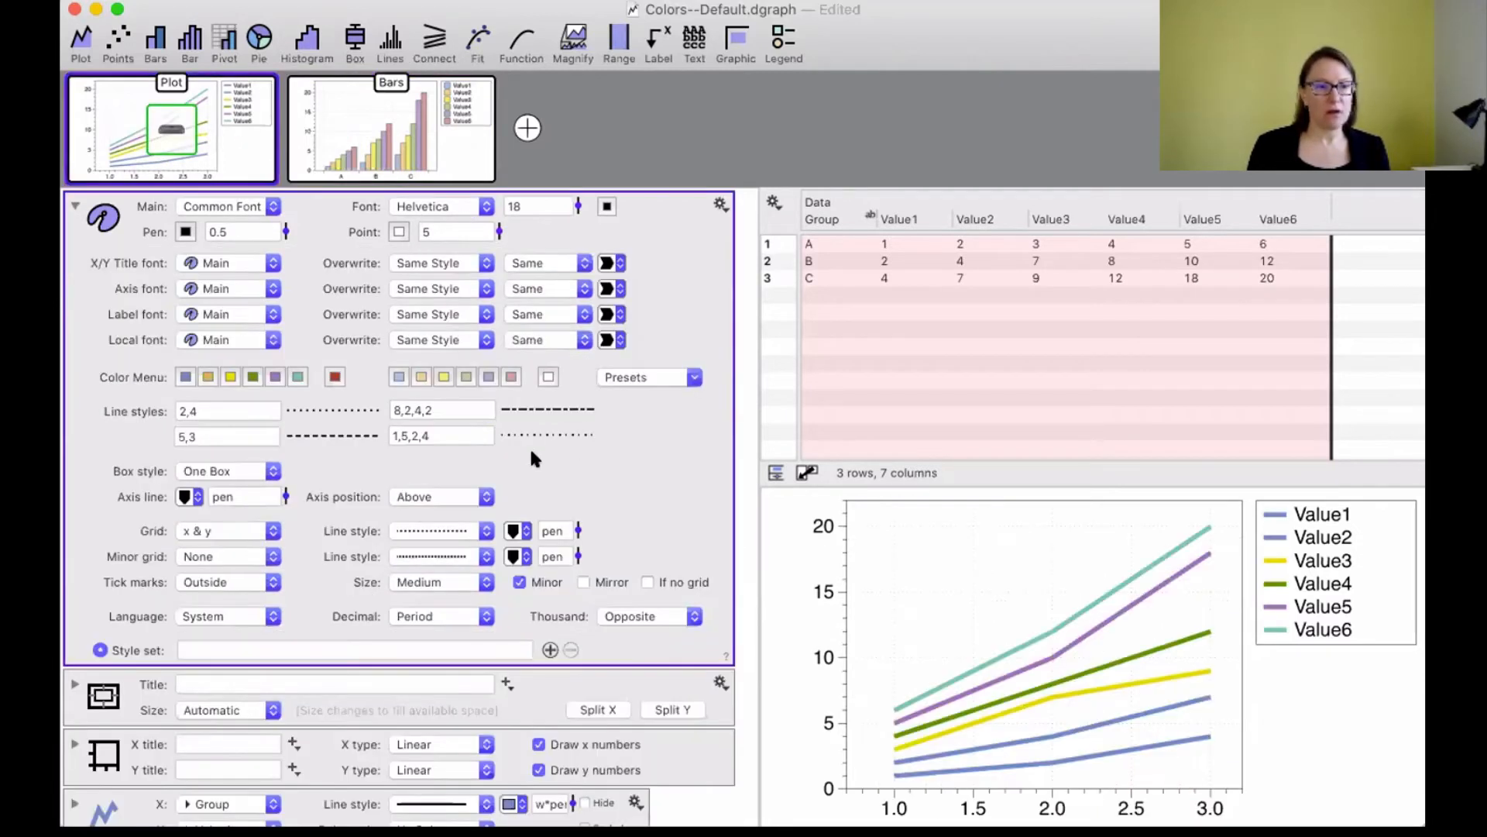
scroll(327, 482, "down", 10)
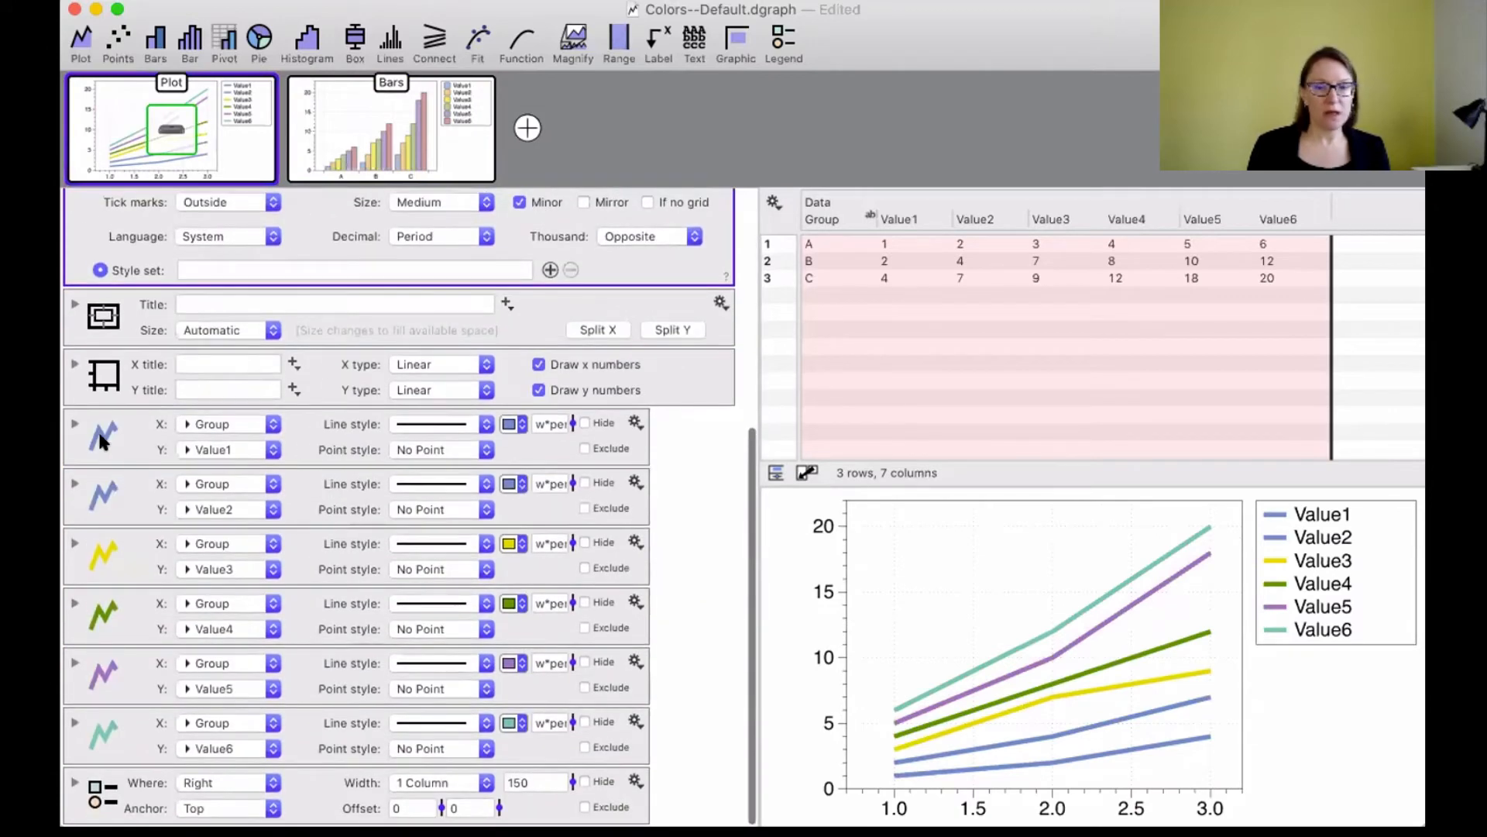
left_click(118, 442)
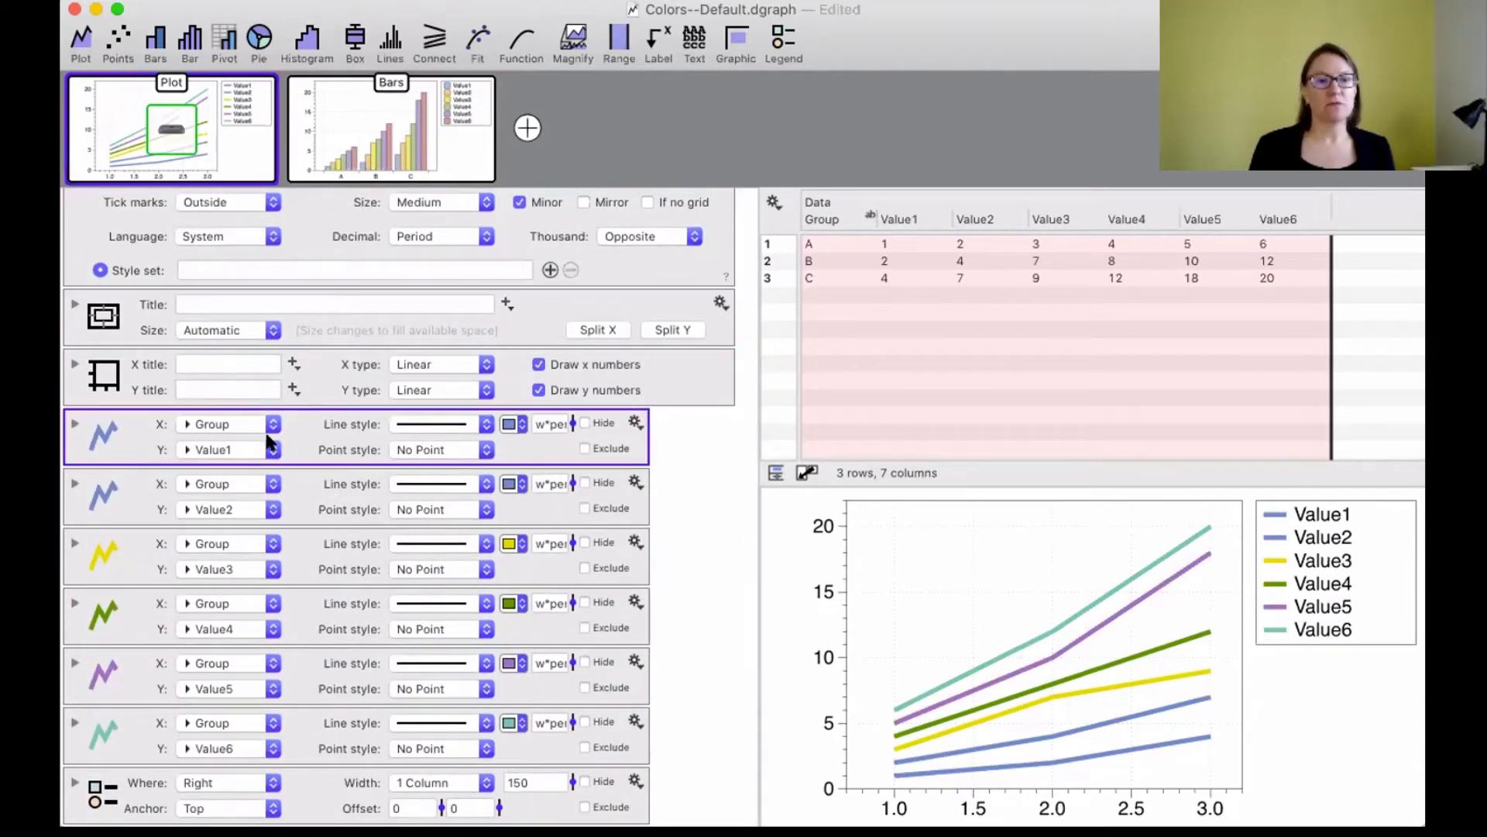
left_click(515, 425)
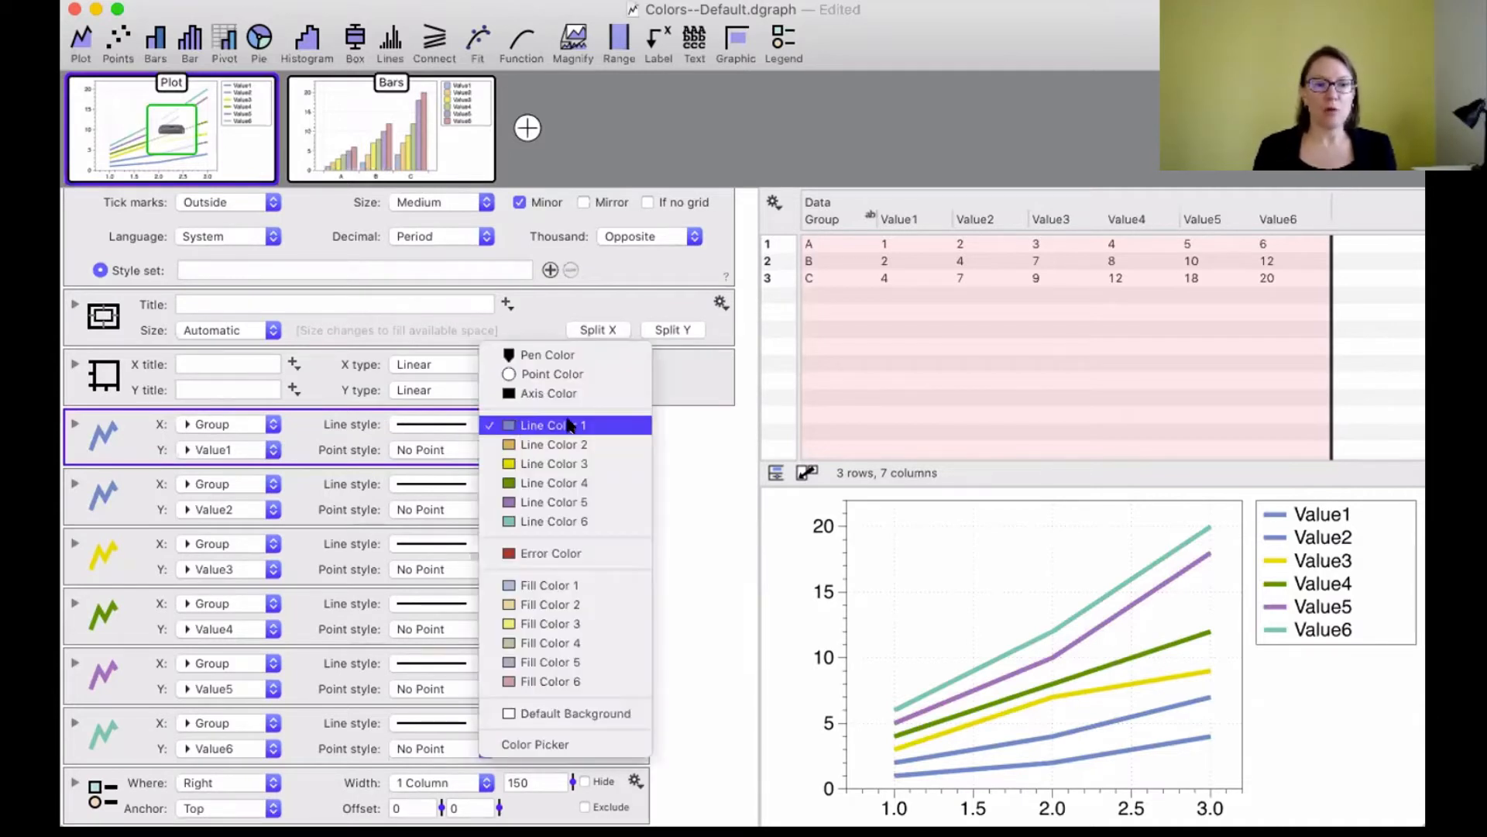
left_click(612, 426)
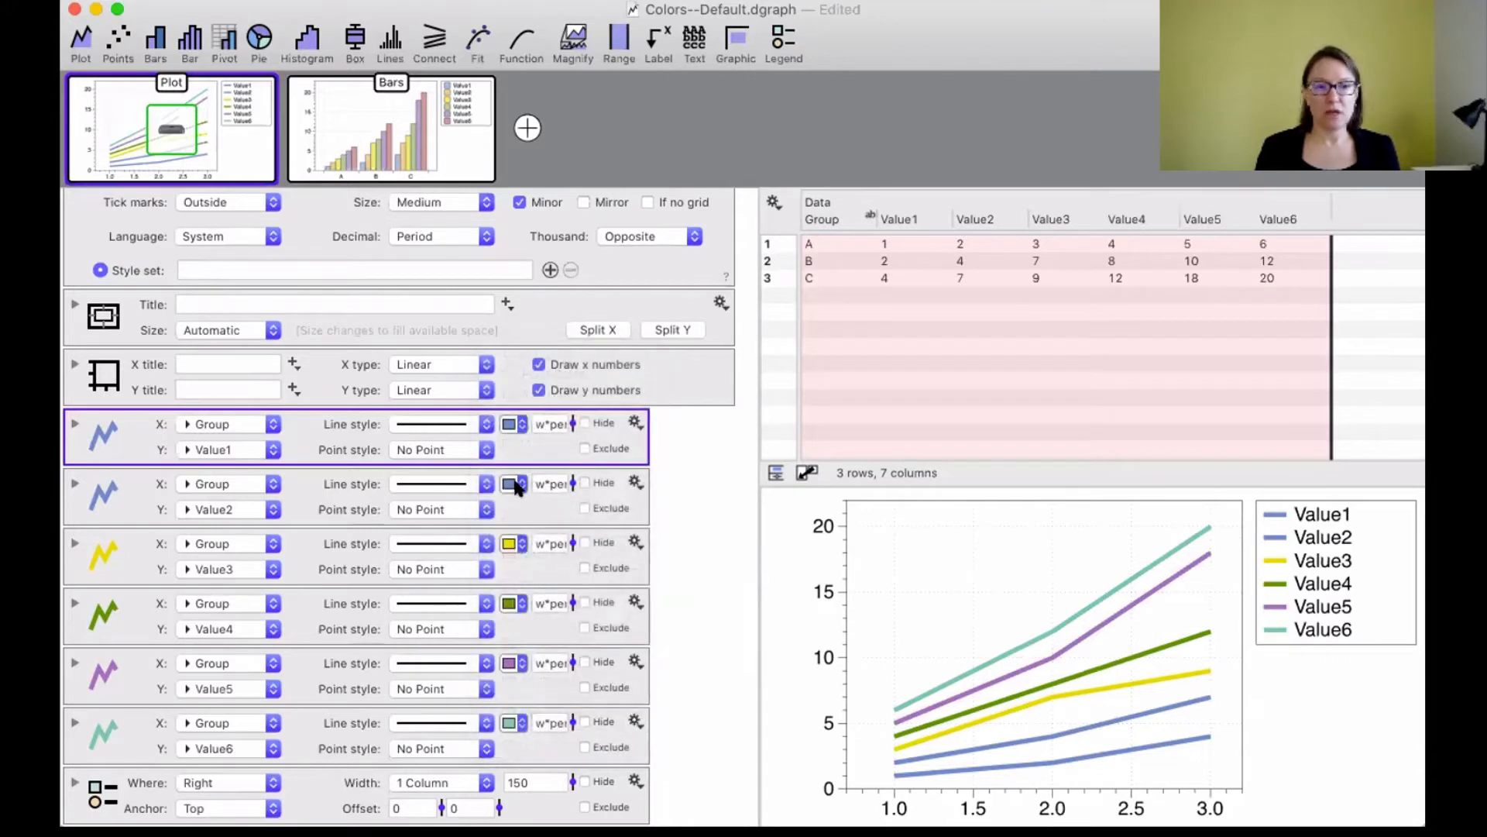
left_click(511, 484)
left_click(520, 506)
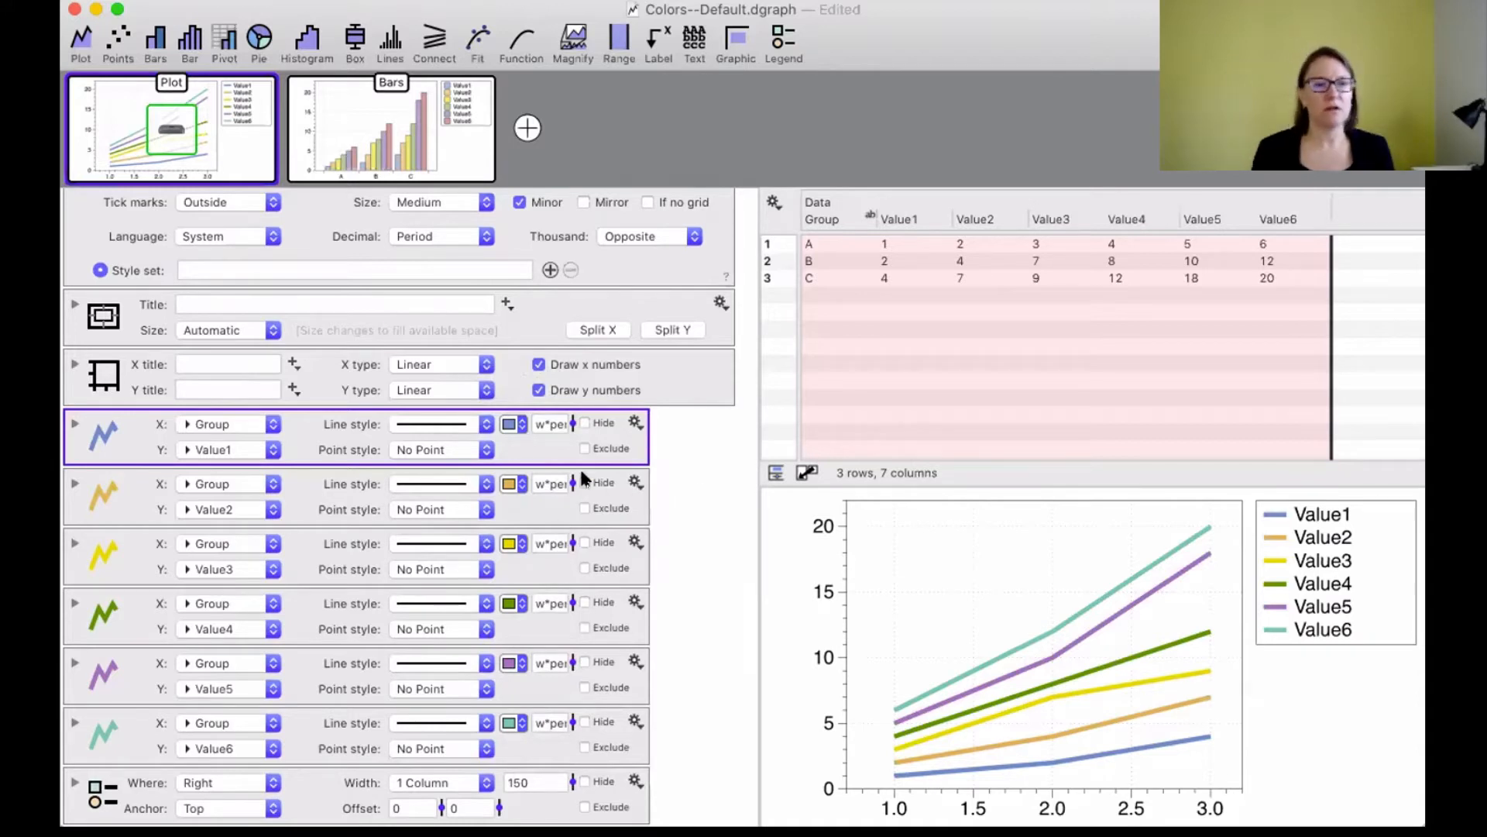
Try custom pencil colors on the Value1 line from the color picker, first Eggplant and finally bright cyan, and close the picker.
left_click(518, 425)
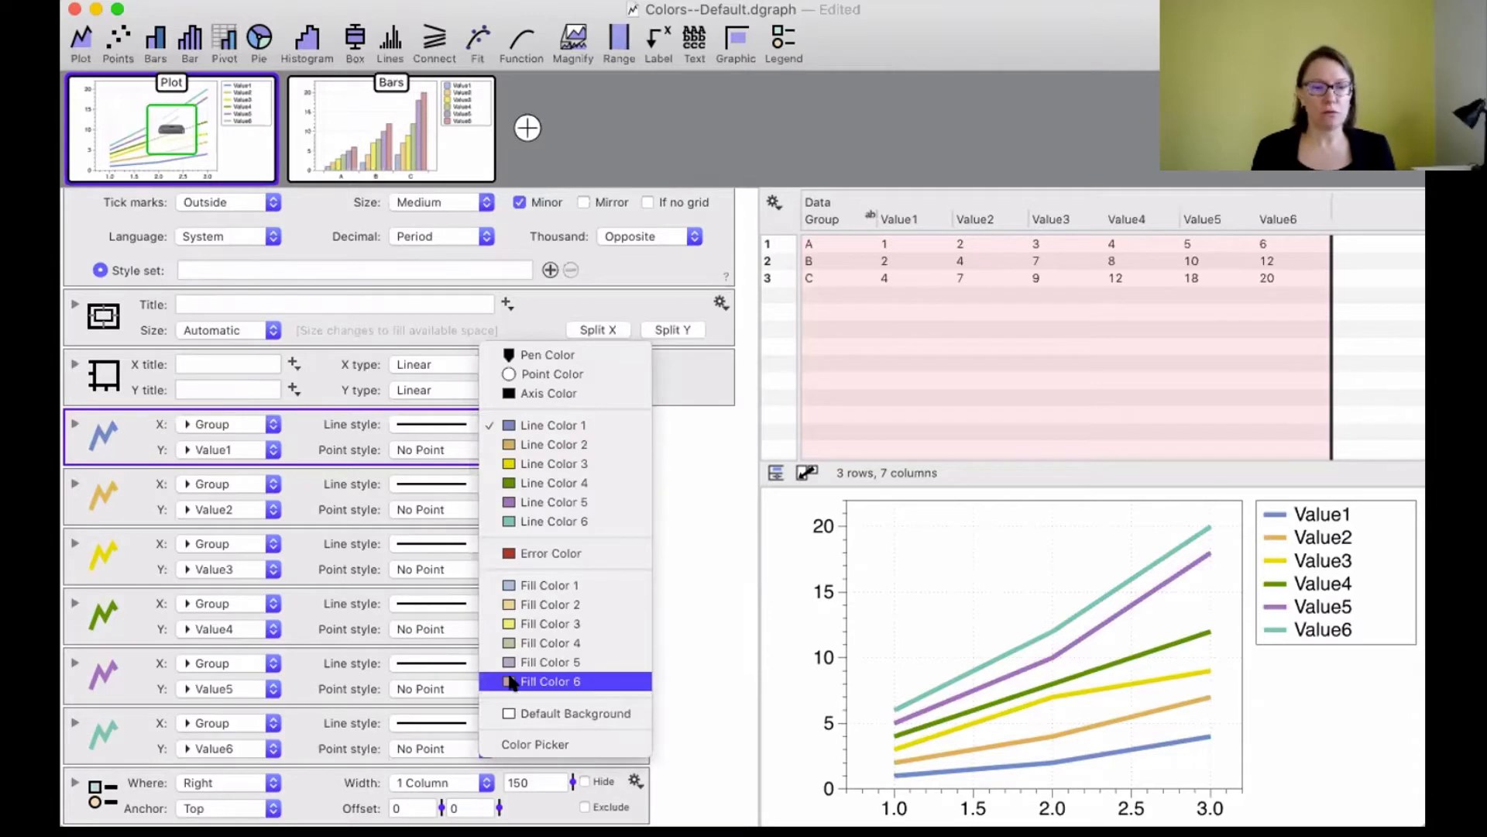
left_click(533, 744)
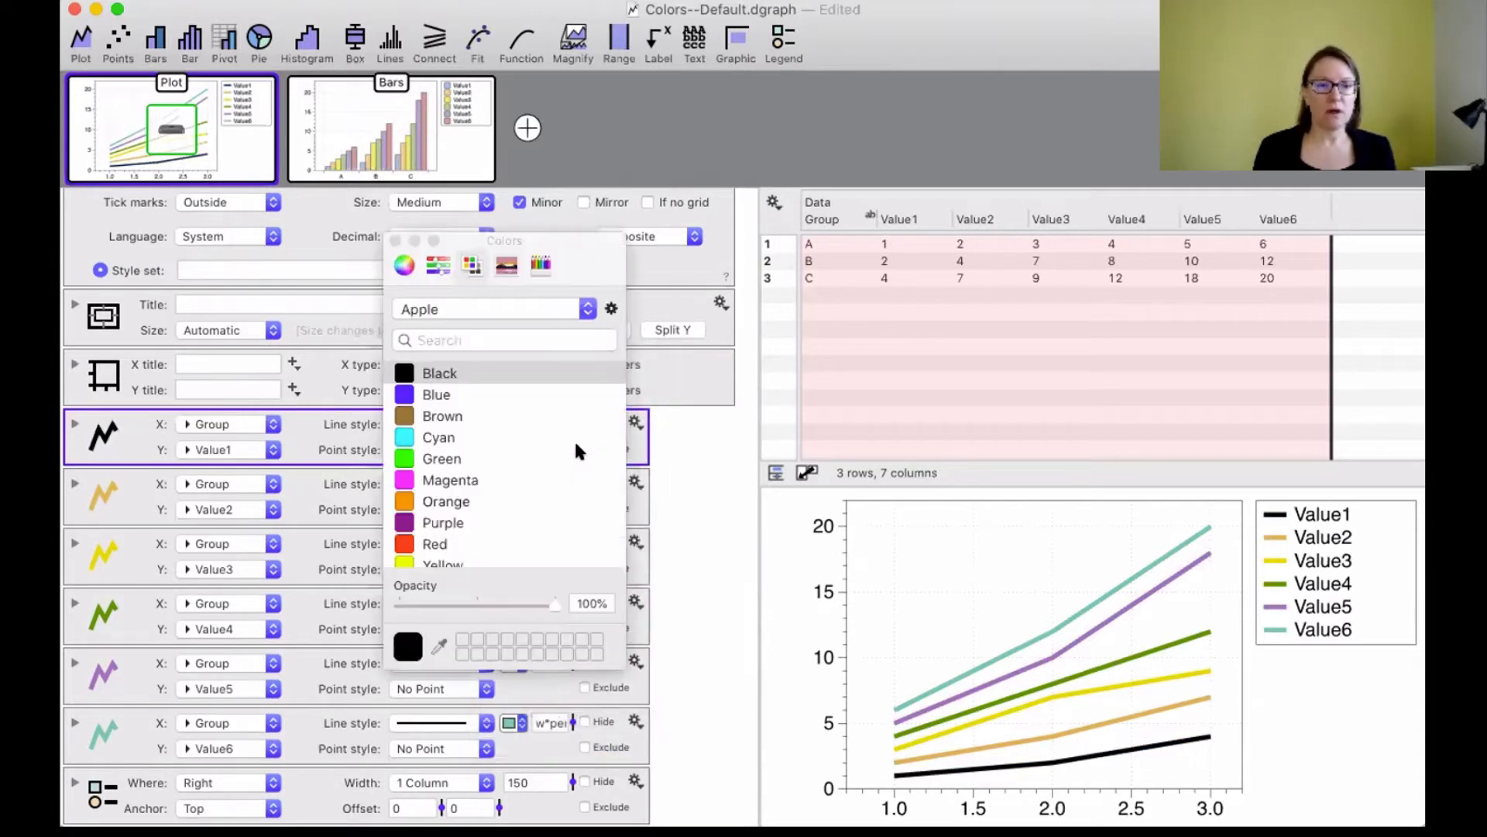
left_click(541, 267)
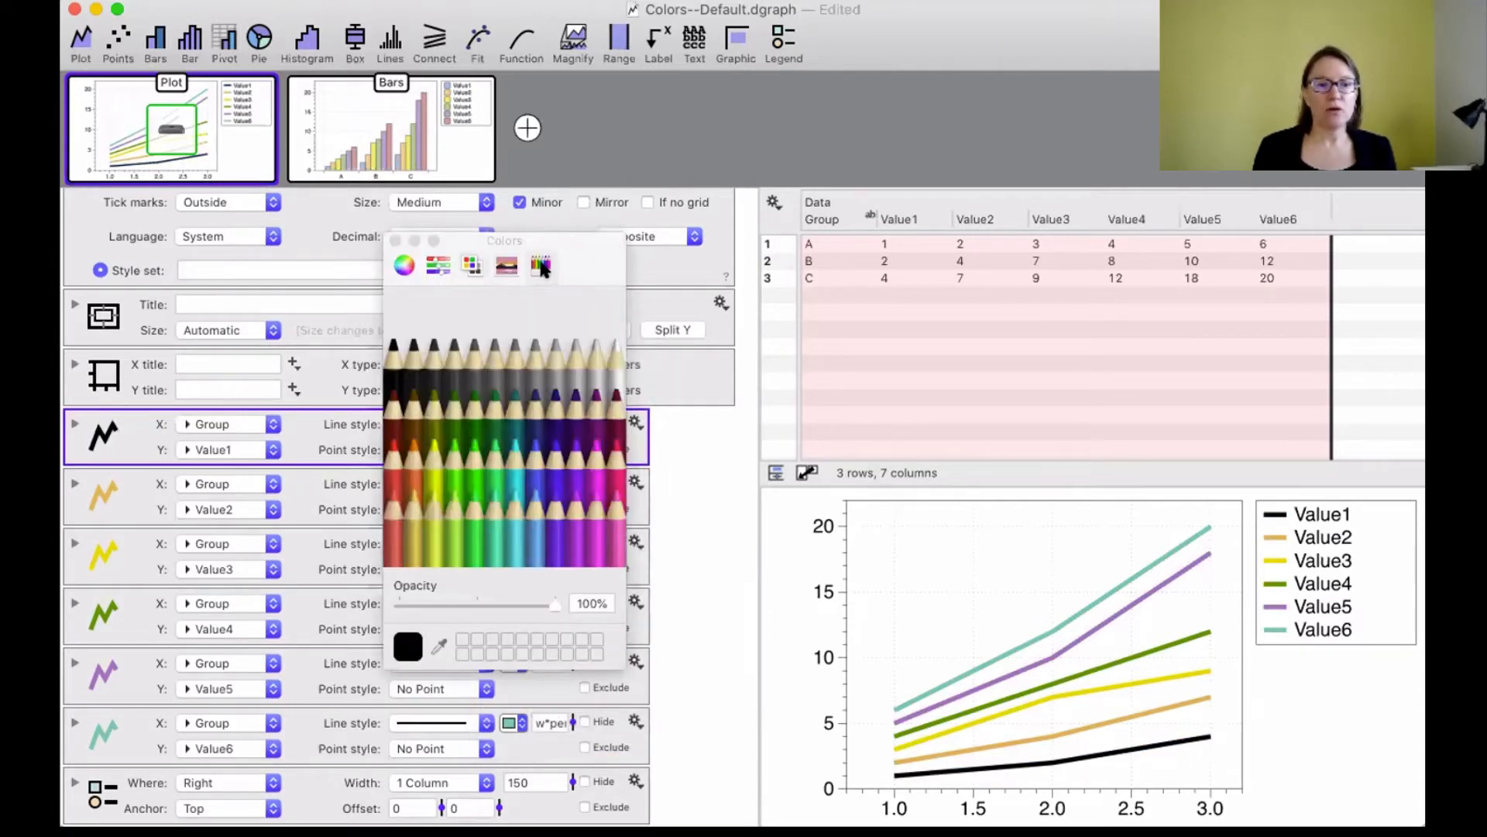
left_click(583, 418)
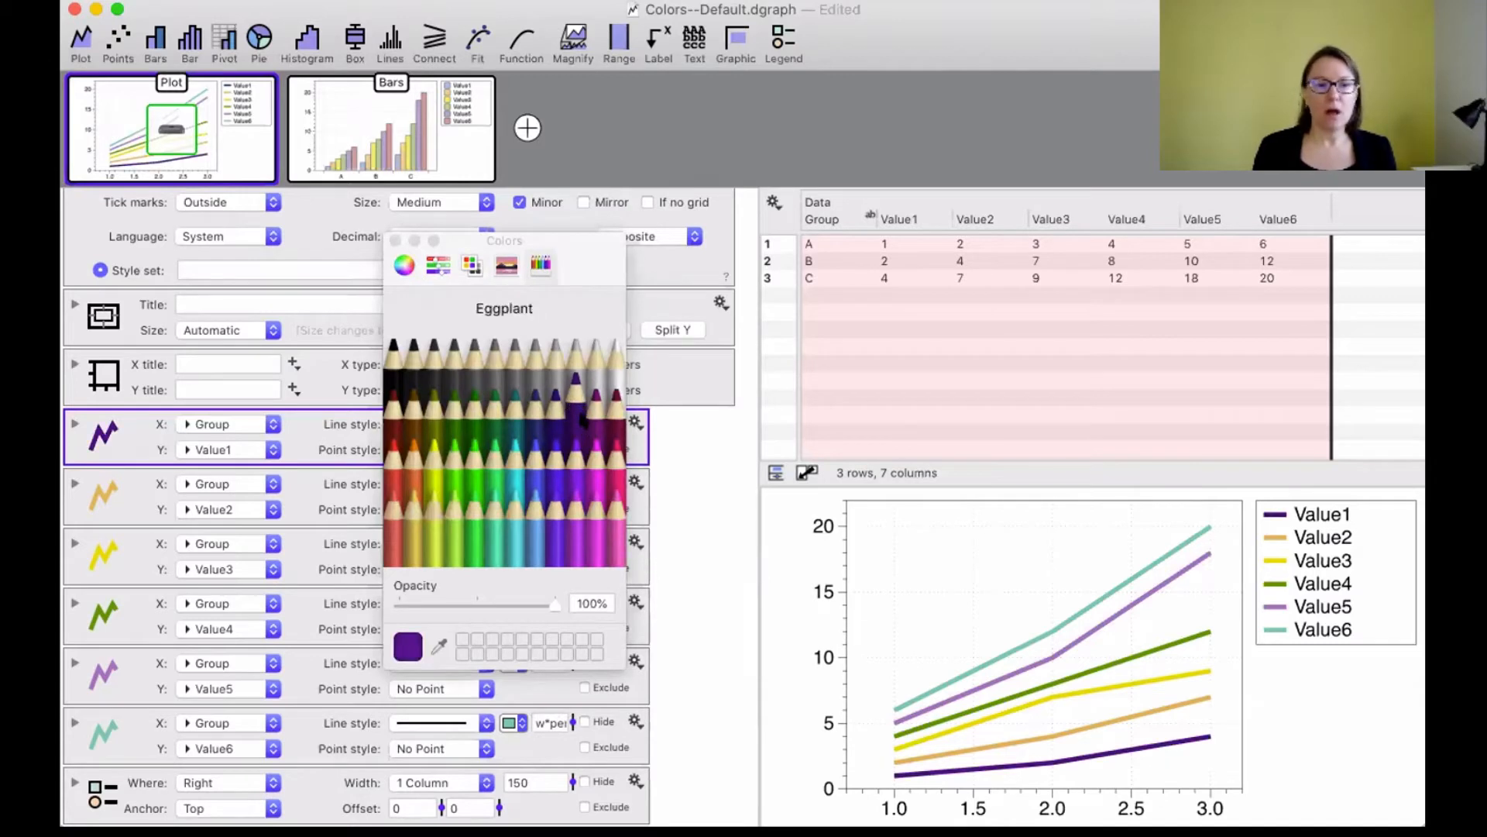
left_click(519, 500)
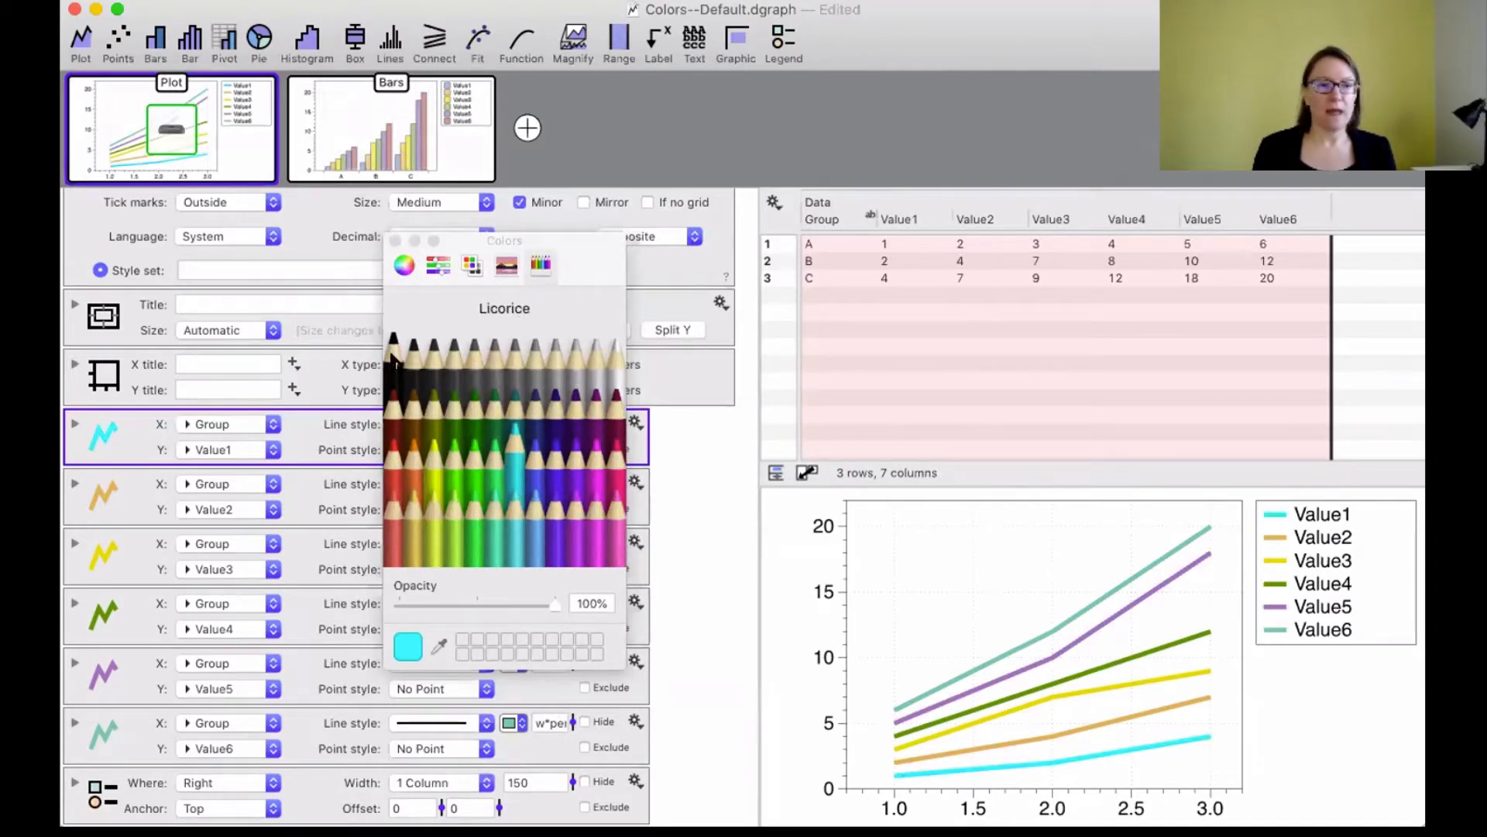
left_click(395, 241)
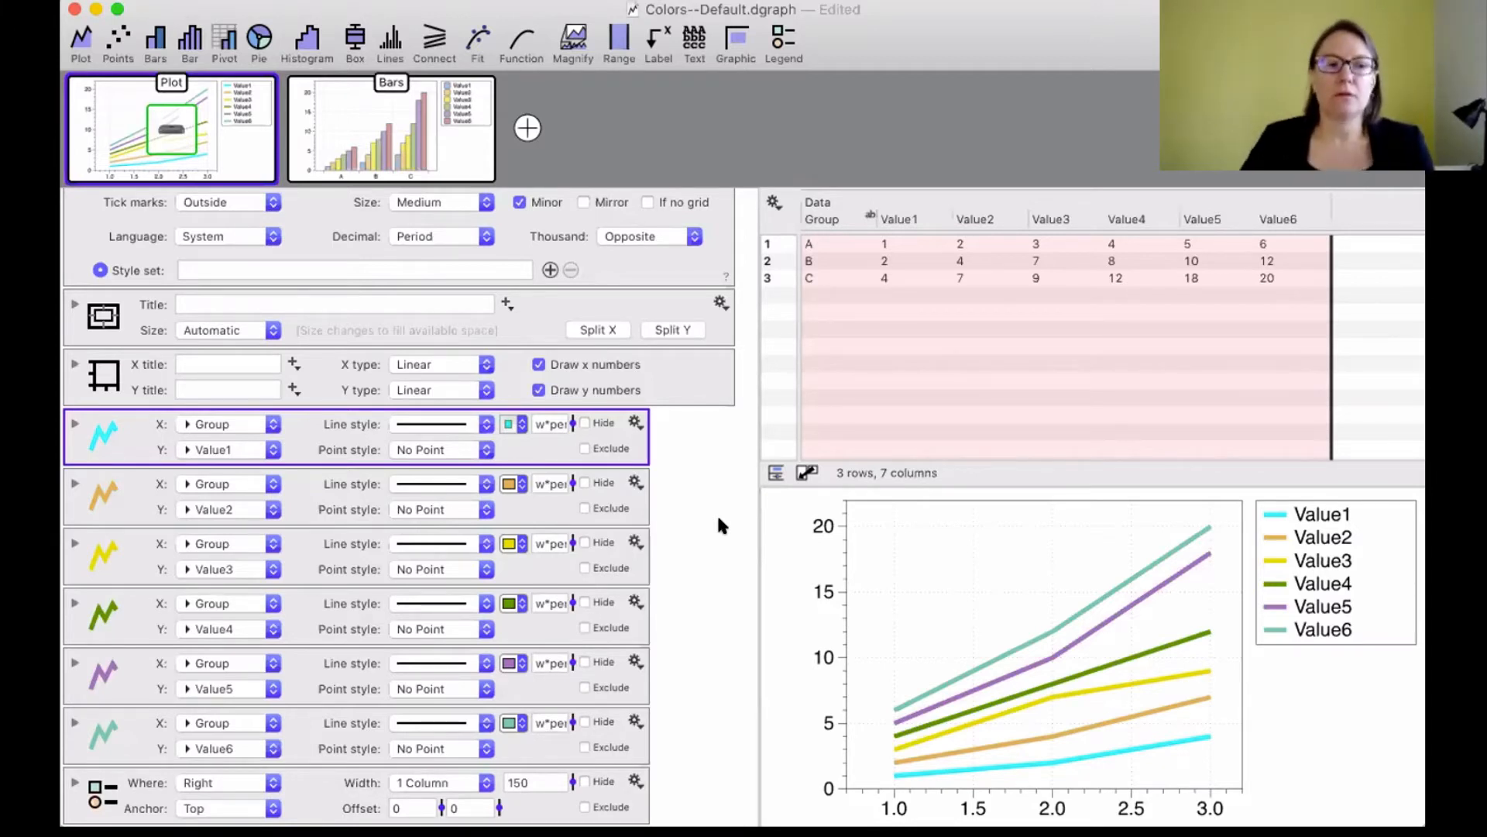
Compare the graph's Color Menu settings with the colors offered for the Value2 line, leaving Value2 on Line Color 2.
scroll(714, 509, "up", 10)
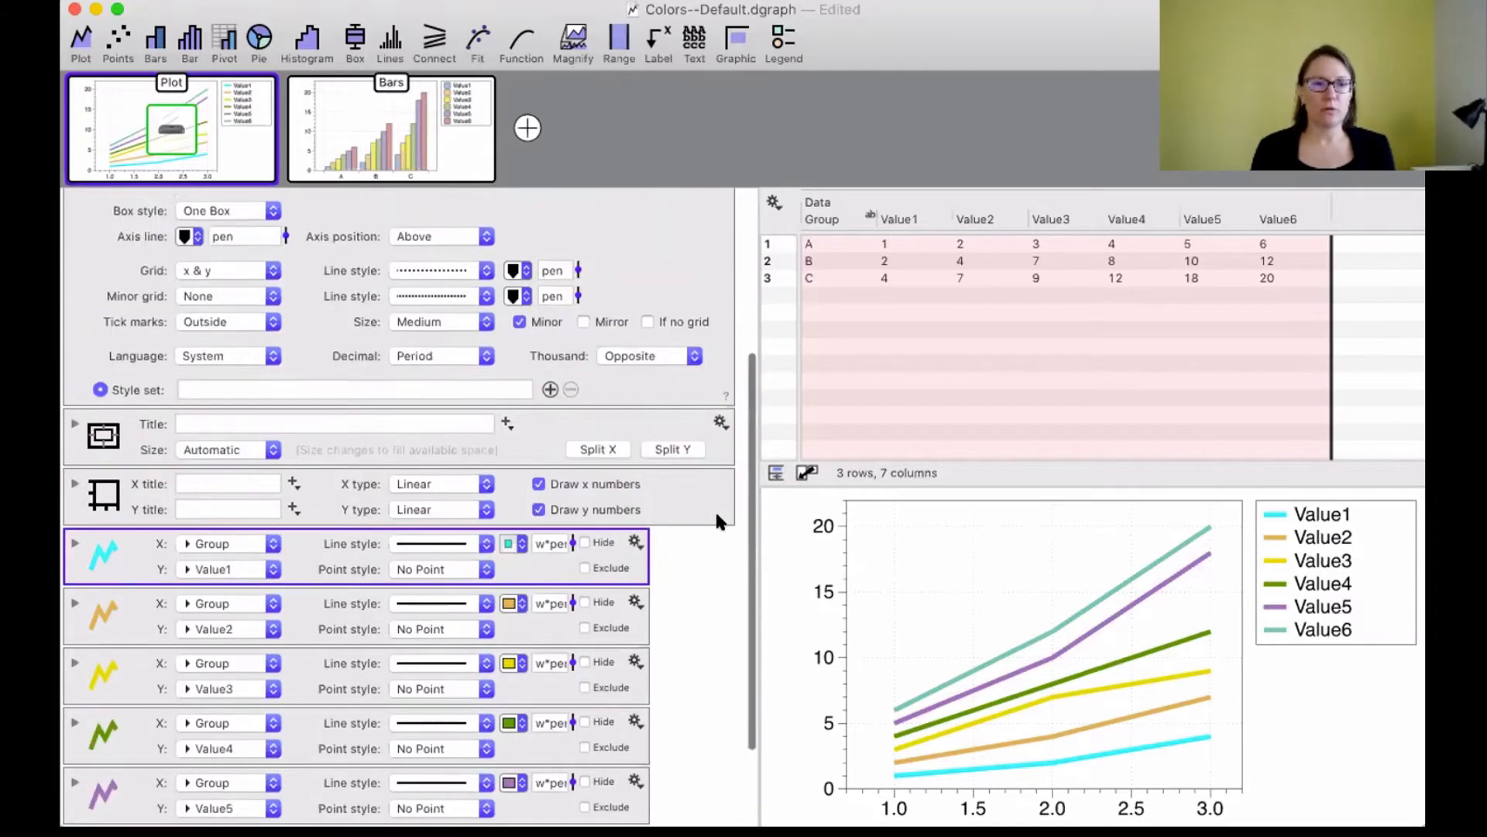
scroll(651, 308, "up", 2)
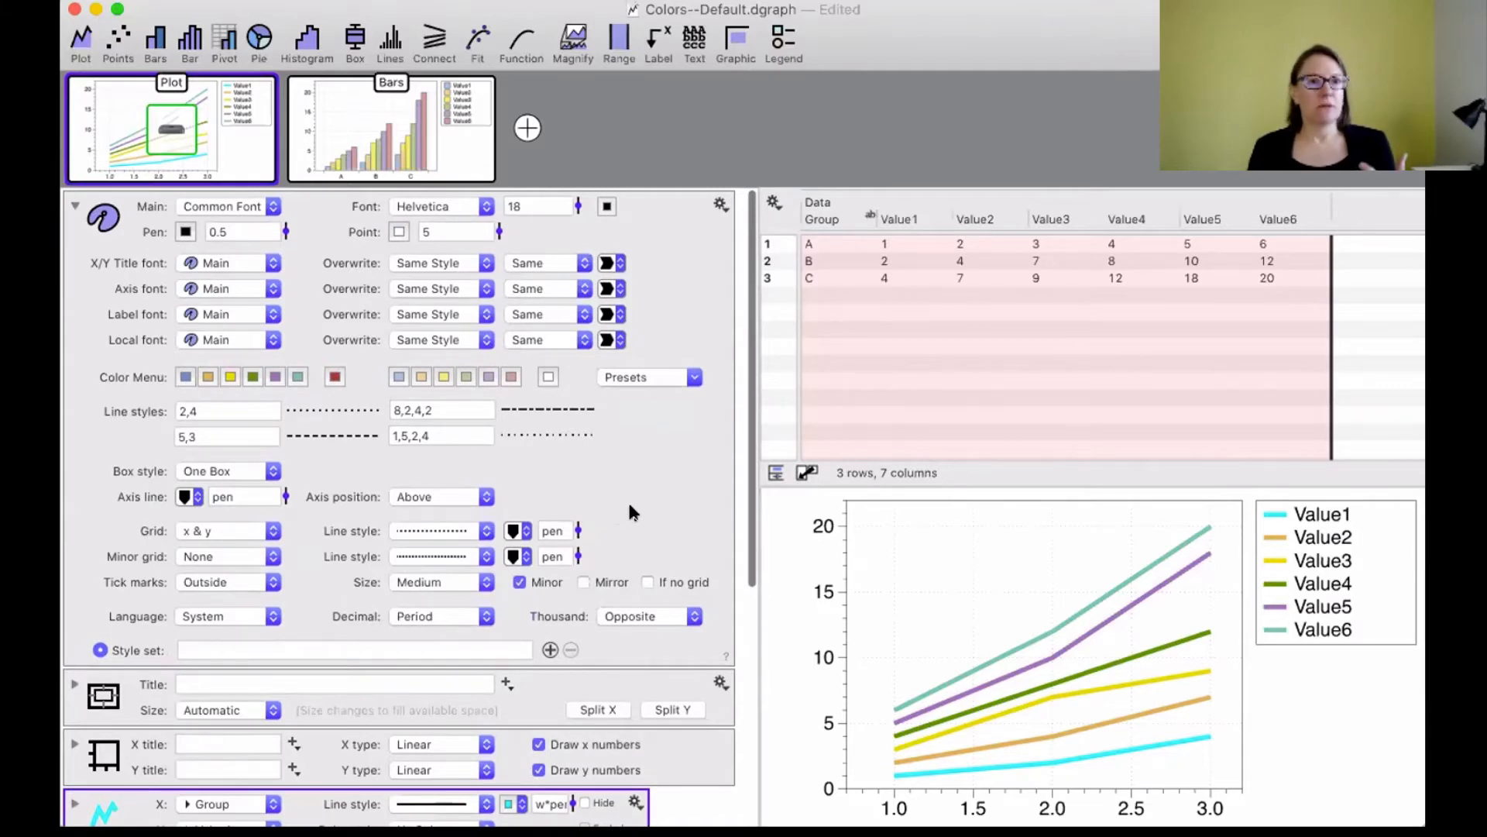
scroll(630, 511, "down", 5)
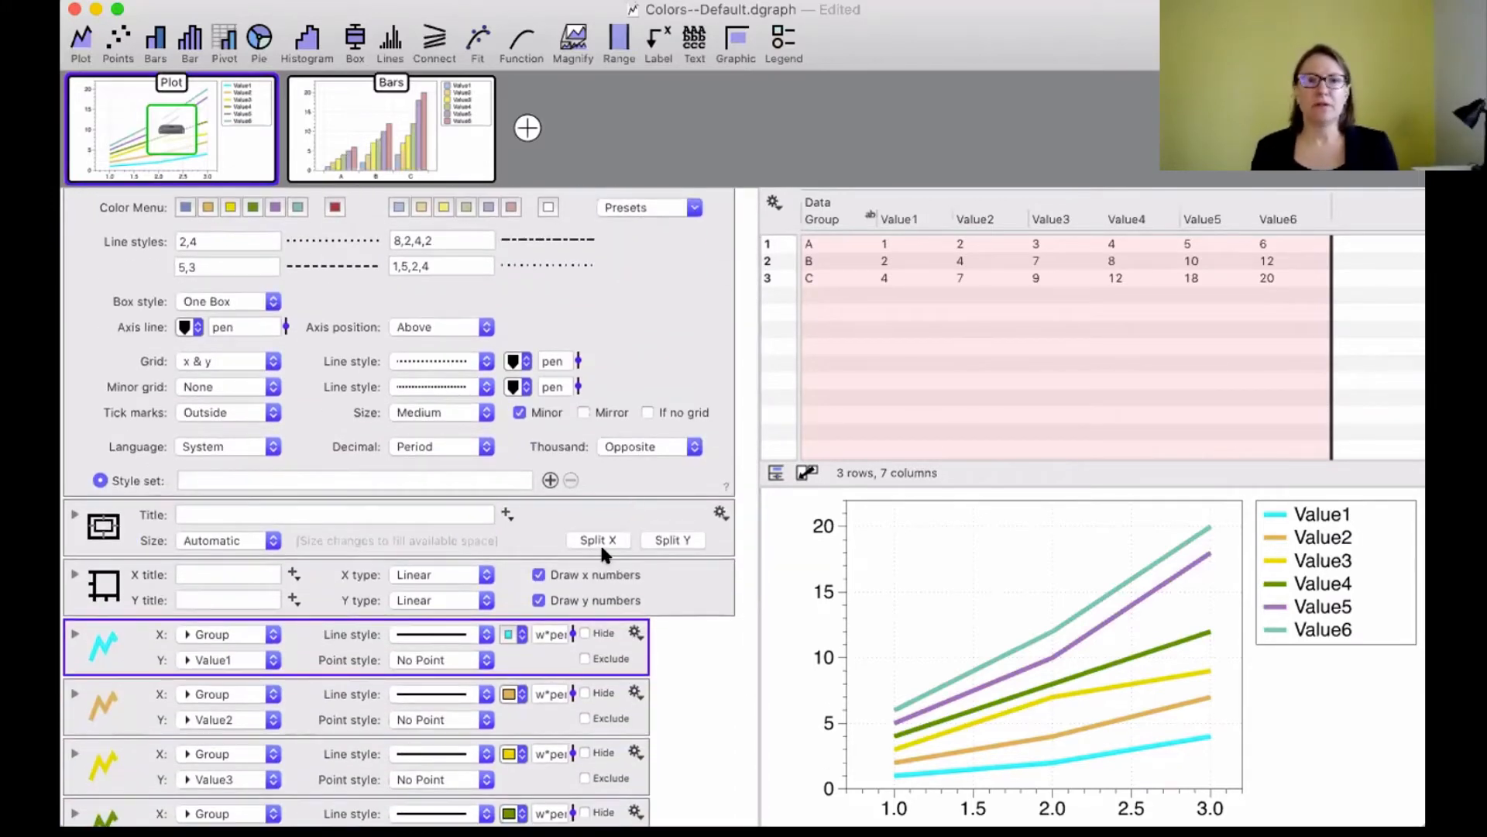
scroll(589, 658, "down", 4)
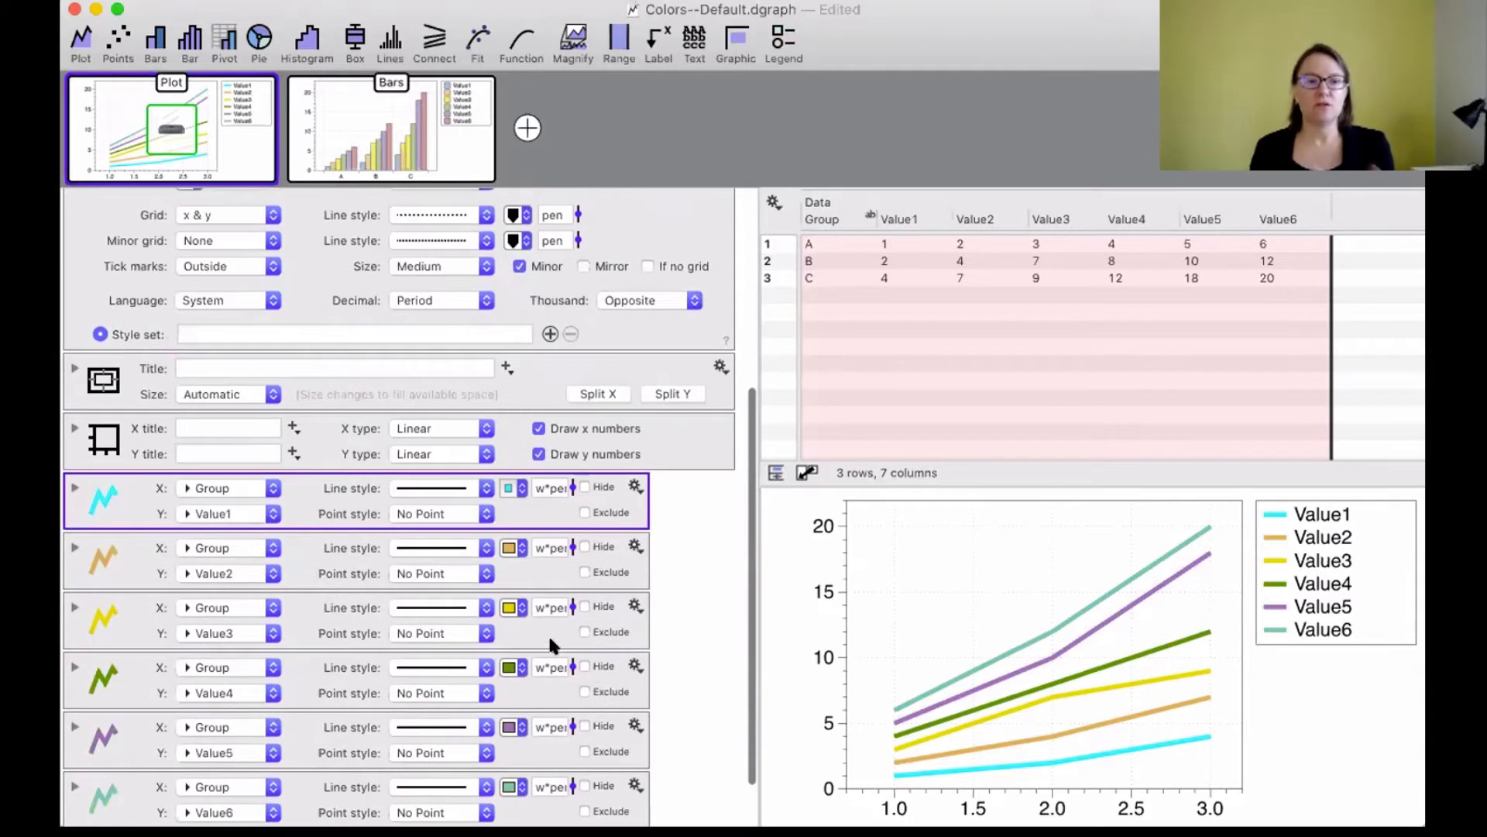
left_click(510, 549)
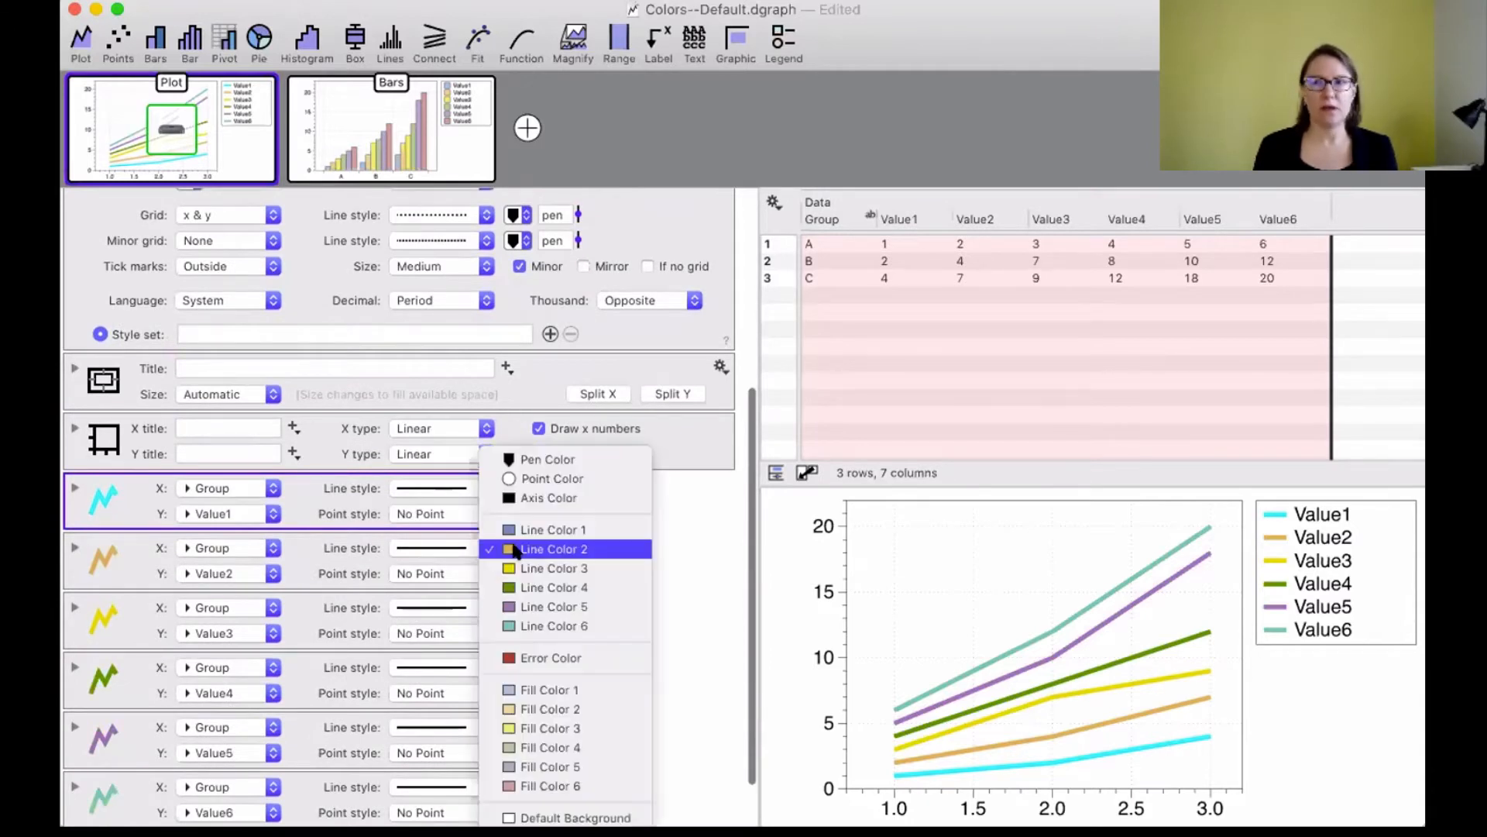
left_click(702, 526)
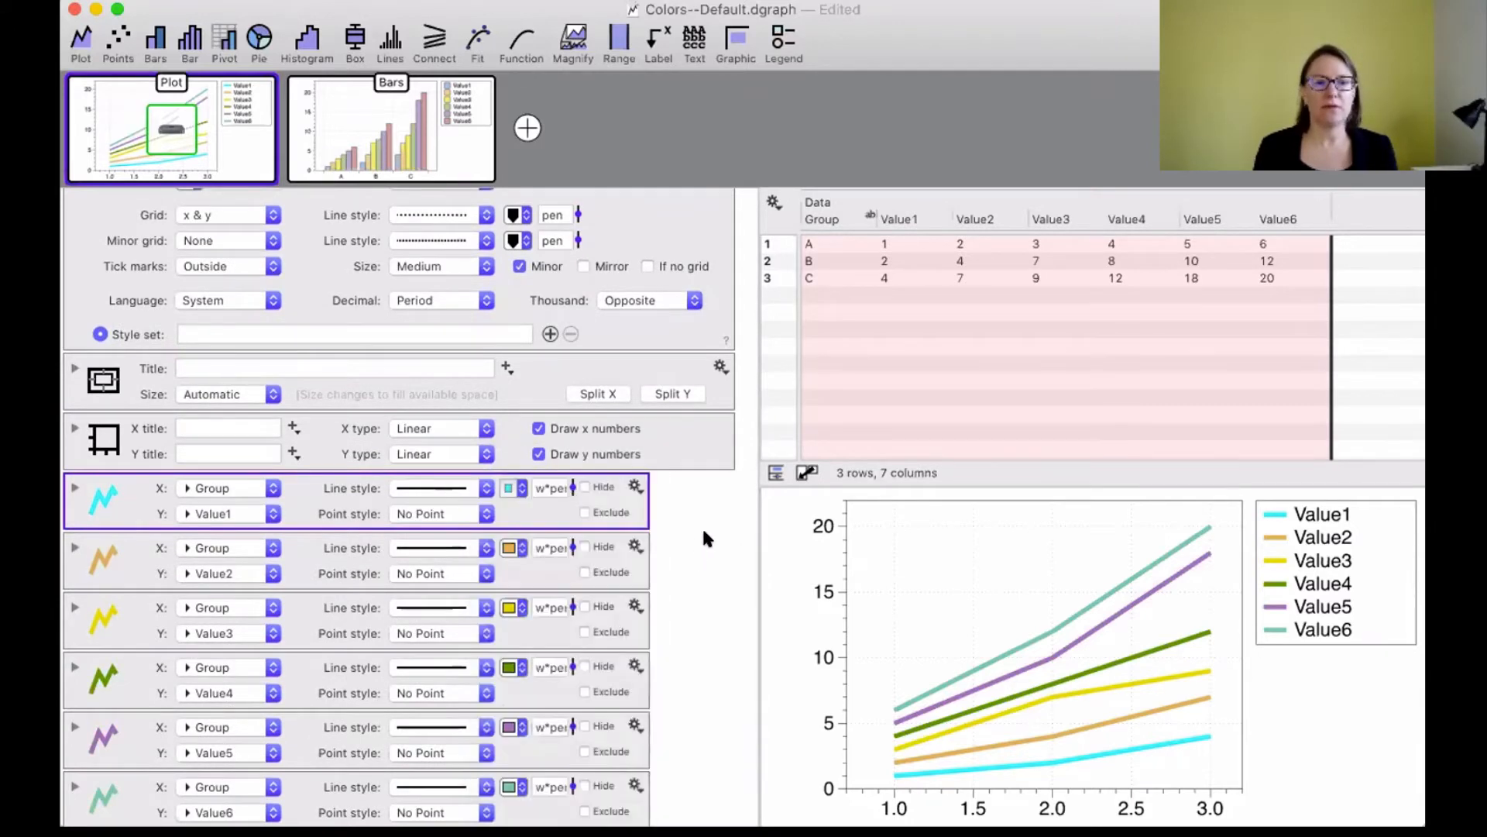
Undo the custom color changes on the Value1 line.
key("super+z")
key("super+z")
key("super+z")
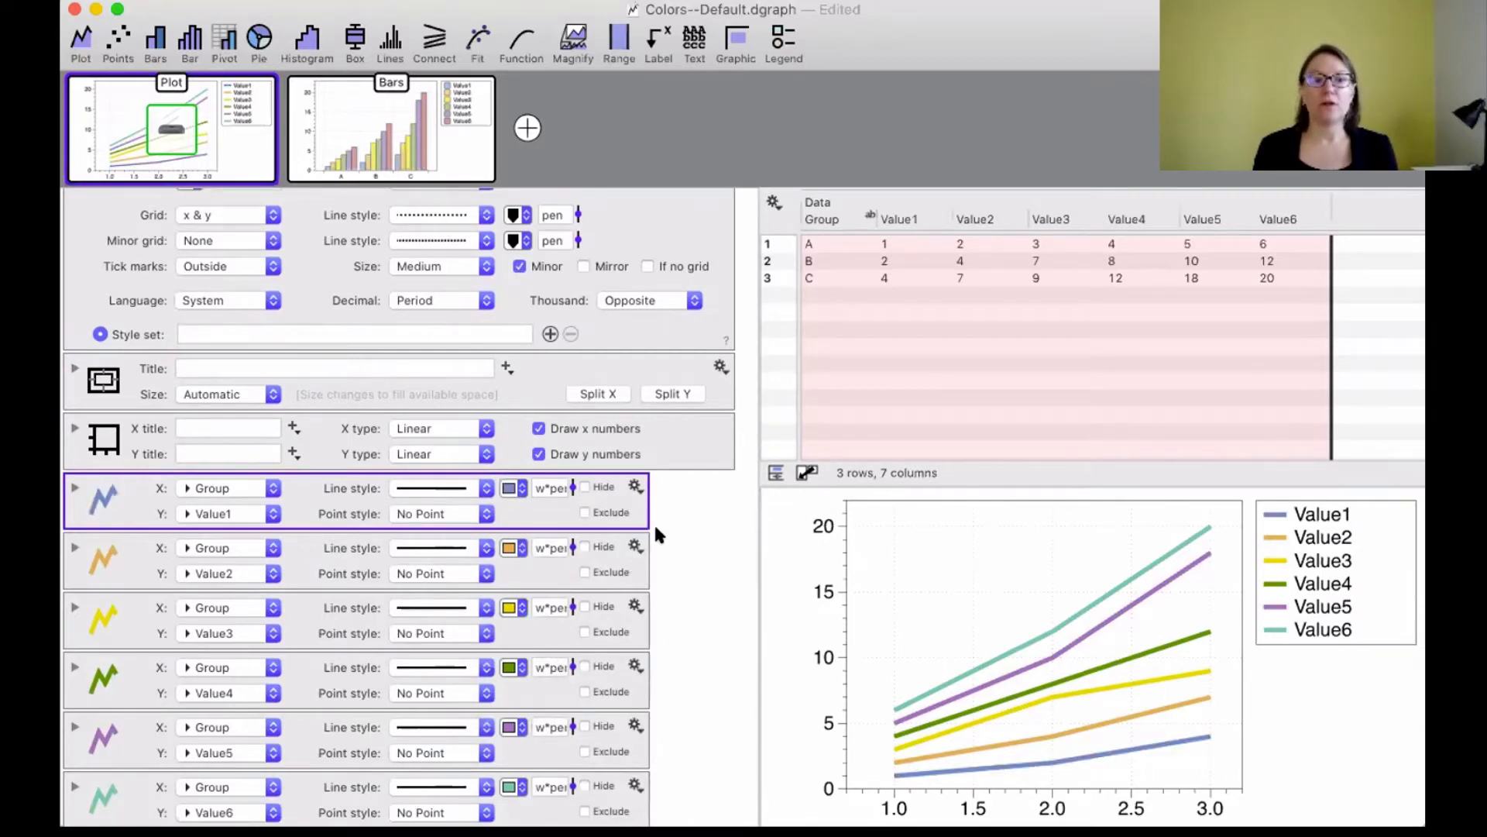
scroll(417, 486, "up", 10)
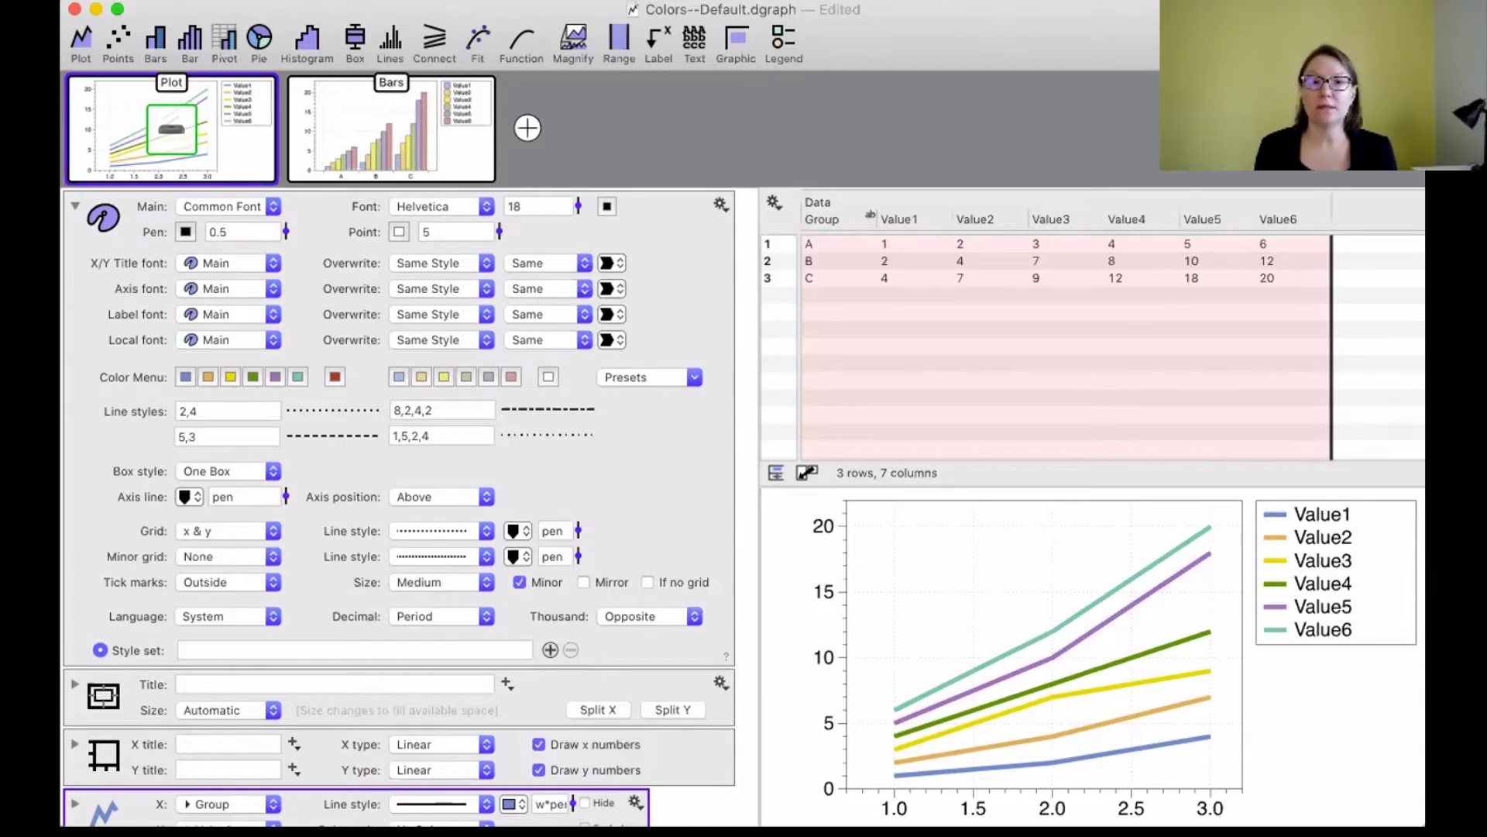
key("super+Tab")
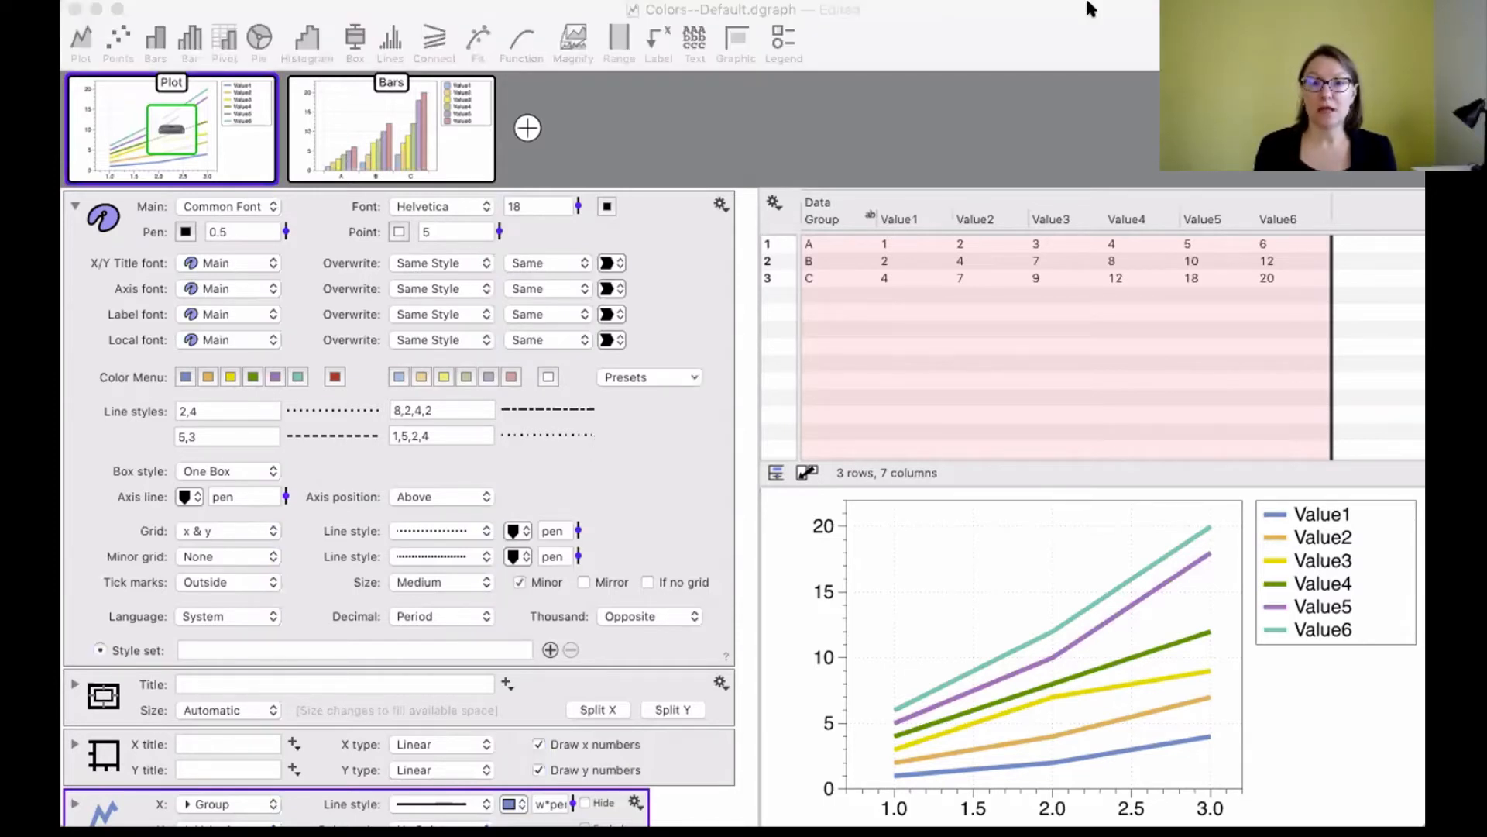
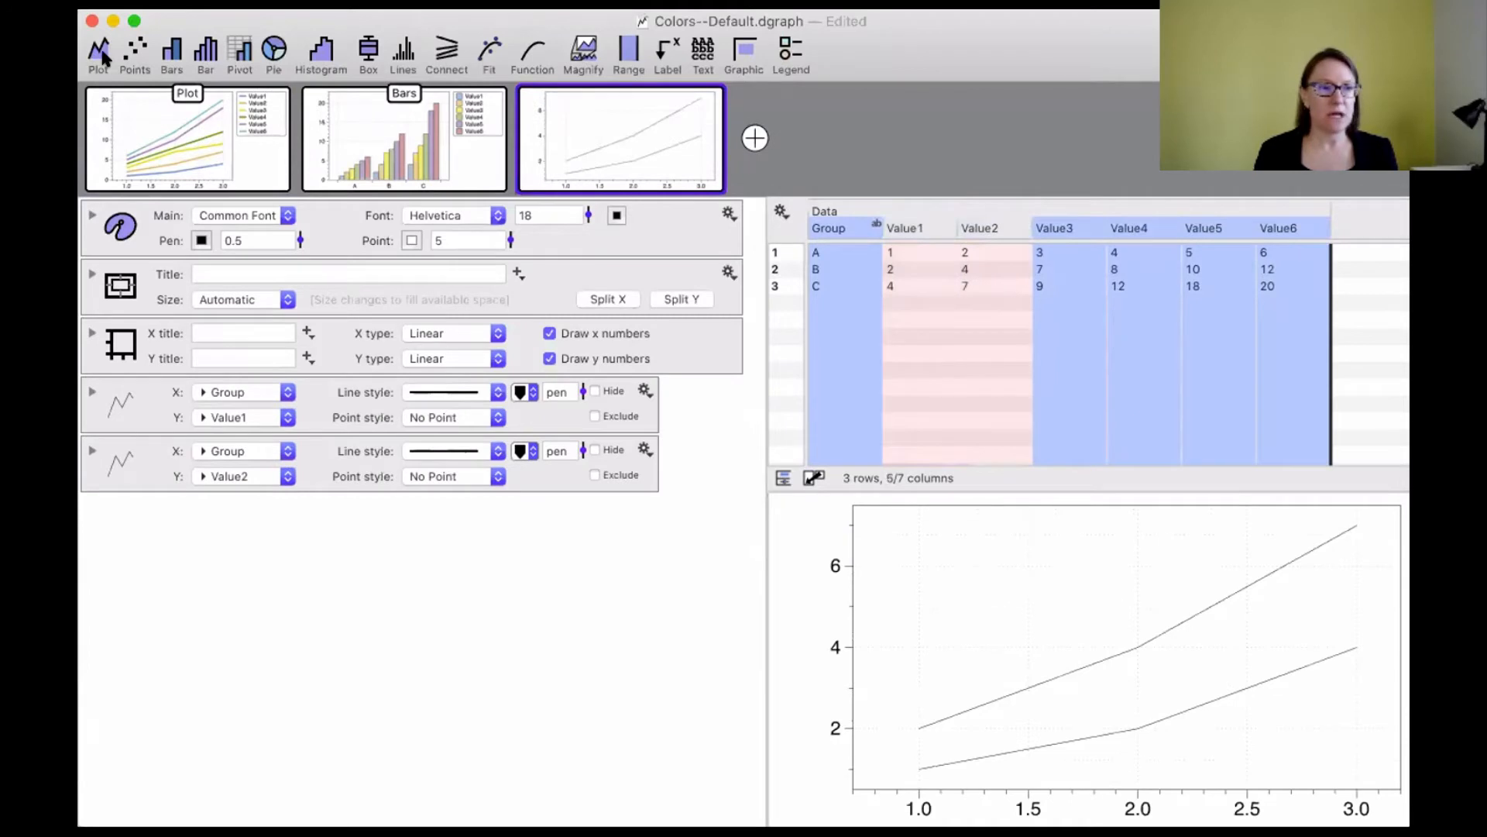
Add four more line plots to the new graph for Value3, Value4, Value5 and Value6 against Group.
left_click(100, 53)
left_click(100, 53)
left_click(99, 53)
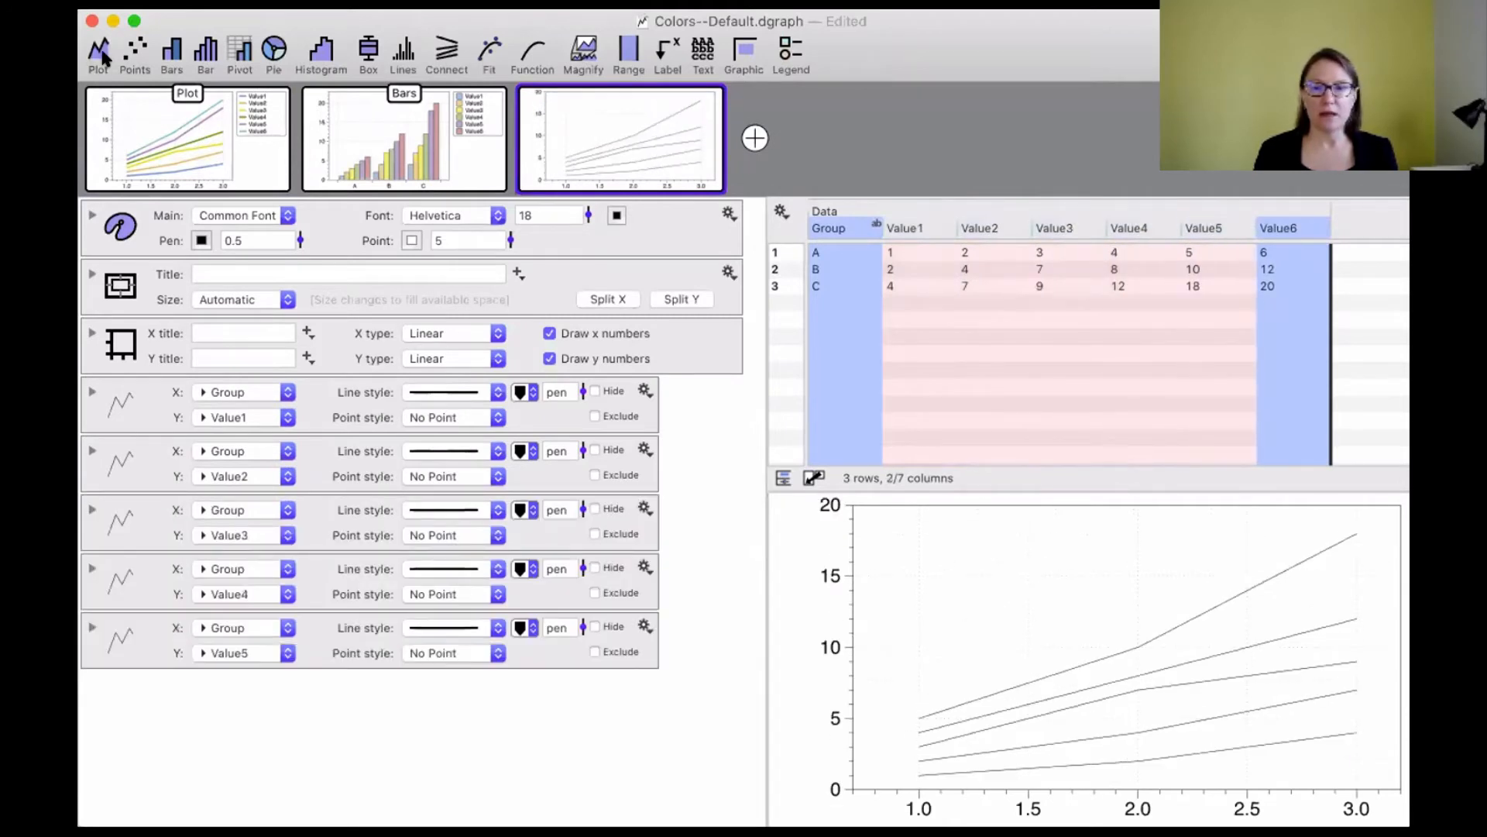
left_click(99, 53)
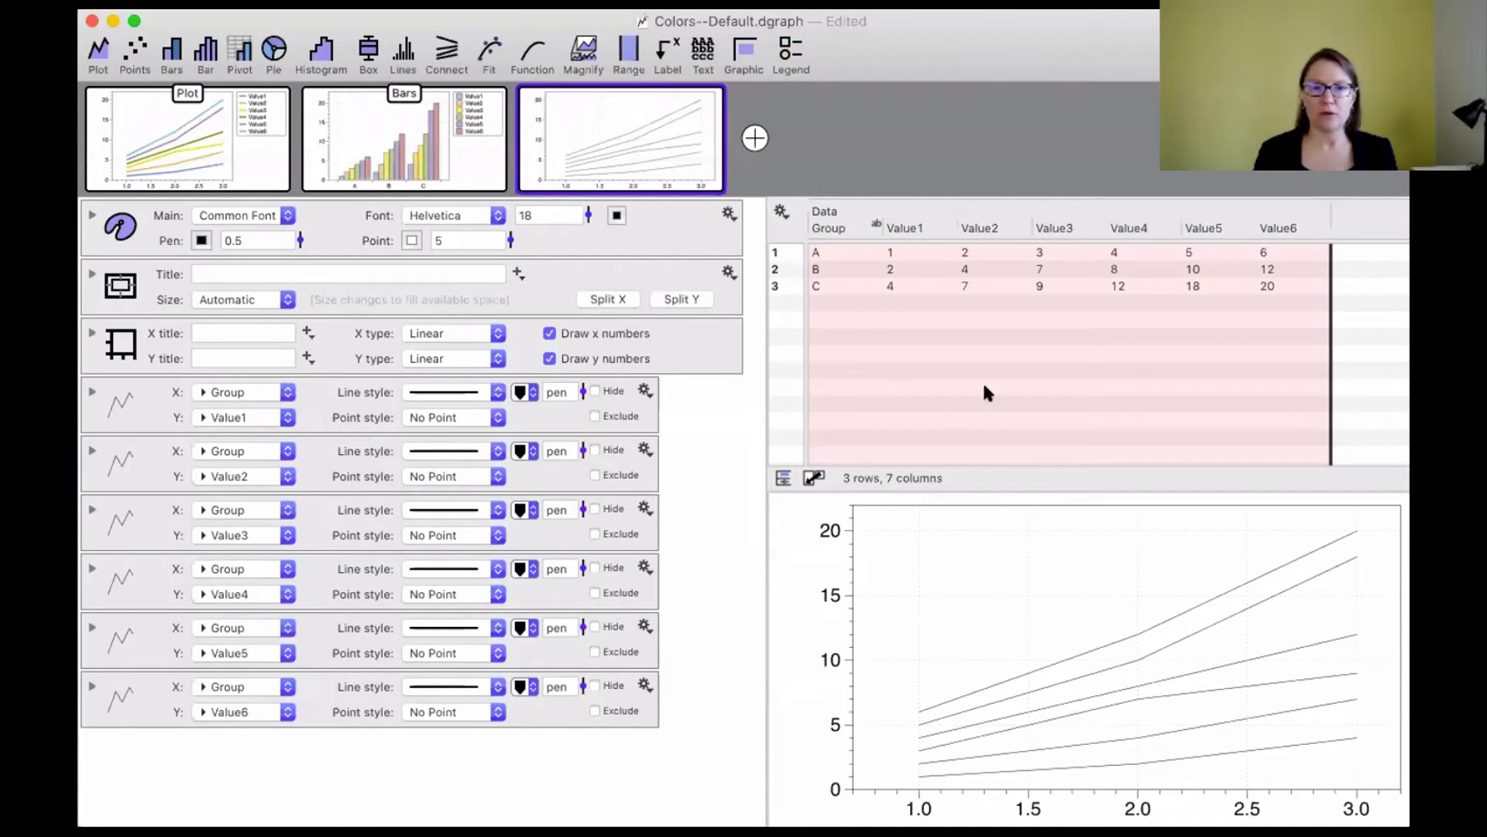
Show the data column list and examine the Group text column's numeric value options, keeping Row.
left_click(814, 229)
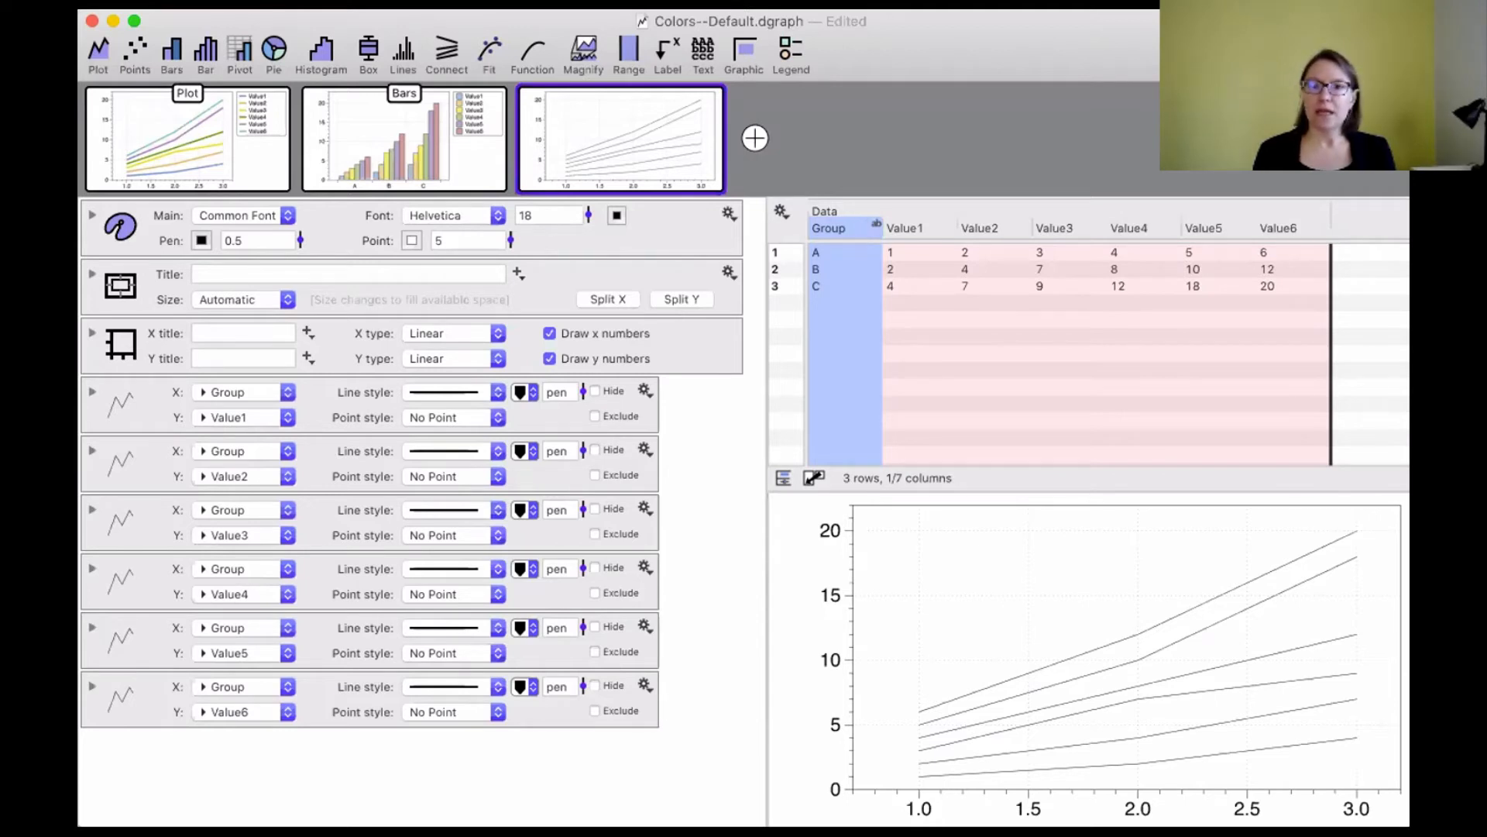
key("ctrl+super+s")
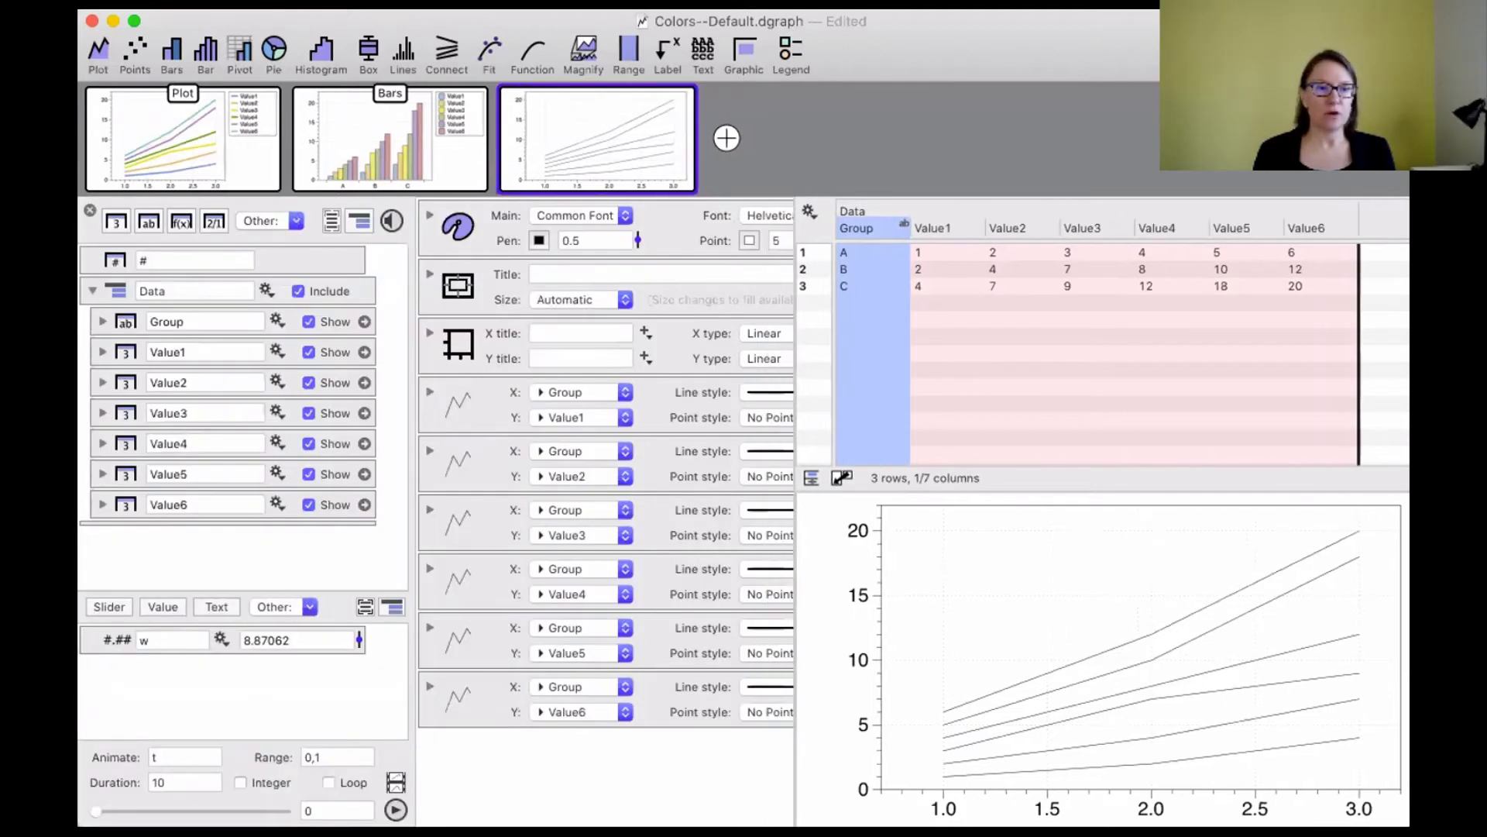
double_click(880, 226)
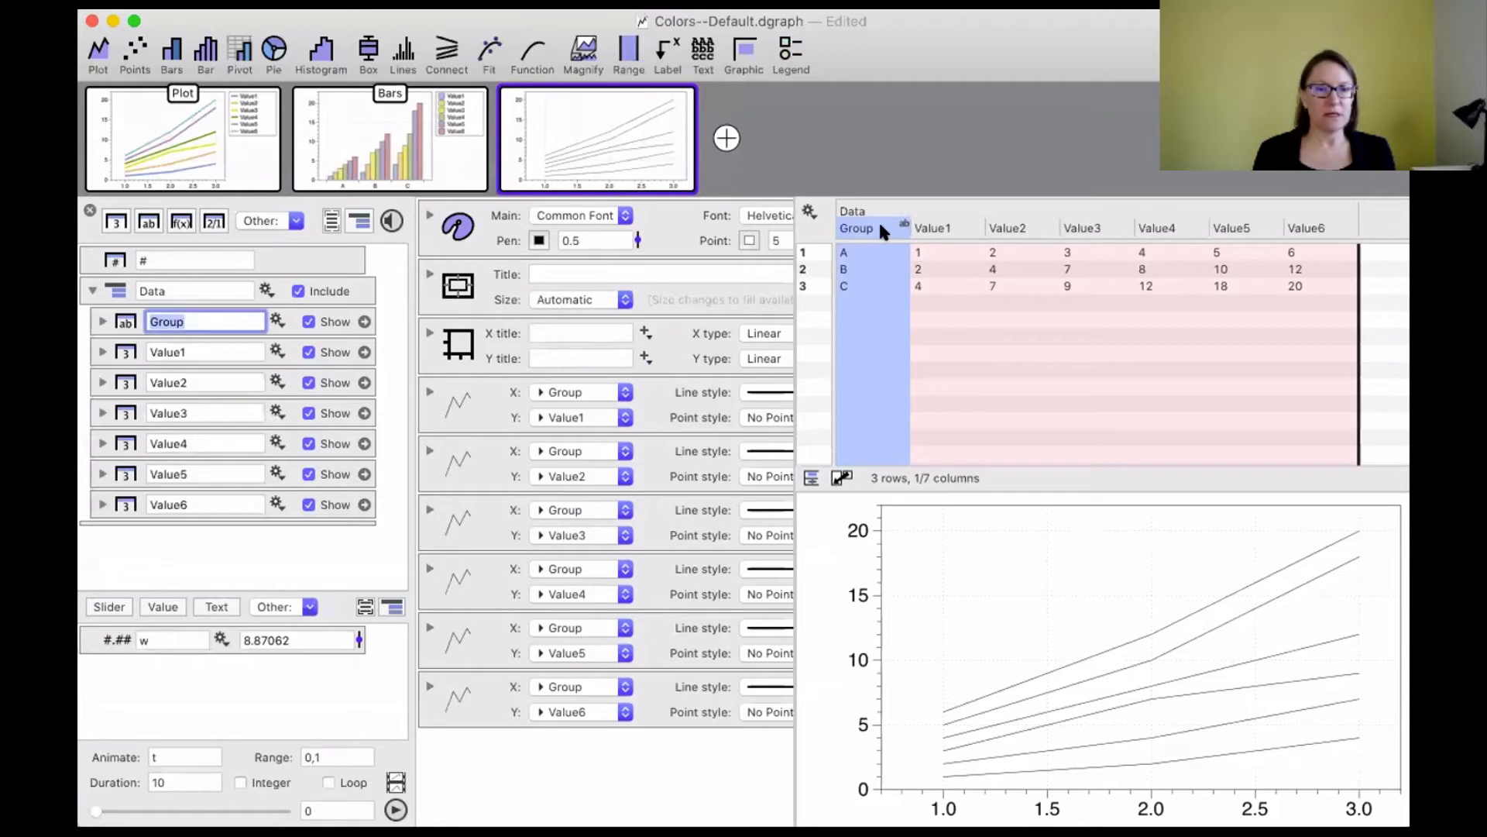
left_click(101, 324)
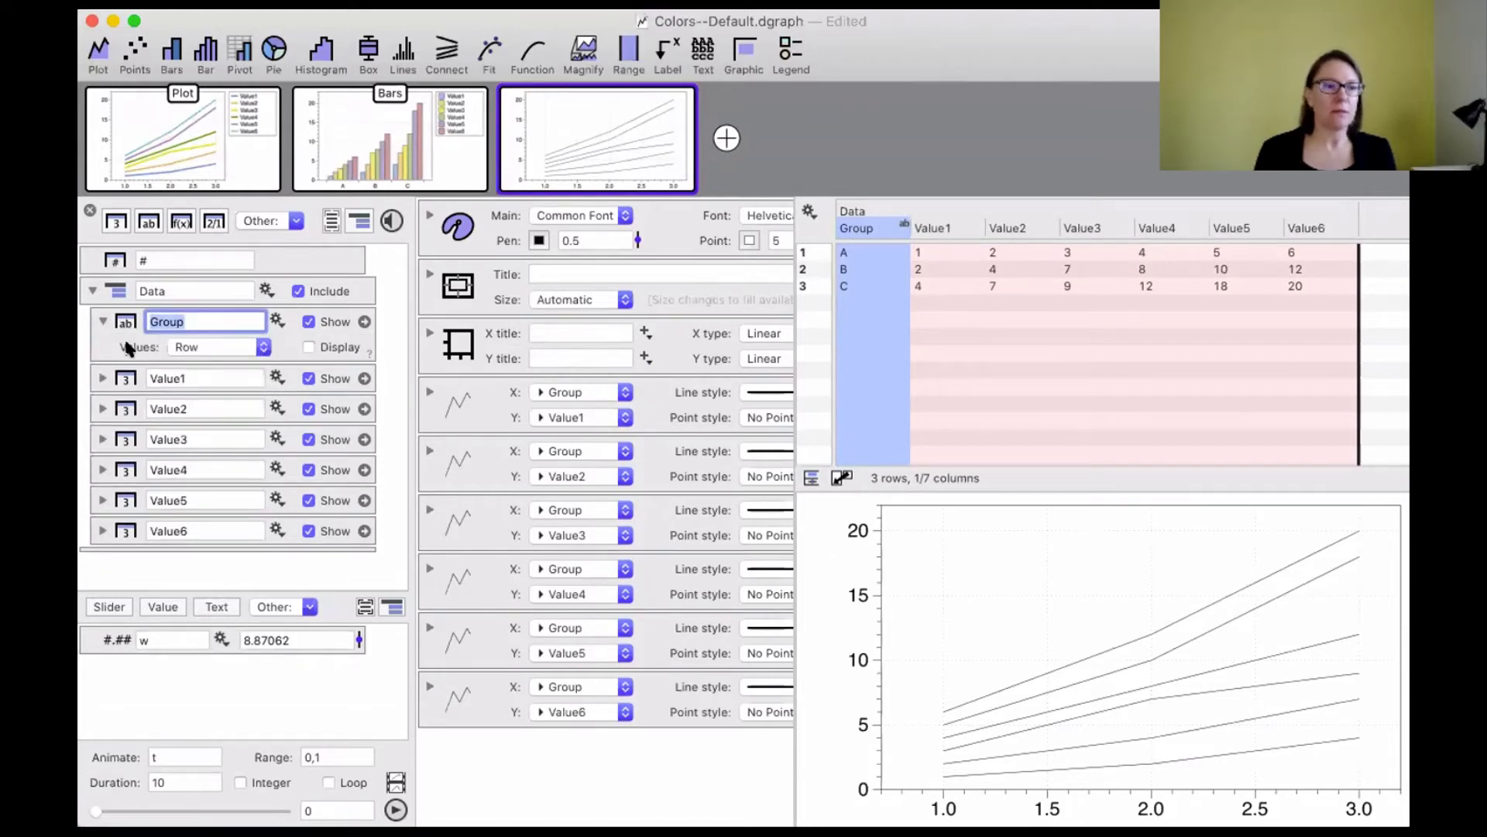
left_click(114, 325)
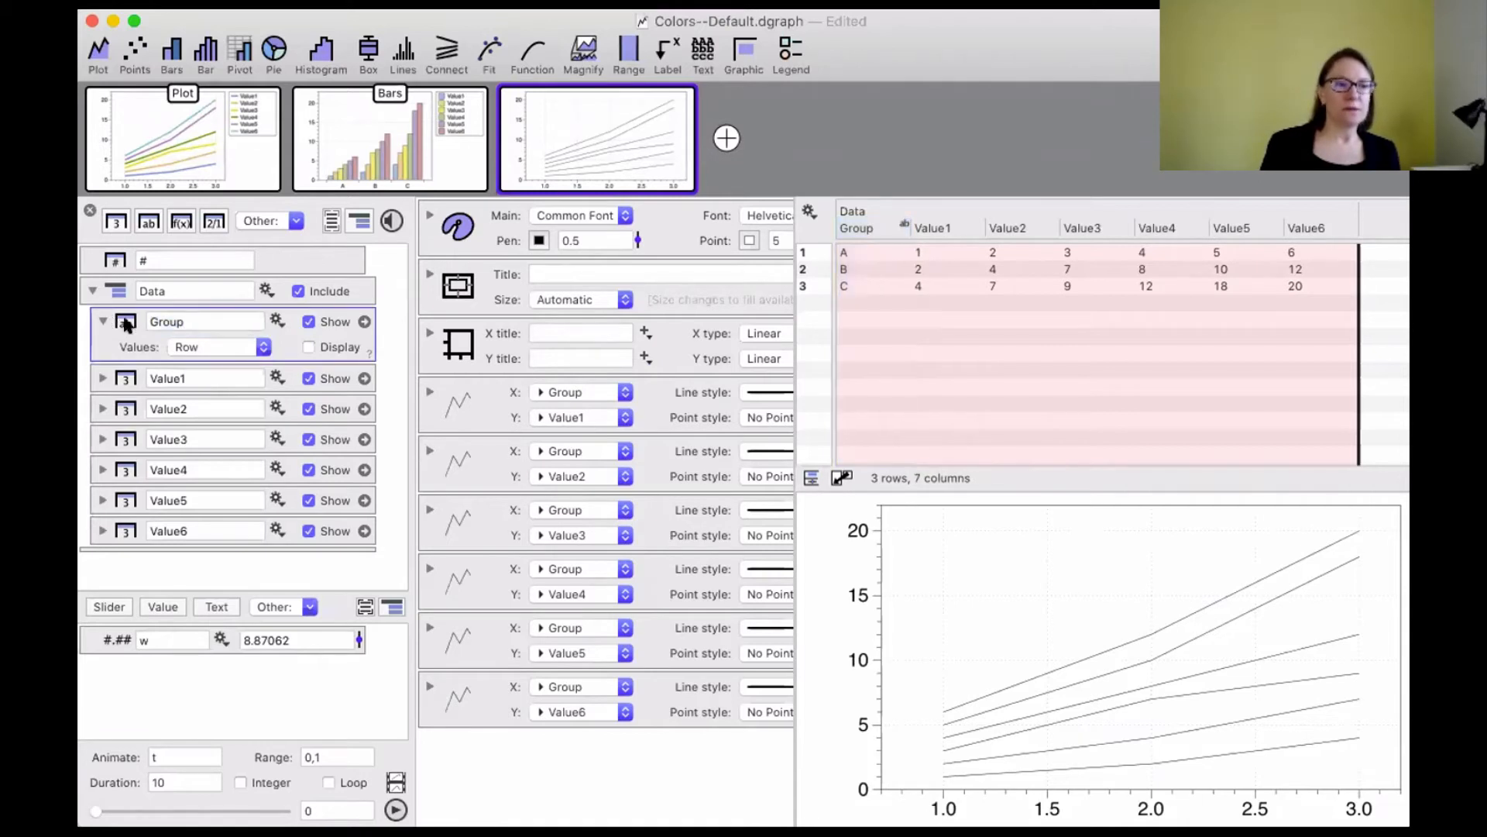
left_click(201, 347)
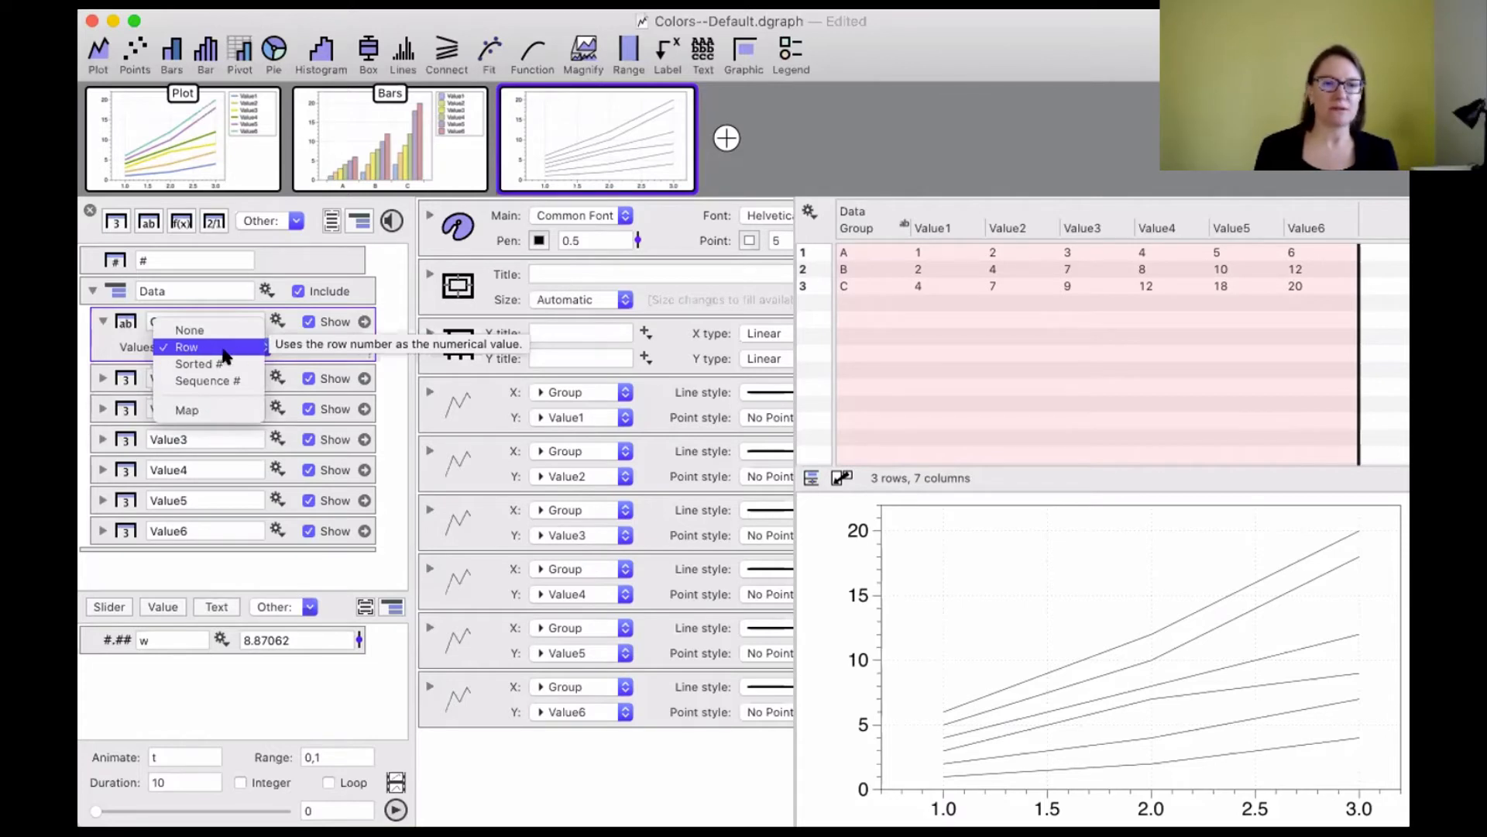
left_click(222, 348)
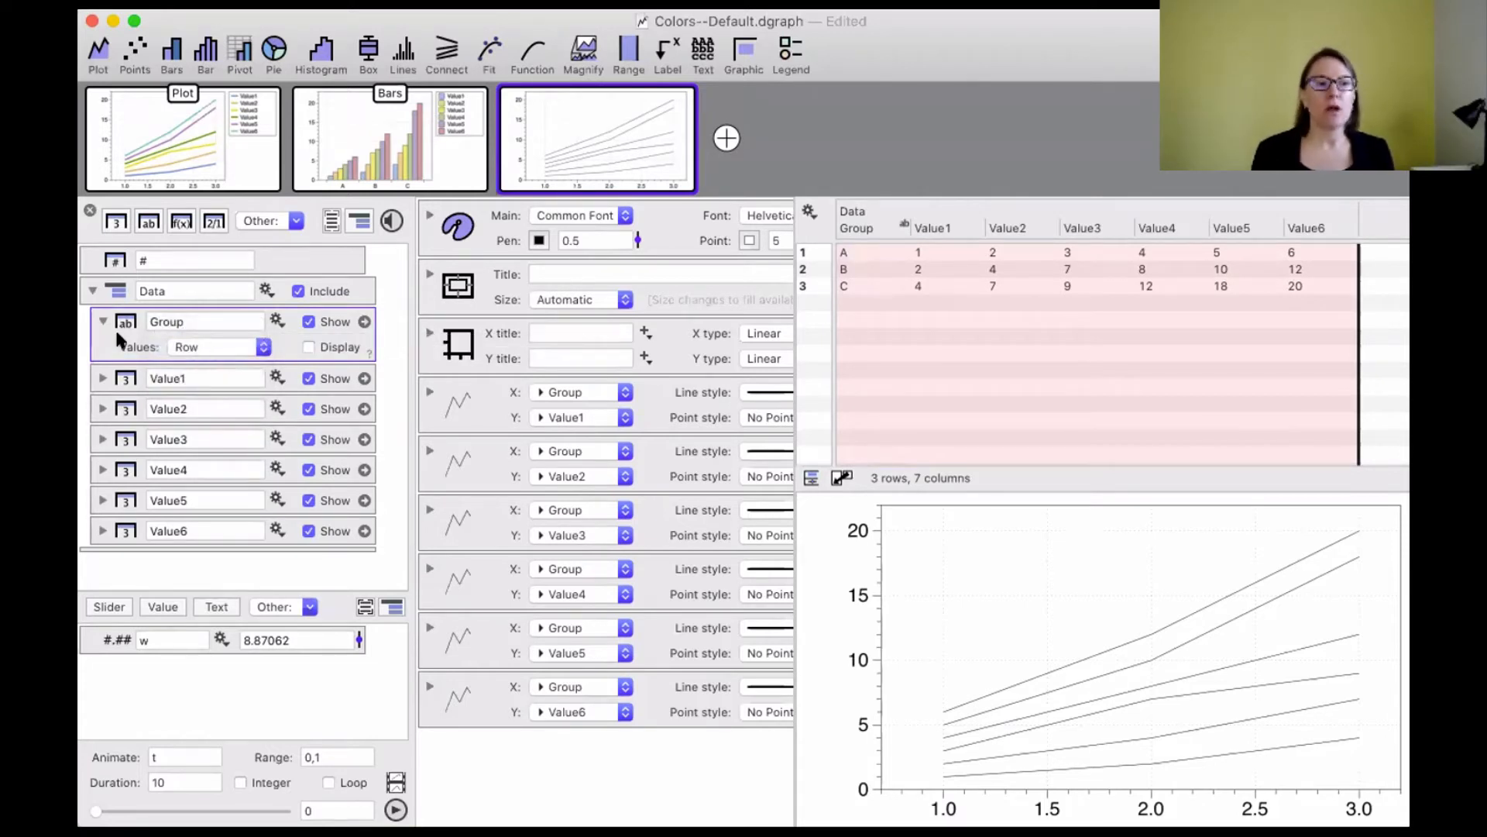
Collapse the Group column's details and hide the data column list.
left_click(851, 228)
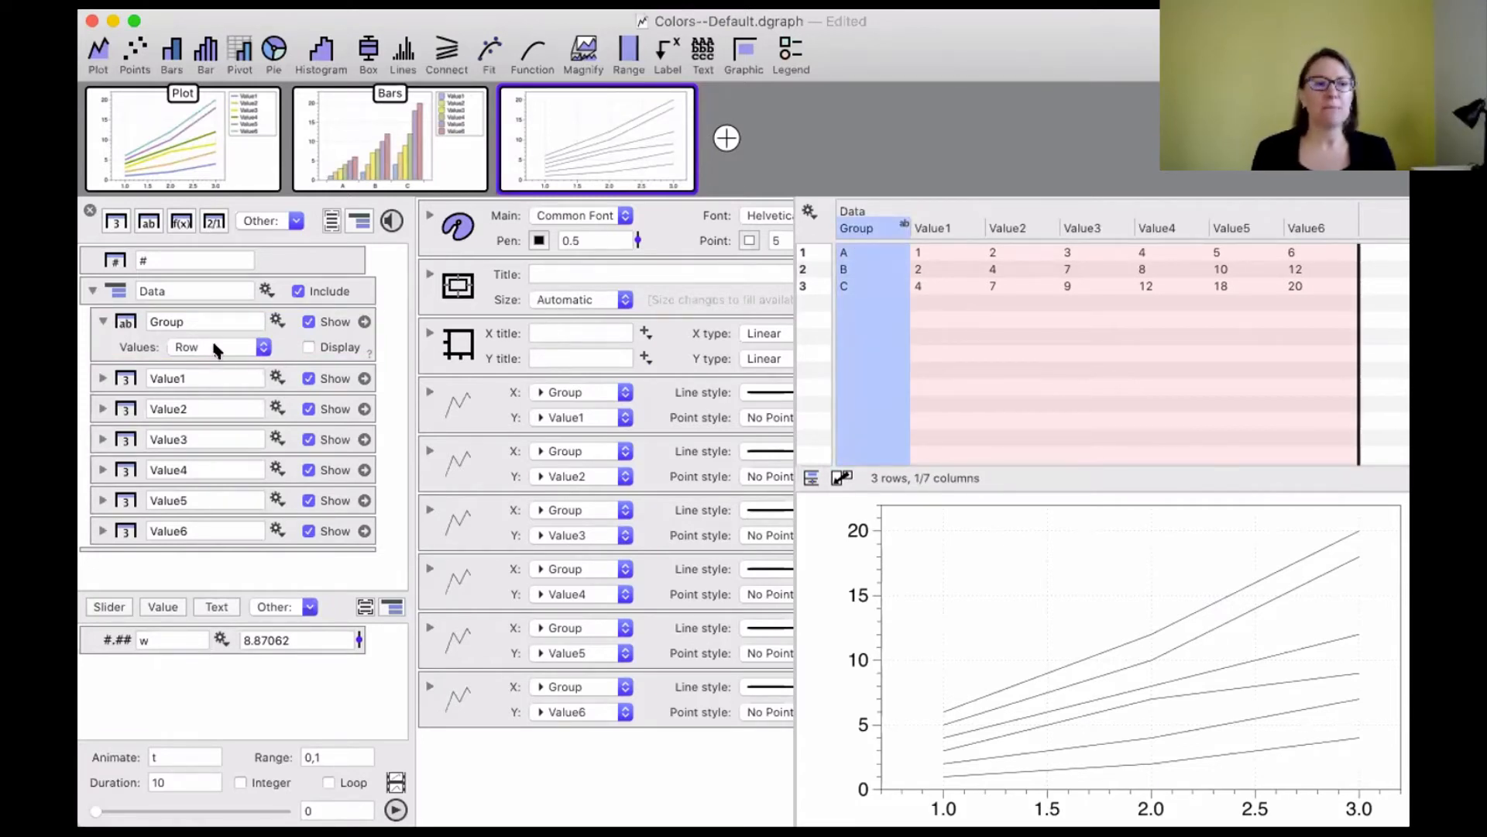
left_click(104, 322)
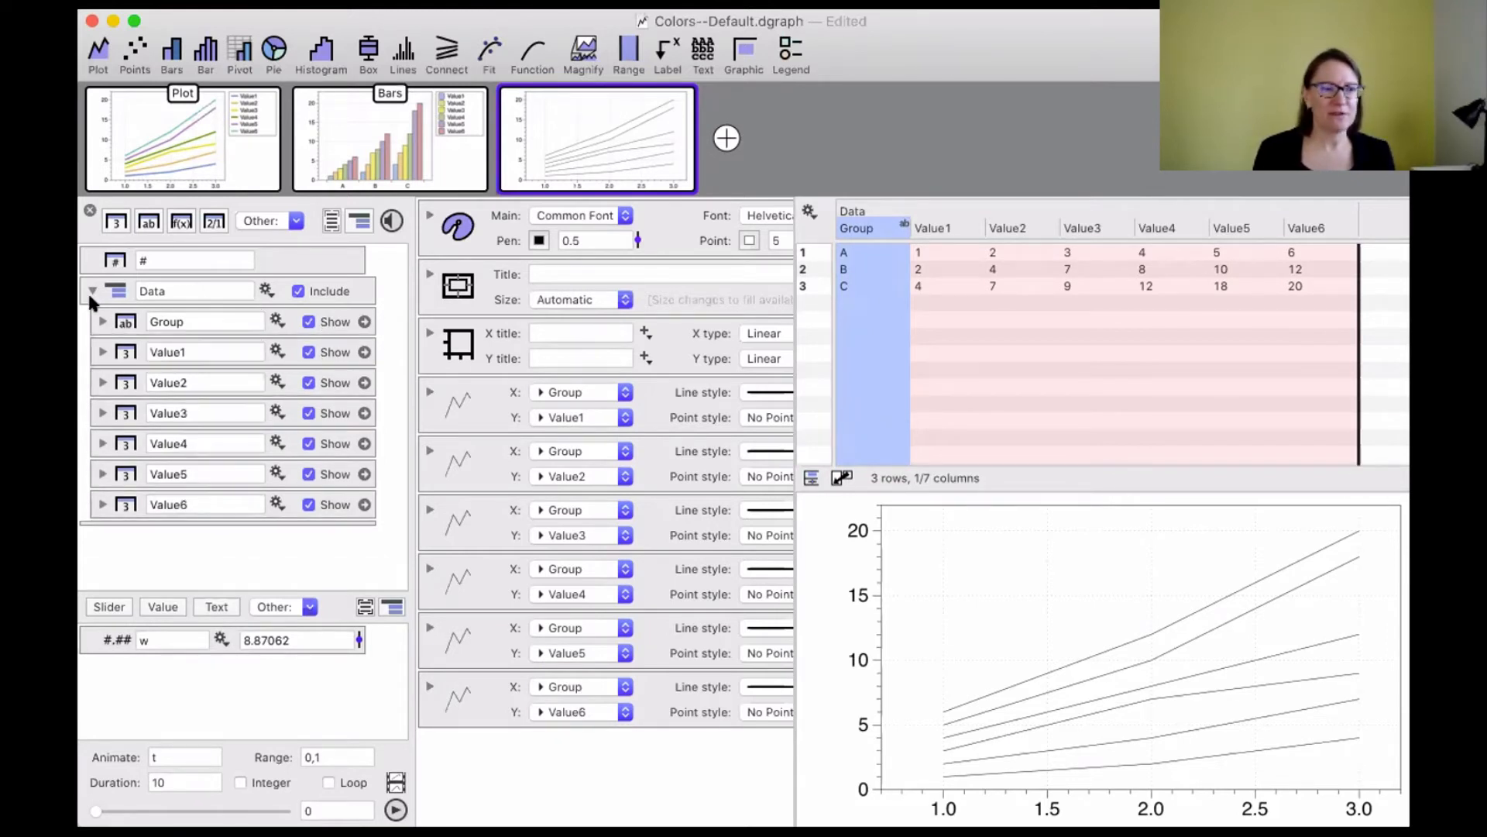
left_click(91, 295)
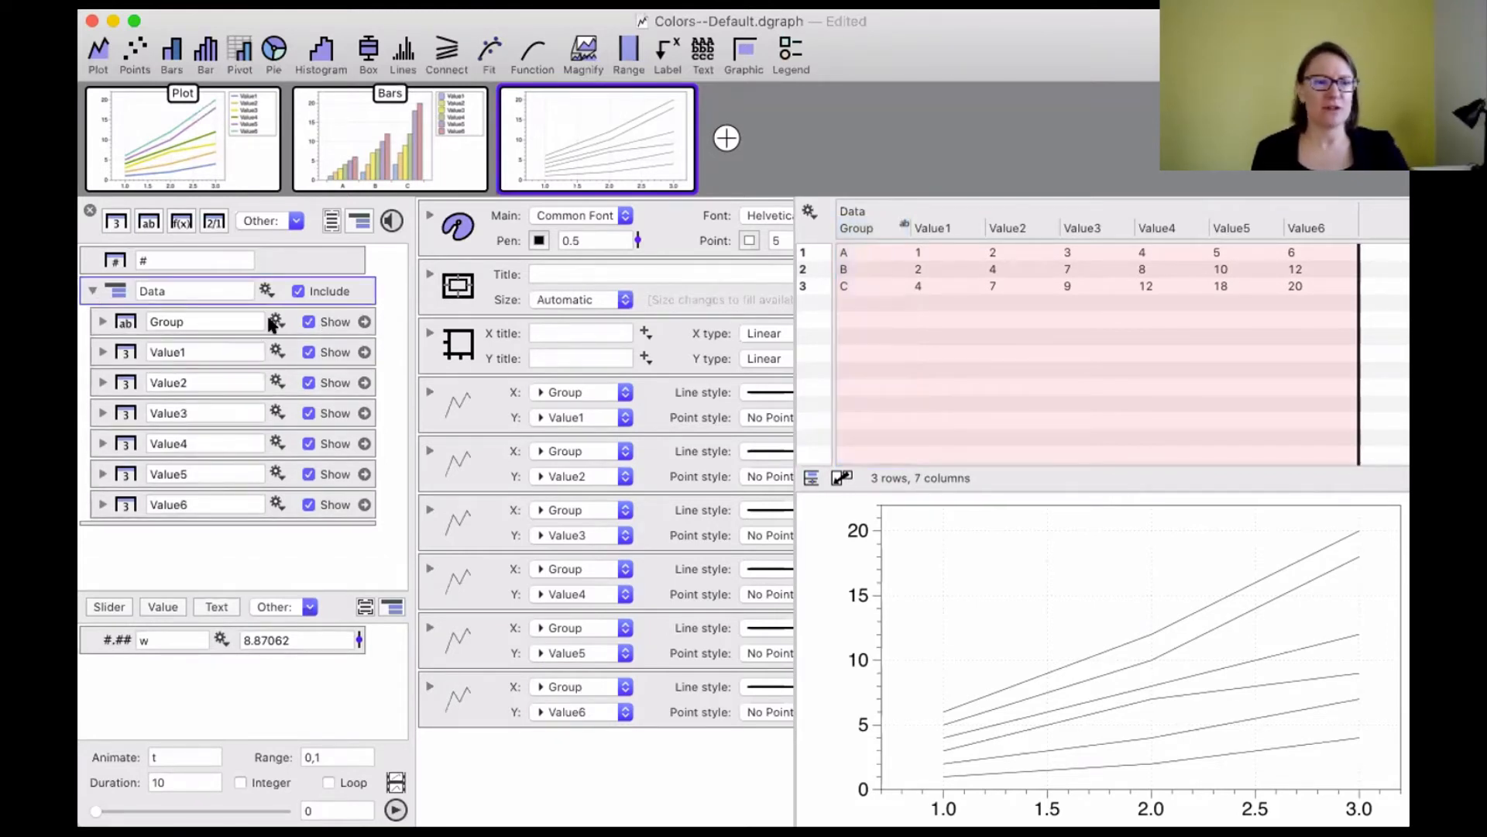
left_click(89, 211)
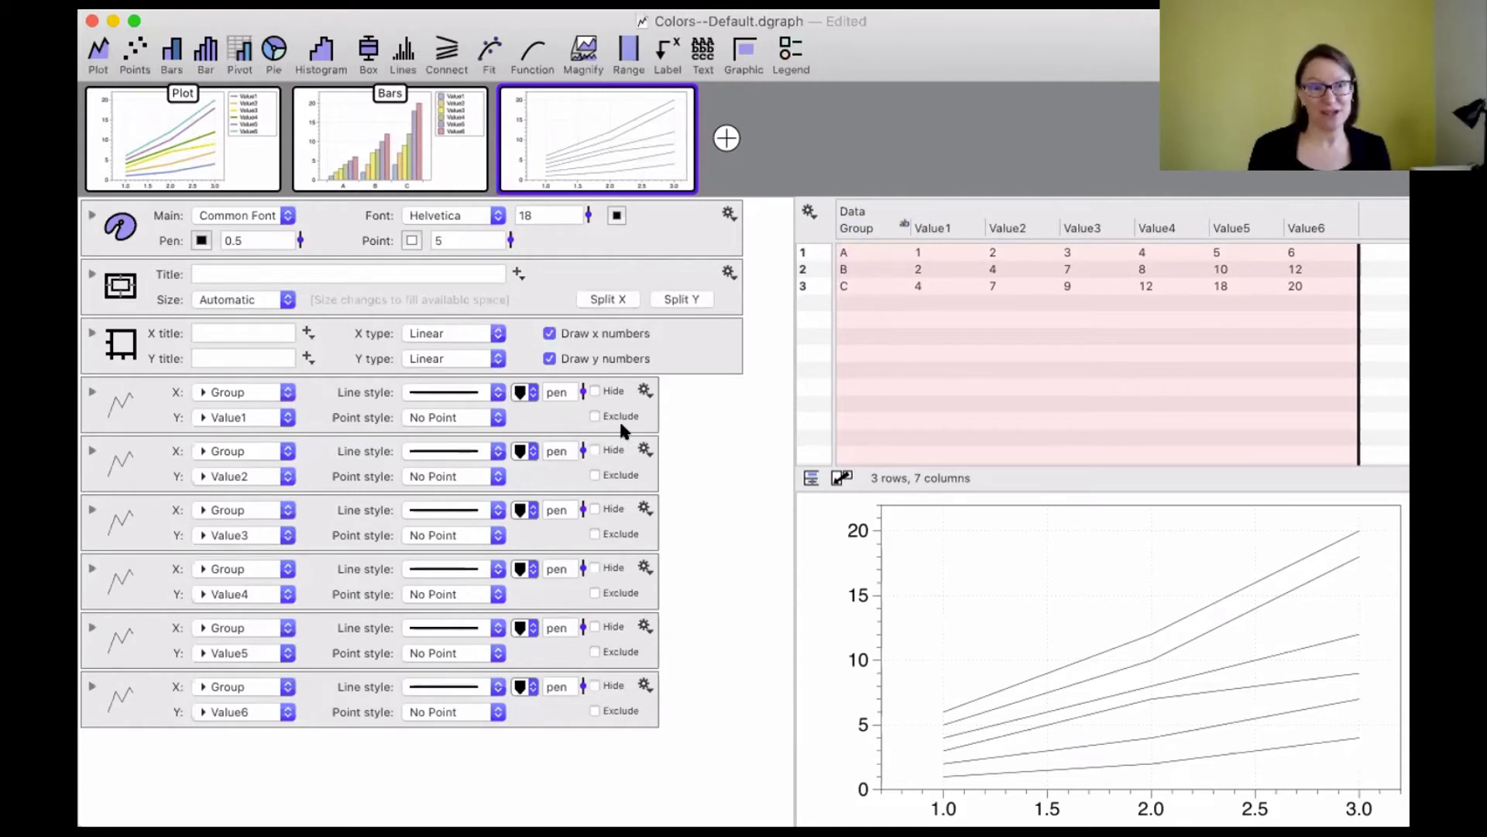
Set the line color of Value1, Value2 and Value3 in the new graph to Line Color 1.
left_click(527, 392)
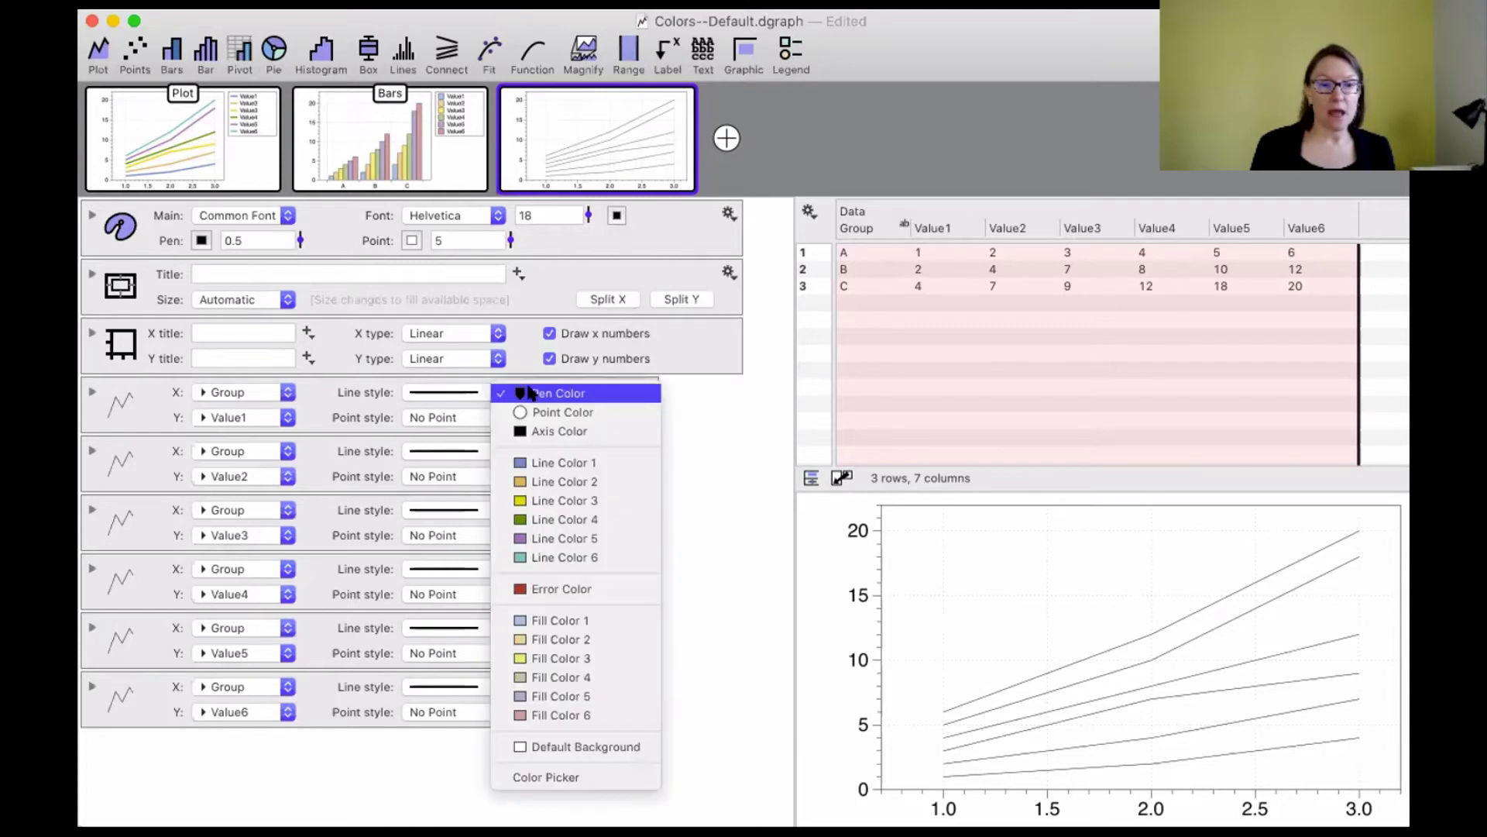
left_click(540, 464)
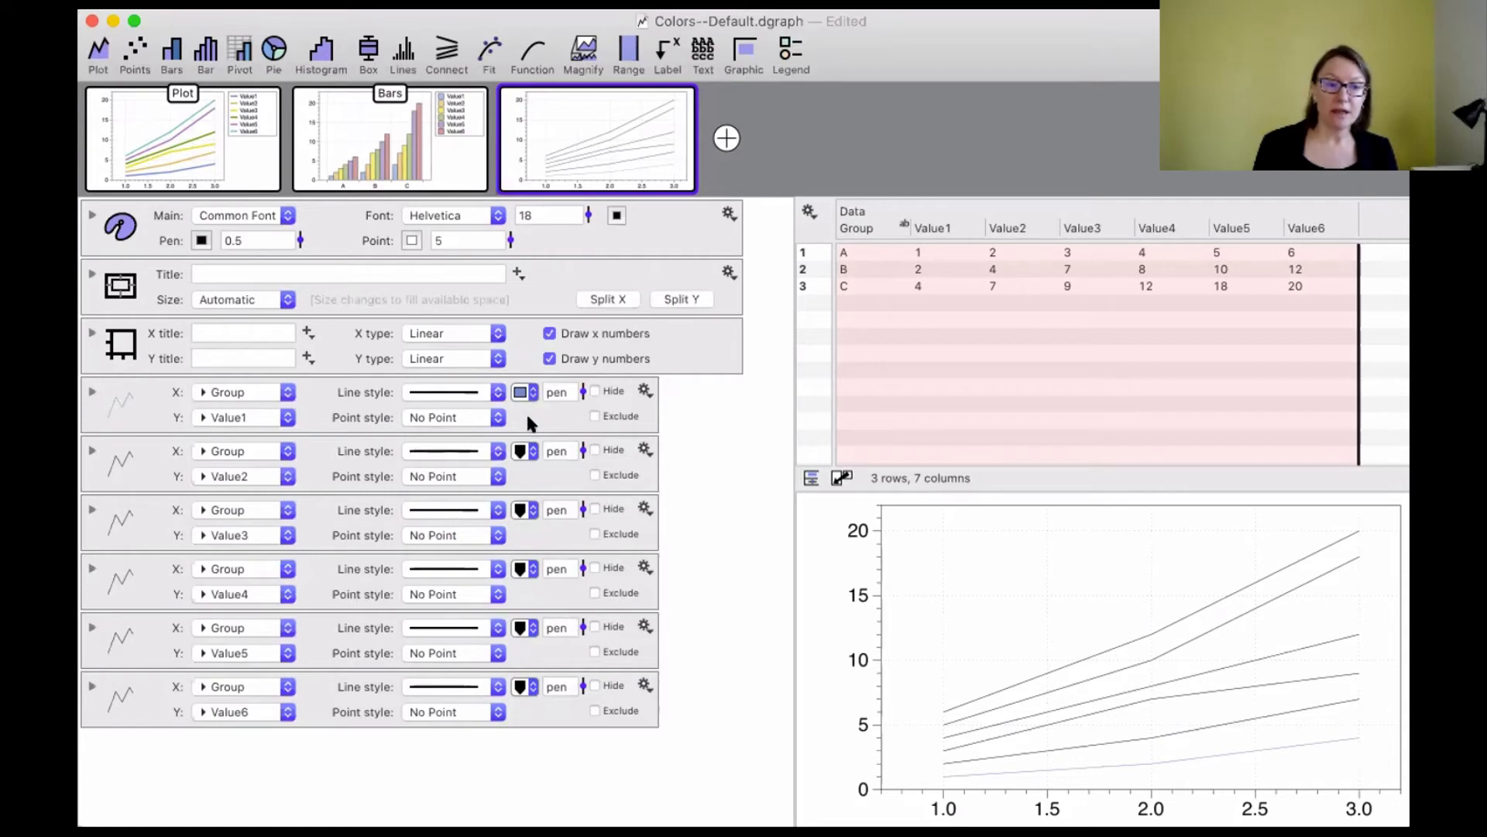
left_click_drag(529, 453, 529, 453)
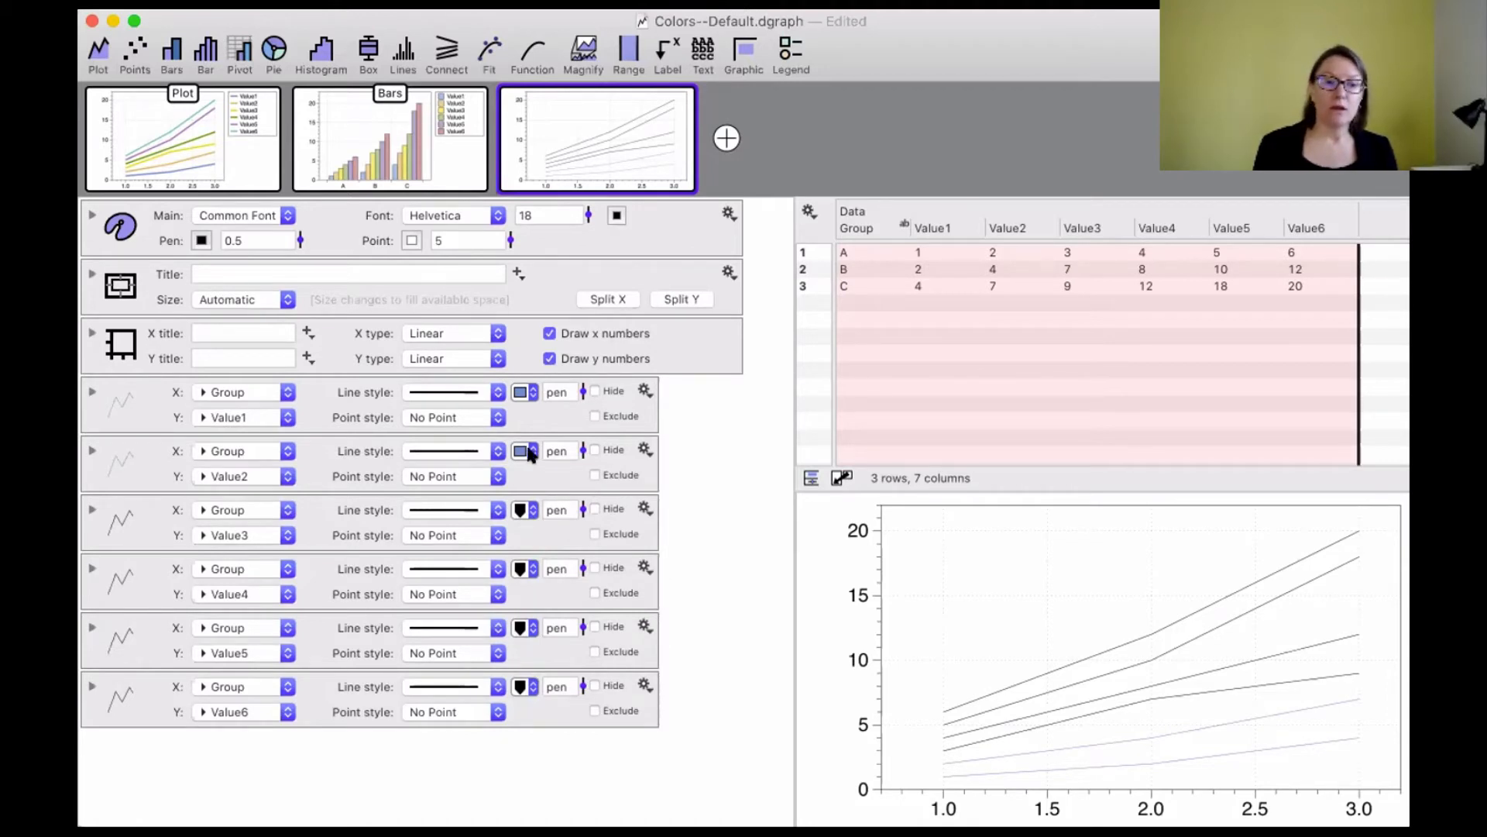
left_click(526, 511)
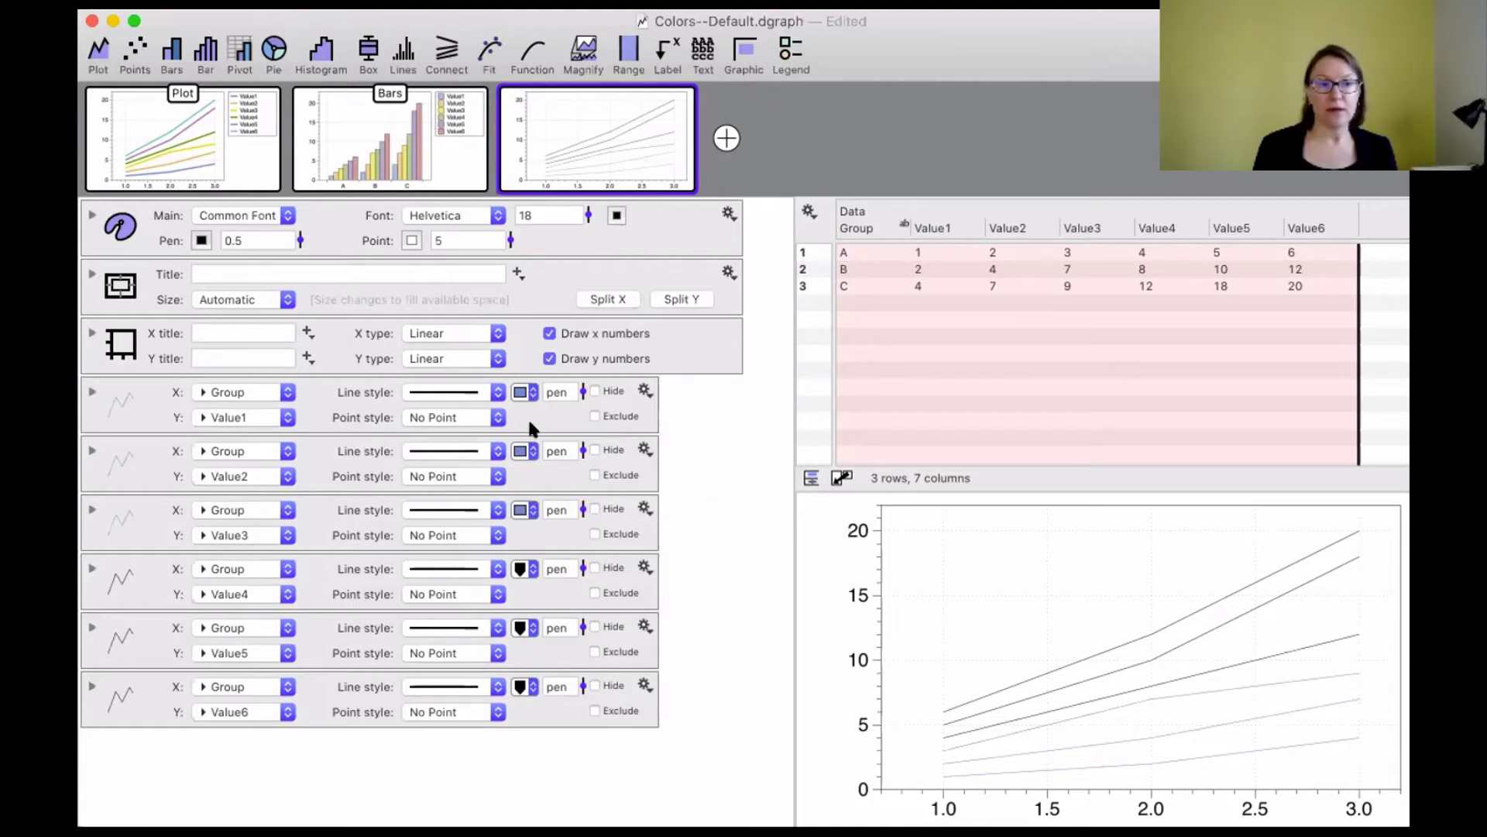
Try black as the first line color of the color menu in the style settings, and undo that change.
left_click(92, 214)
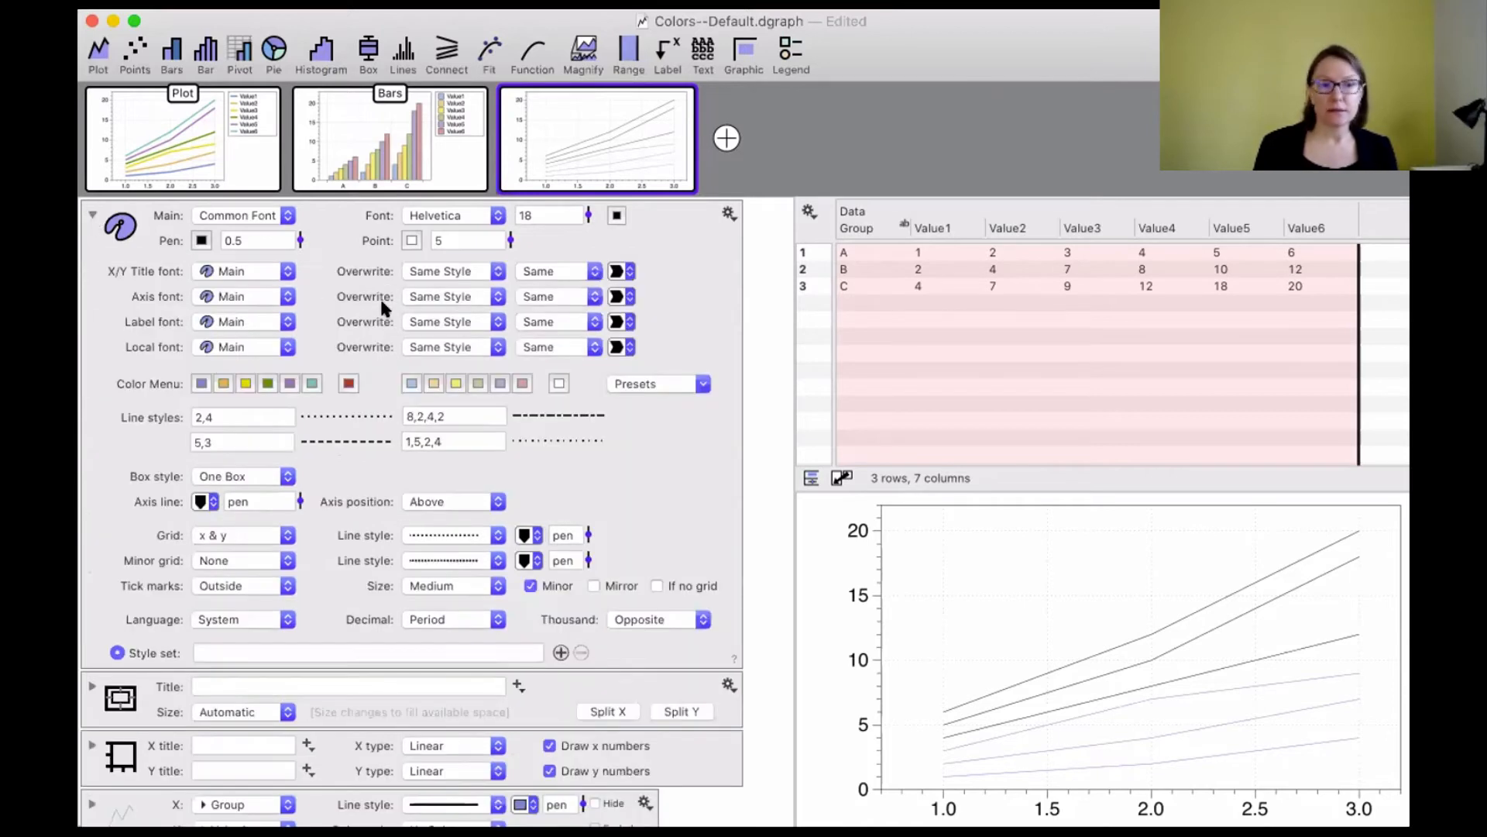
left_click(202, 241)
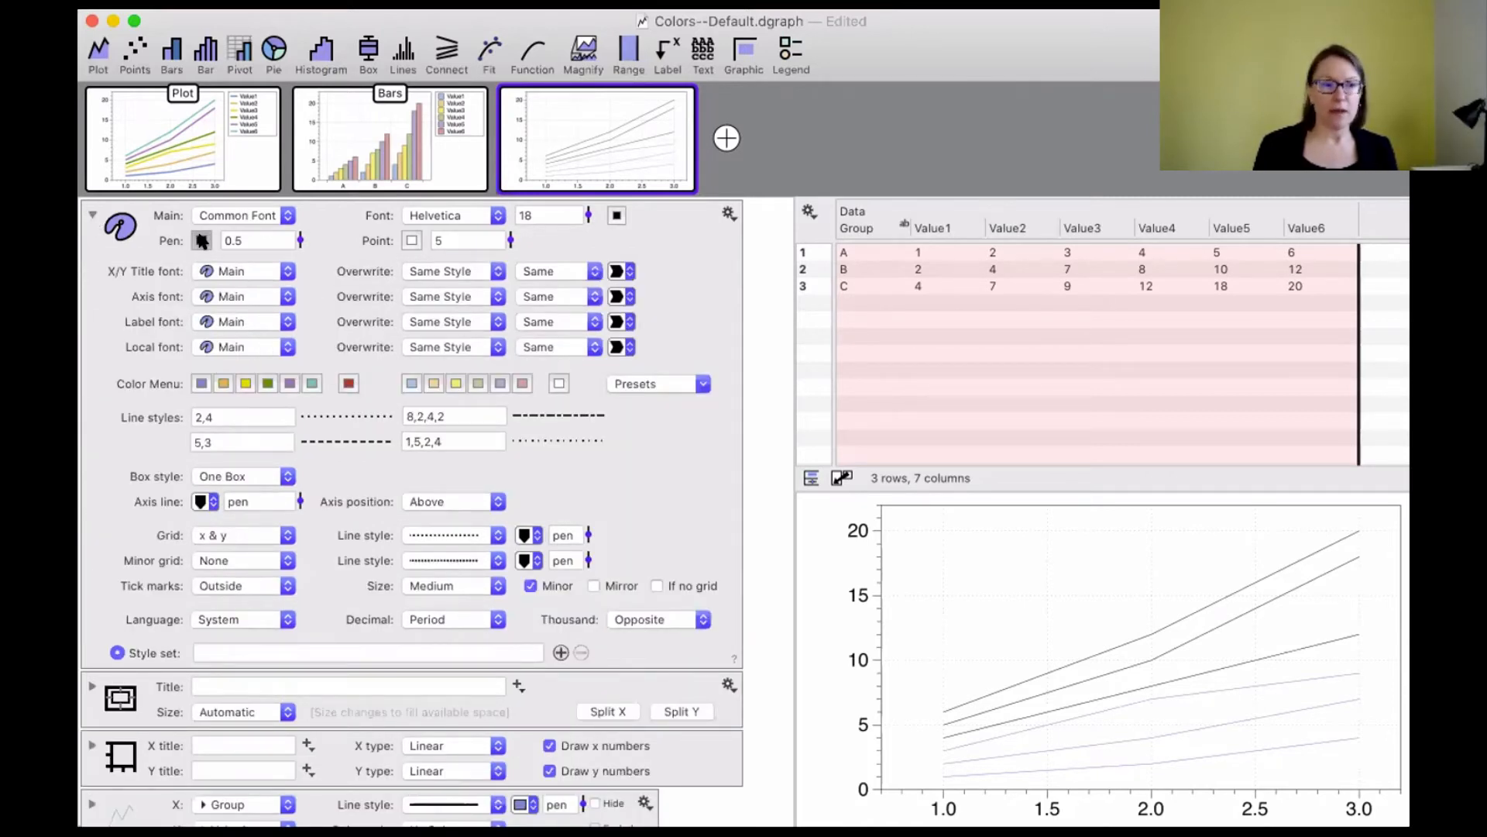
left_click(203, 383)
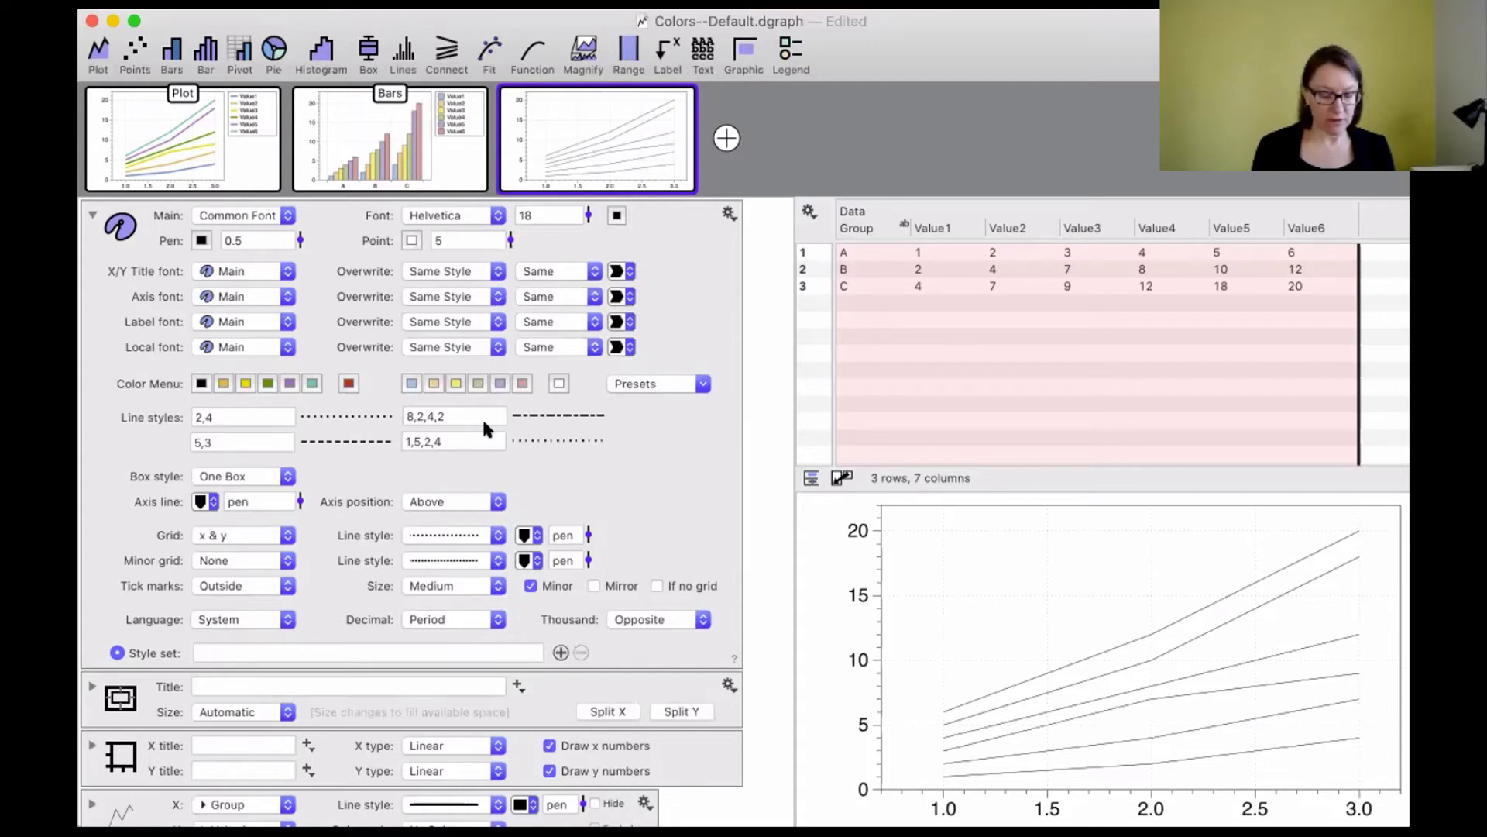
key("super+z")
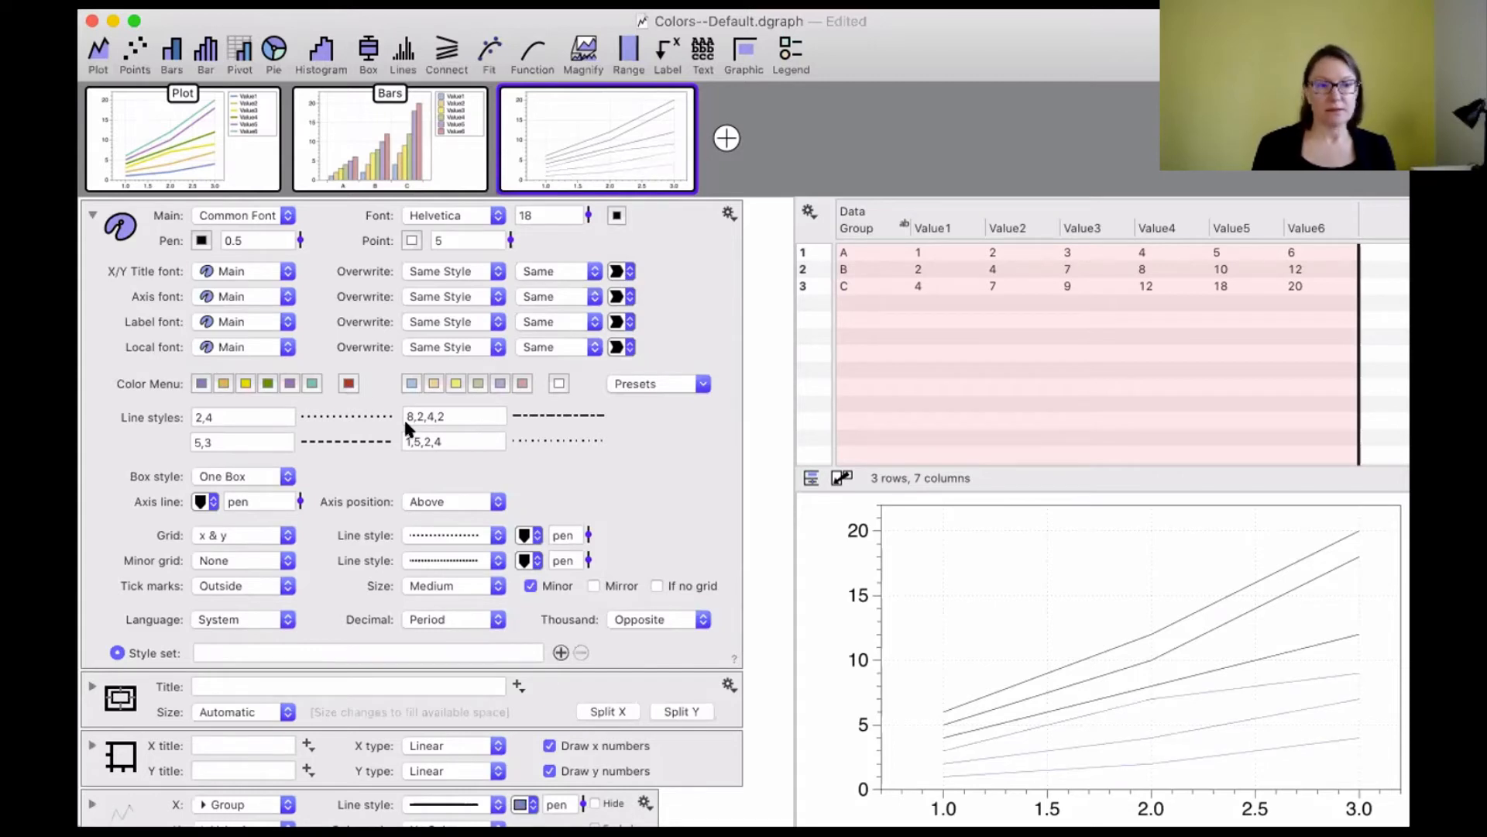
left_click(90, 213)
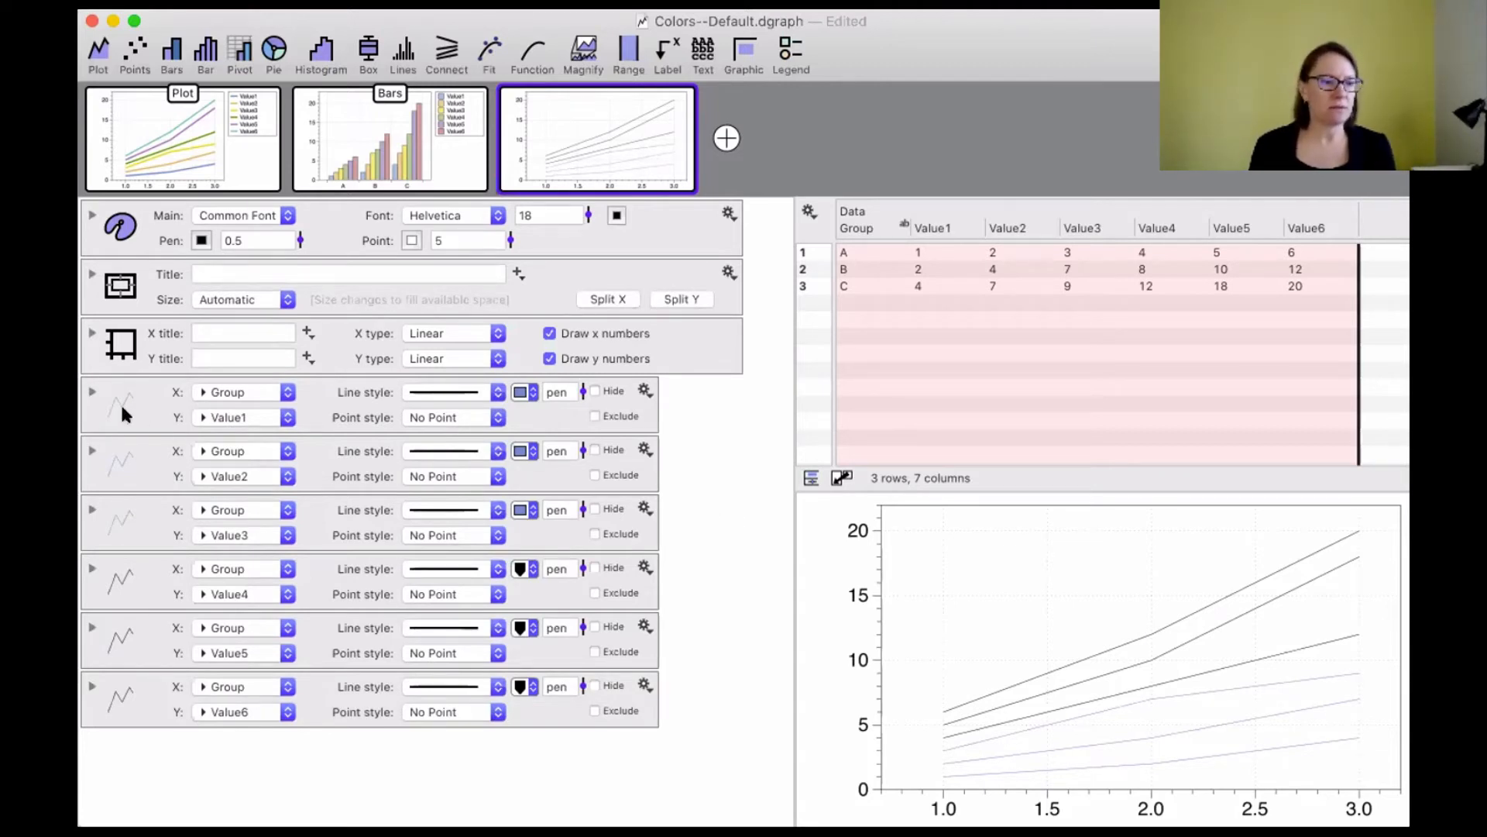
Try Line Color 1 as the label font color in the Value1 plot's details, and undo that change.
left_click(92, 392)
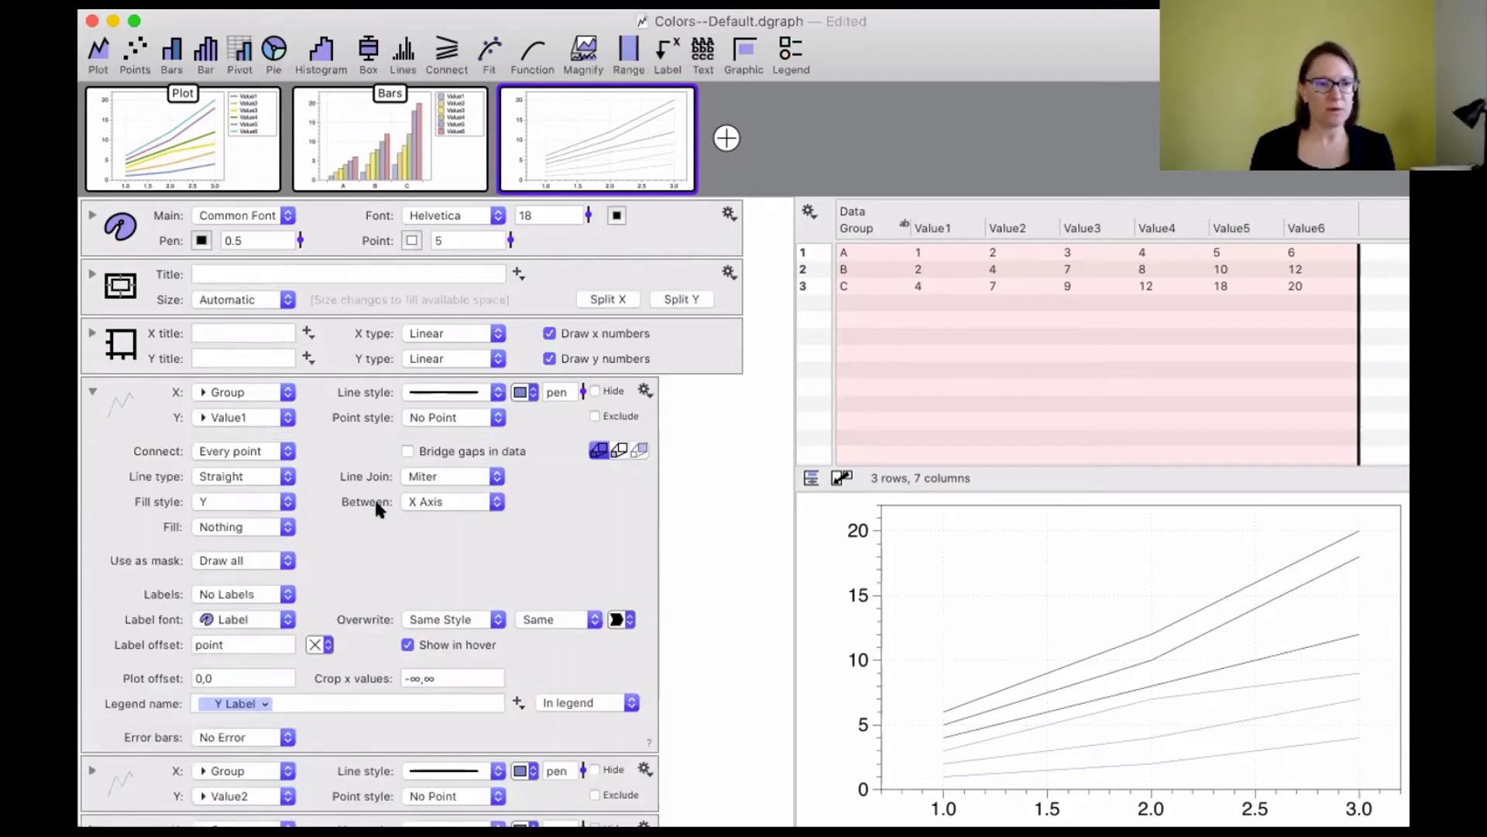
scroll(377, 507, "down", 3)
scroll(465, 538, "up", 3)
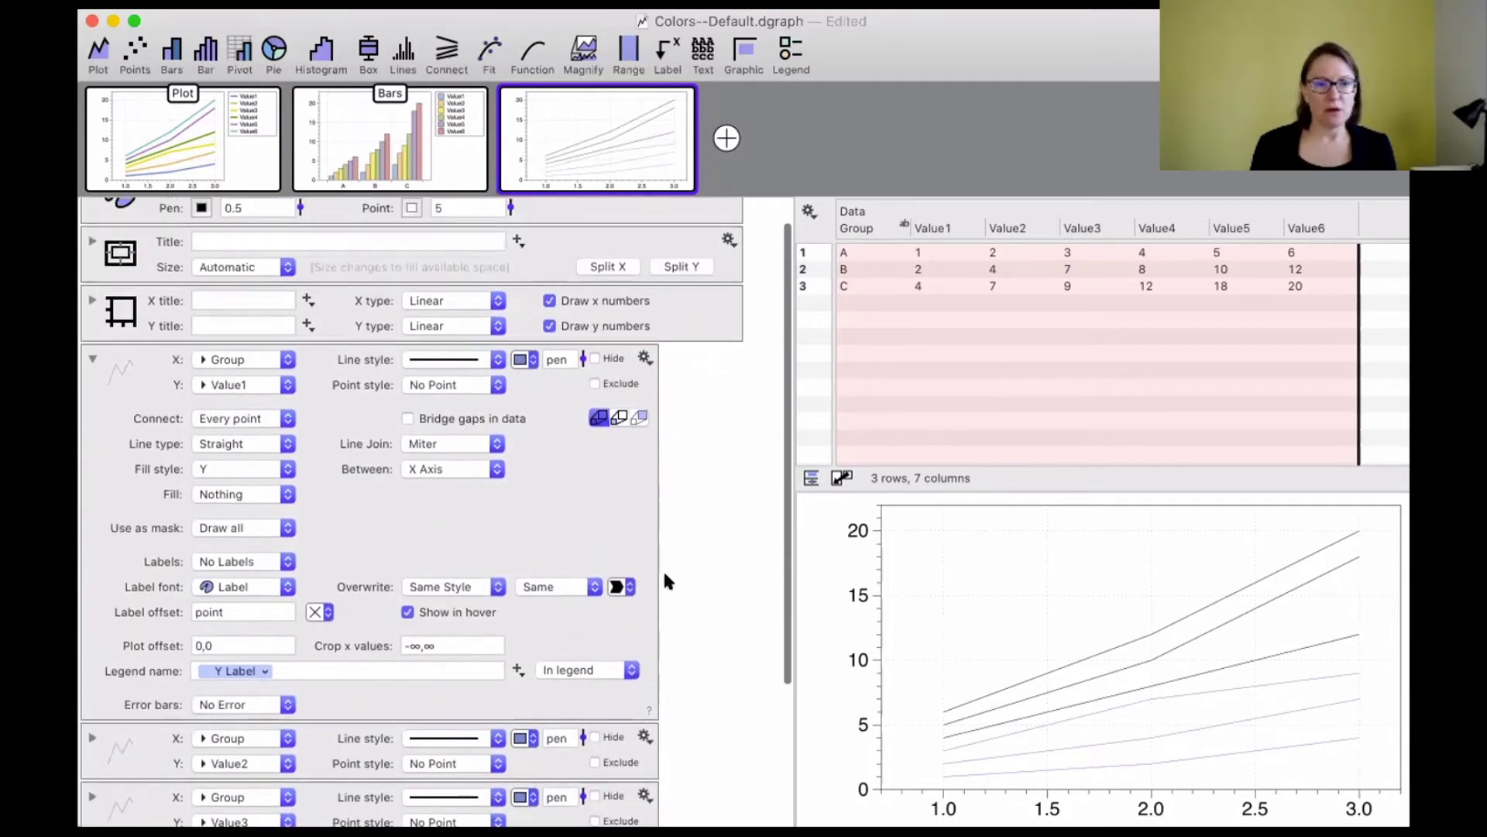
left_click(625, 591)
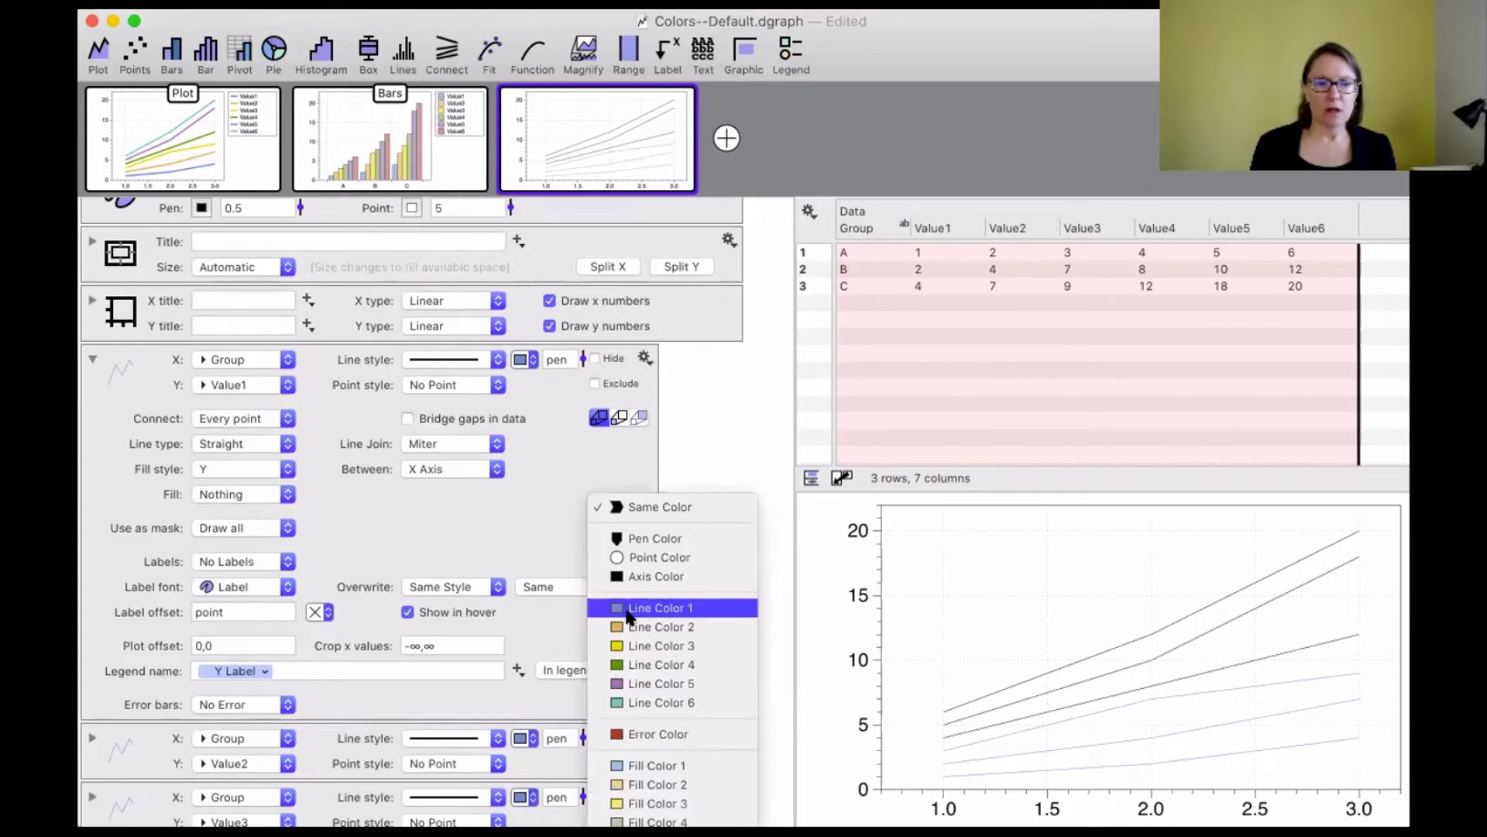
left_click(626, 608)
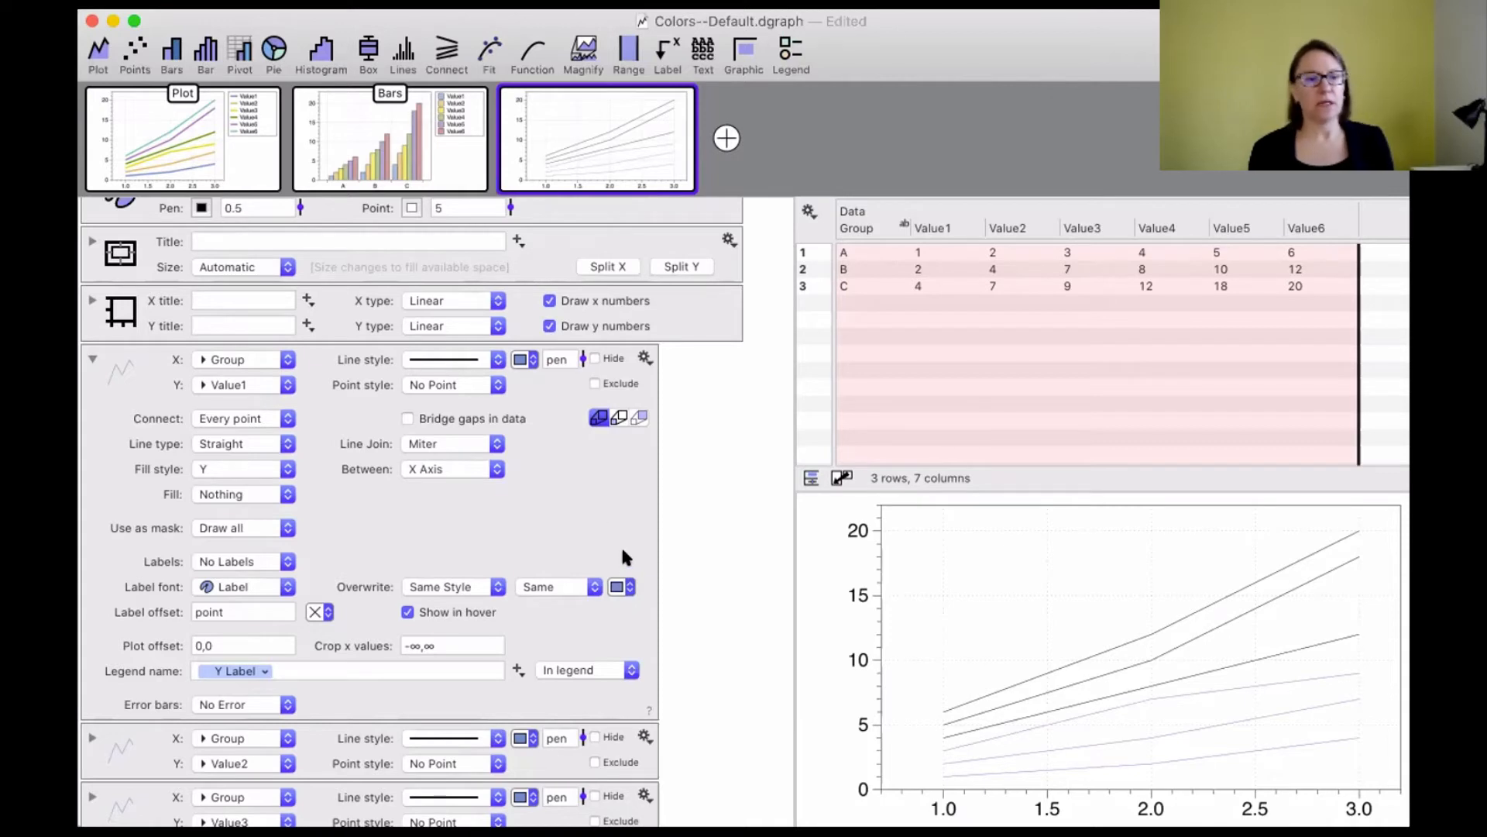
key("super+z")
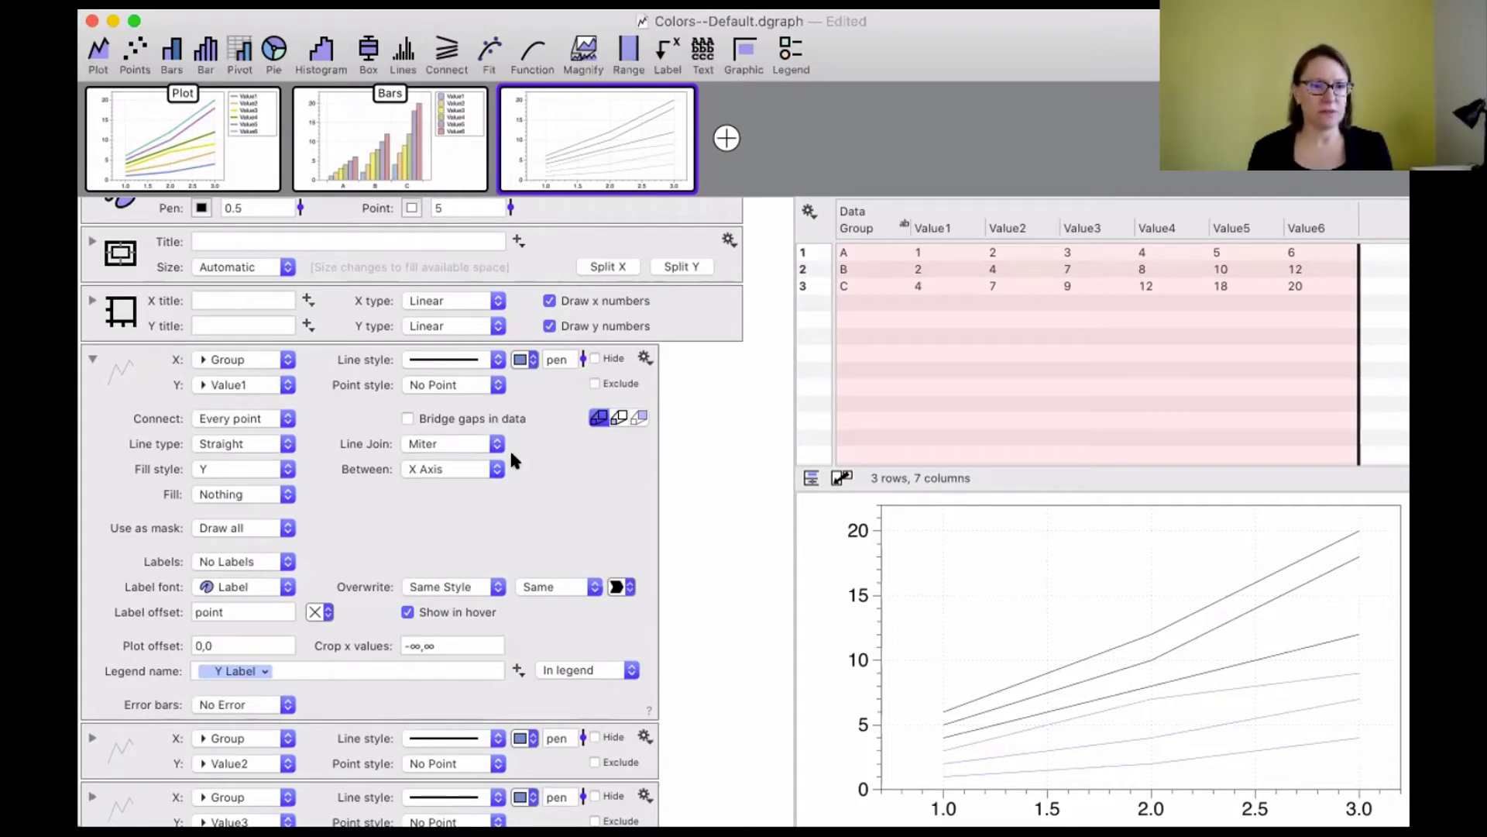
Set the Value1 plot's label font color to Line Color 1 and collapse the plot's details.
mouse_move(530, 418)
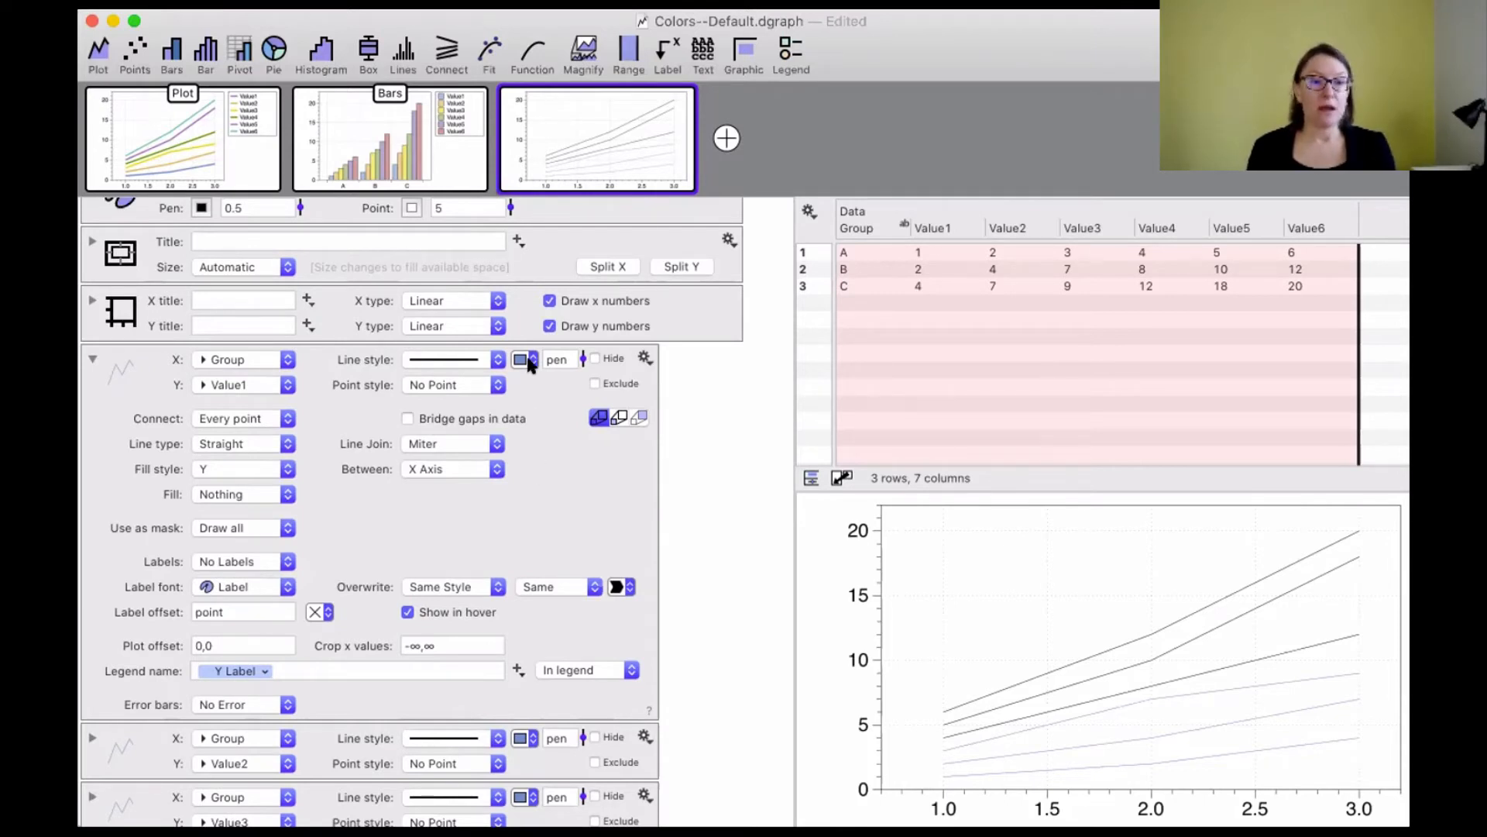
left_click(625, 588)
left_click(519, 514)
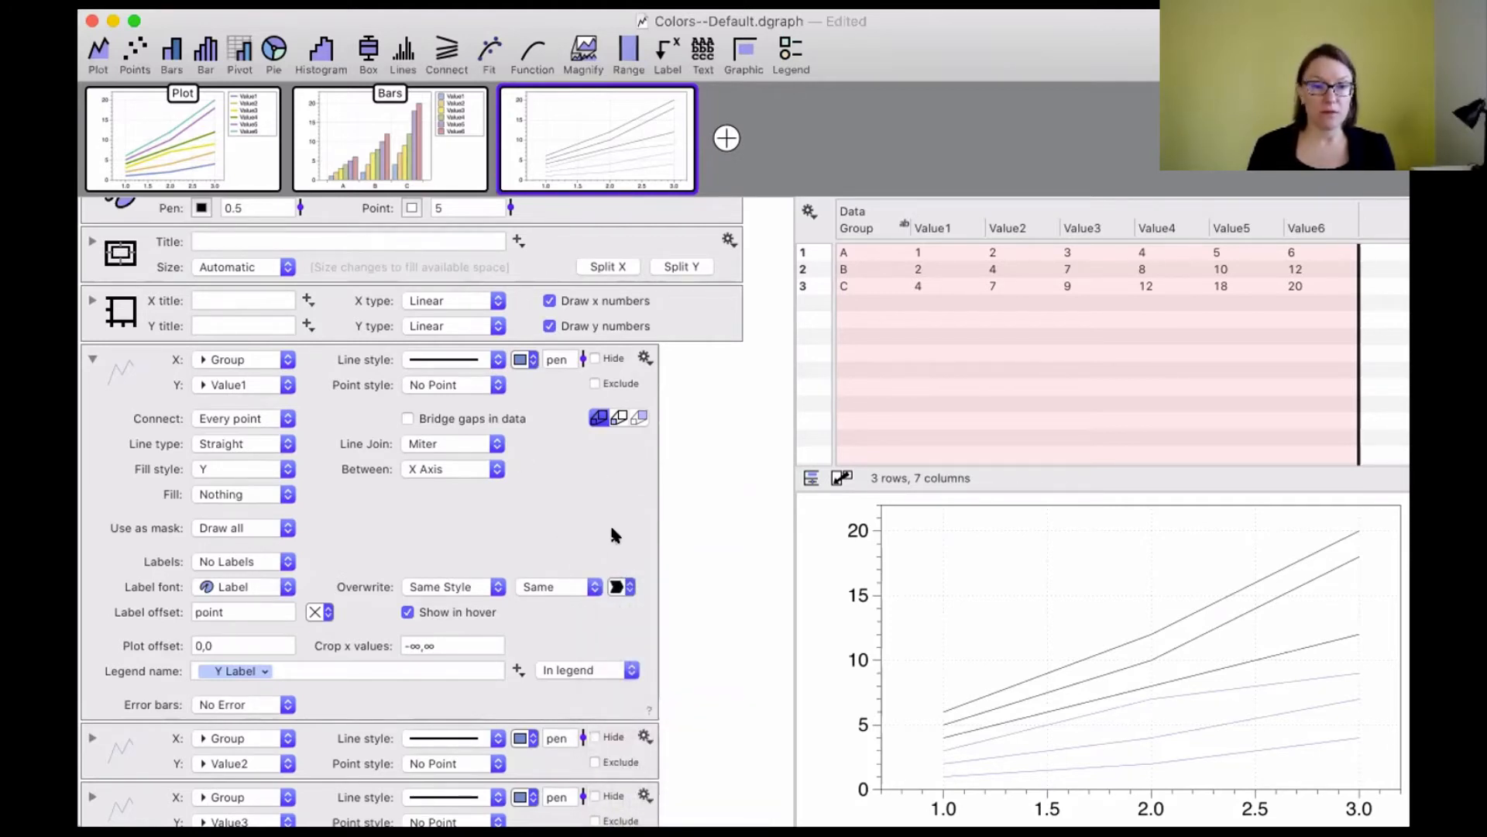
left_click(620, 587)
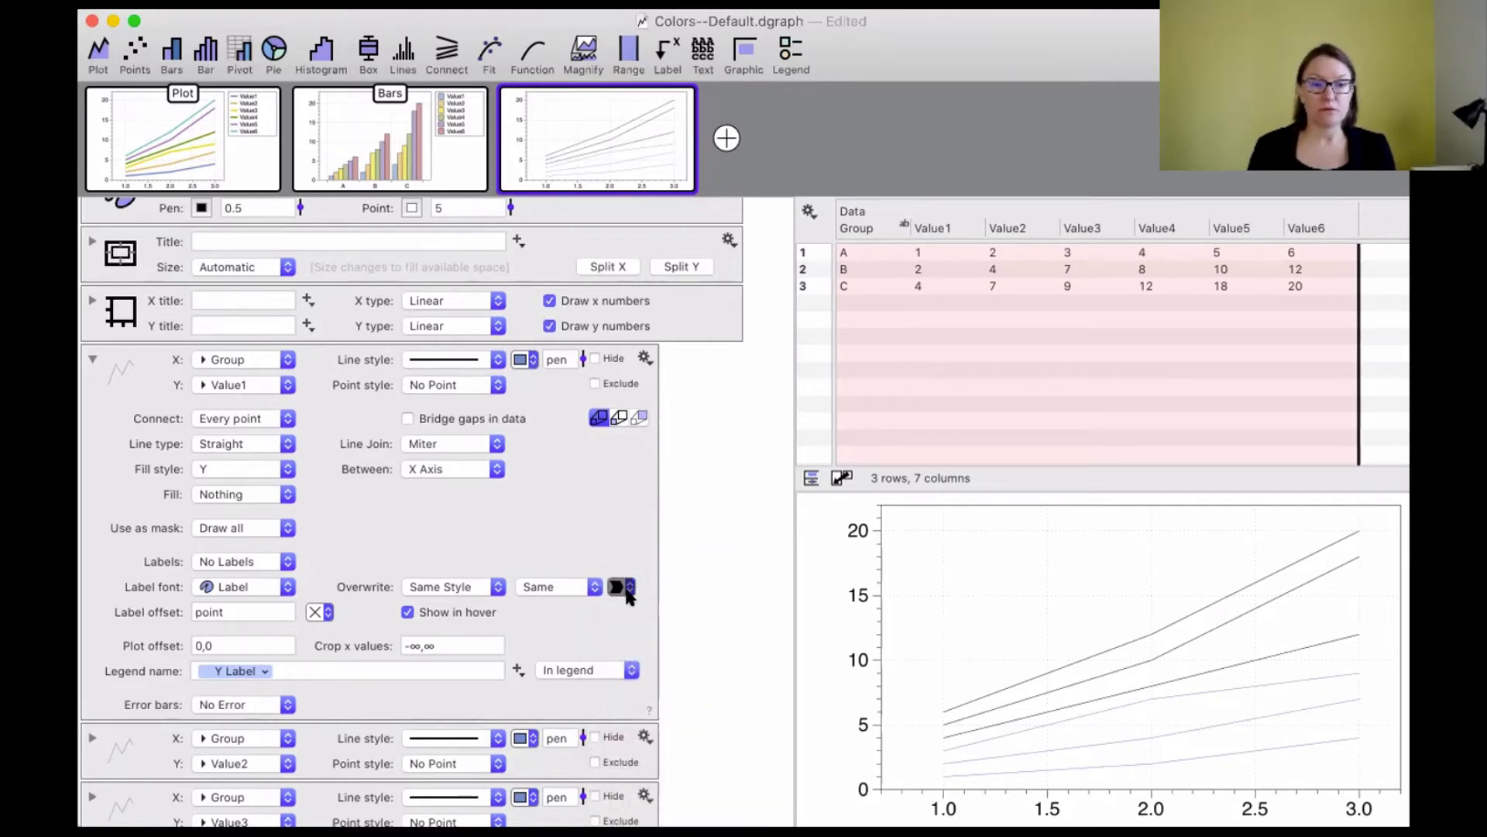
left_click(569, 502)
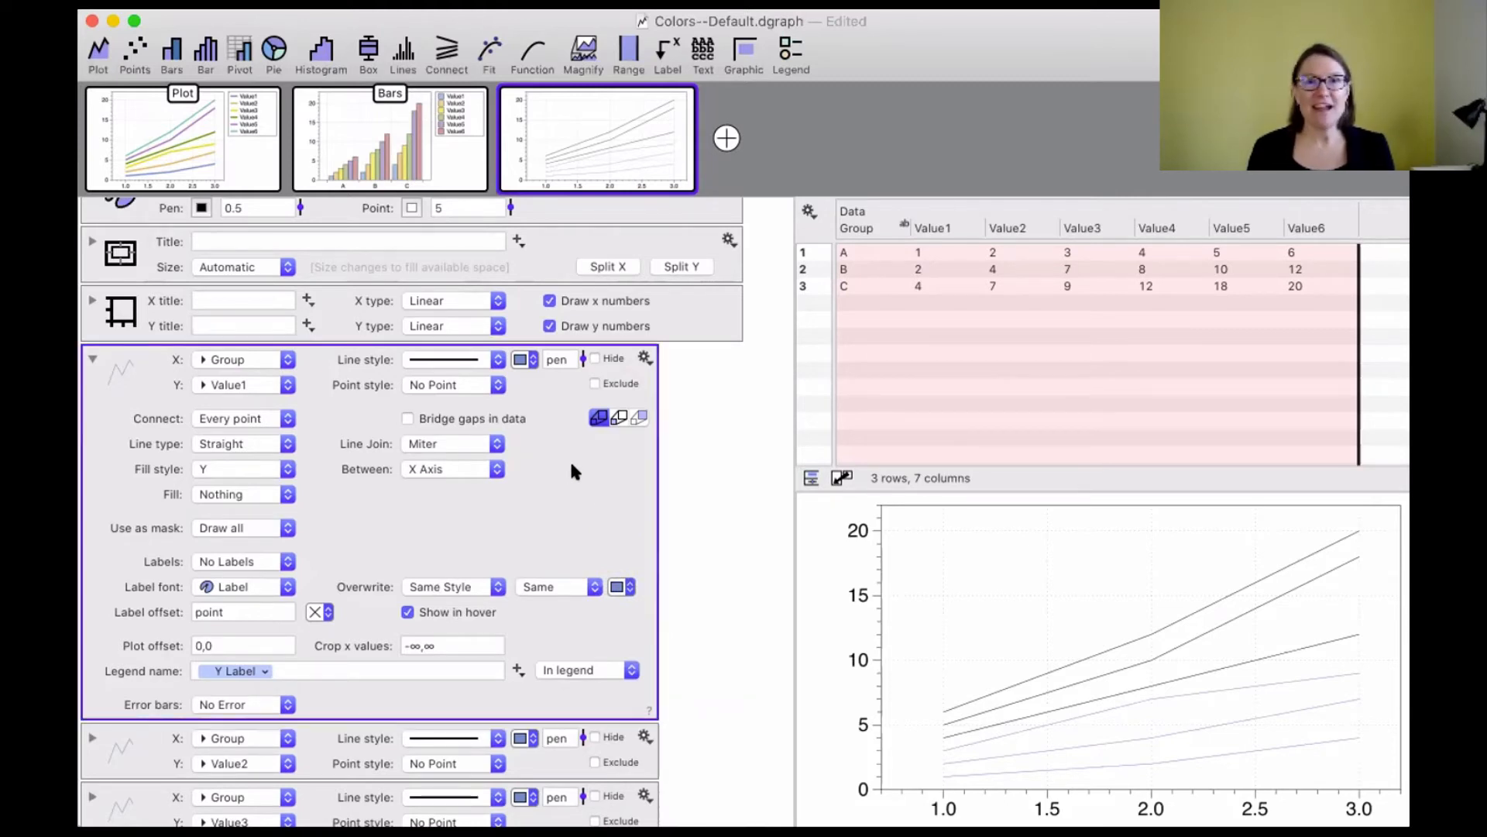
left_click(90, 360)
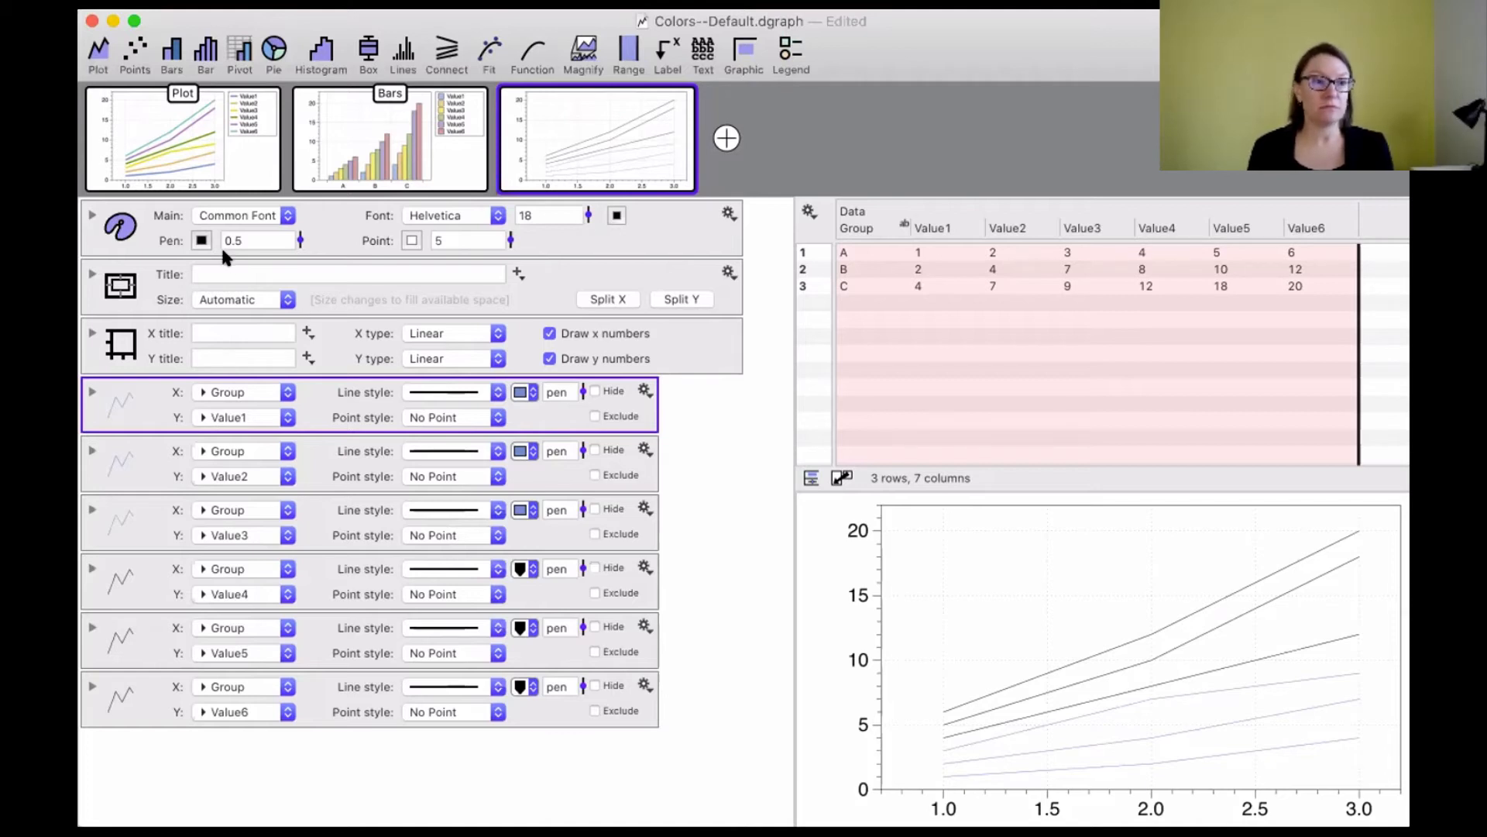
Change the line color of the Value1 plot to Line Color 2.
left_click(138, 215)
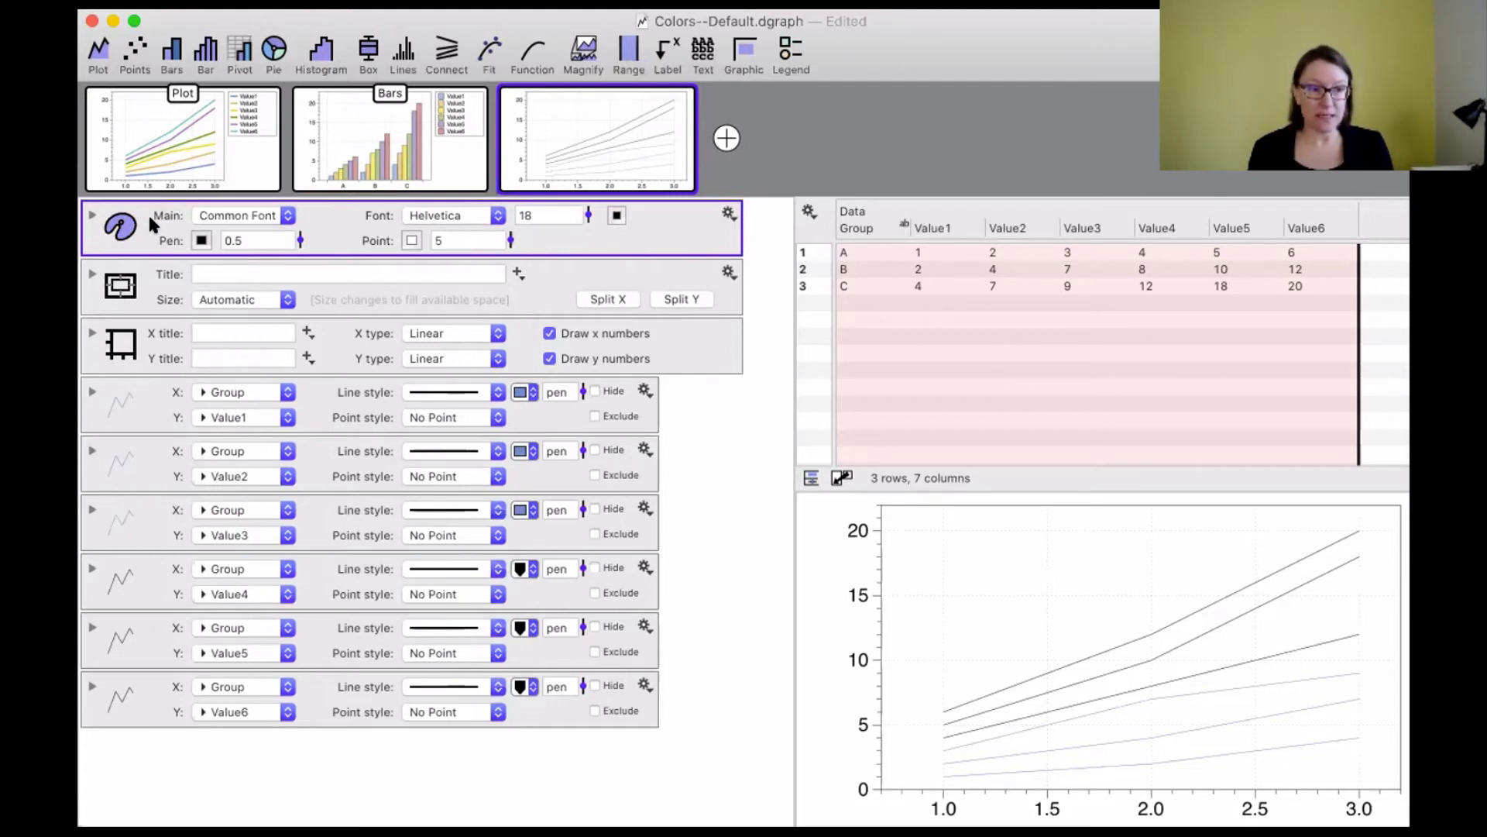
mouse_move(547, 139)
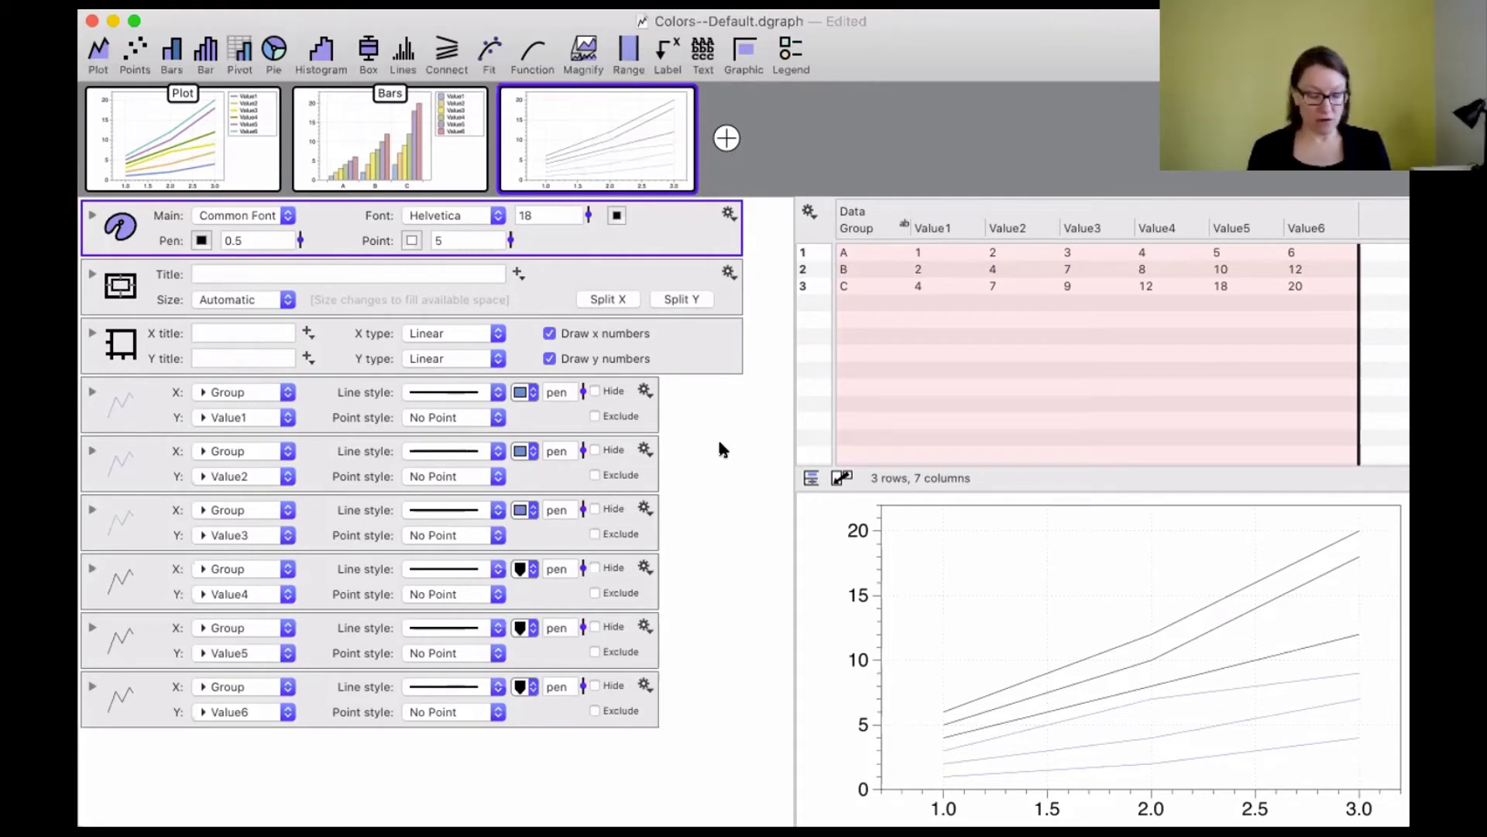
left_click(726, 512)
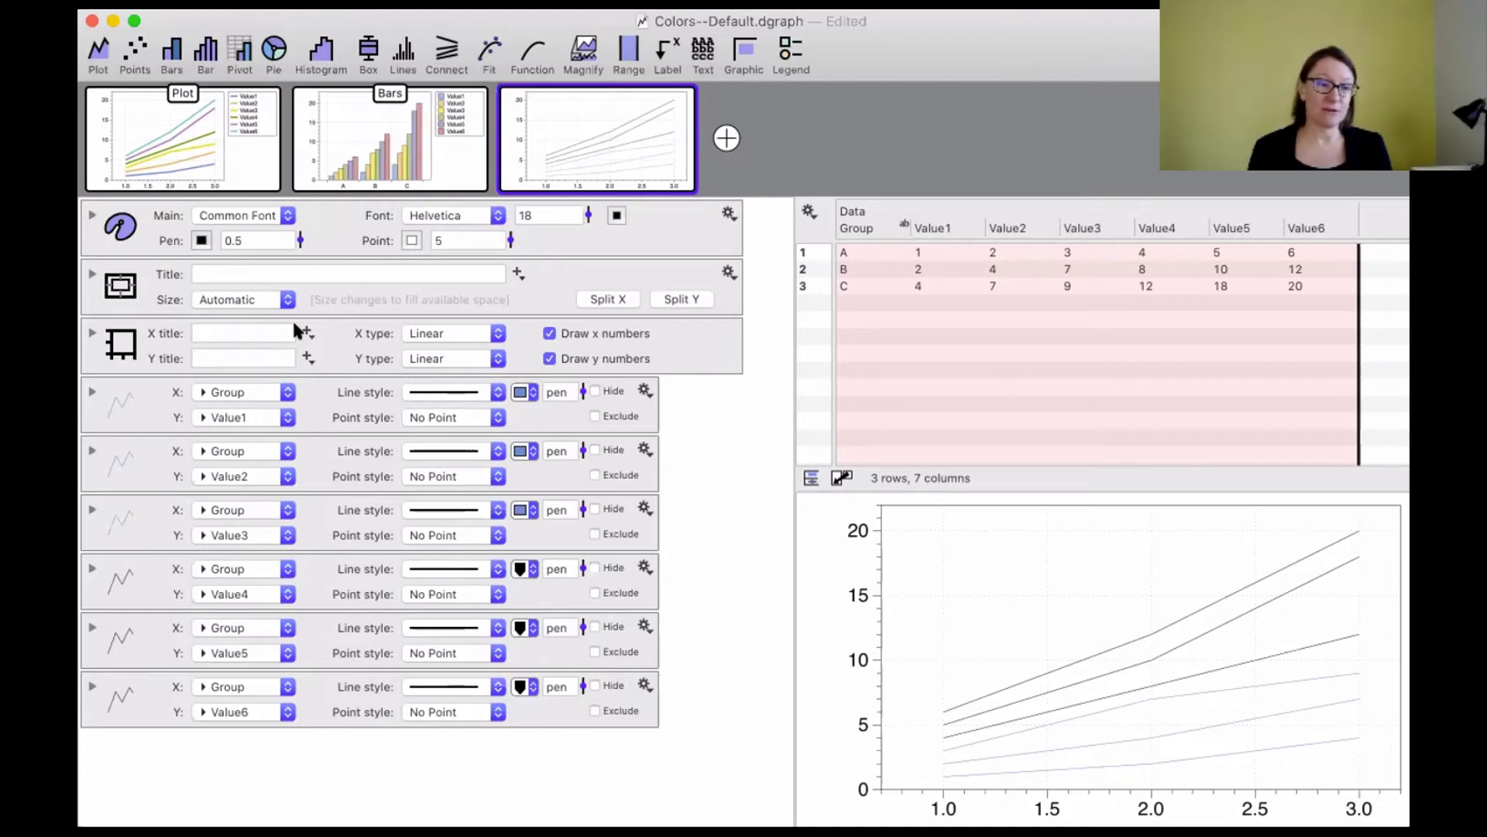
left_click(525, 392)
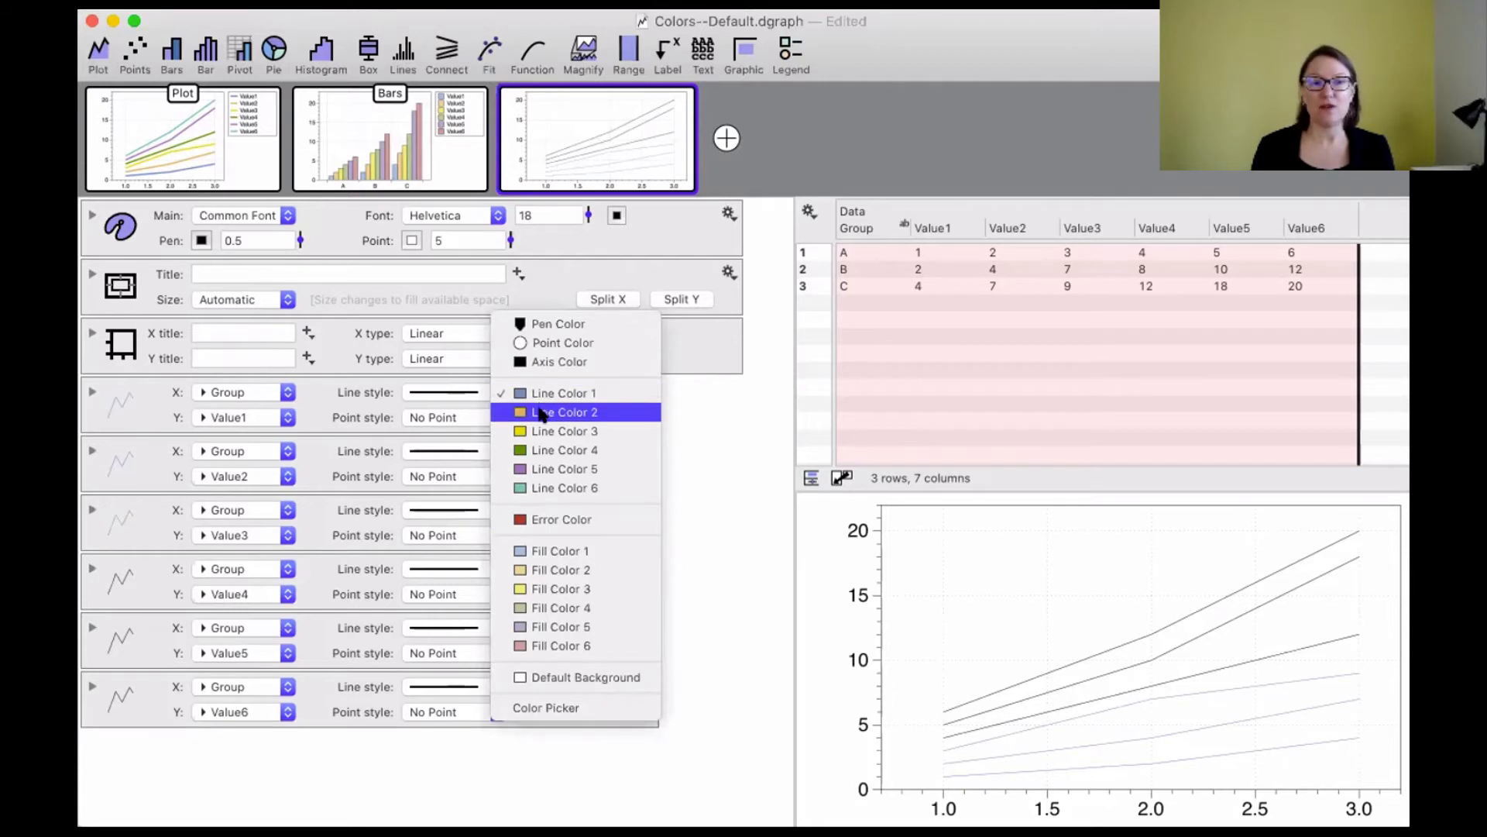
left_click(536, 412)
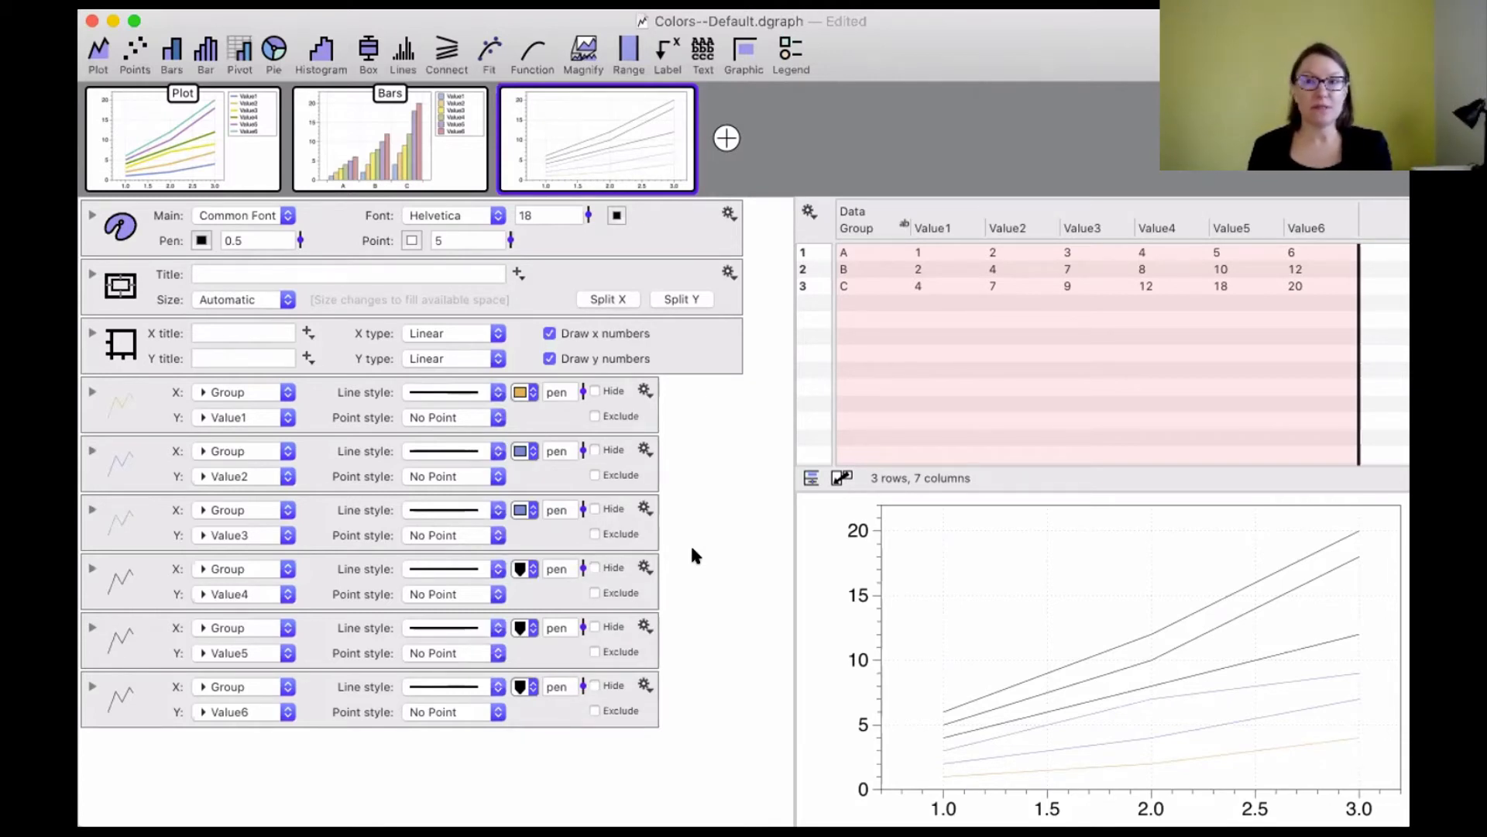
left_click(113, 226)
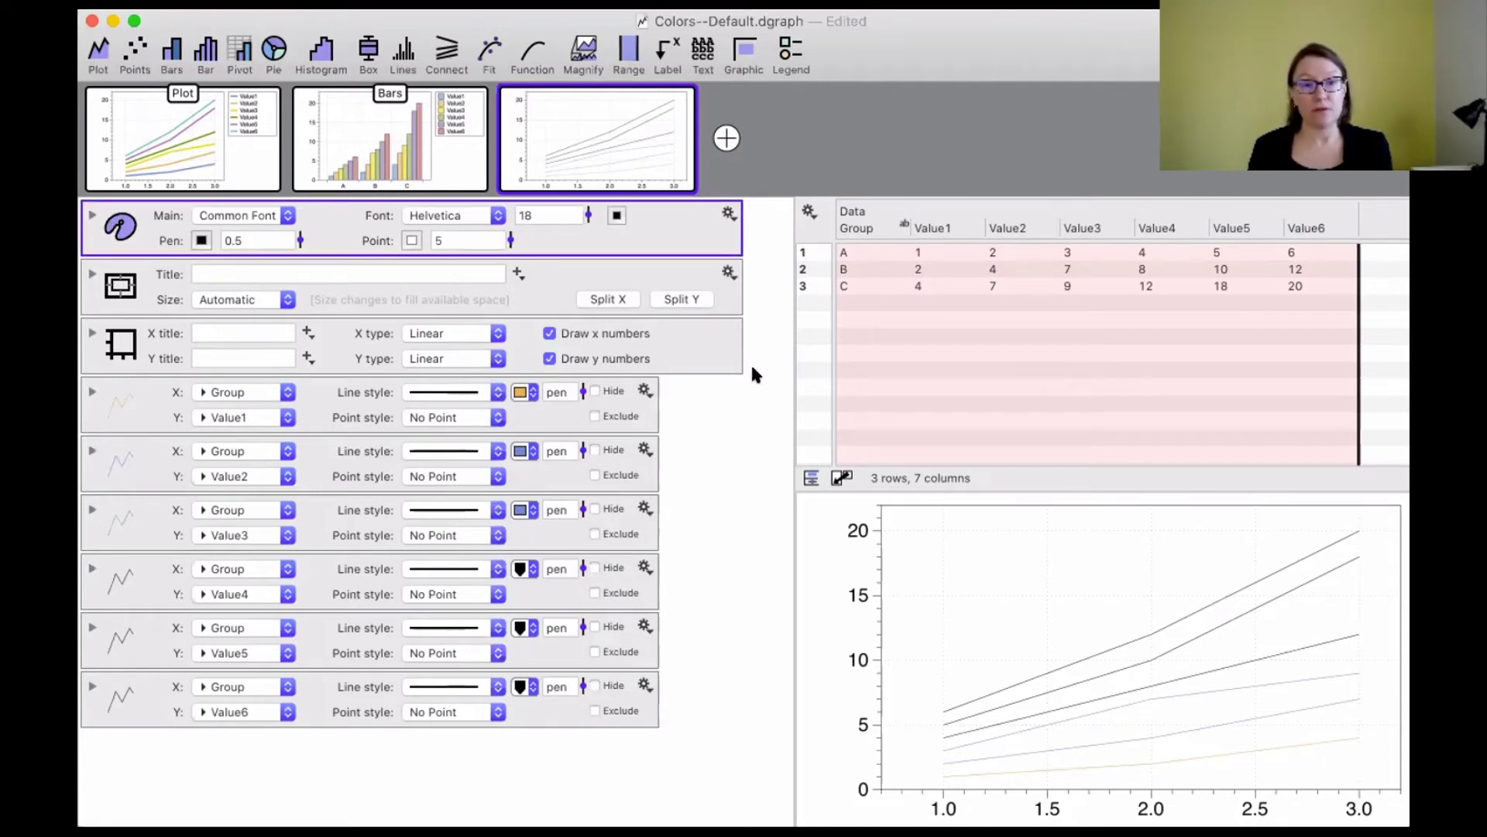
left_click_drag(751, 363, 695, 203)
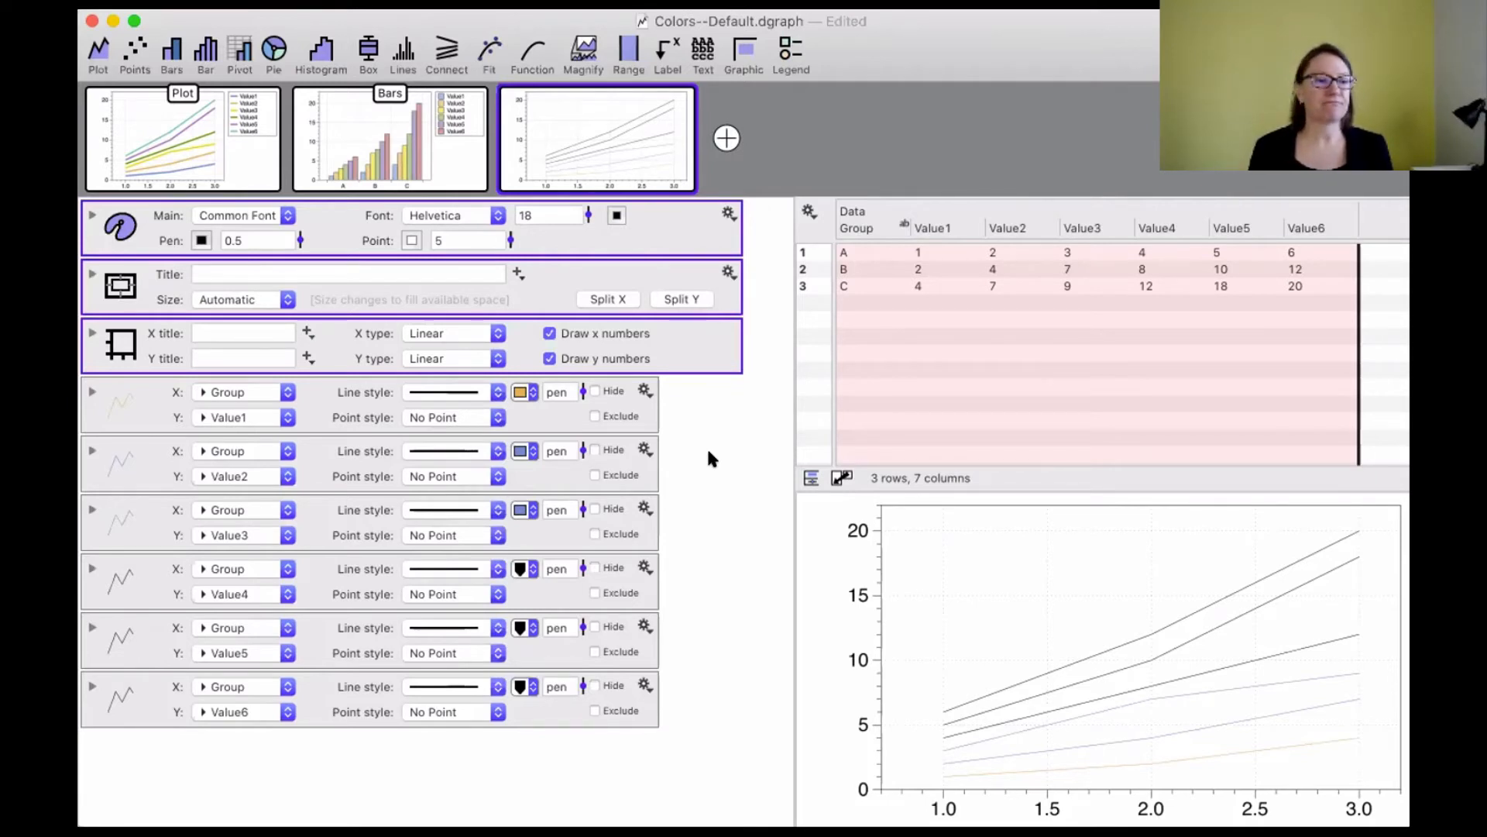
left_click(748, 476)
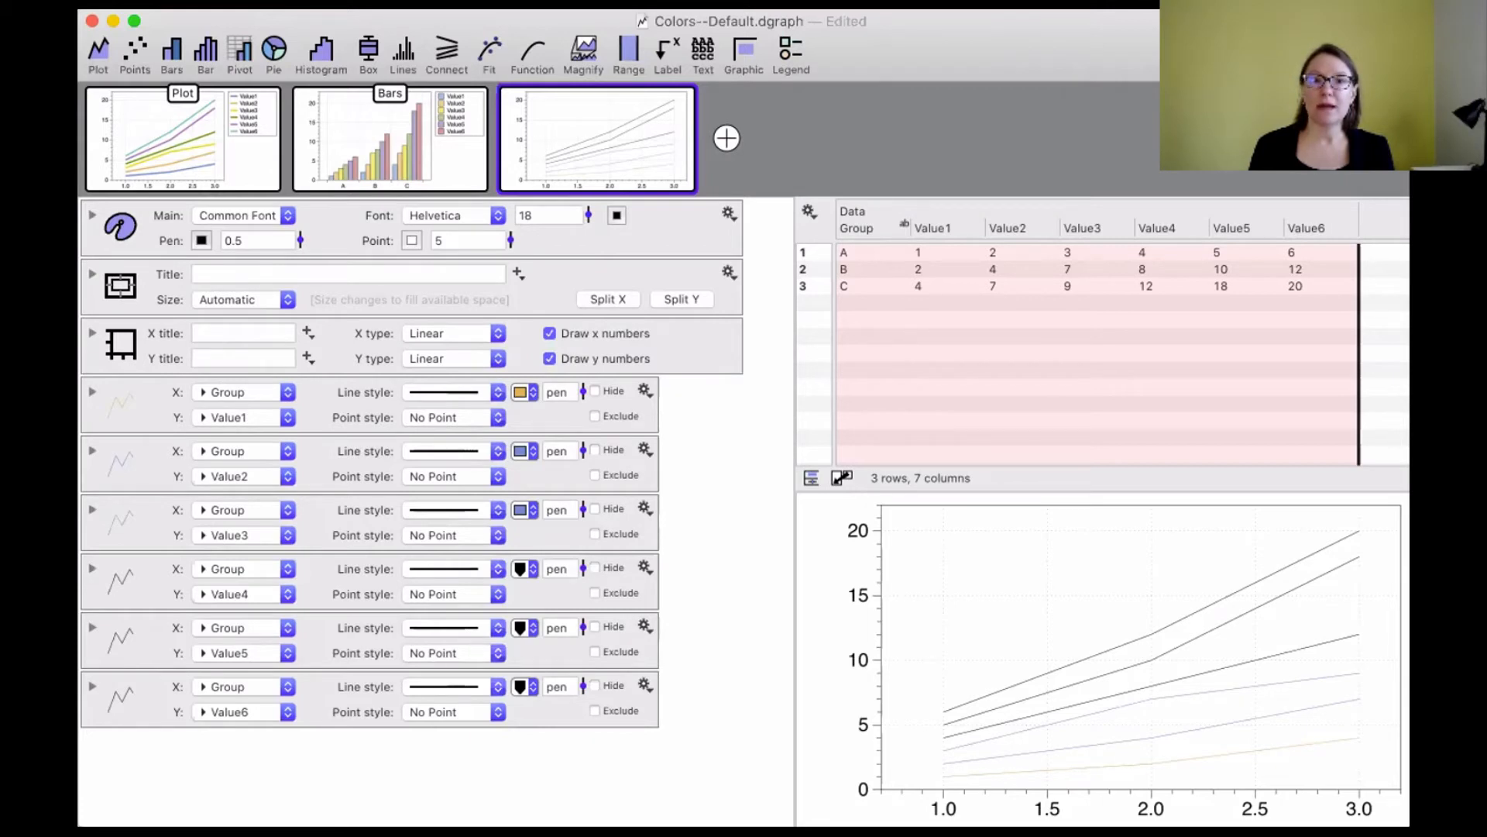
Switch to the slide presentation and advance from the Key Features slide to "Color scheme using Text Data".
key("super+Tab")
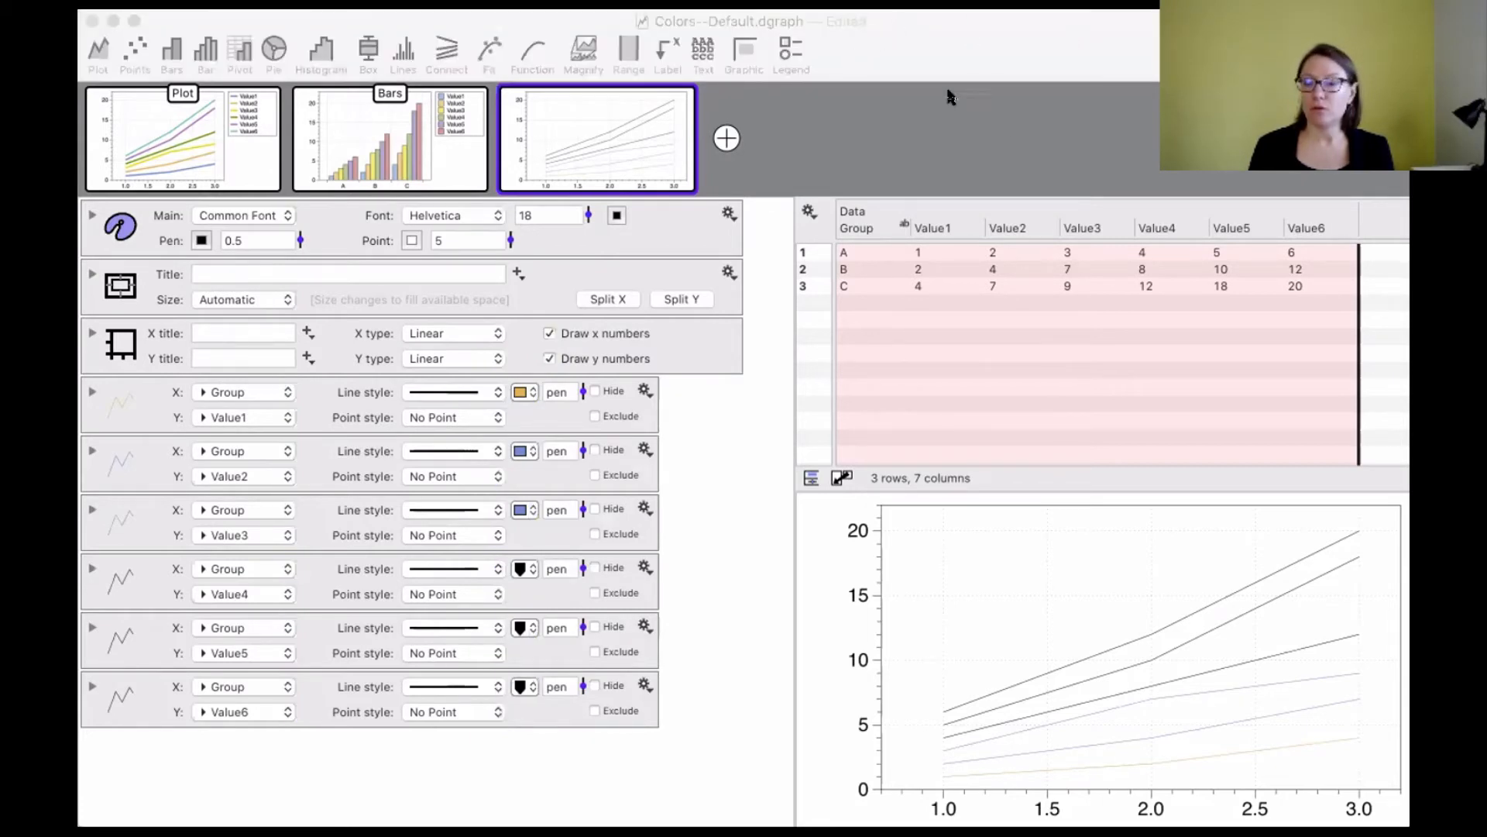
key("super+Tab")
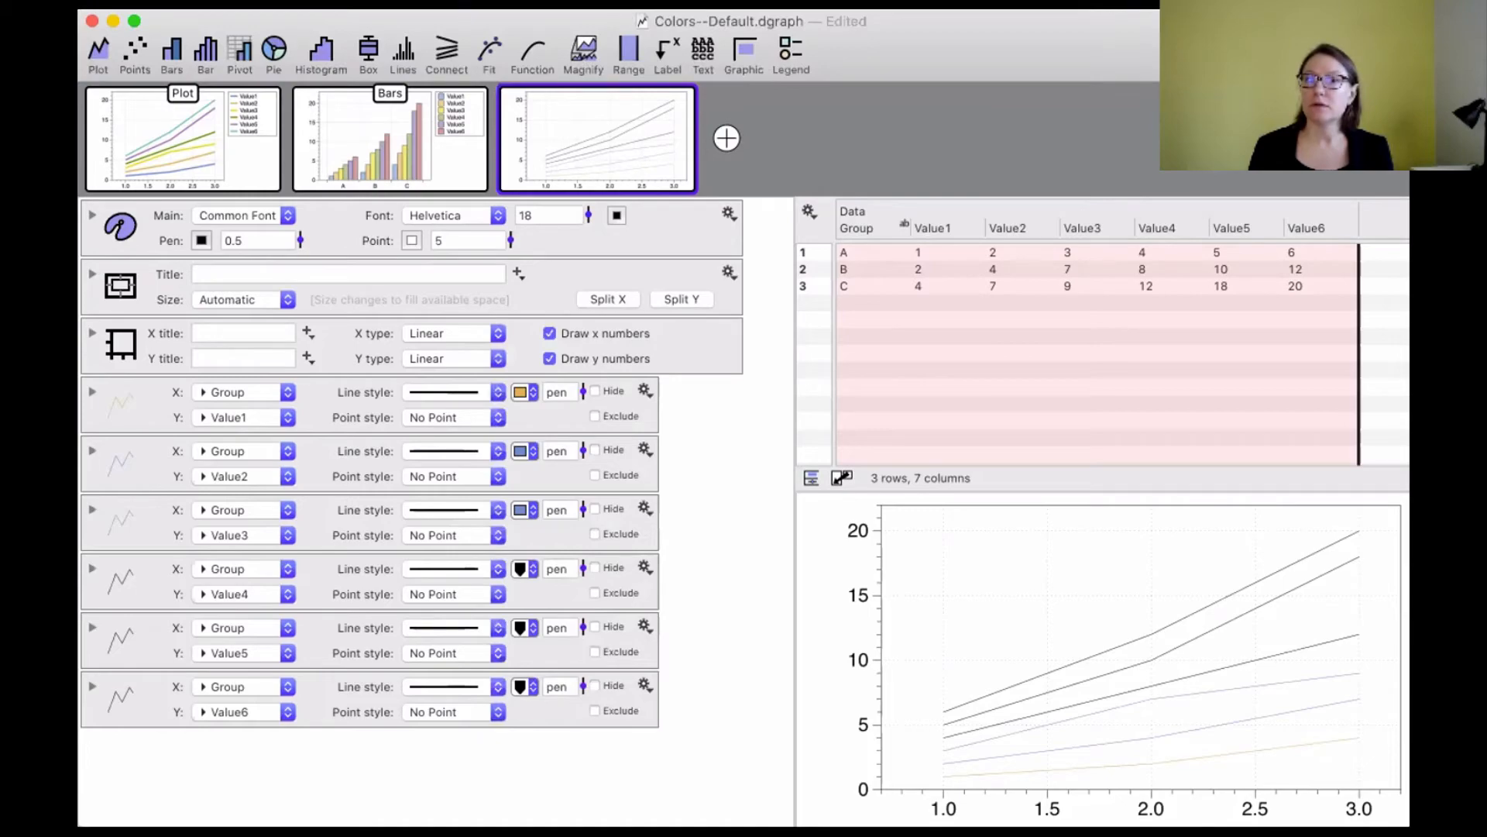
key("super+Tab")
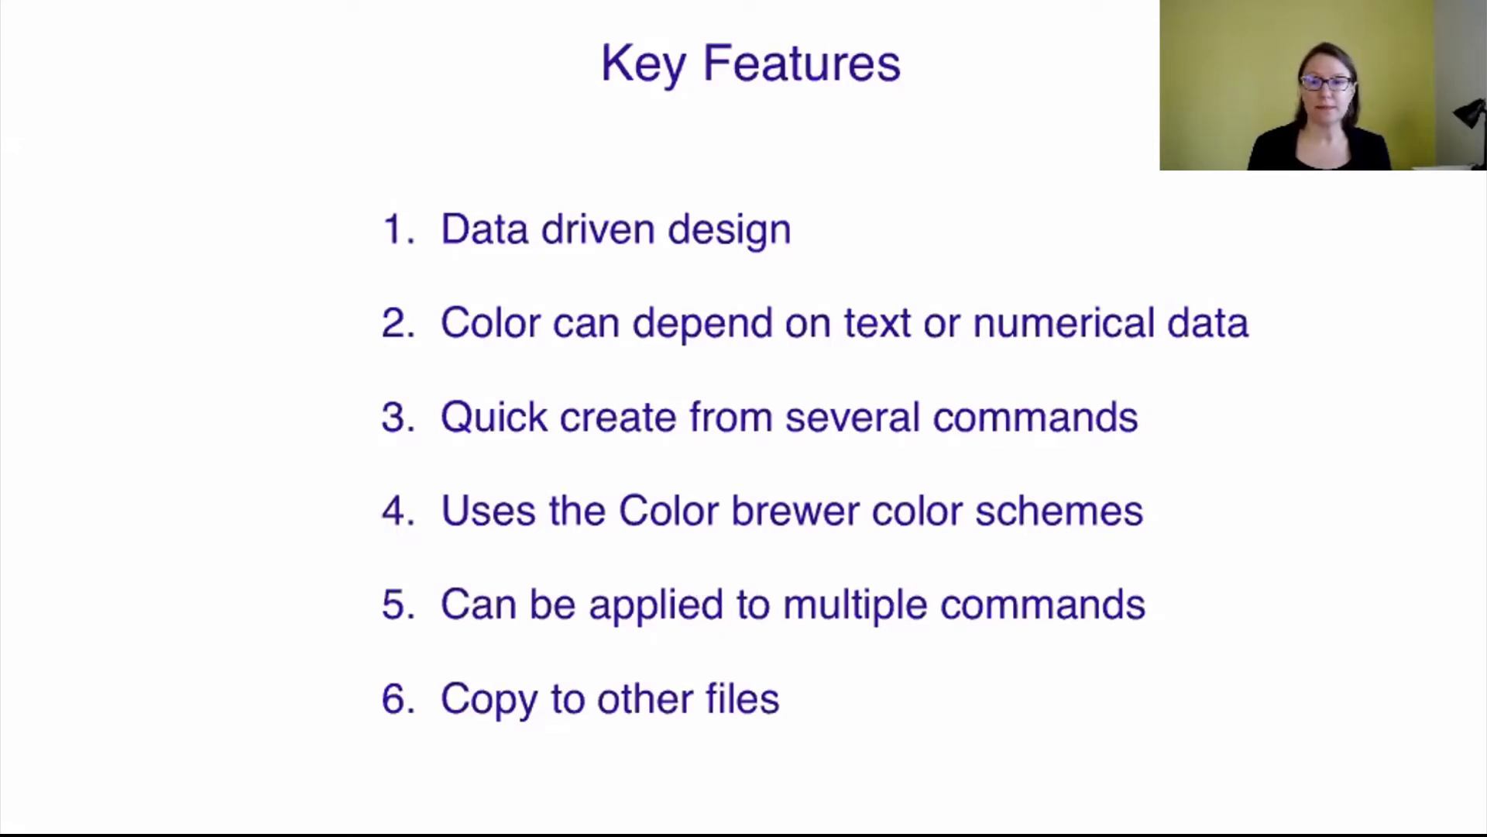
key("Right")
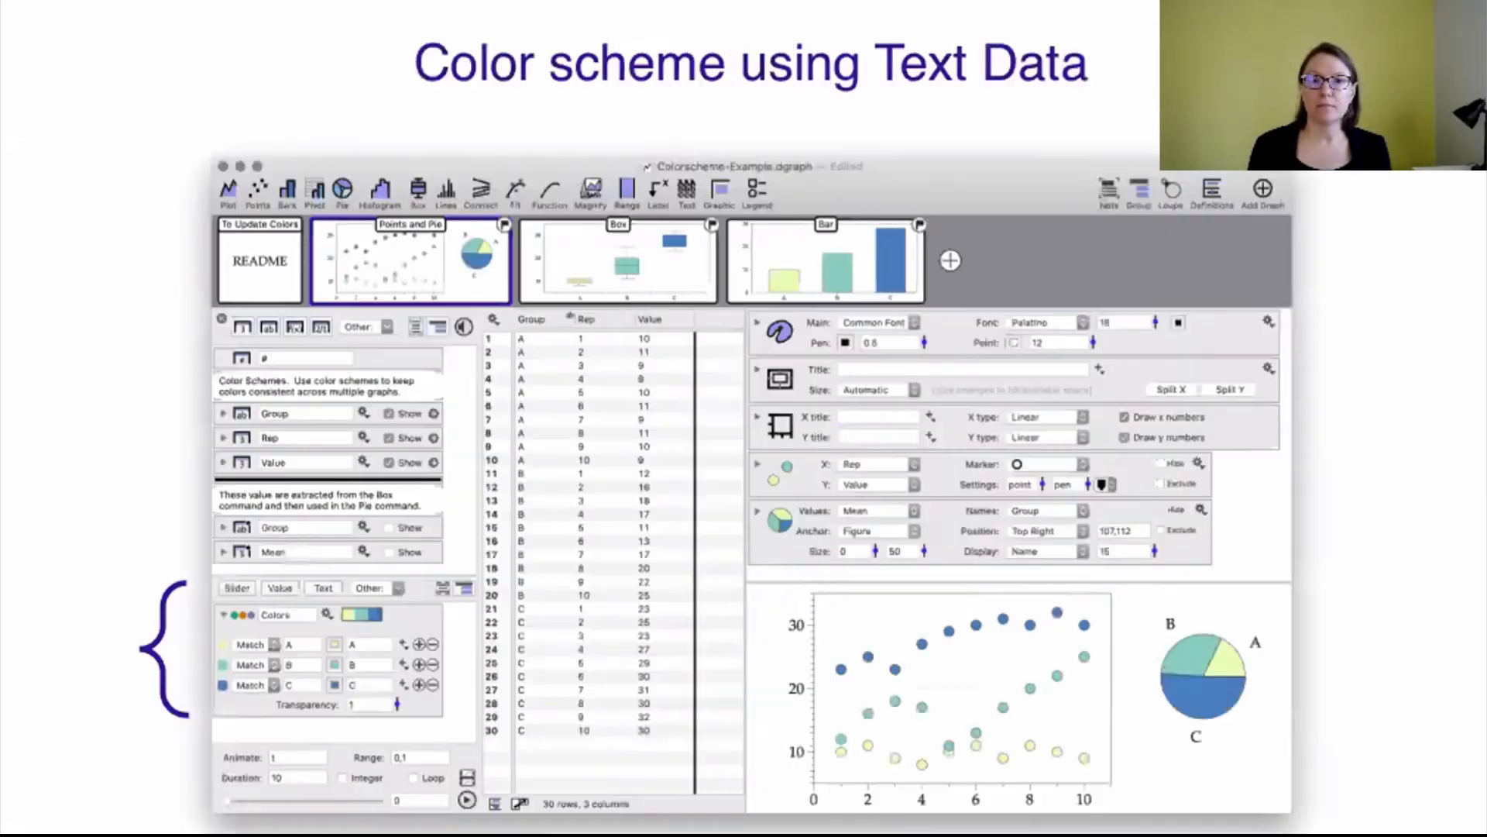
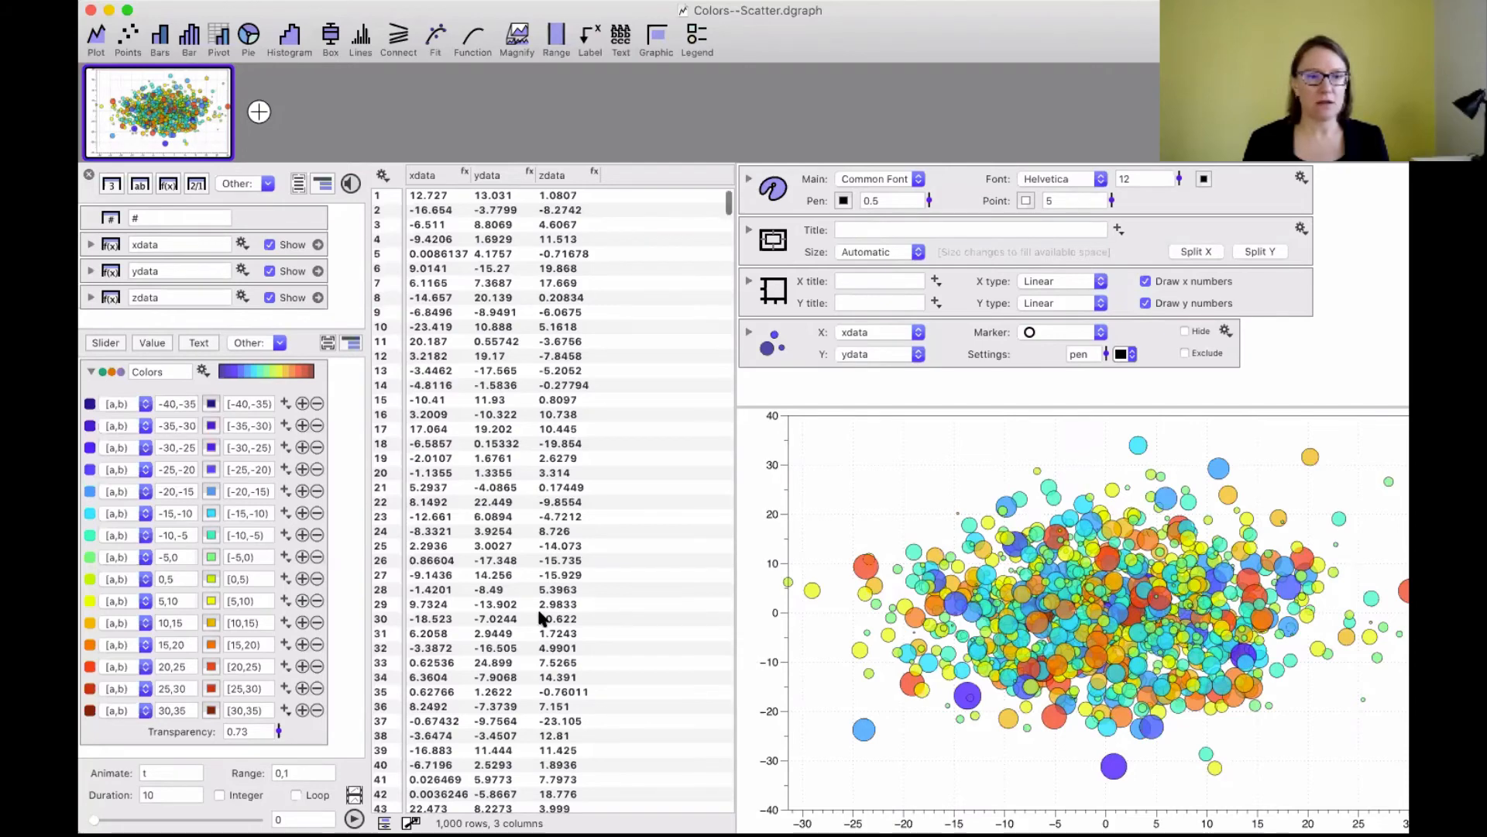
Add a new graph to Colors--Scatter.dgraph with a Points plot of ydata against xdata.
scroll(540, 612, "down", 10)
scroll(527, 581, "up", 15)
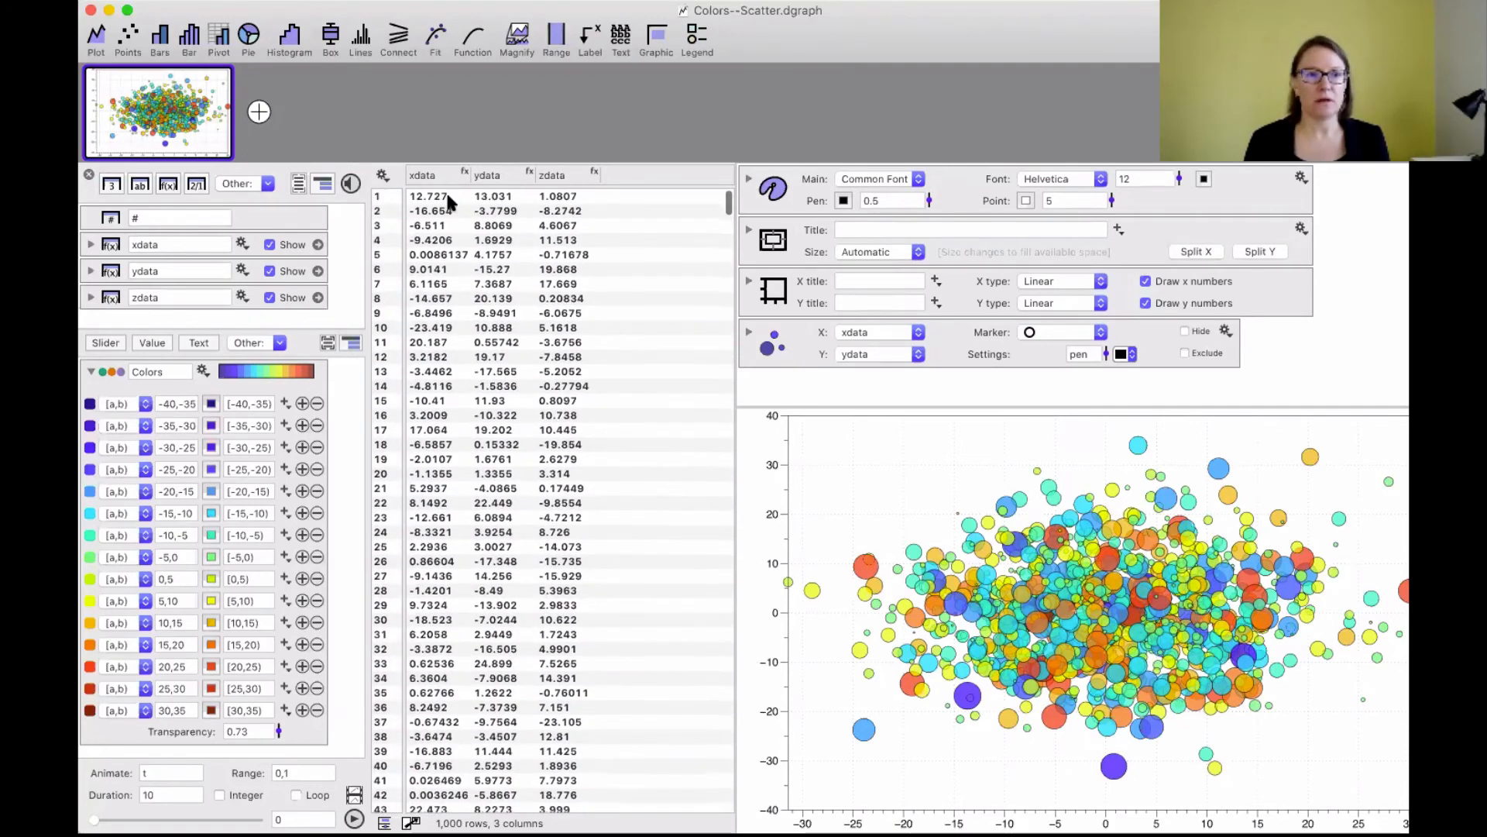
left_click(258, 113)
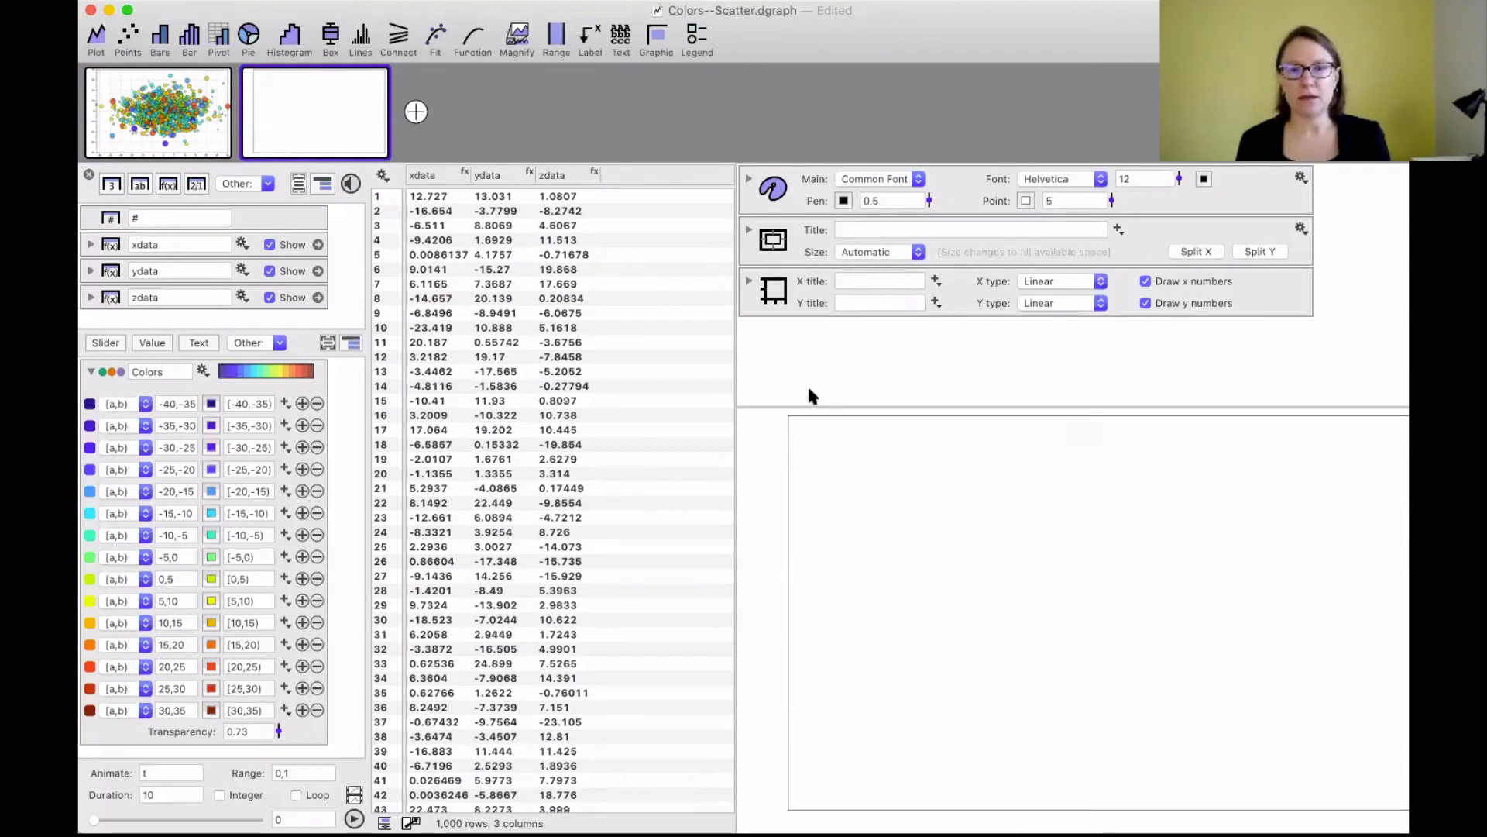
left_click(428, 179)
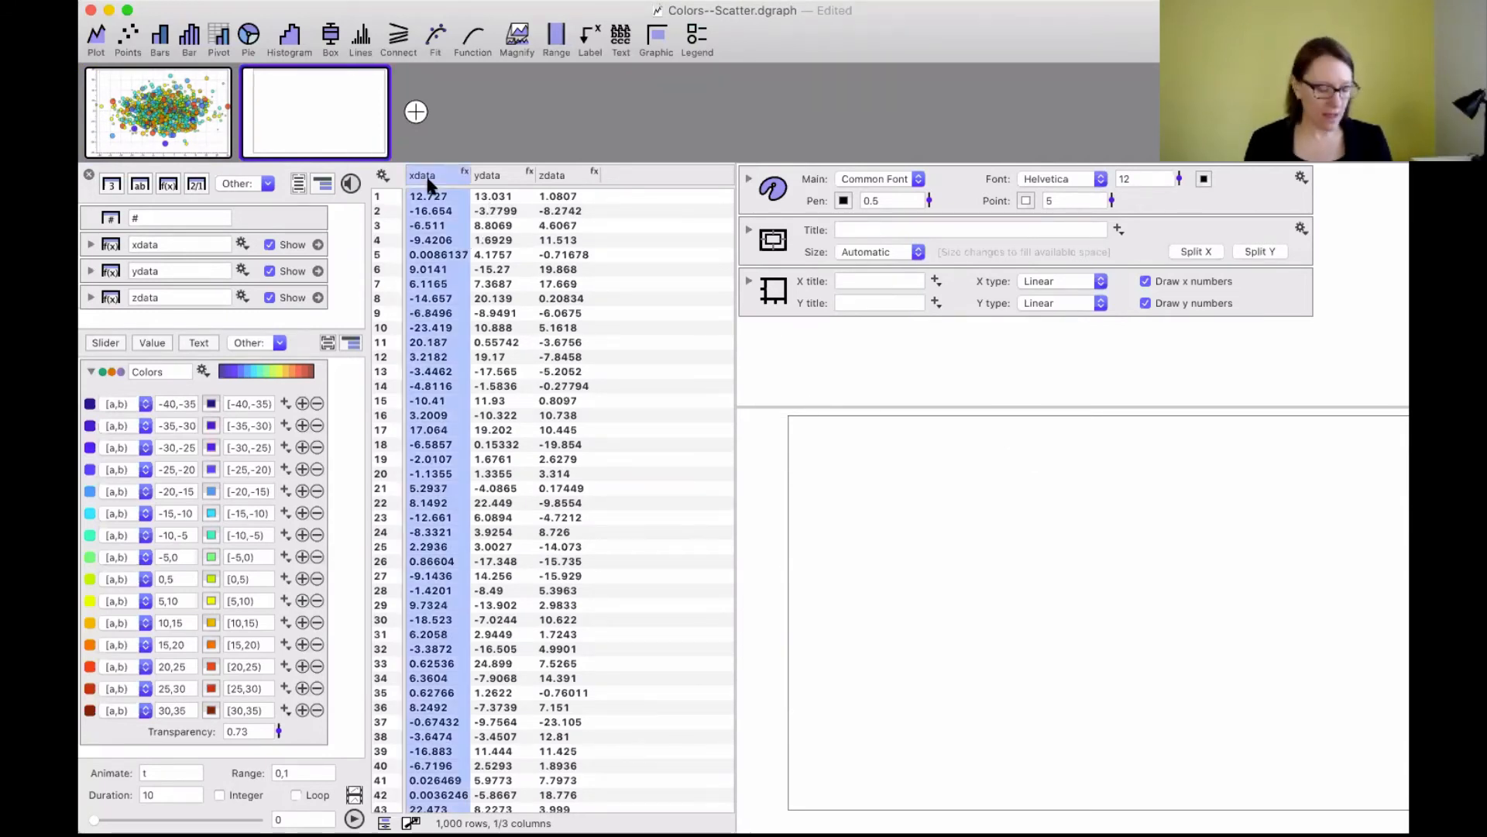
left_click(493, 180, "shift")
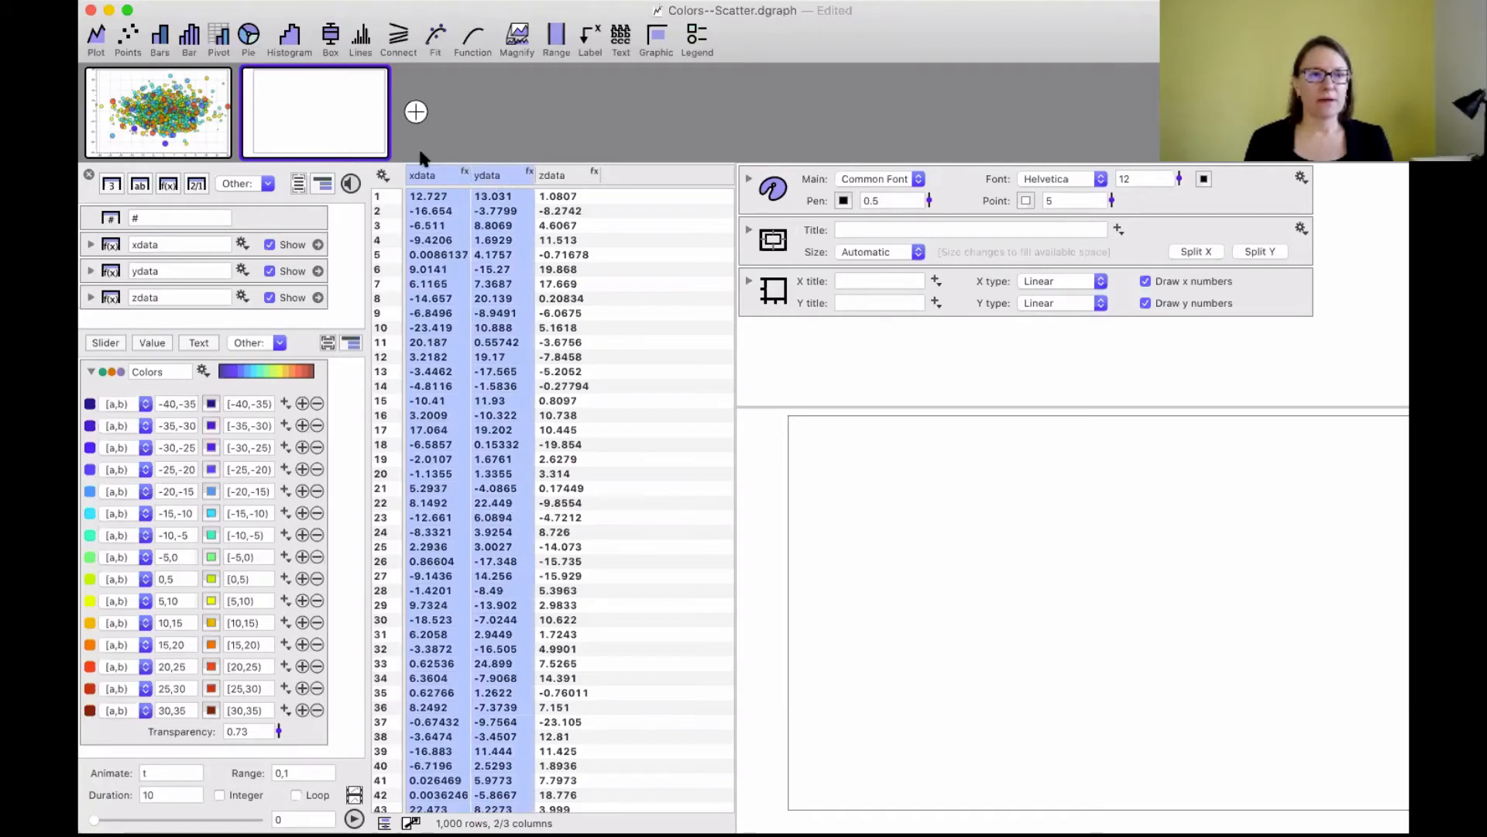
left_click(128, 37)
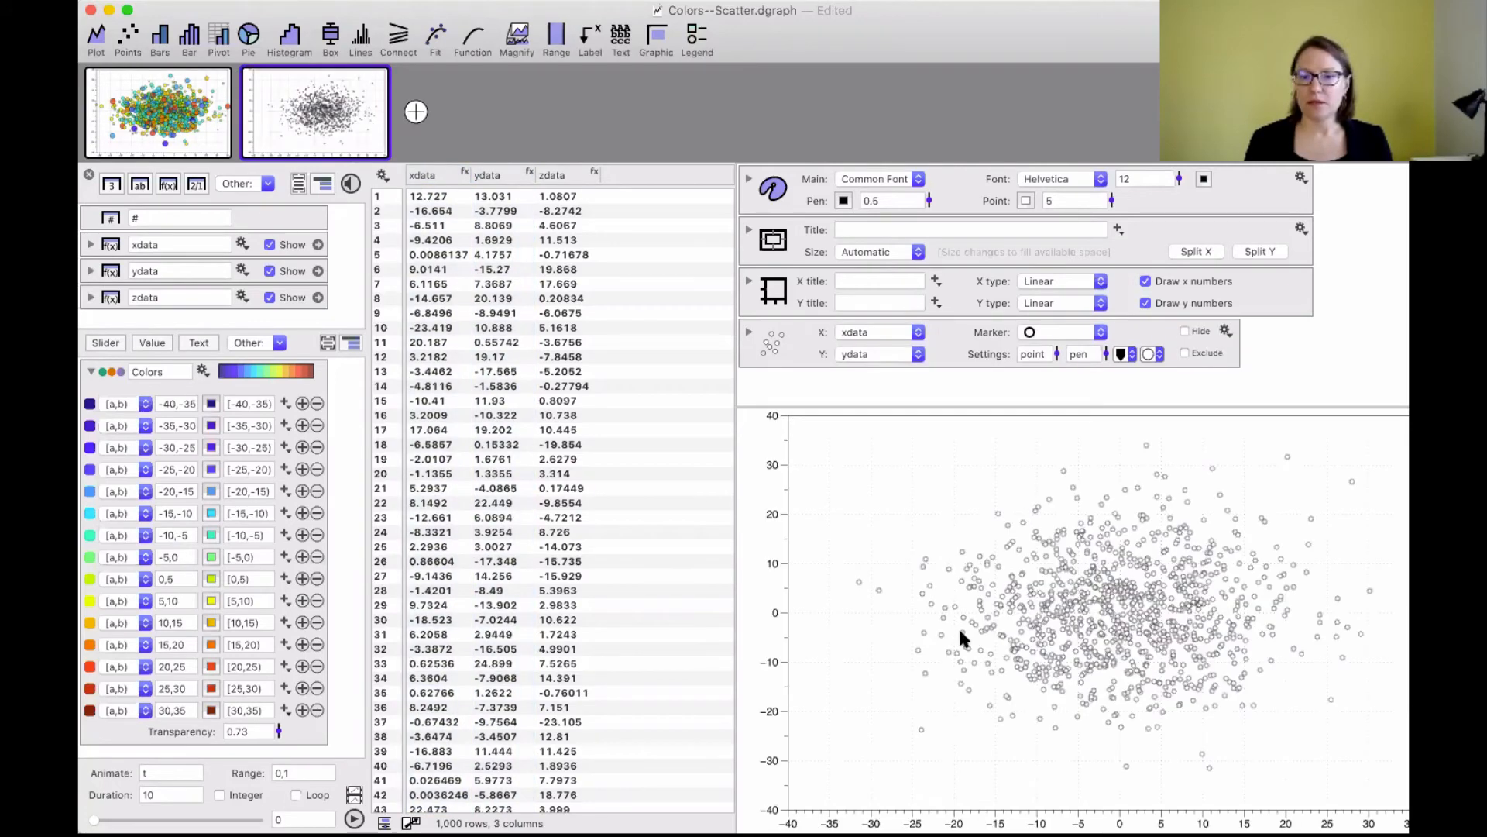
Expand the details of the Points plot and review its available marker styles without changing the marker.
left_click(777, 341)
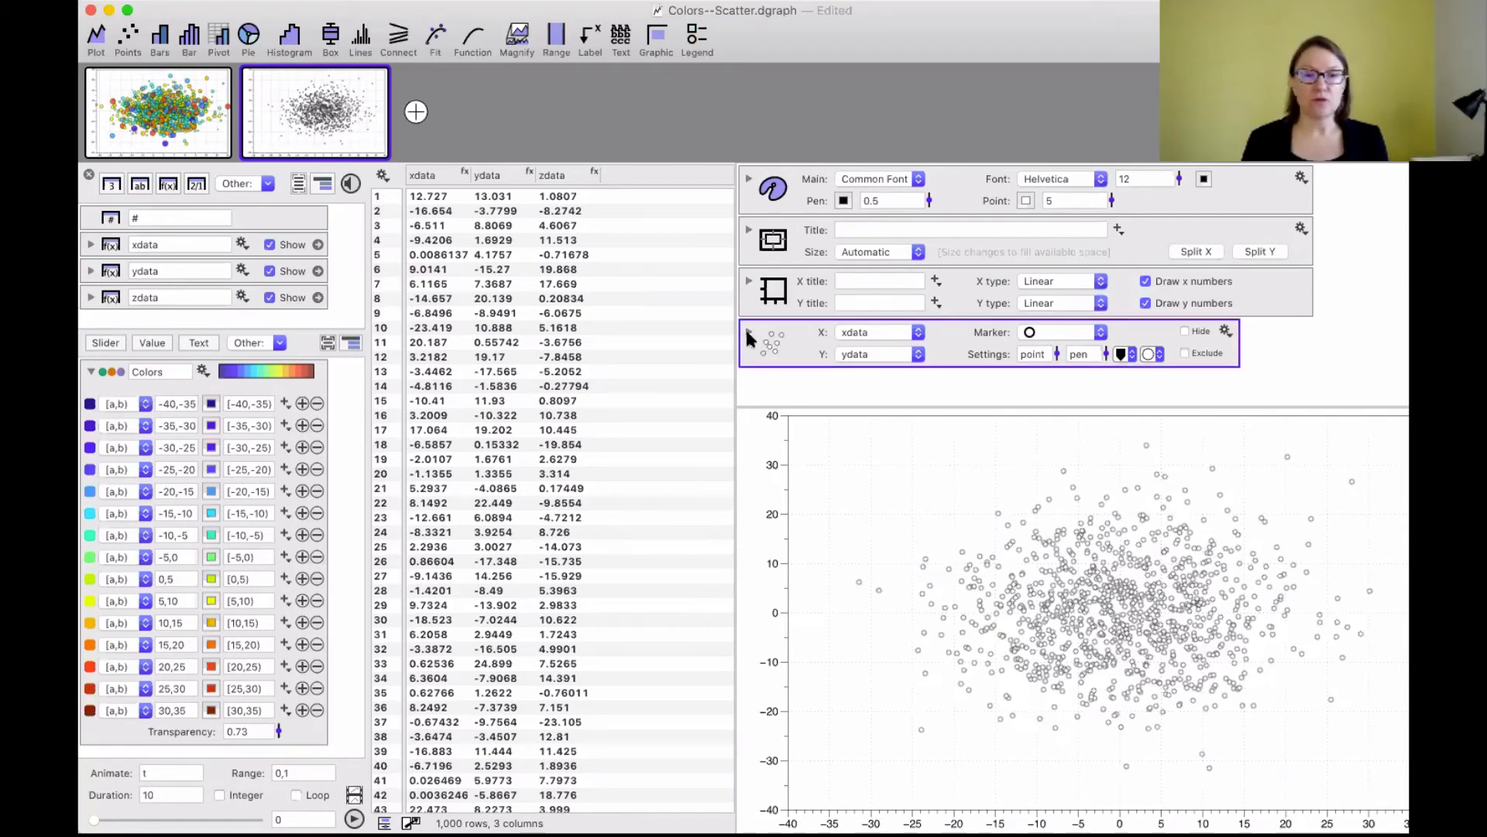
left_click(748, 334)
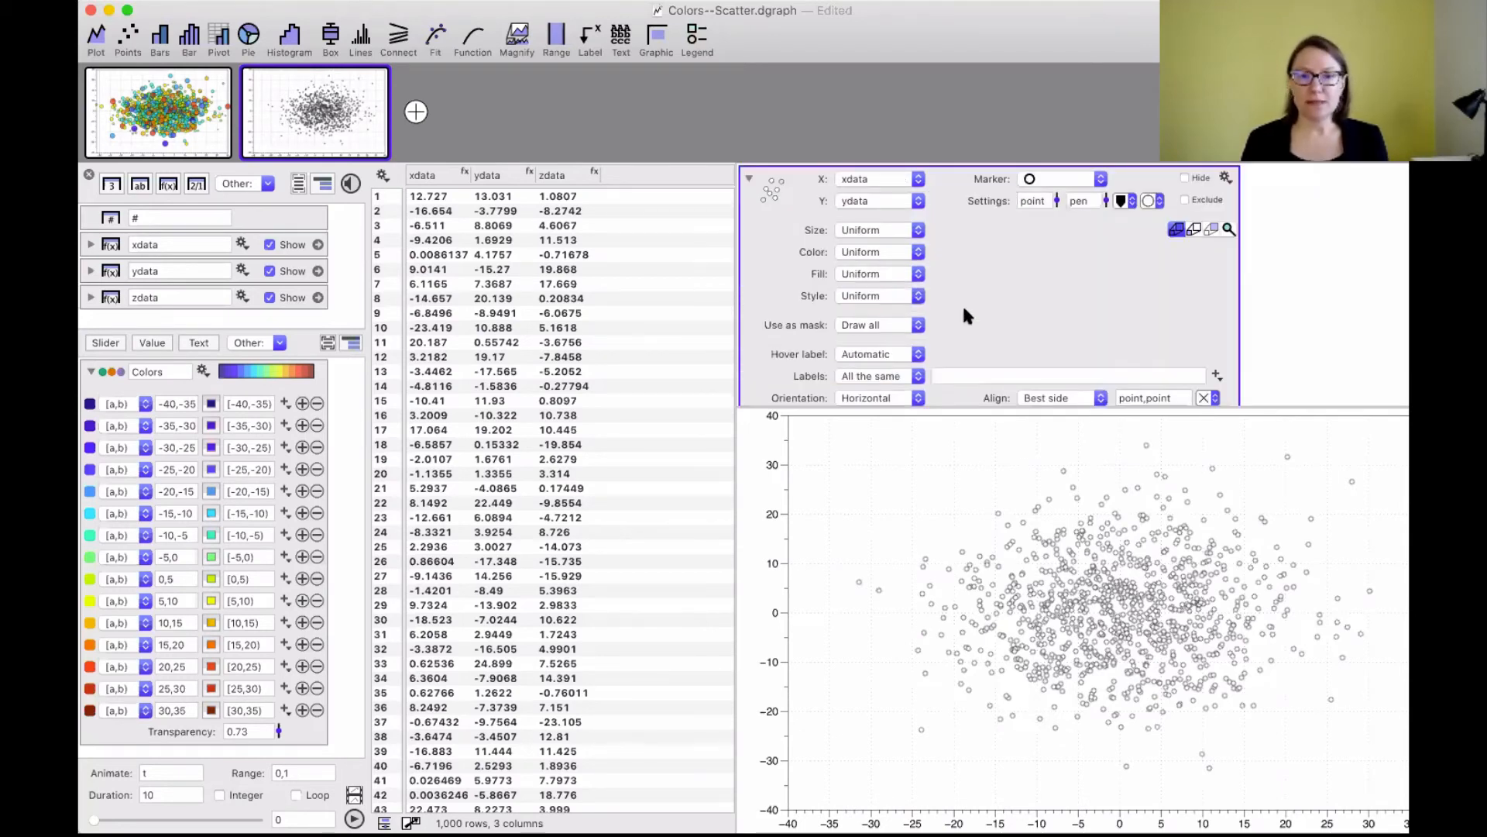
scroll(987, 311, "up", 3)
scroll(987, 311, "down", 4)
scroll(987, 311, "up", 2)
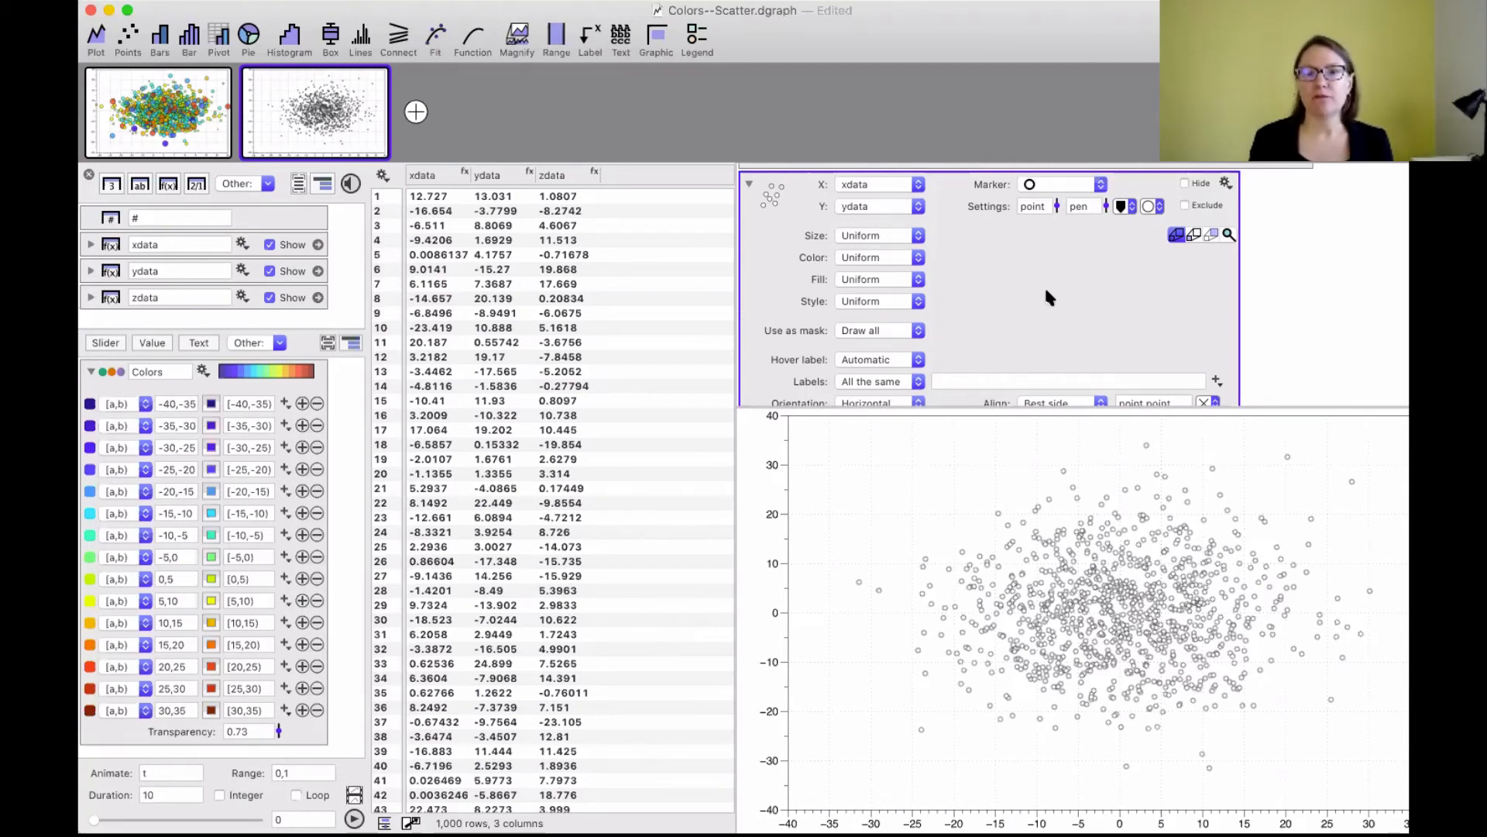
left_click(1035, 188)
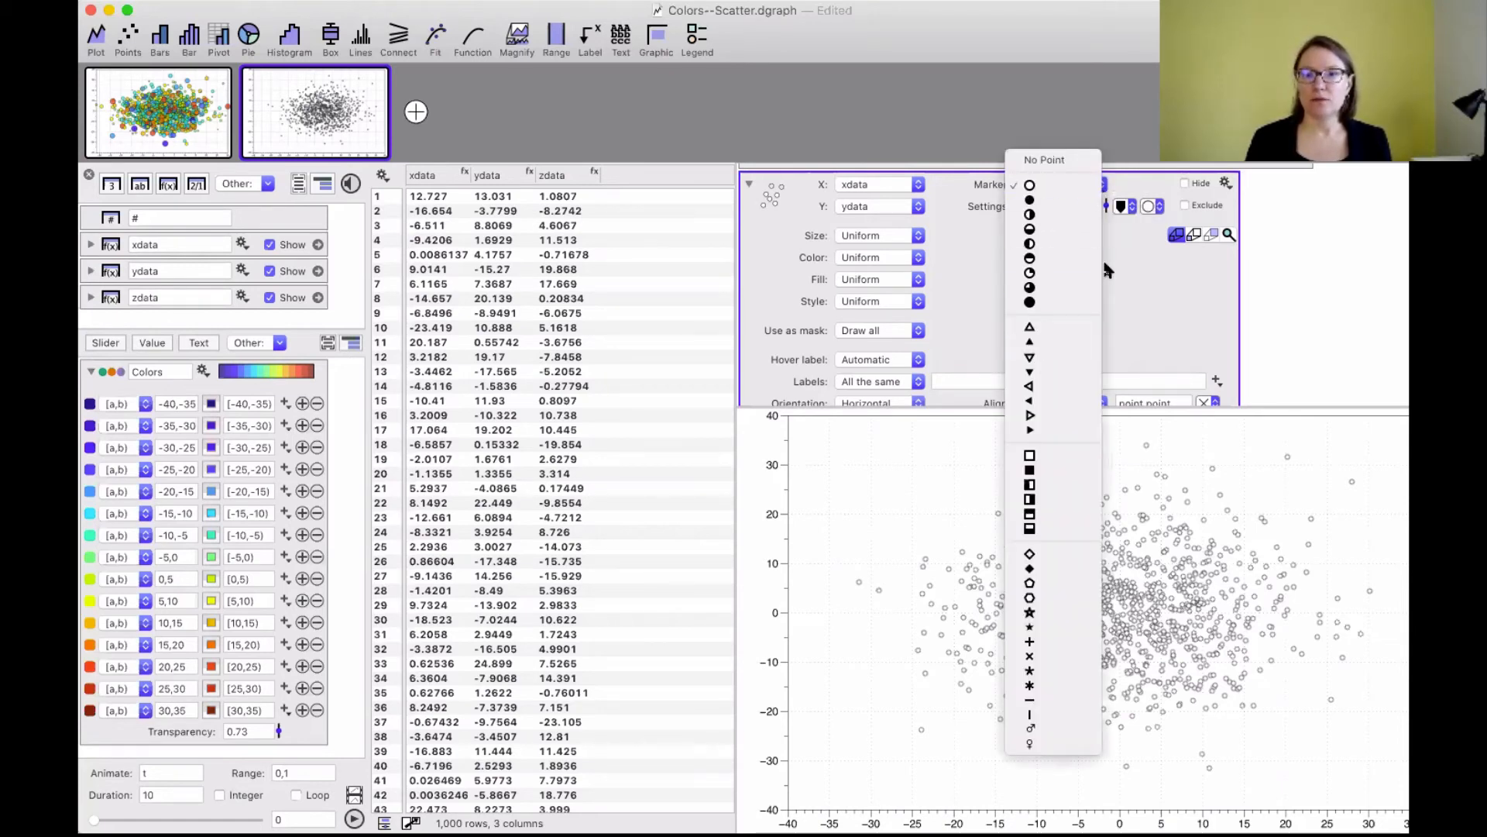
left_click(1125, 252)
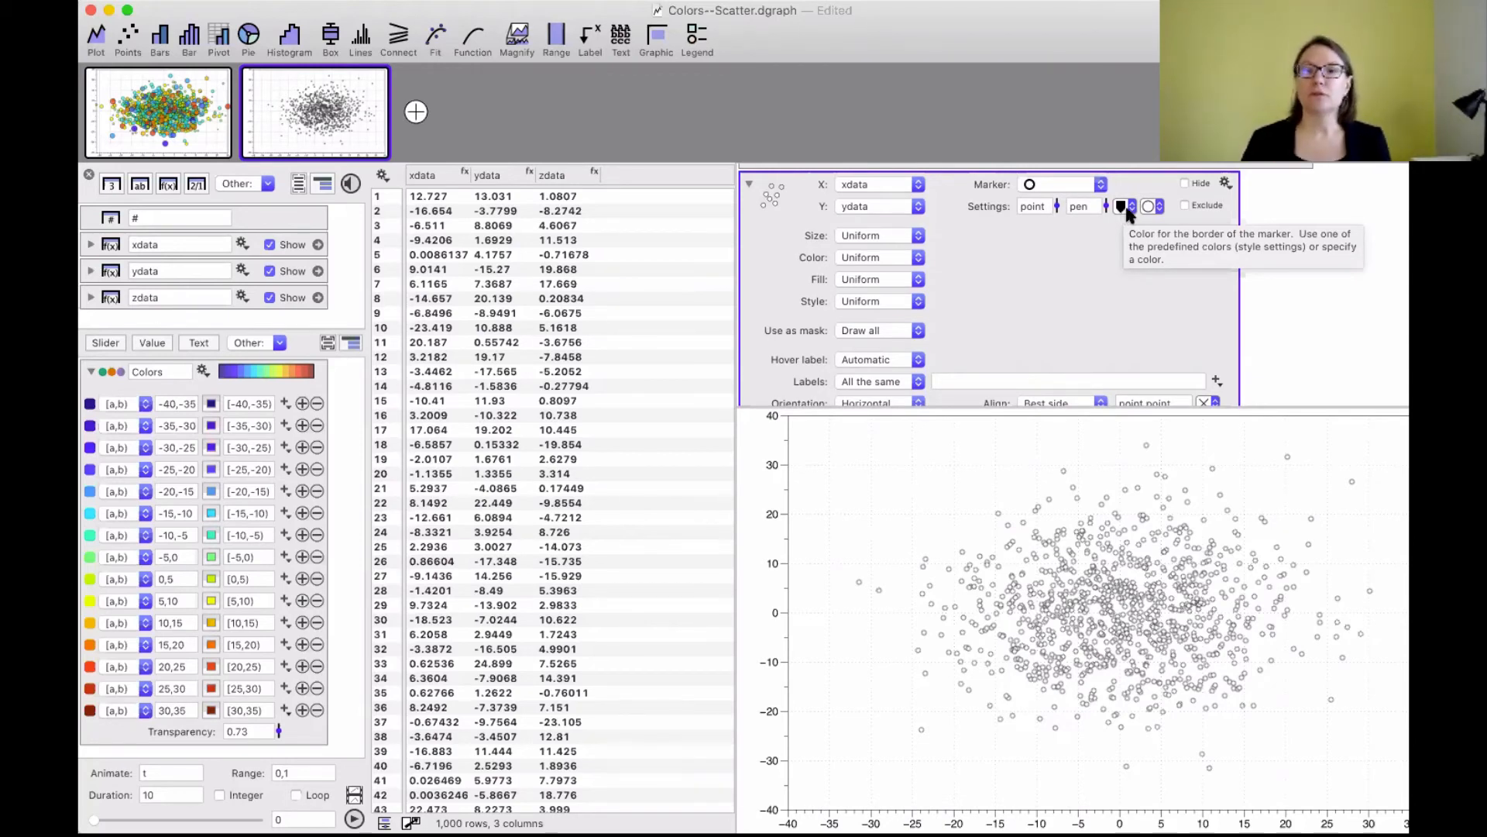
Try Line Color 1 for the marker border and Line Color 2 for the marker fill, and undo both changes.
left_click(1127, 208)
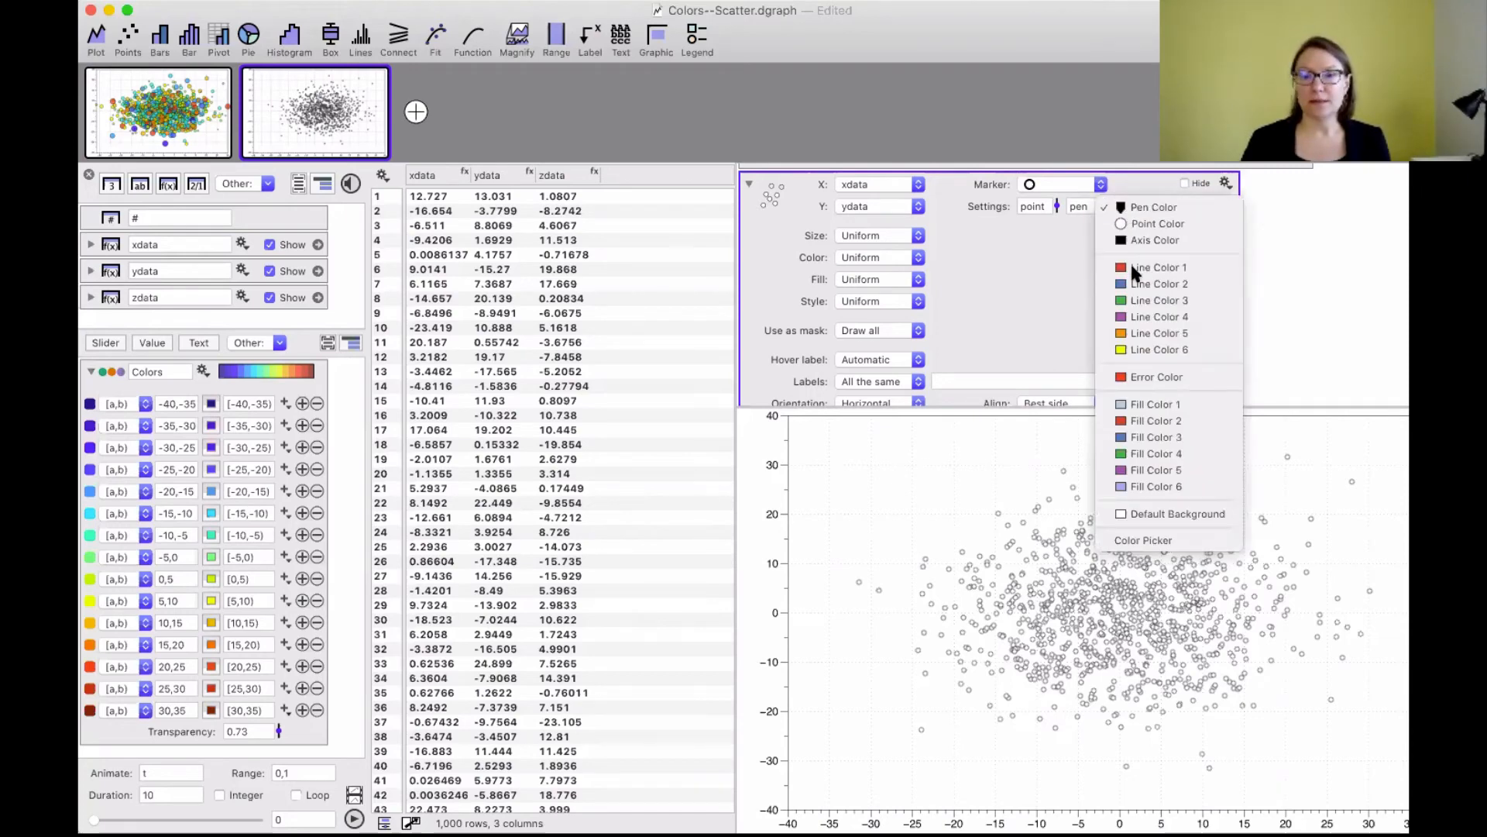
left_click(1131, 268)
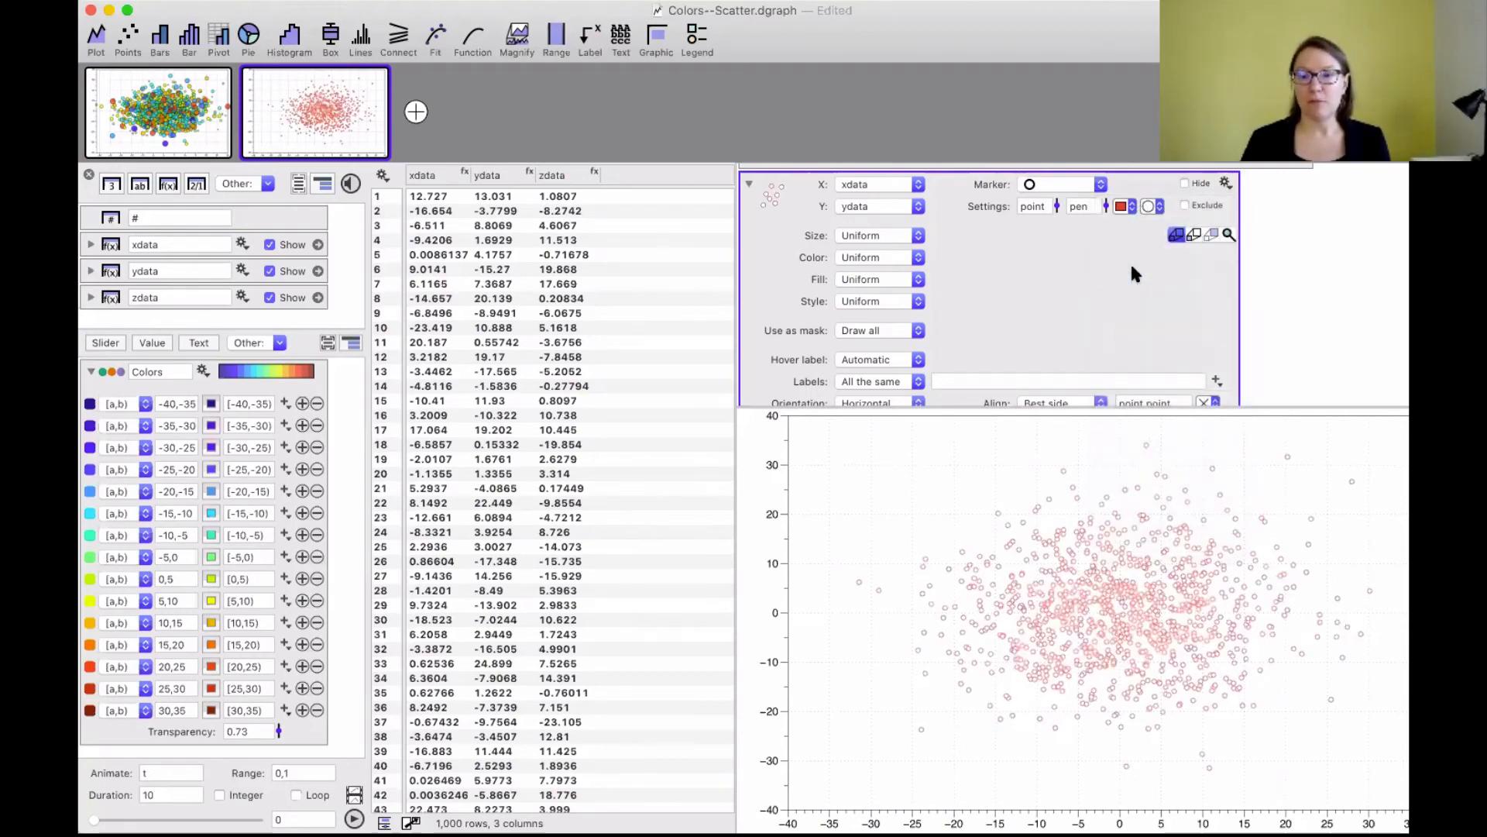
left_click(1152, 207)
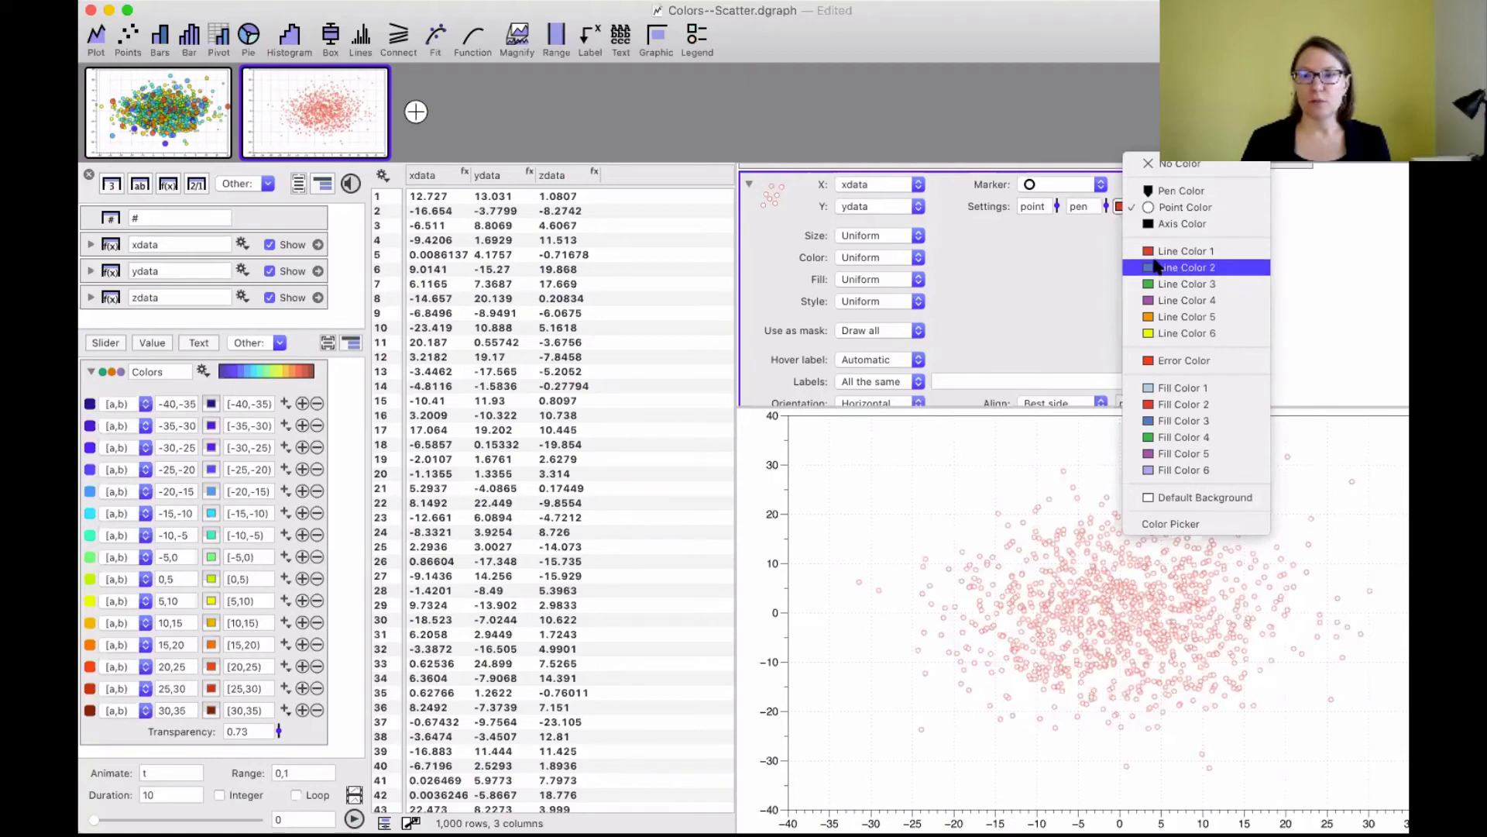
left_click(1154, 267)
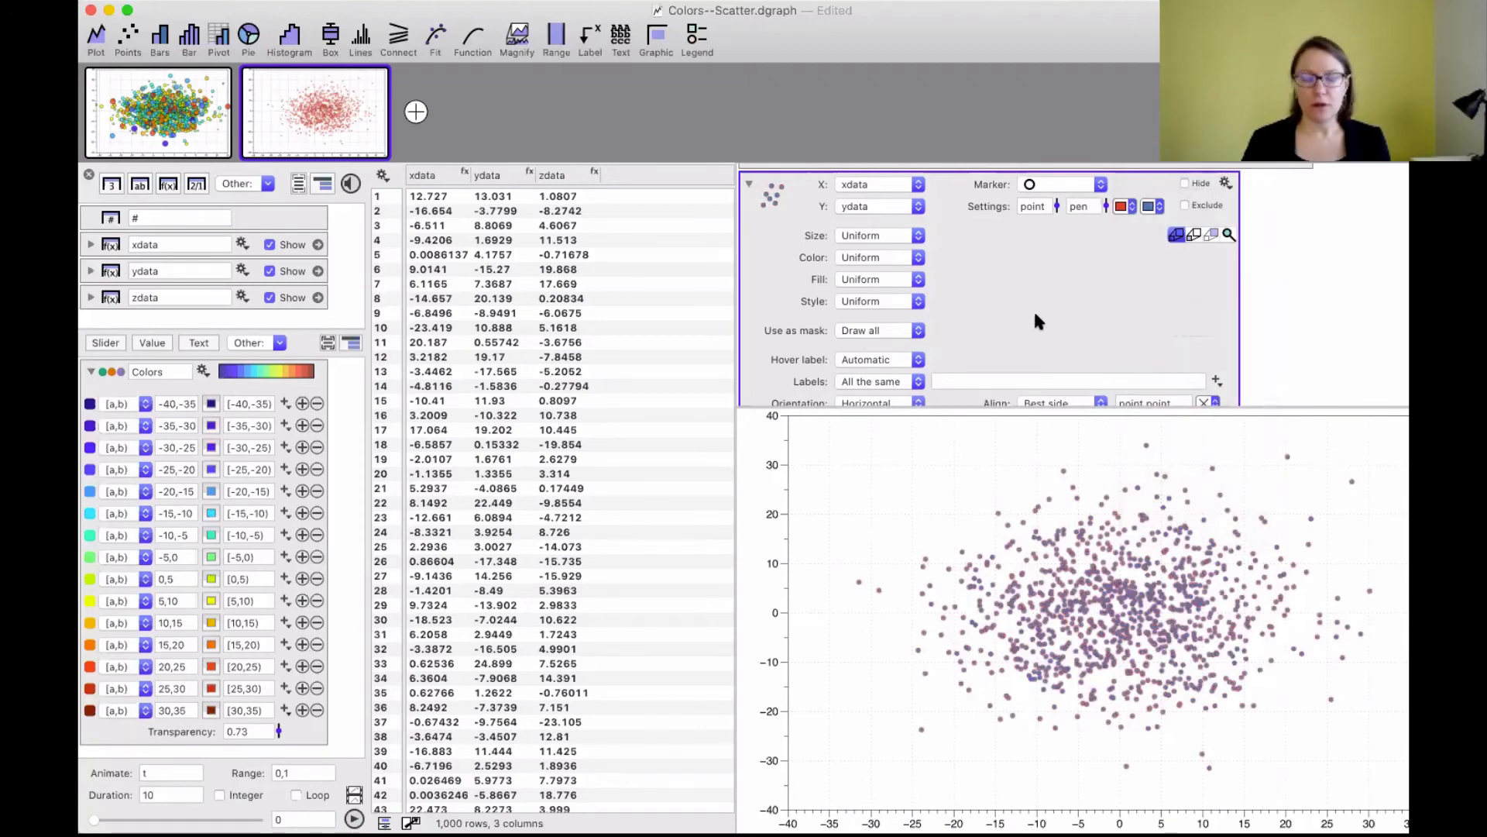
key("super+z")
key("super+z")
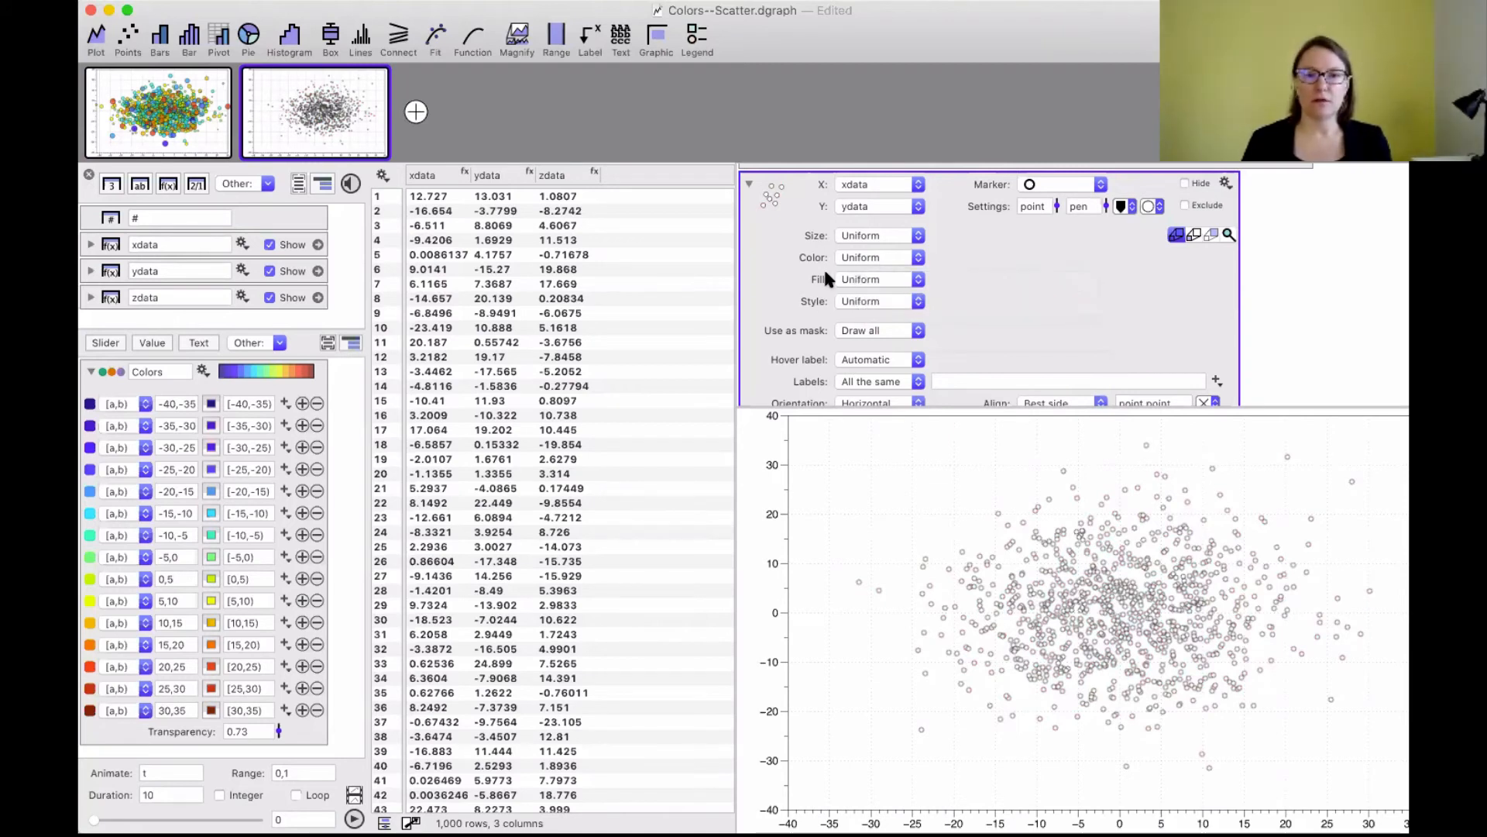
Base the points' fill on xdata with a newly created color scheme, and set the graph's overall point size to 11.
left_click(856, 280)
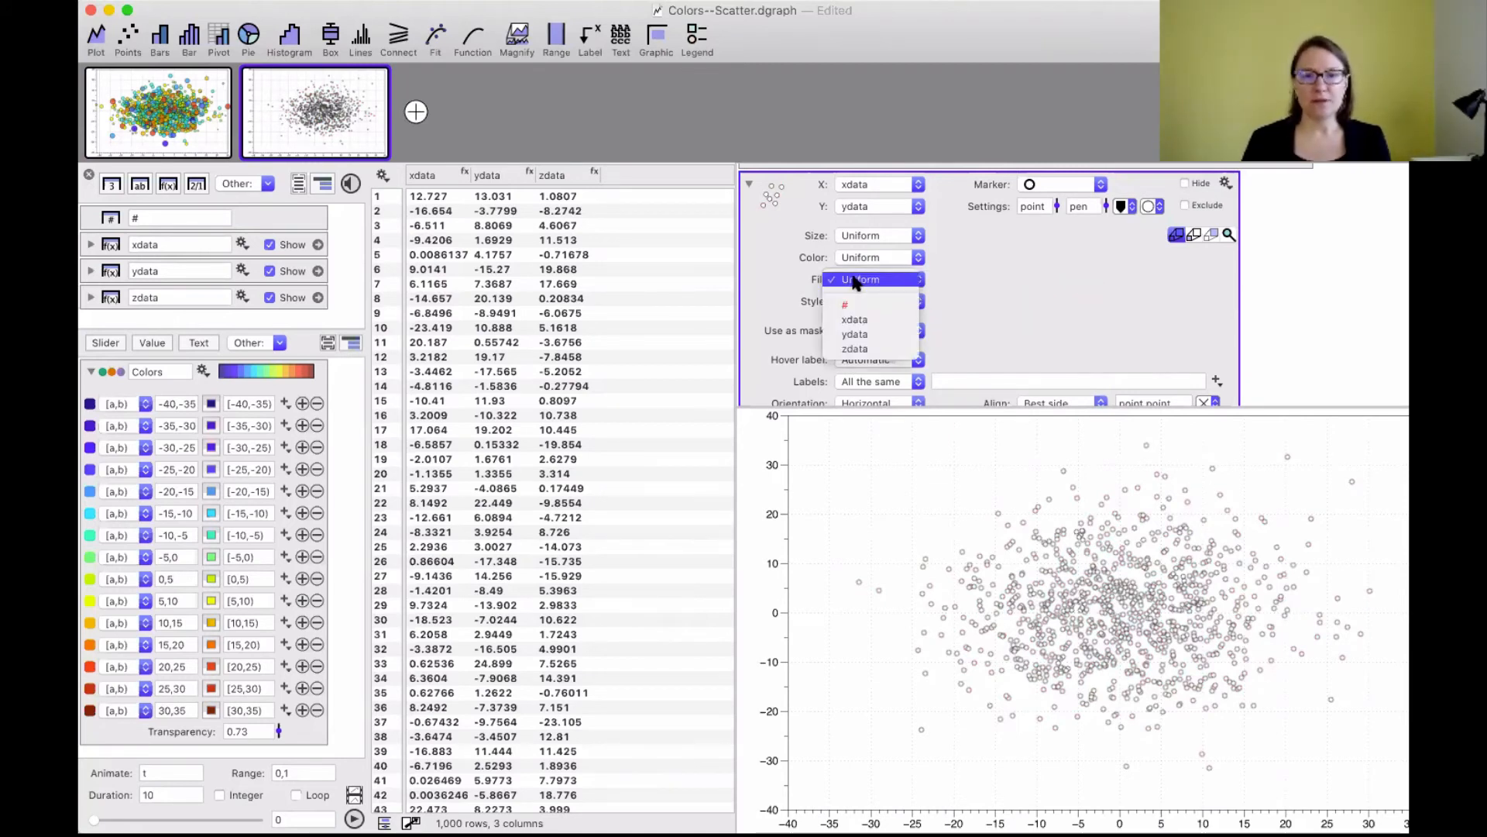
left_click(882, 320)
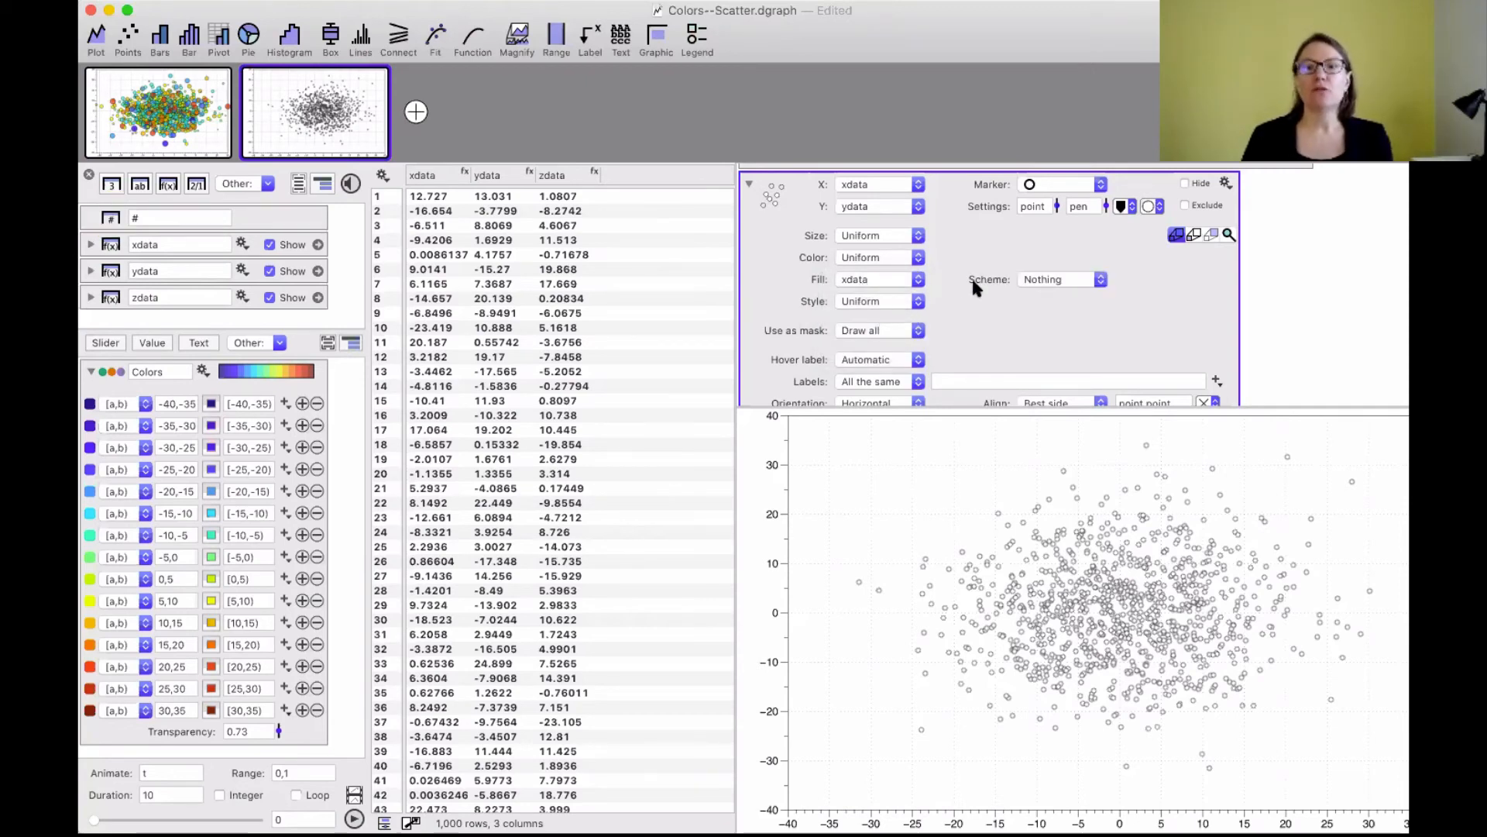
left_click(91, 372)
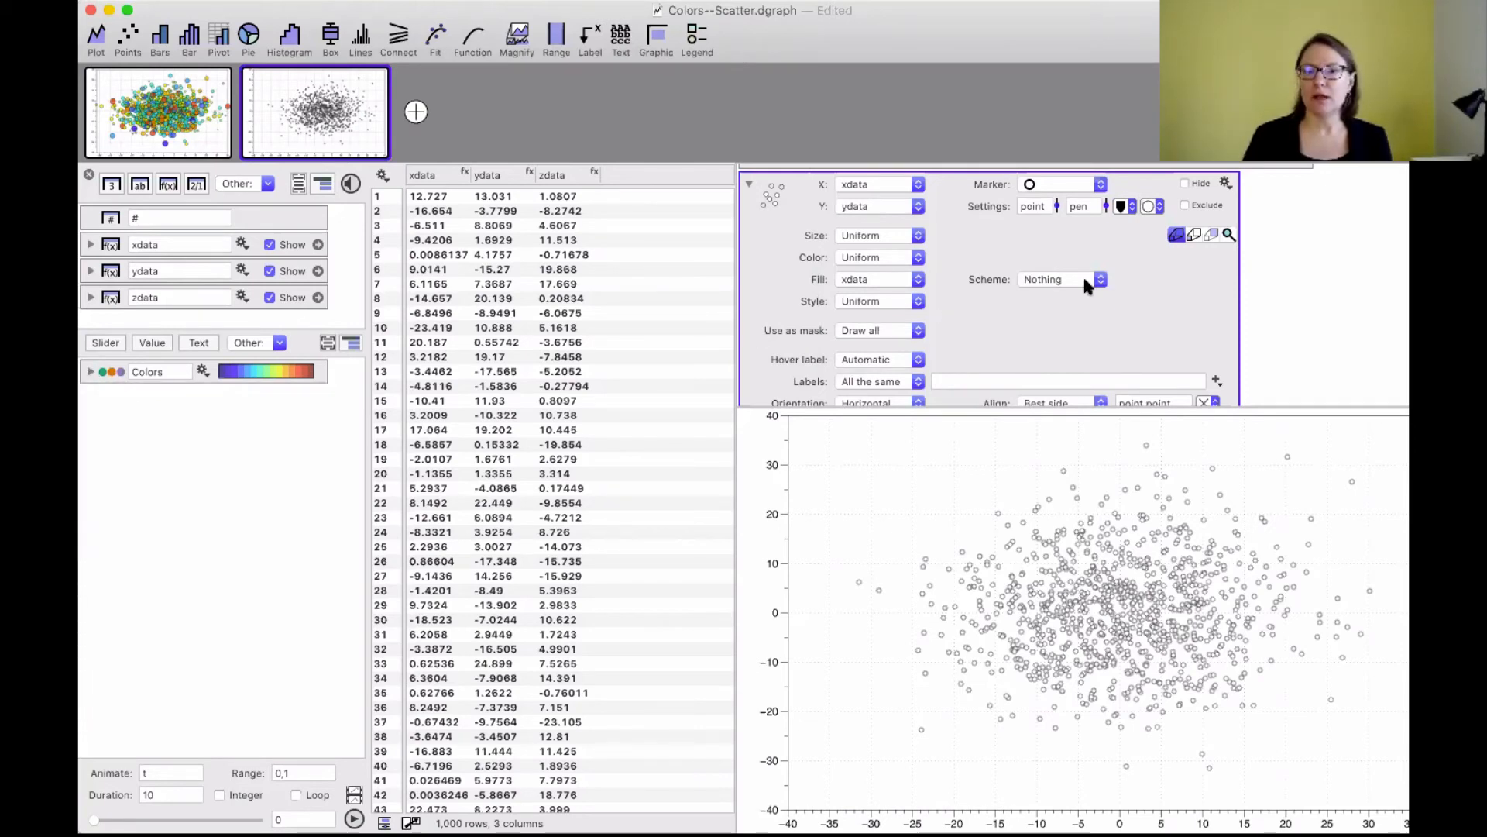
left_click(872, 283)
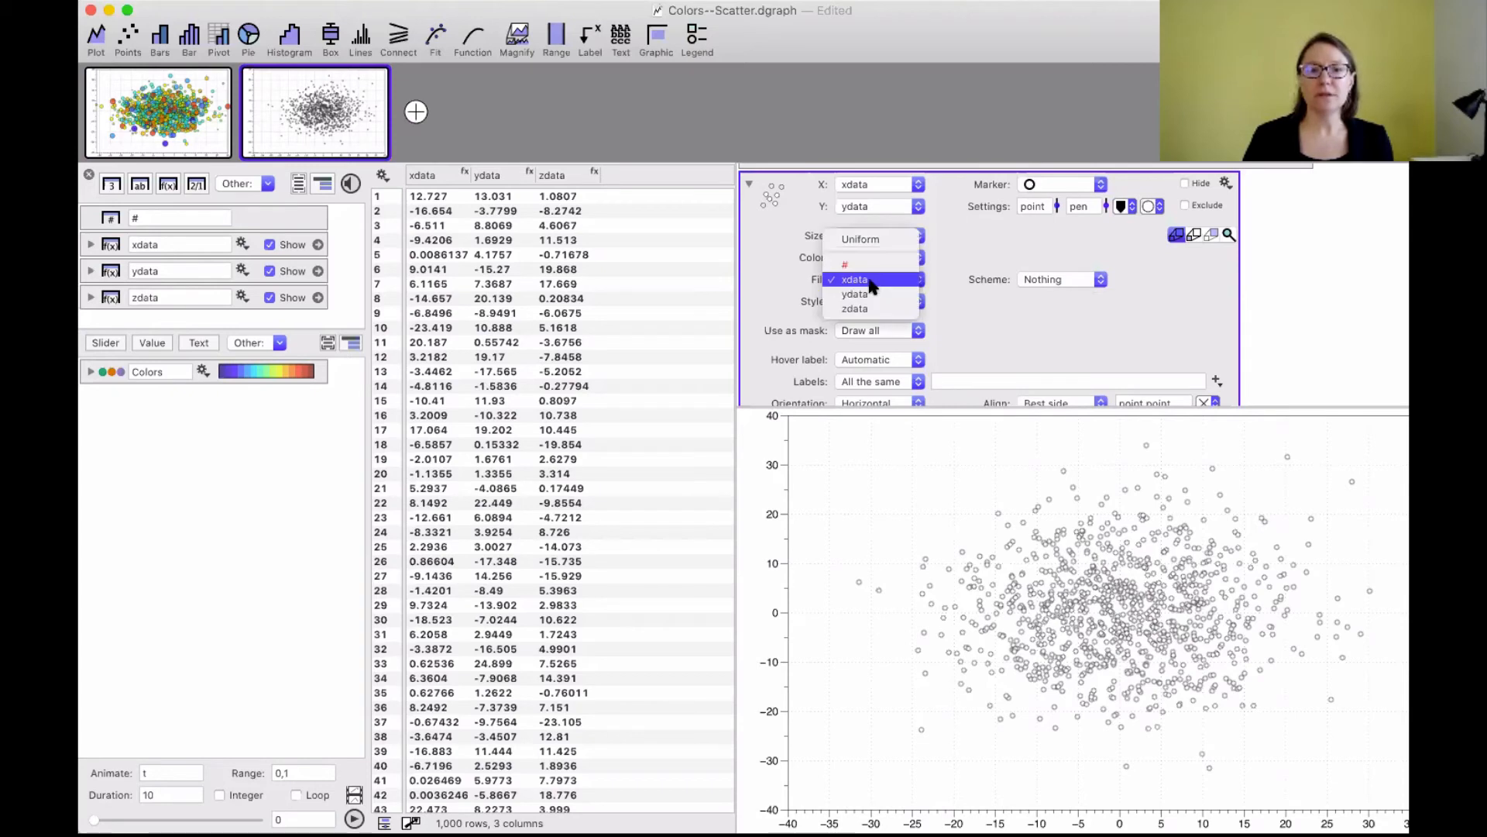
left_click(868, 280)
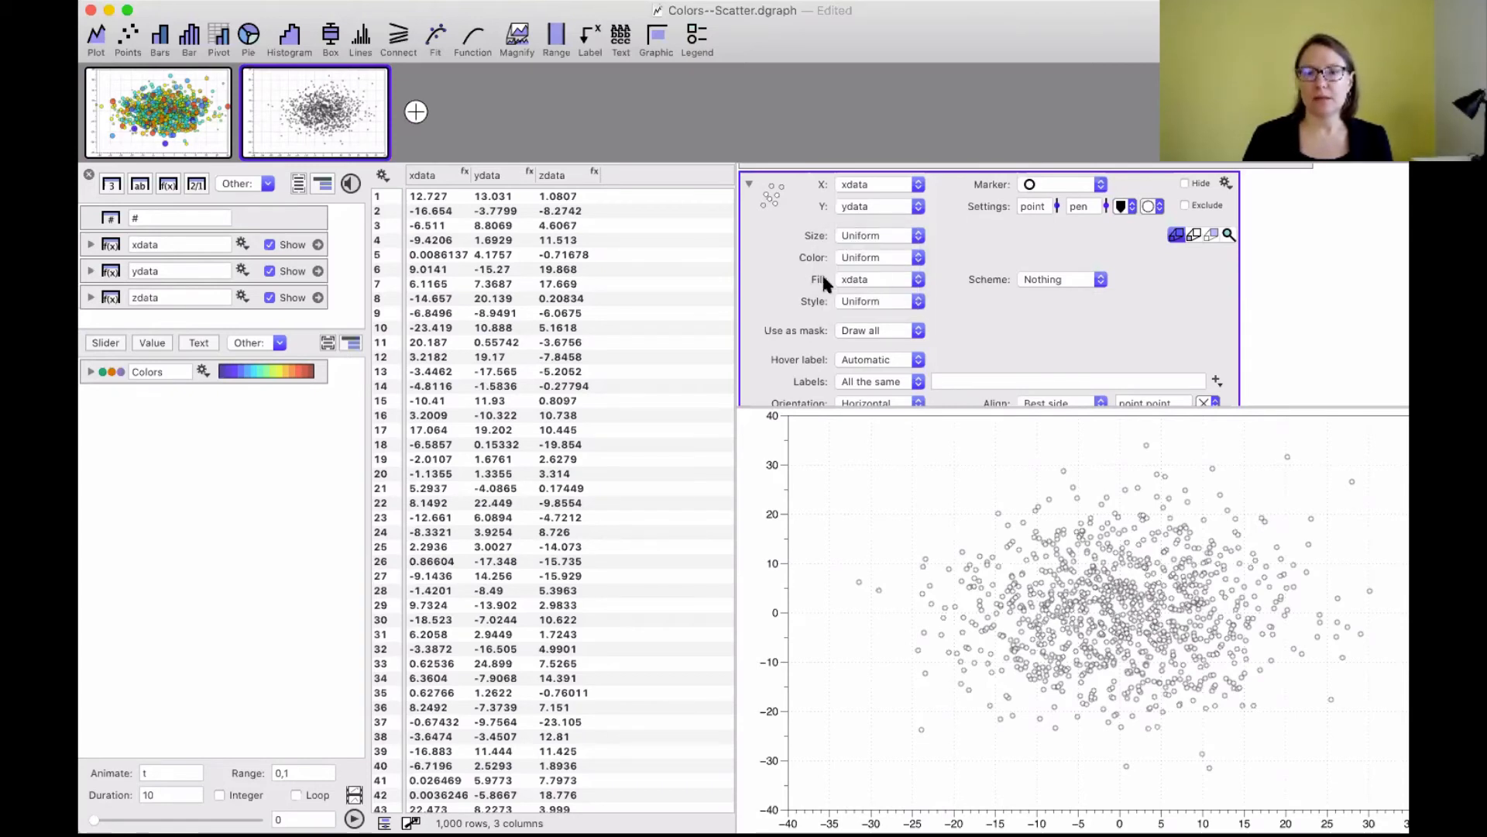
left_click(1063, 282)
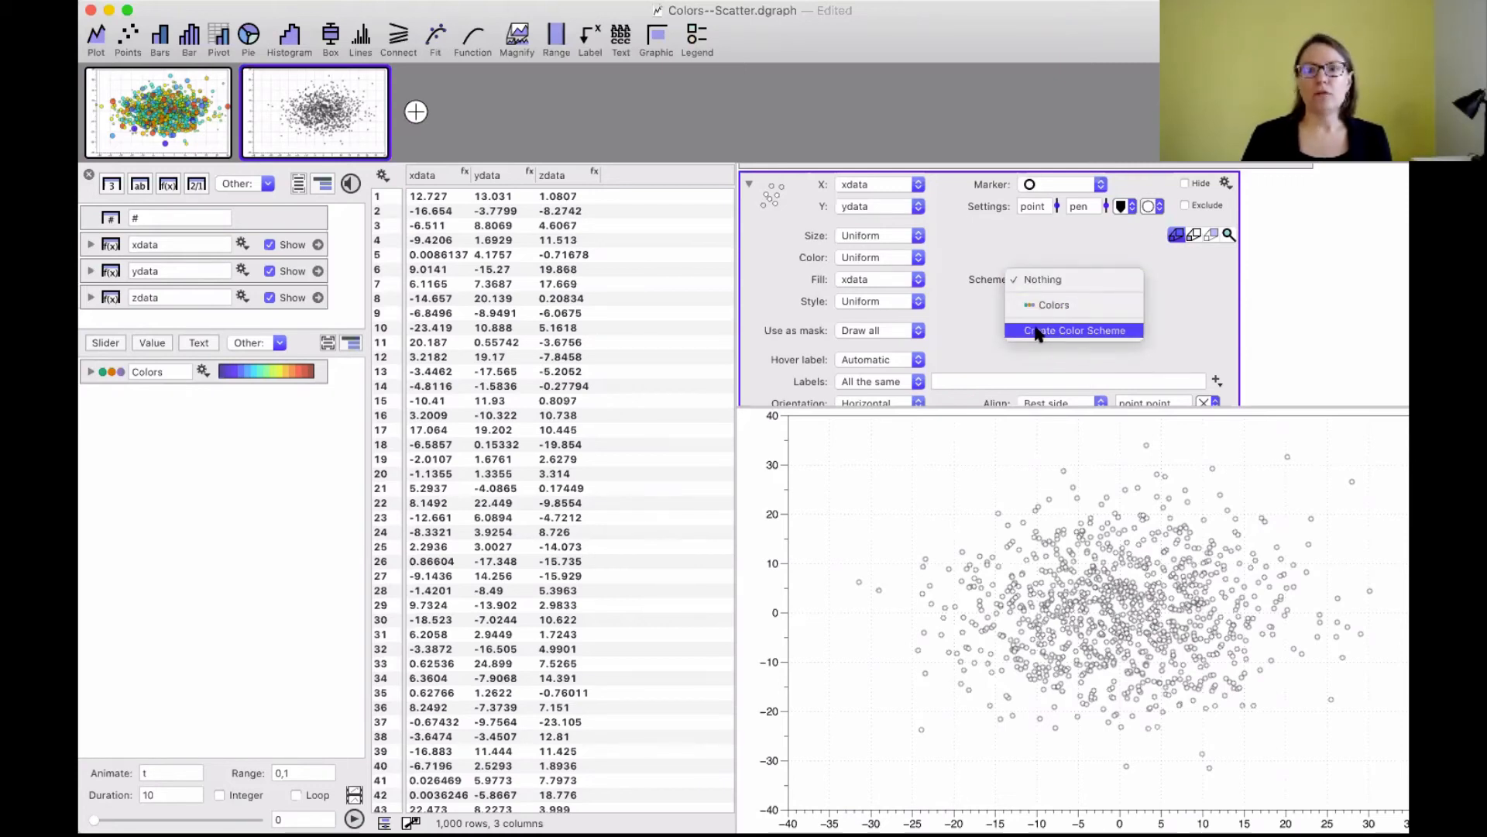
left_click(1123, 333)
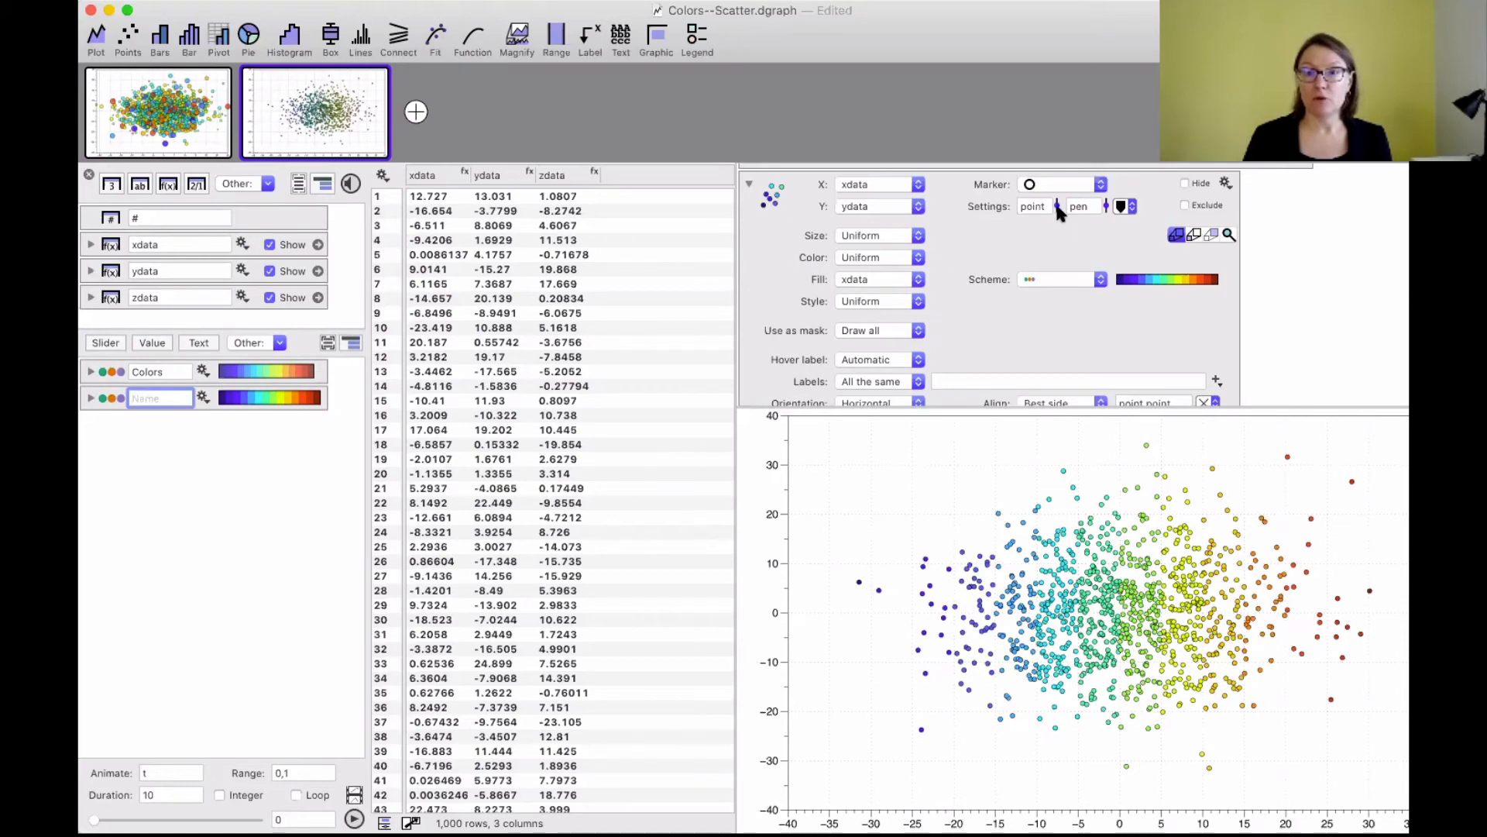
scroll(1039, 217, "up", 5)
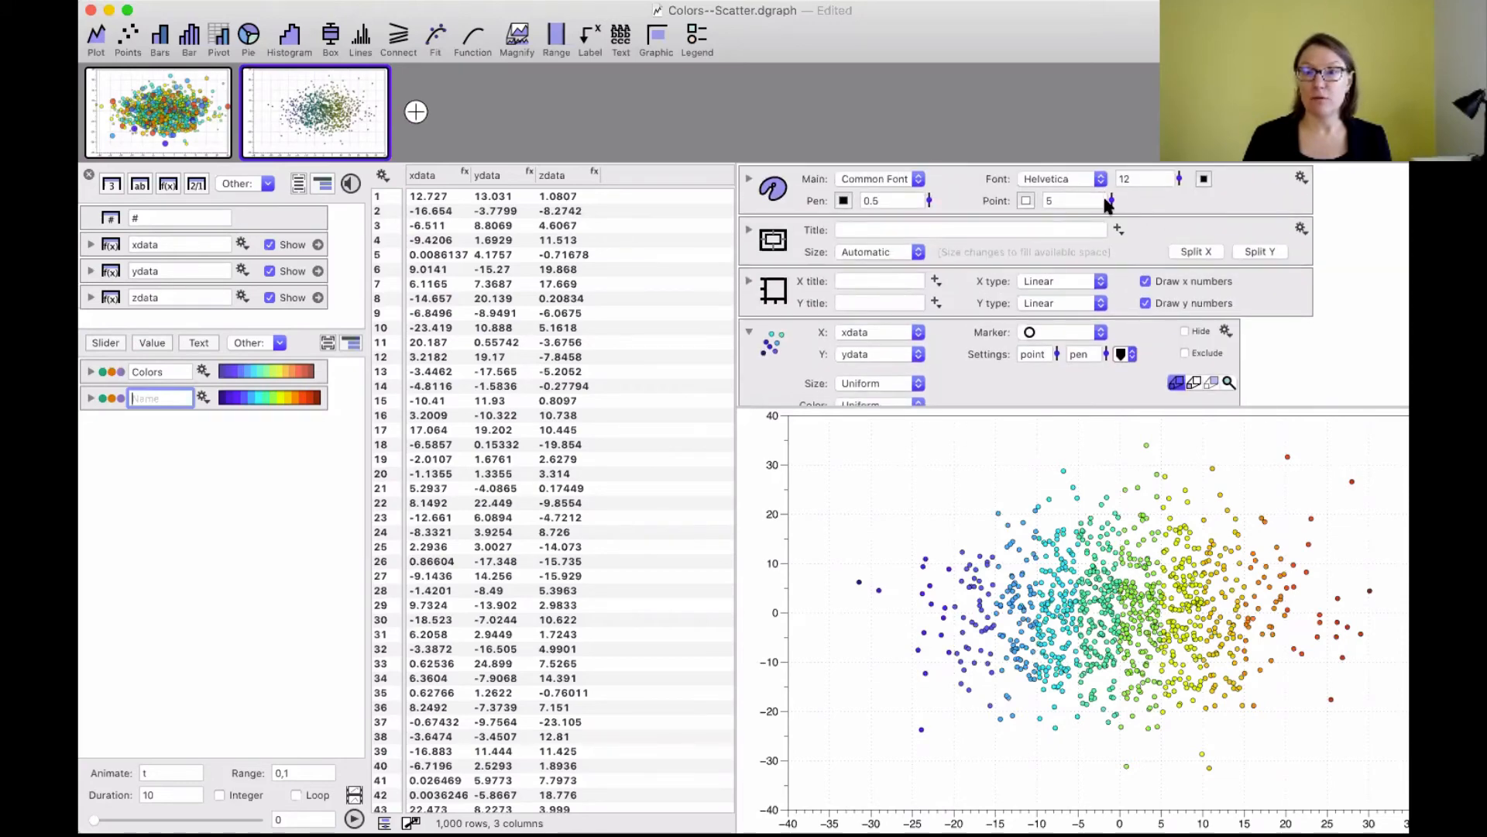
left_click_drag(1112, 201, 1112, 151)
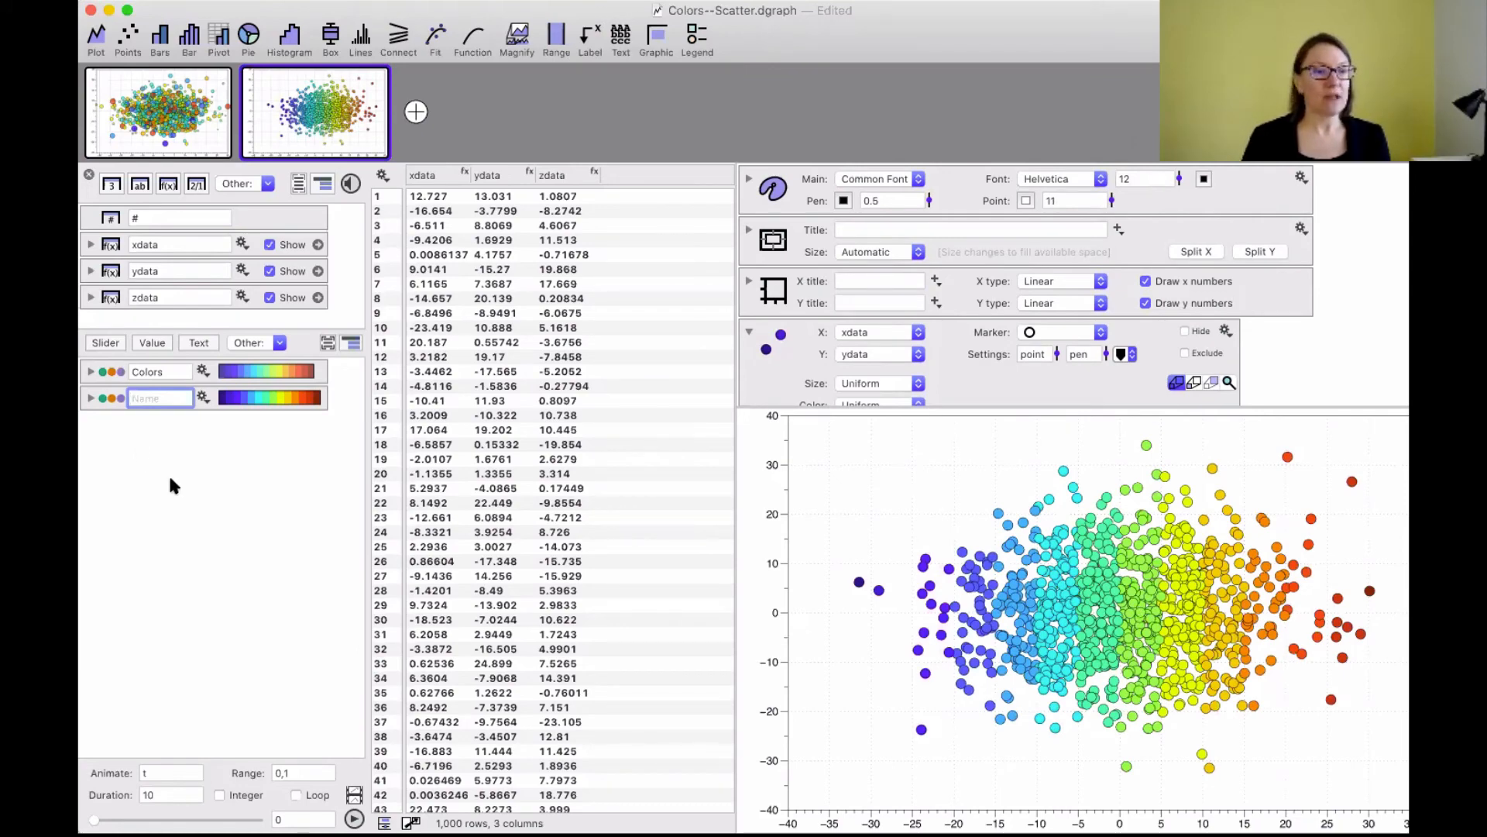
Expand the new unnamed color scheme and regroup its ranges with stride 10.
left_click(92, 398)
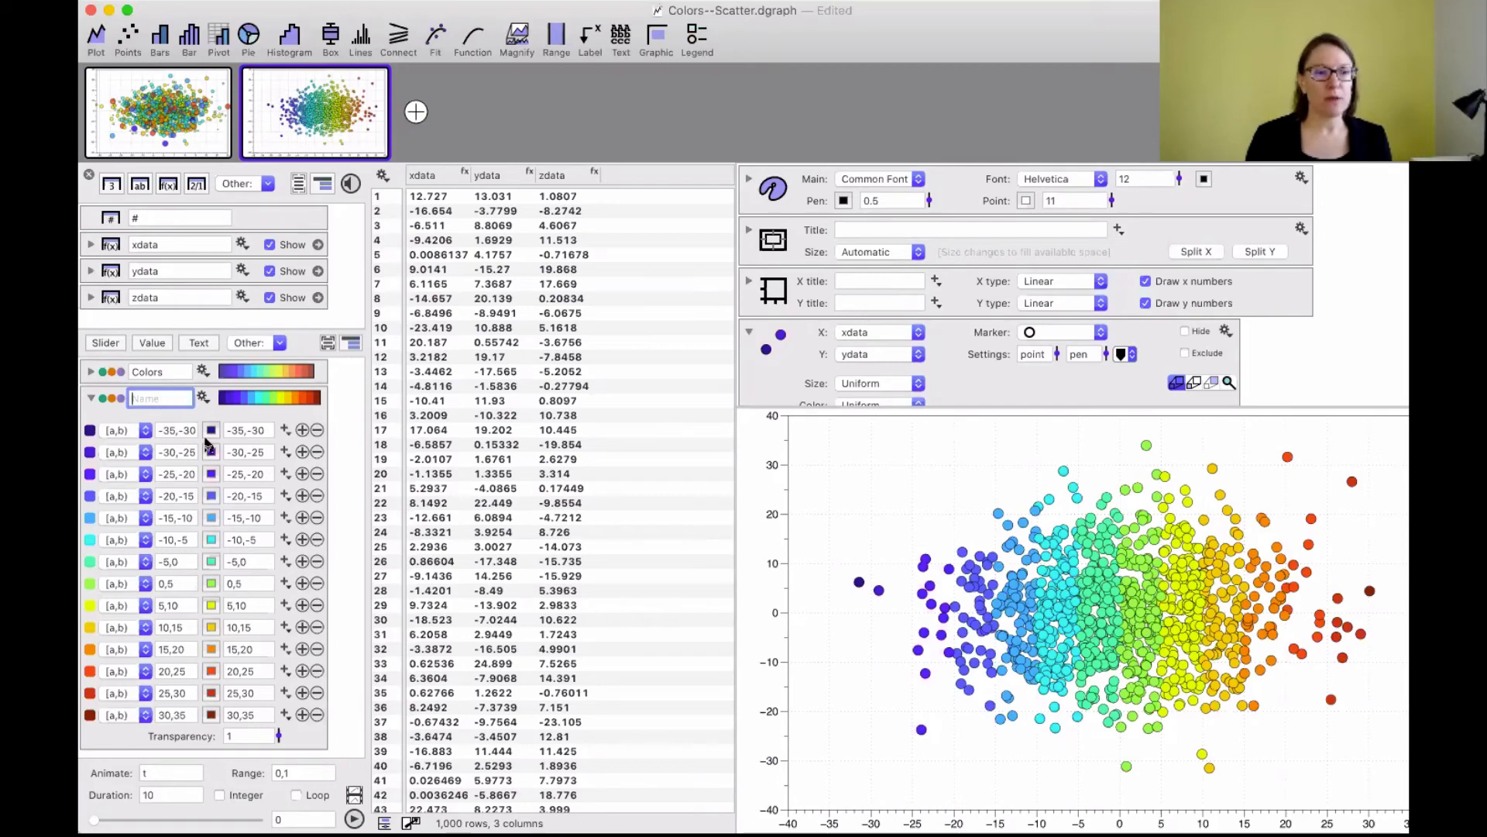
left_click(202, 398)
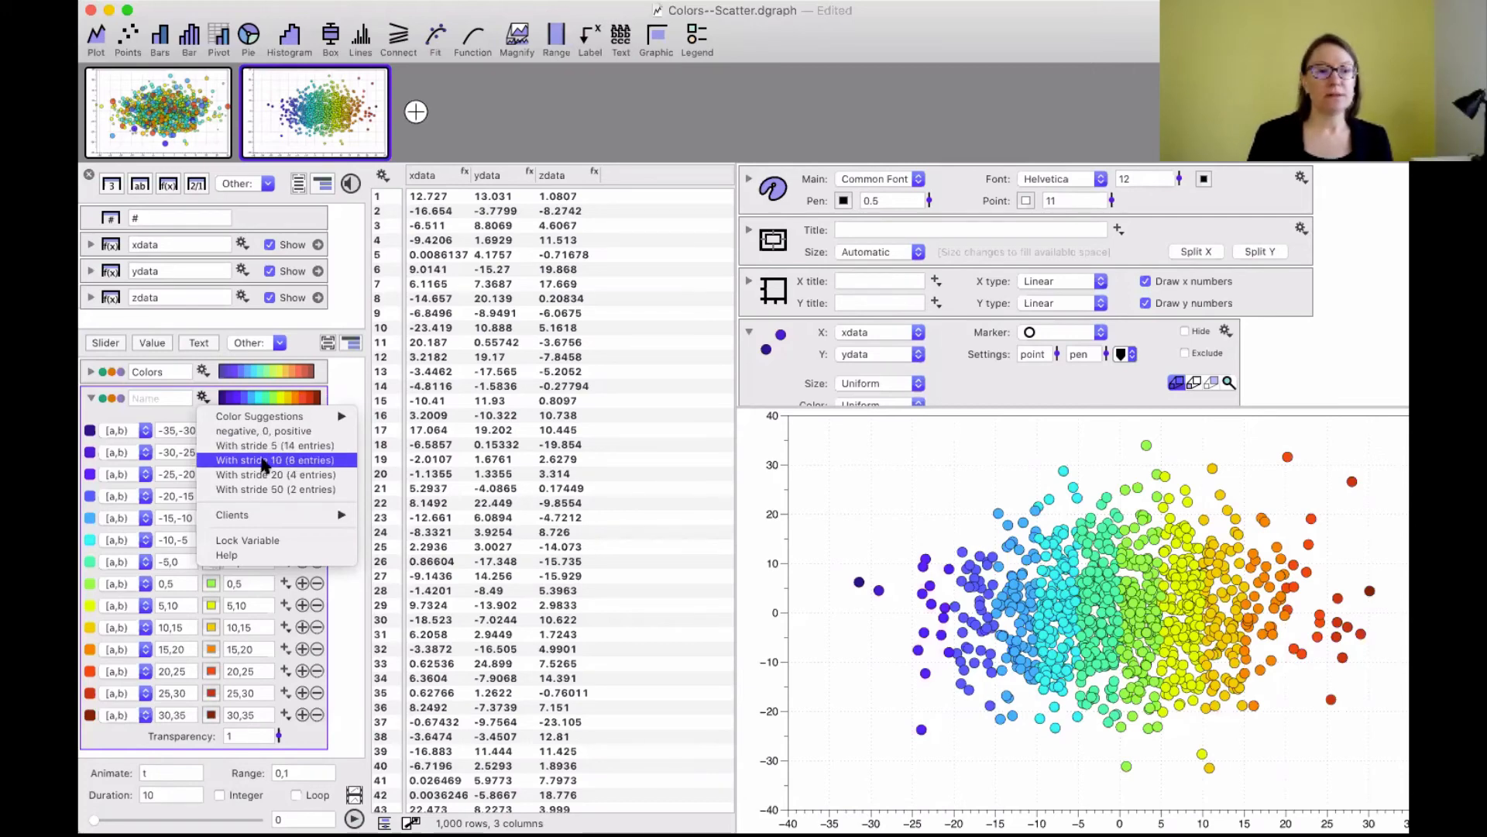
left_click(325, 465)
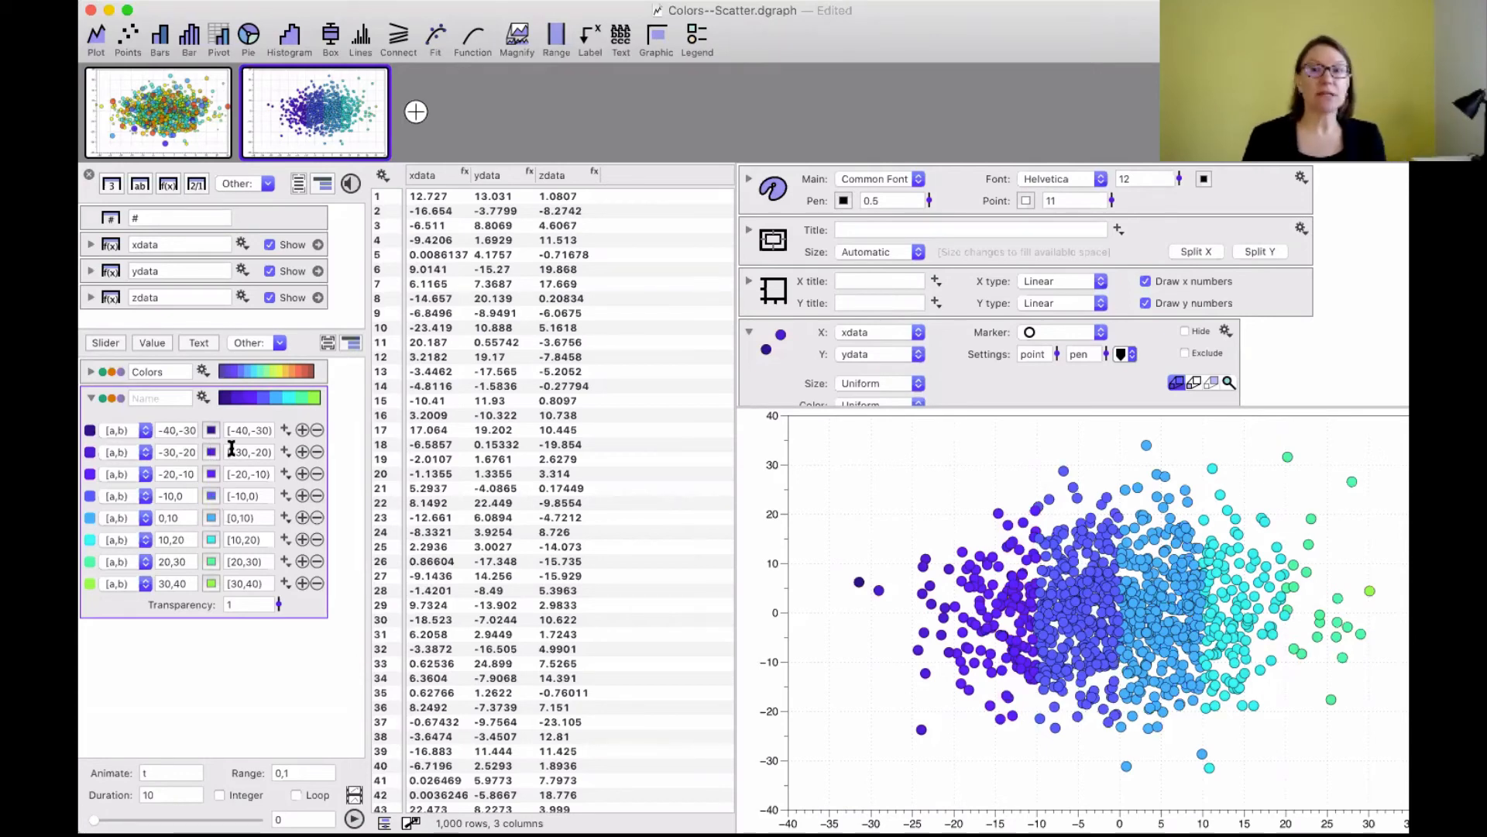
Try the Paired and Purple Red color suggestions on the new color scheme.
left_click(203, 398)
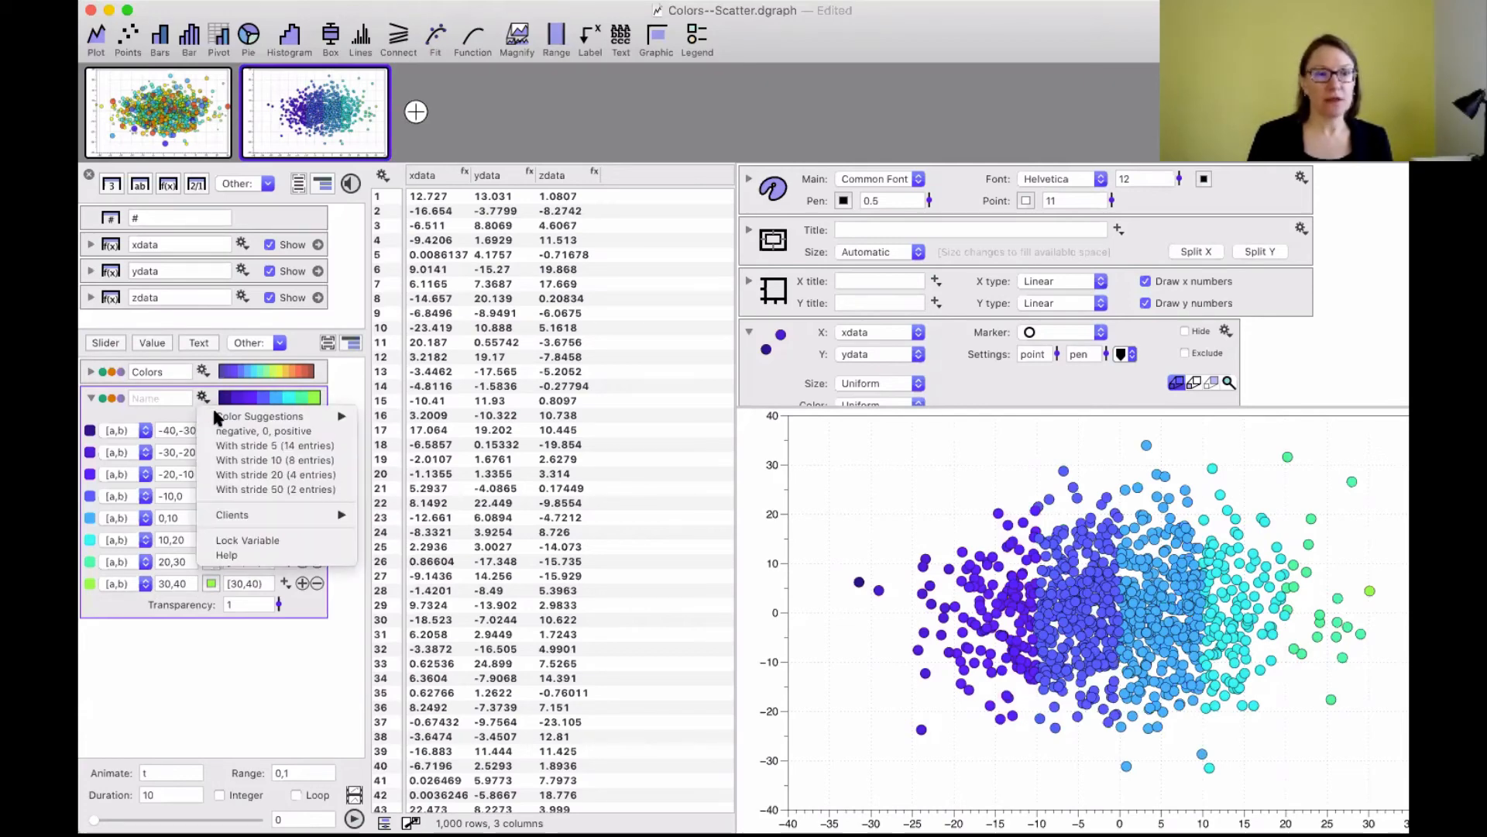
mouse_move(220, 419)
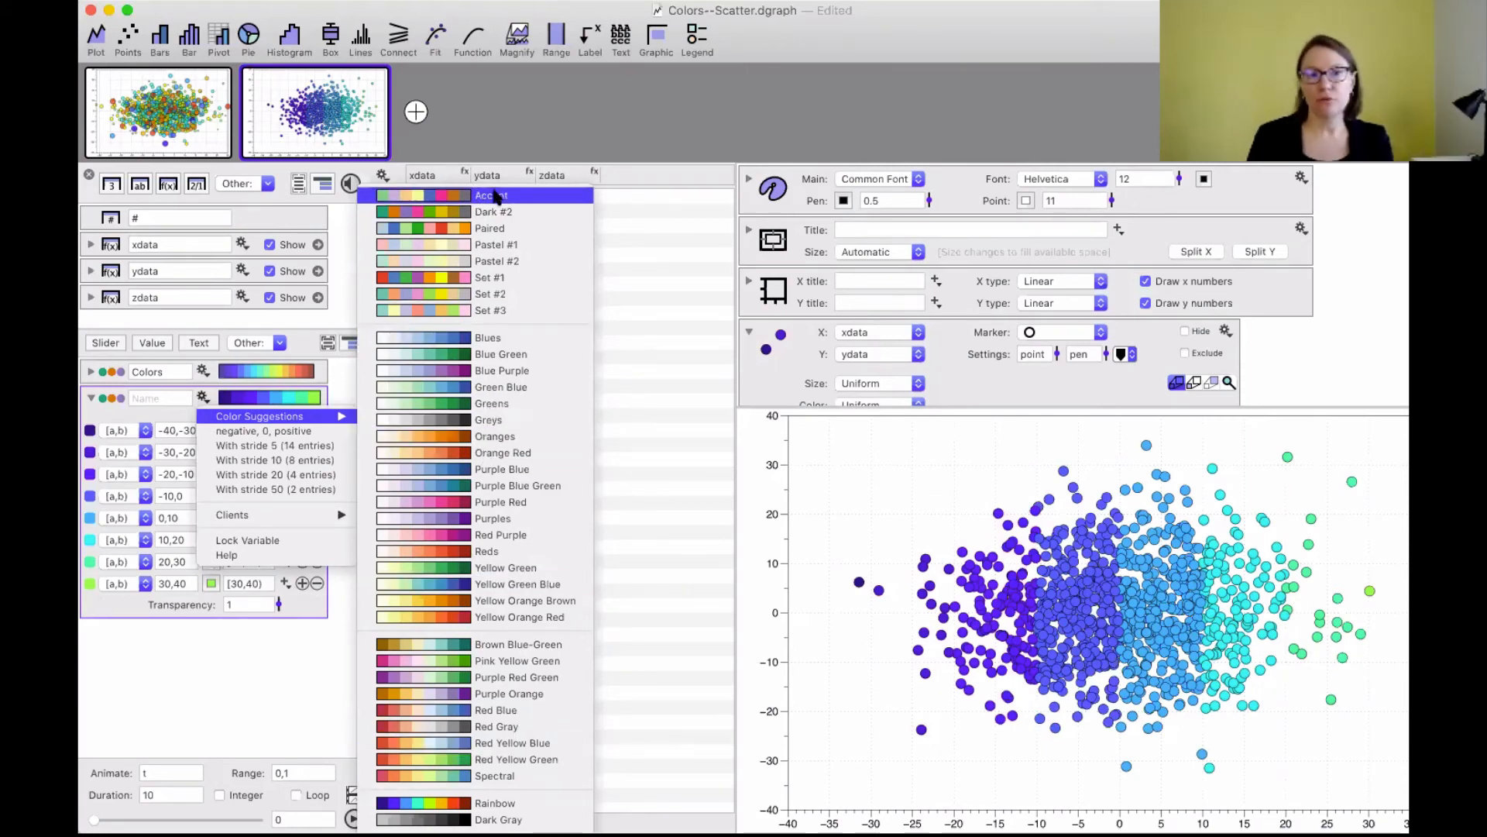
left_click(500, 230)
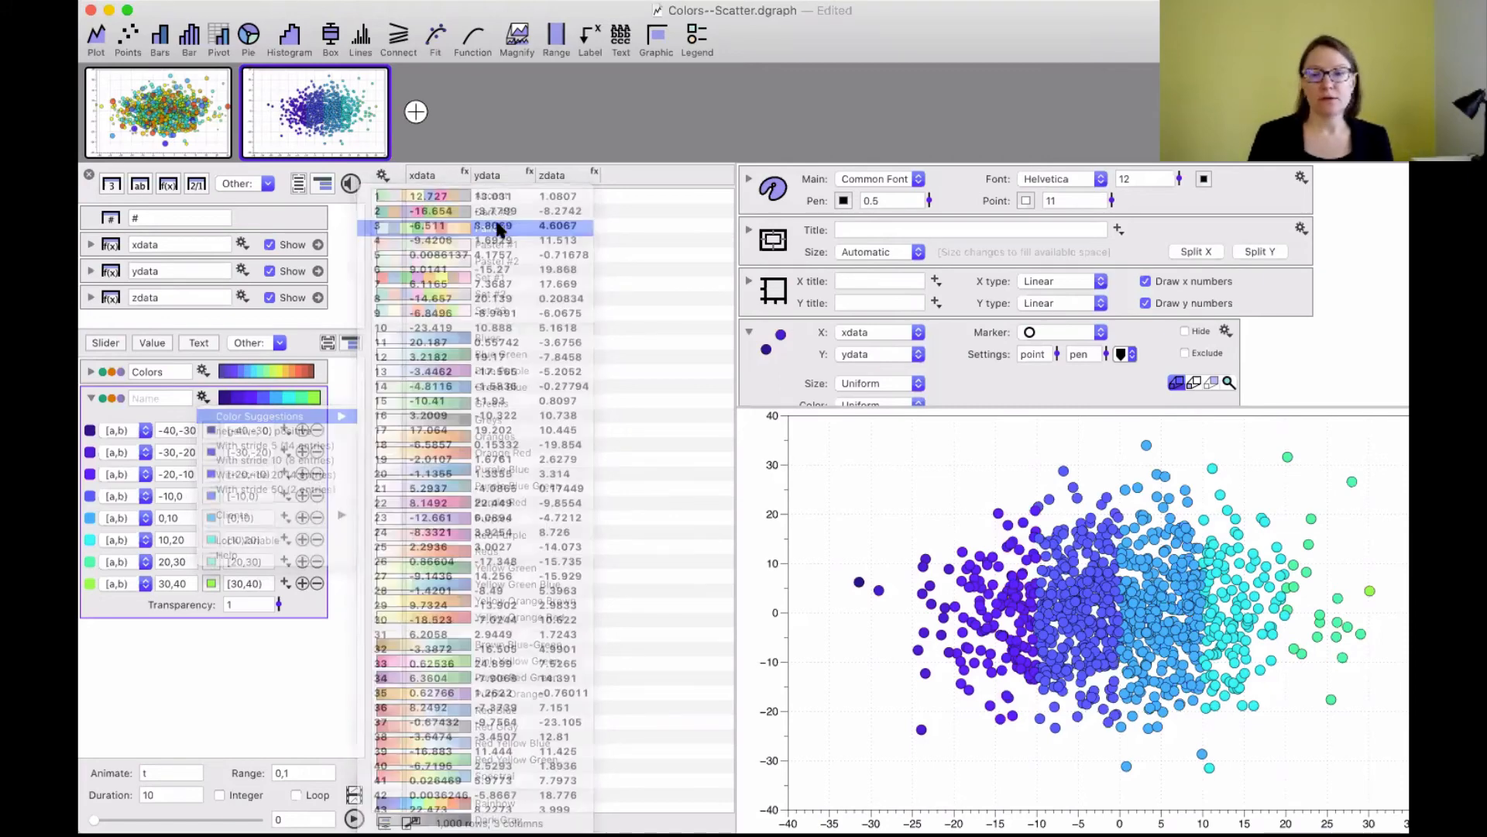
left_click(203, 398)
mouse_move(258, 422)
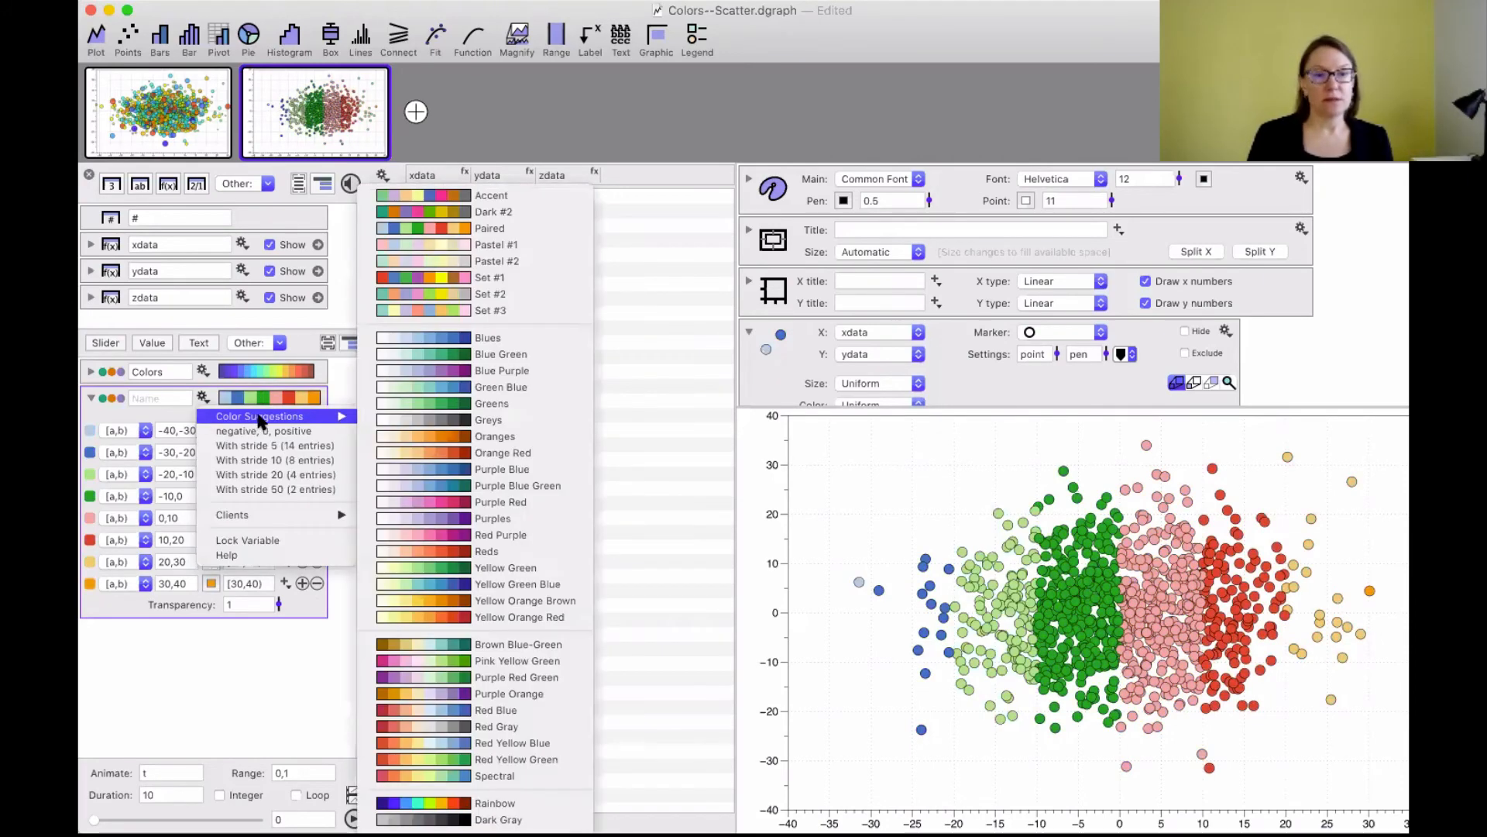
left_click(469, 502)
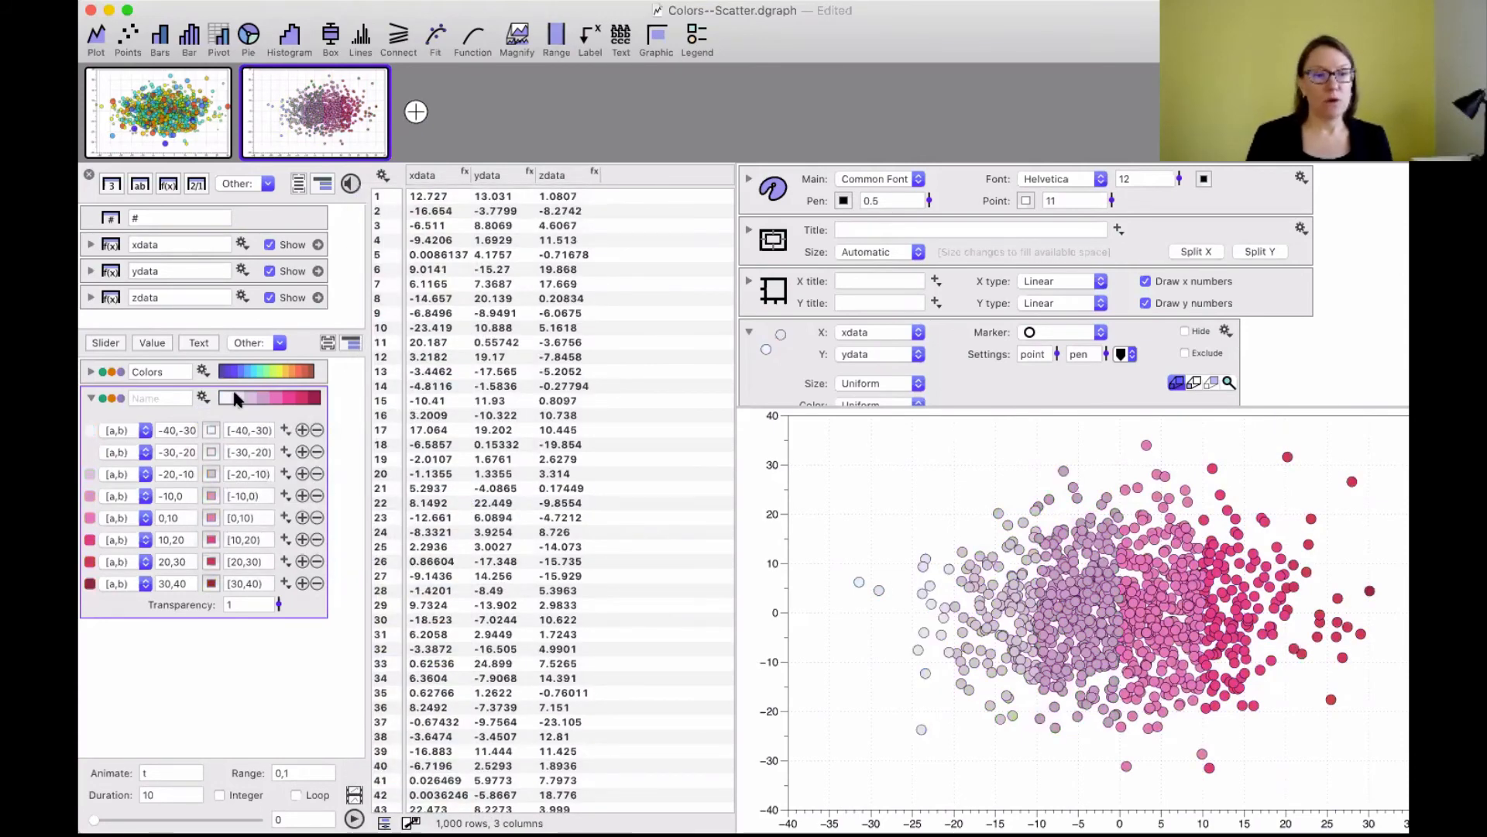
Apply the Brown Blue-Green color suggestion to the new color scheme.
left_click(203, 398)
mouse_move(252, 418)
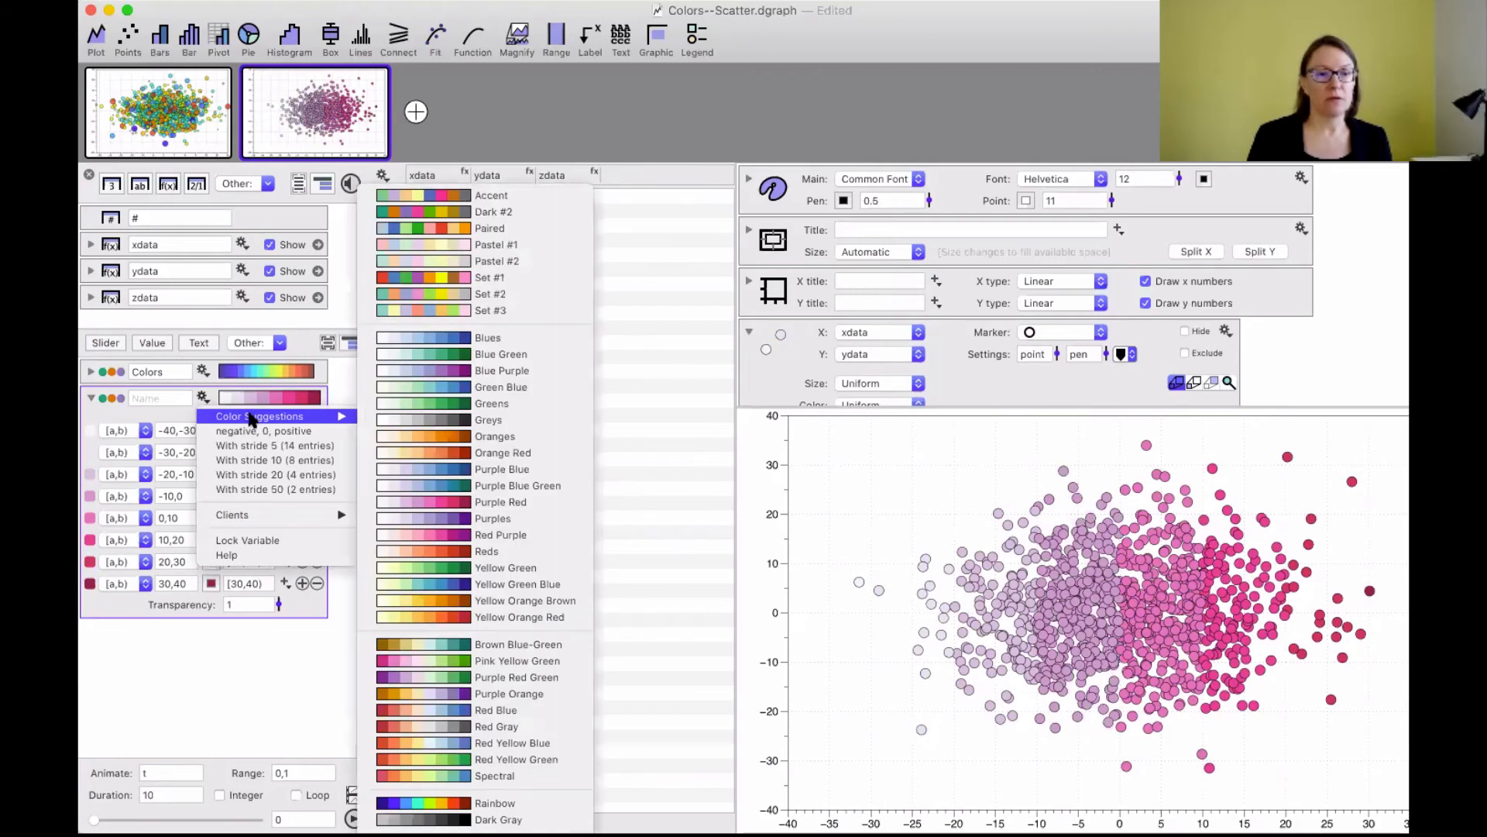
left_click(464, 651)
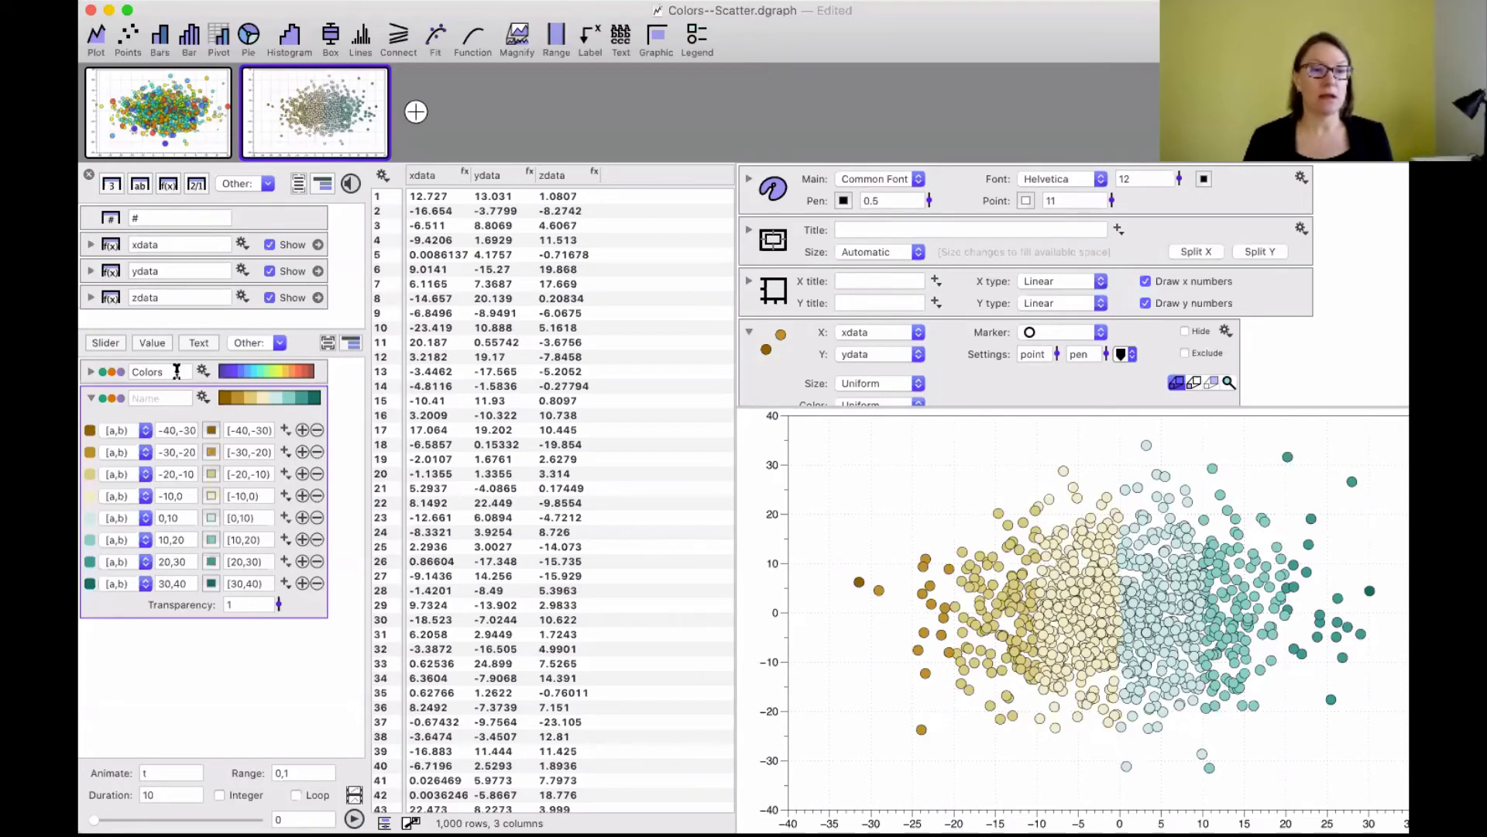
left_click(200, 398)
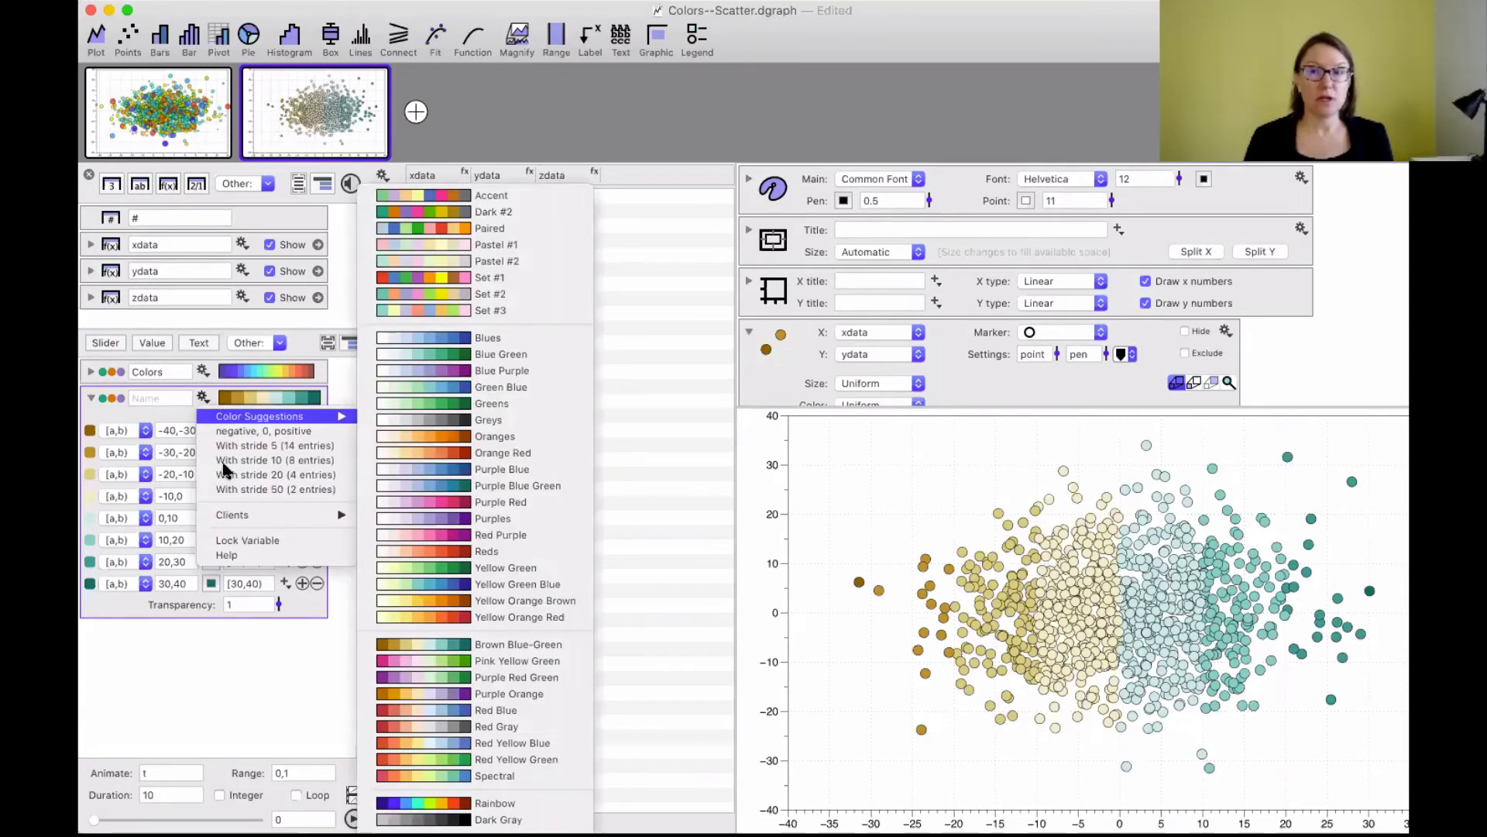
left_click(189, 651)
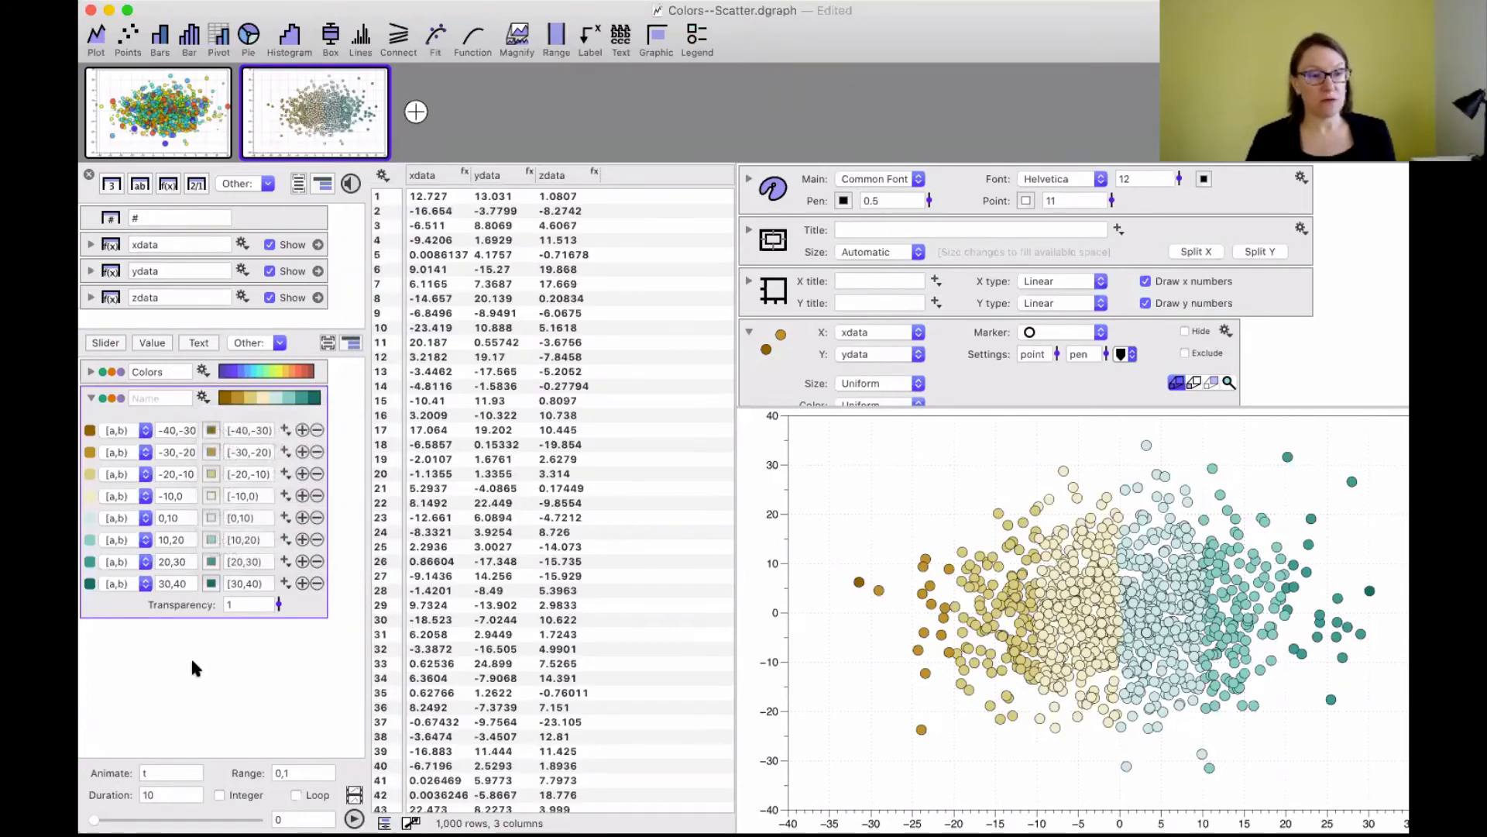
Change the color of the new scheme's -10,0 range to Salmon and close the color picker.
left_click(209, 496)
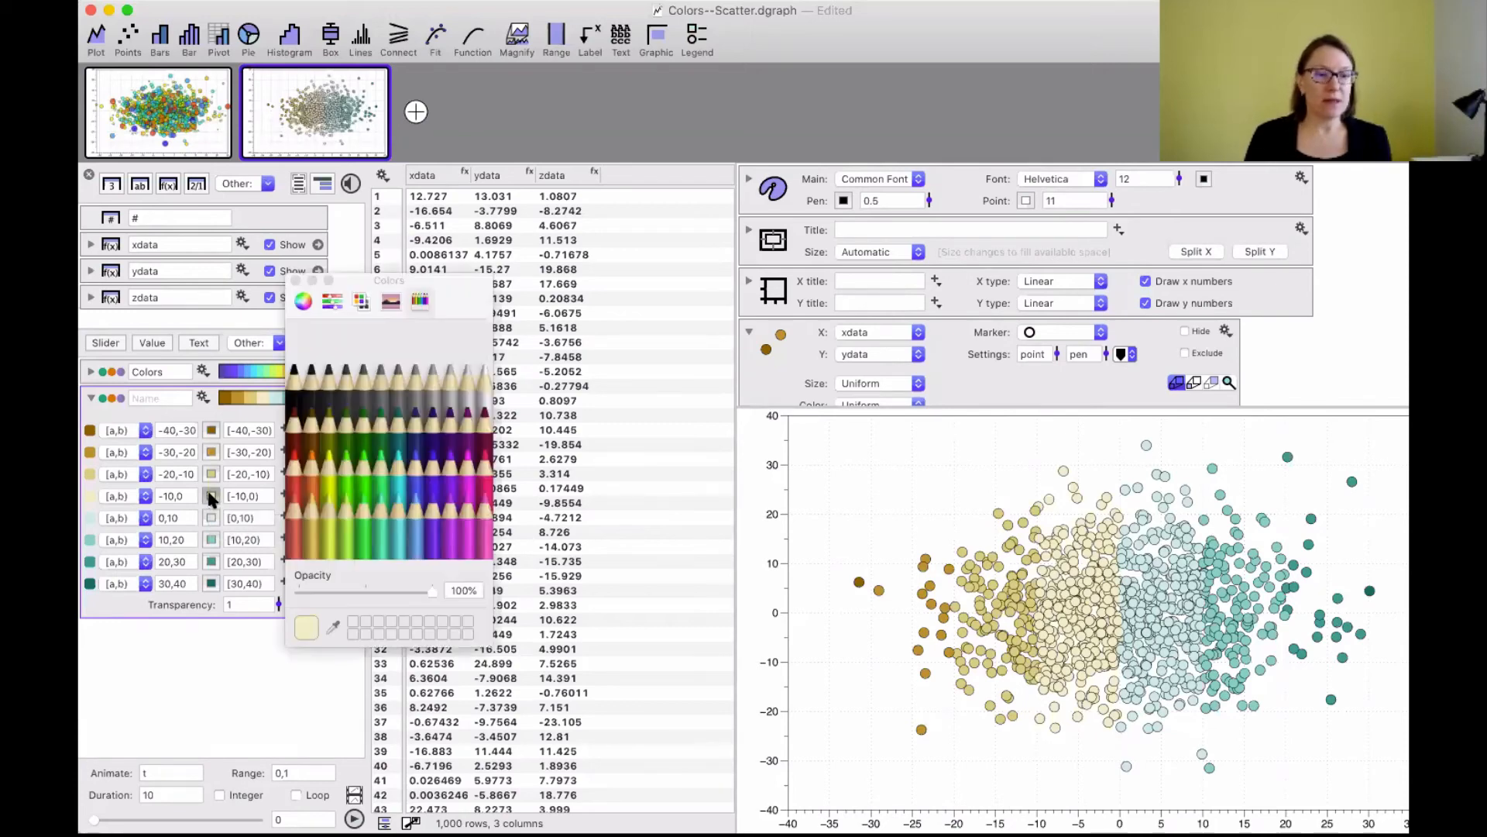
left_click(297, 528)
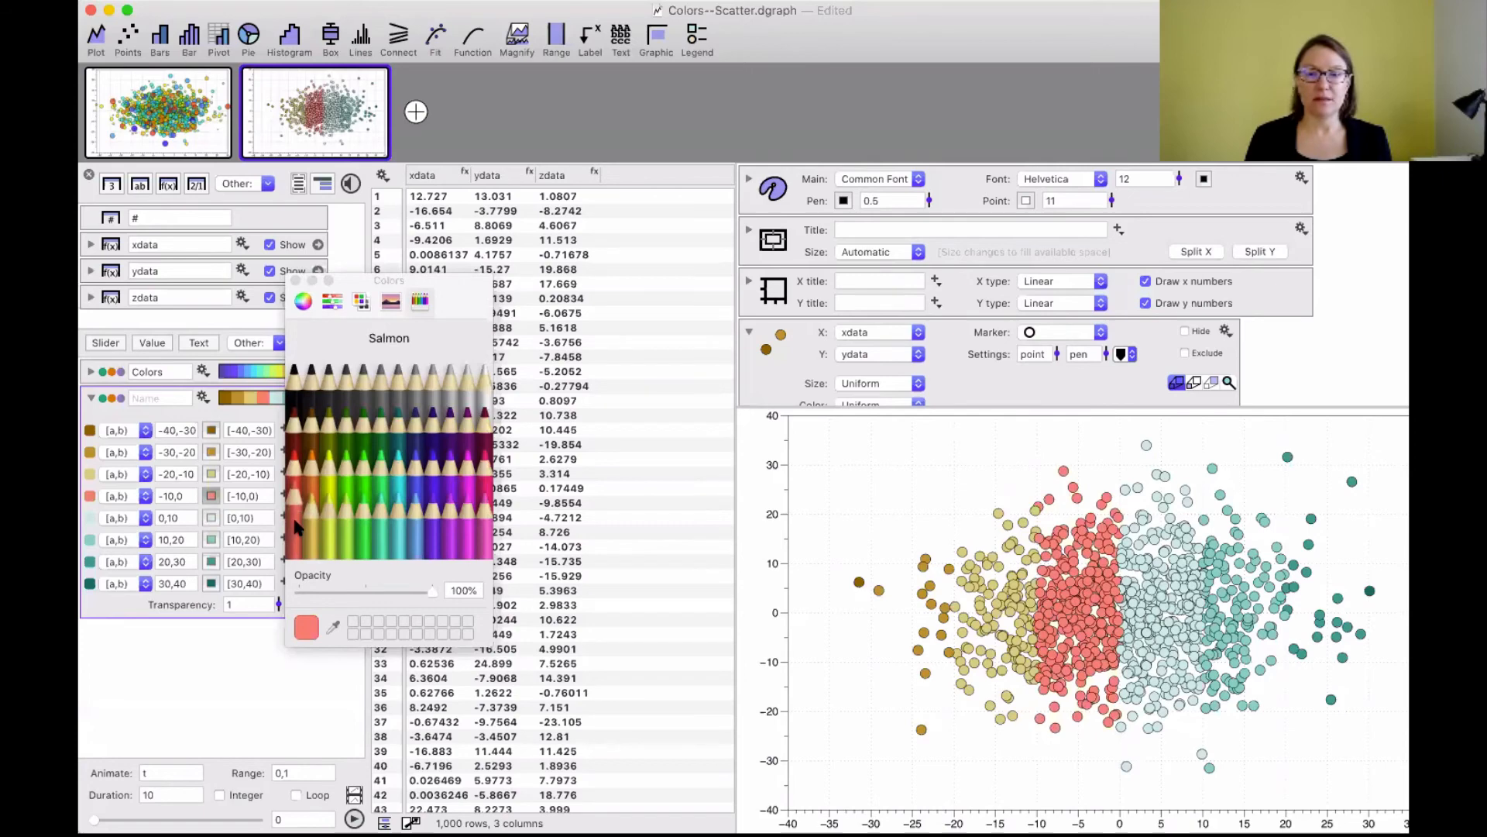
left_click(296, 280)
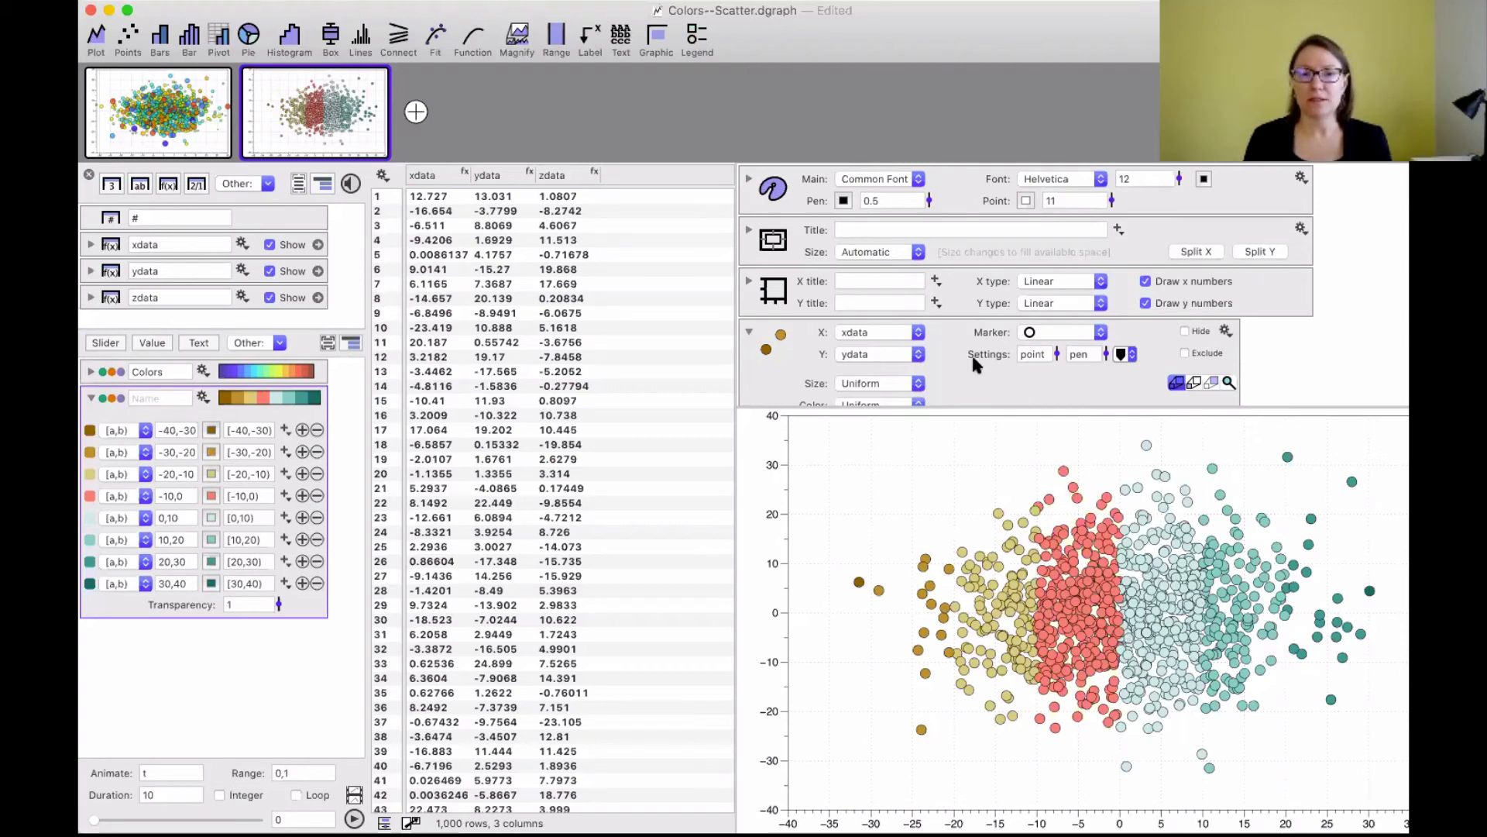
scroll(969, 375, "down", 5)
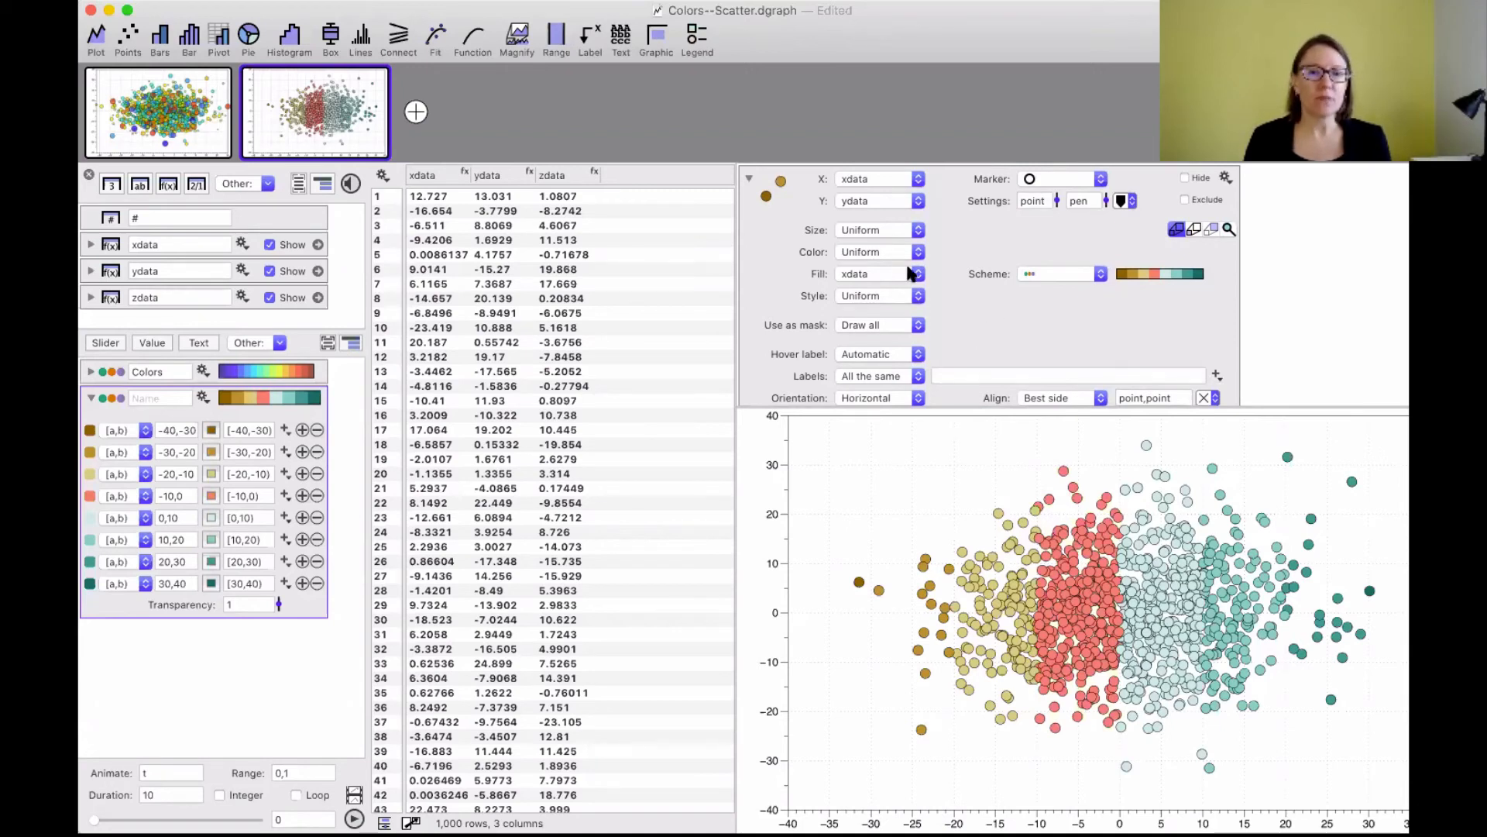
Set the scatter points' fill to zdata and select the zdata column in the data table.
left_click(770, 231)
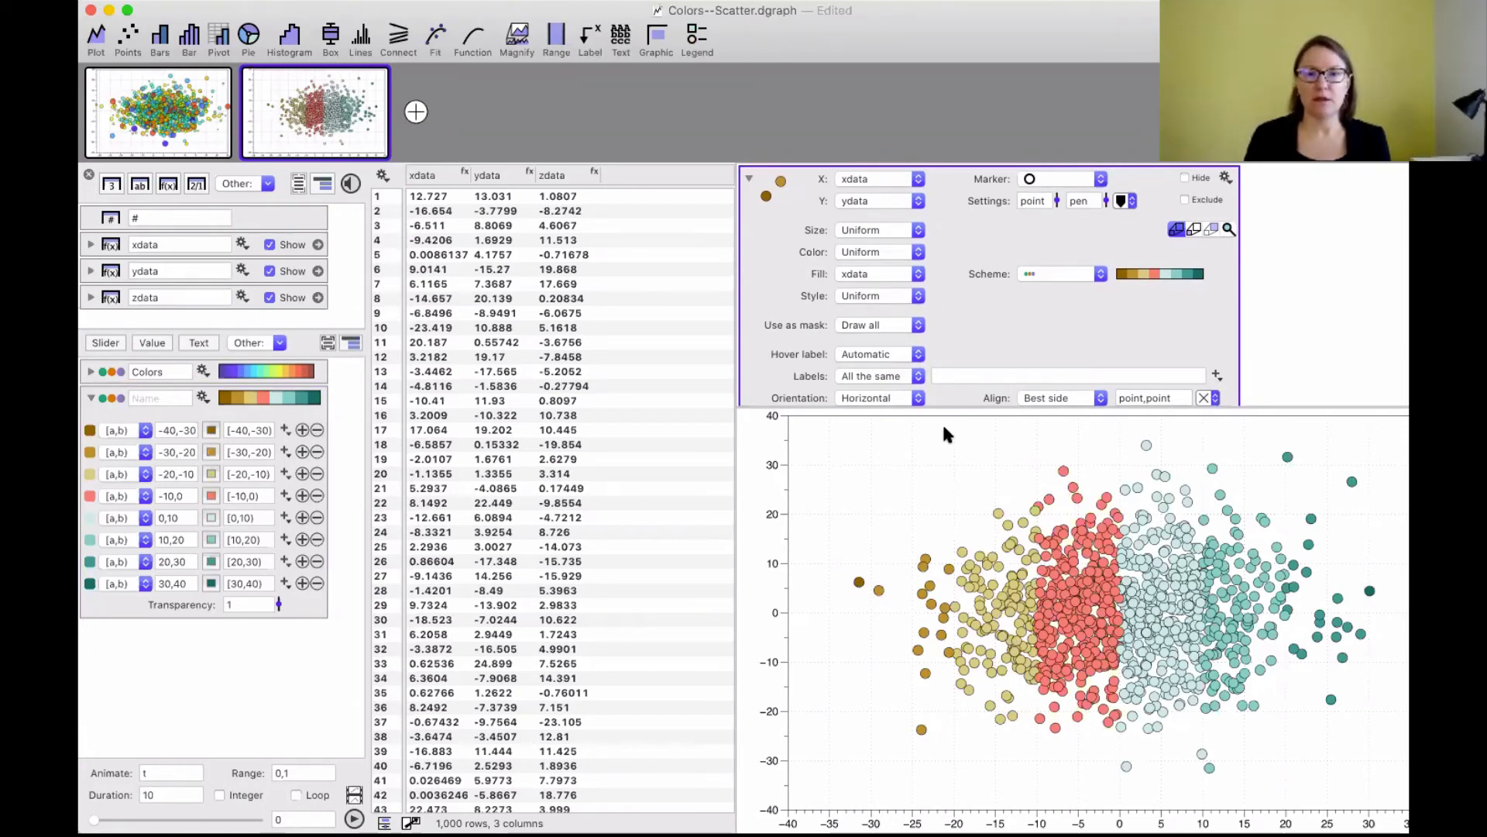
left_click(879, 268)
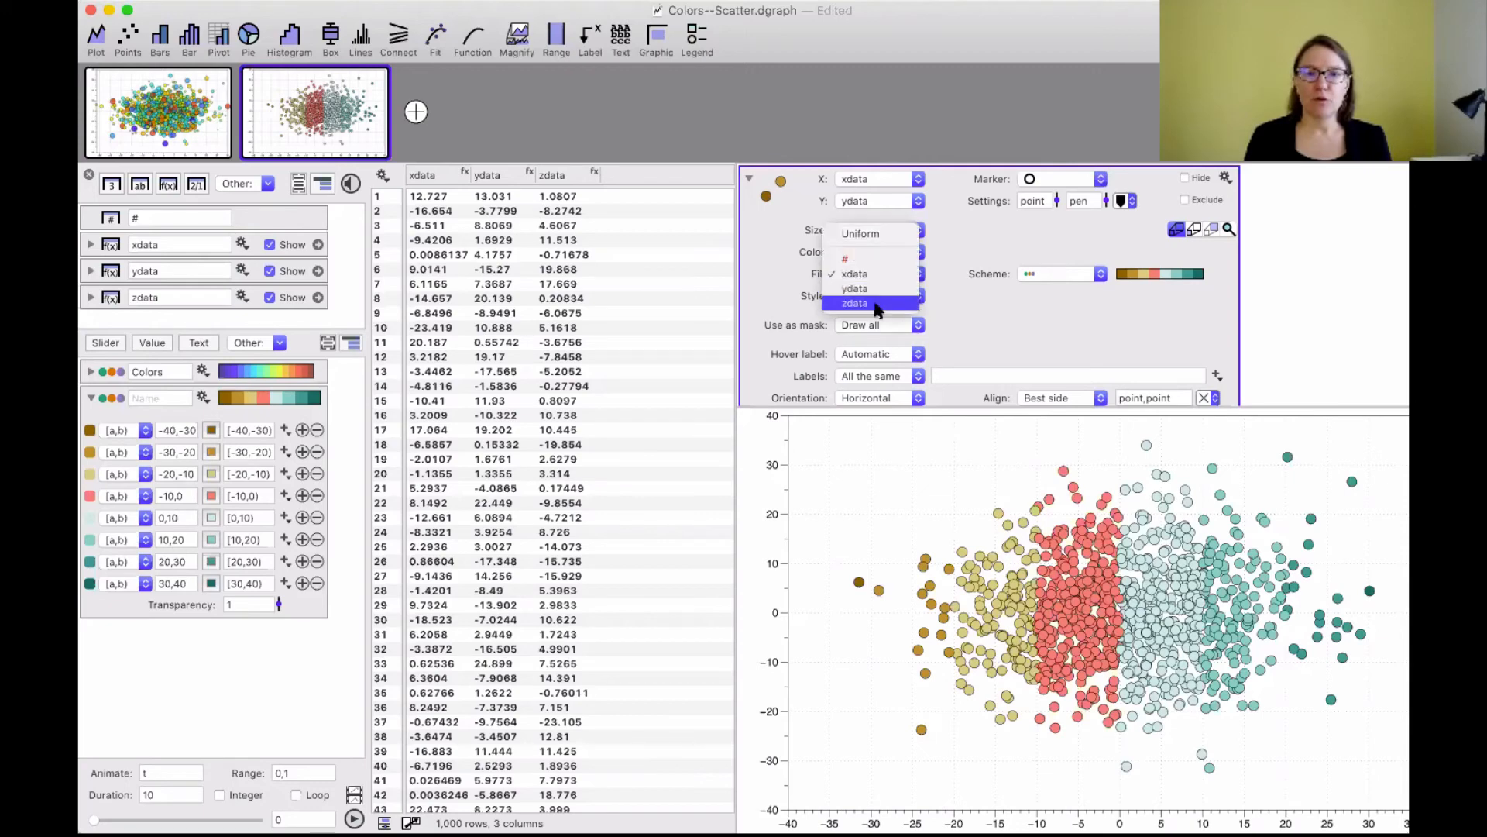
left_click(863, 302)
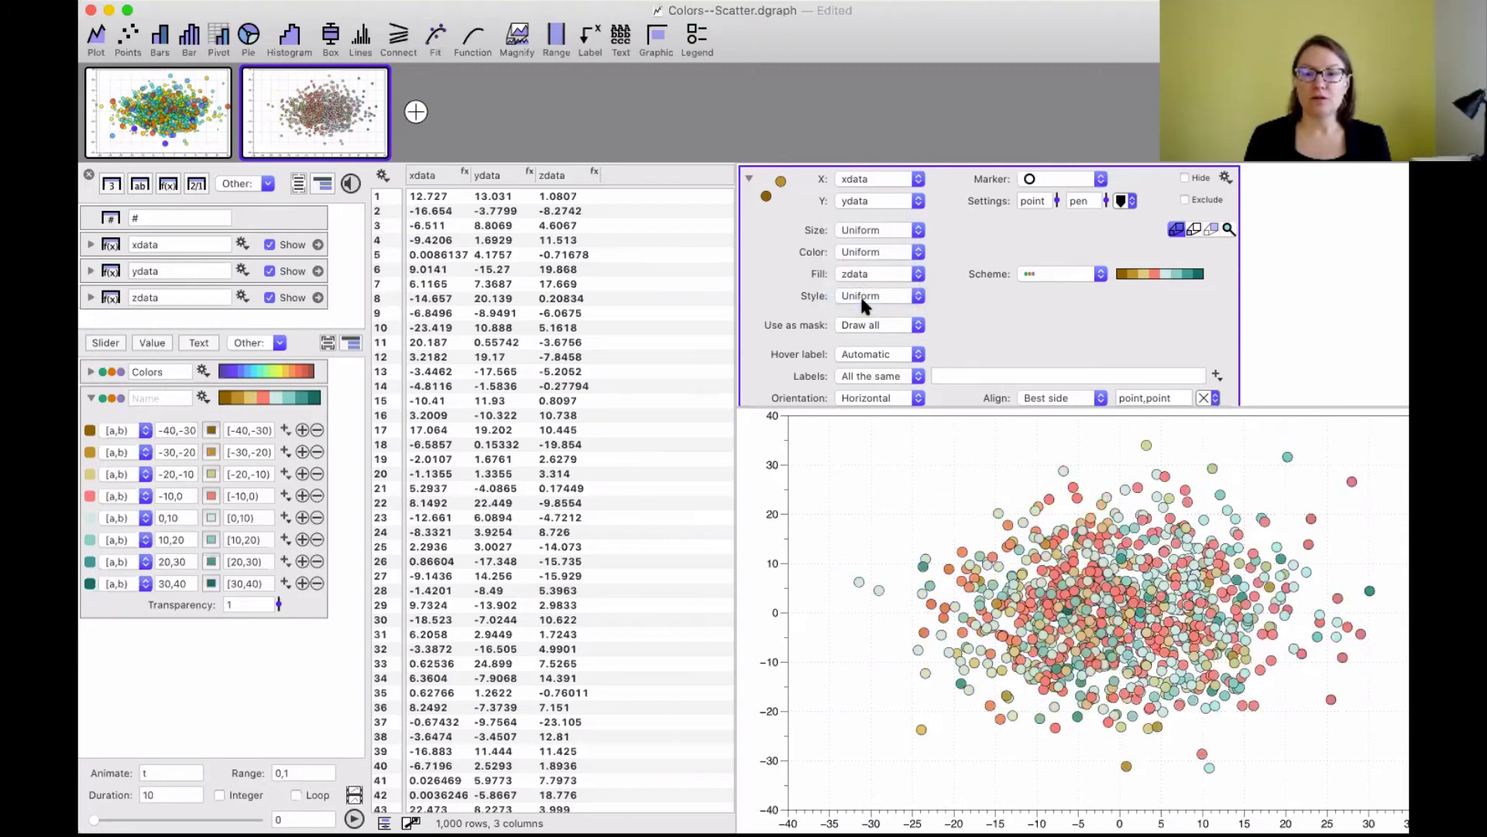
left_click(577, 179)
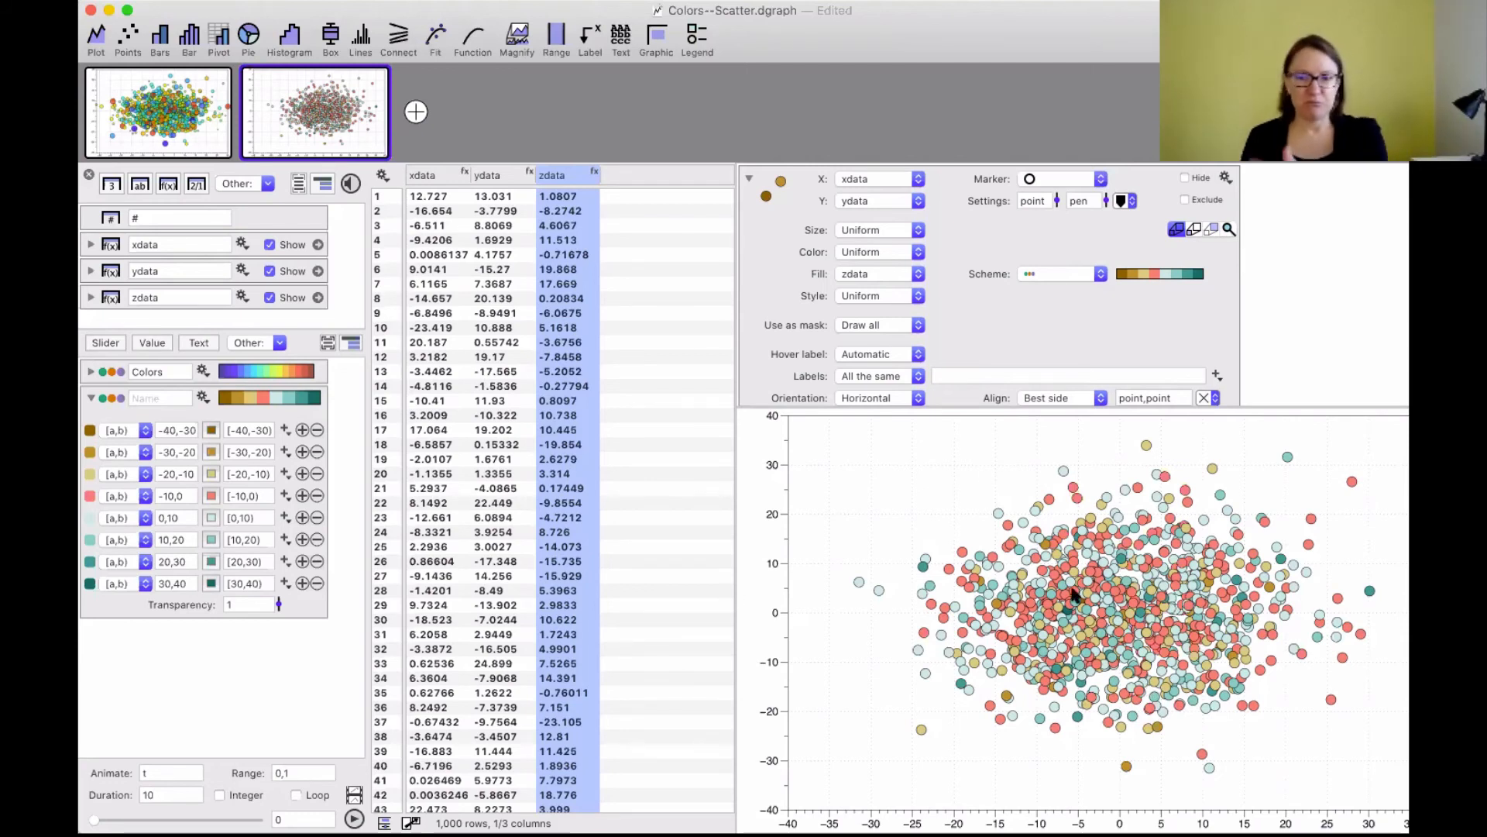
Apply the Red Purple color suggestion to the unnamed color scheme.
left_click(202, 399)
mouse_move(221, 416)
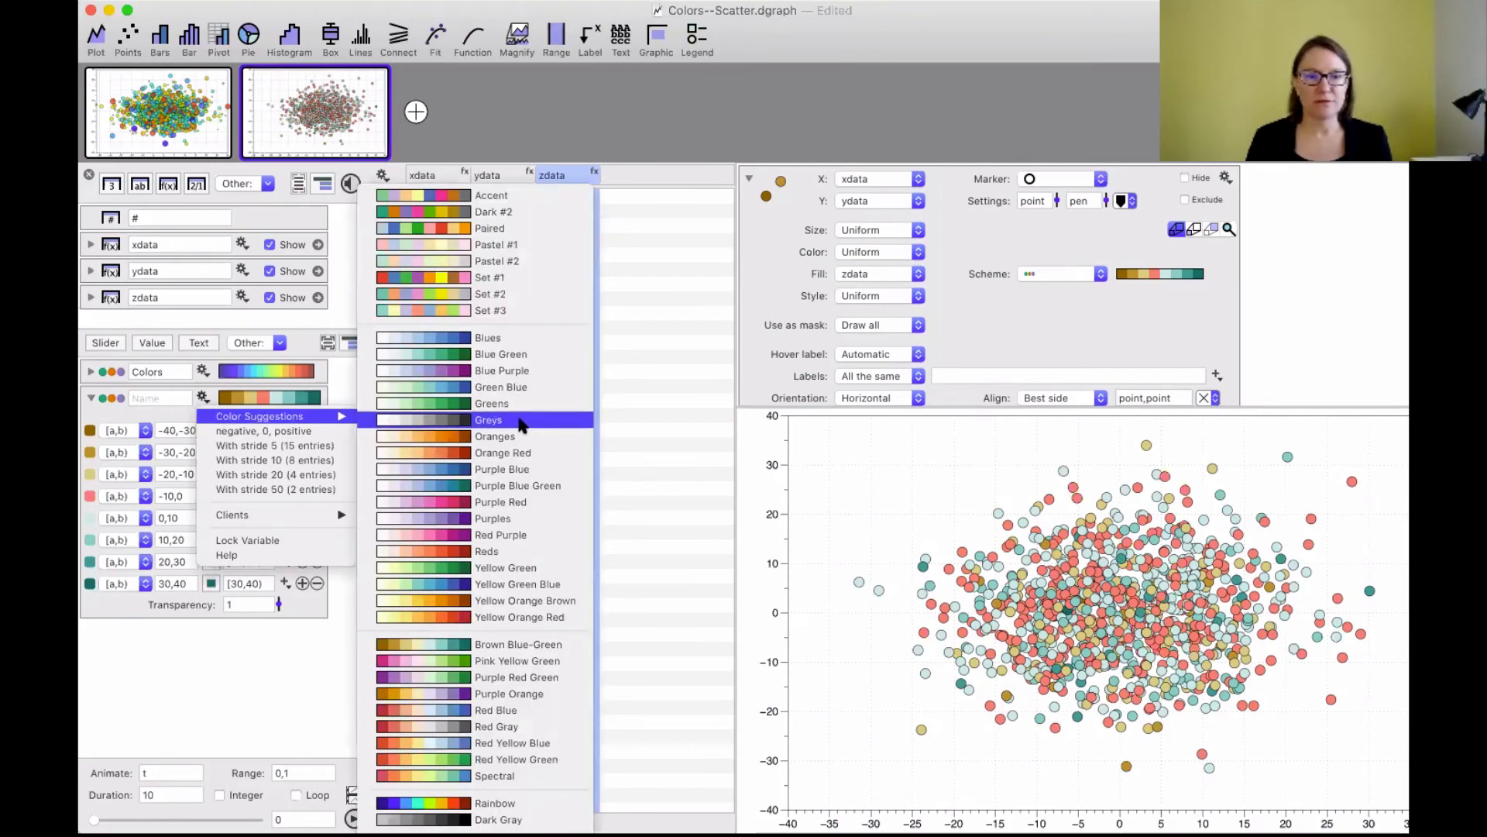
left_click(503, 535)
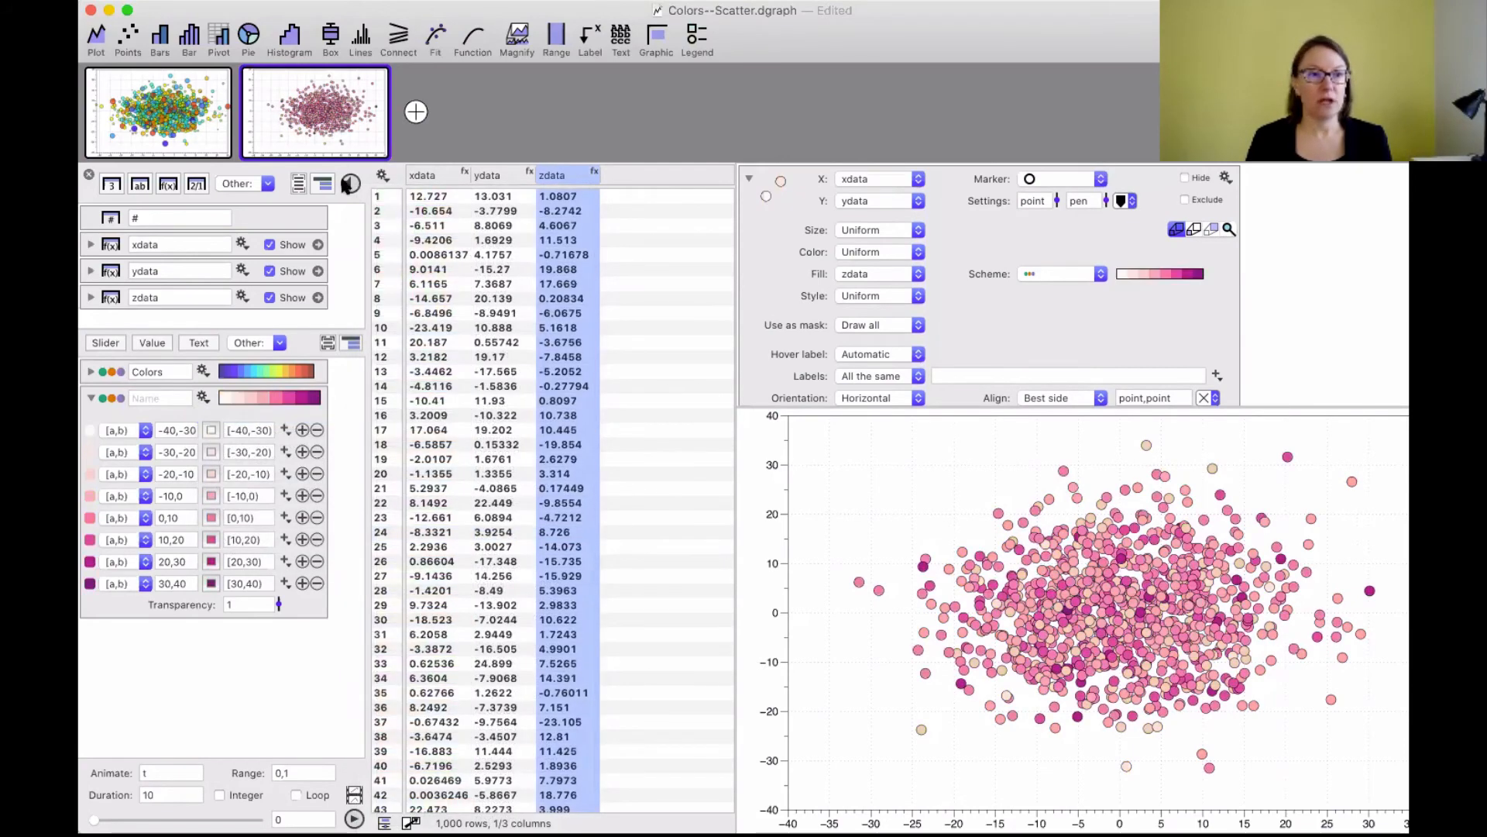
Switch to the first graph, expand the Colors scheme and set its transparency to 0.52.
left_click(208, 112)
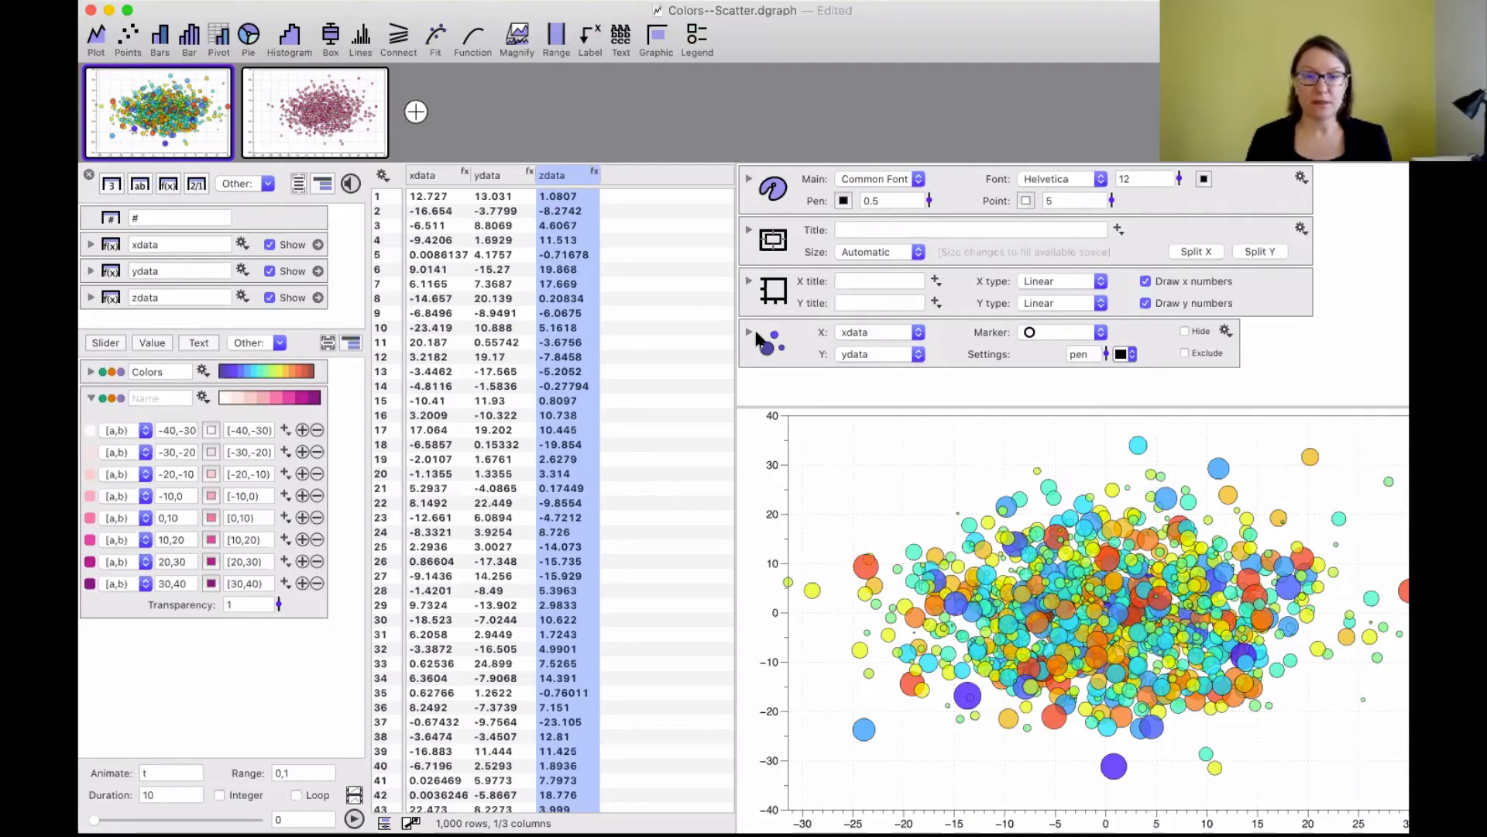
left_click(89, 373)
scroll(307, 615, "down", 6)
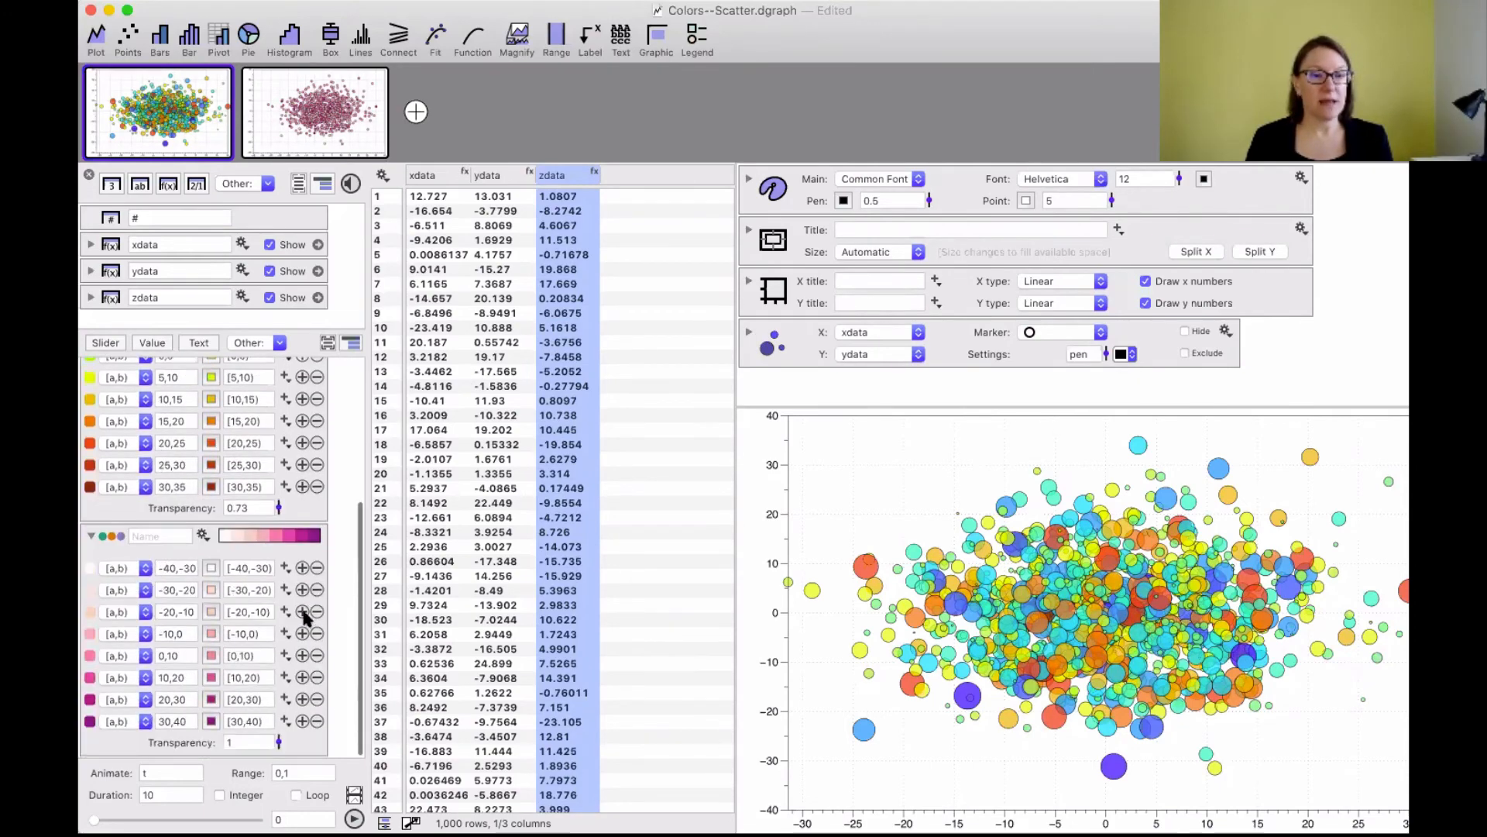
left_click(278, 507)
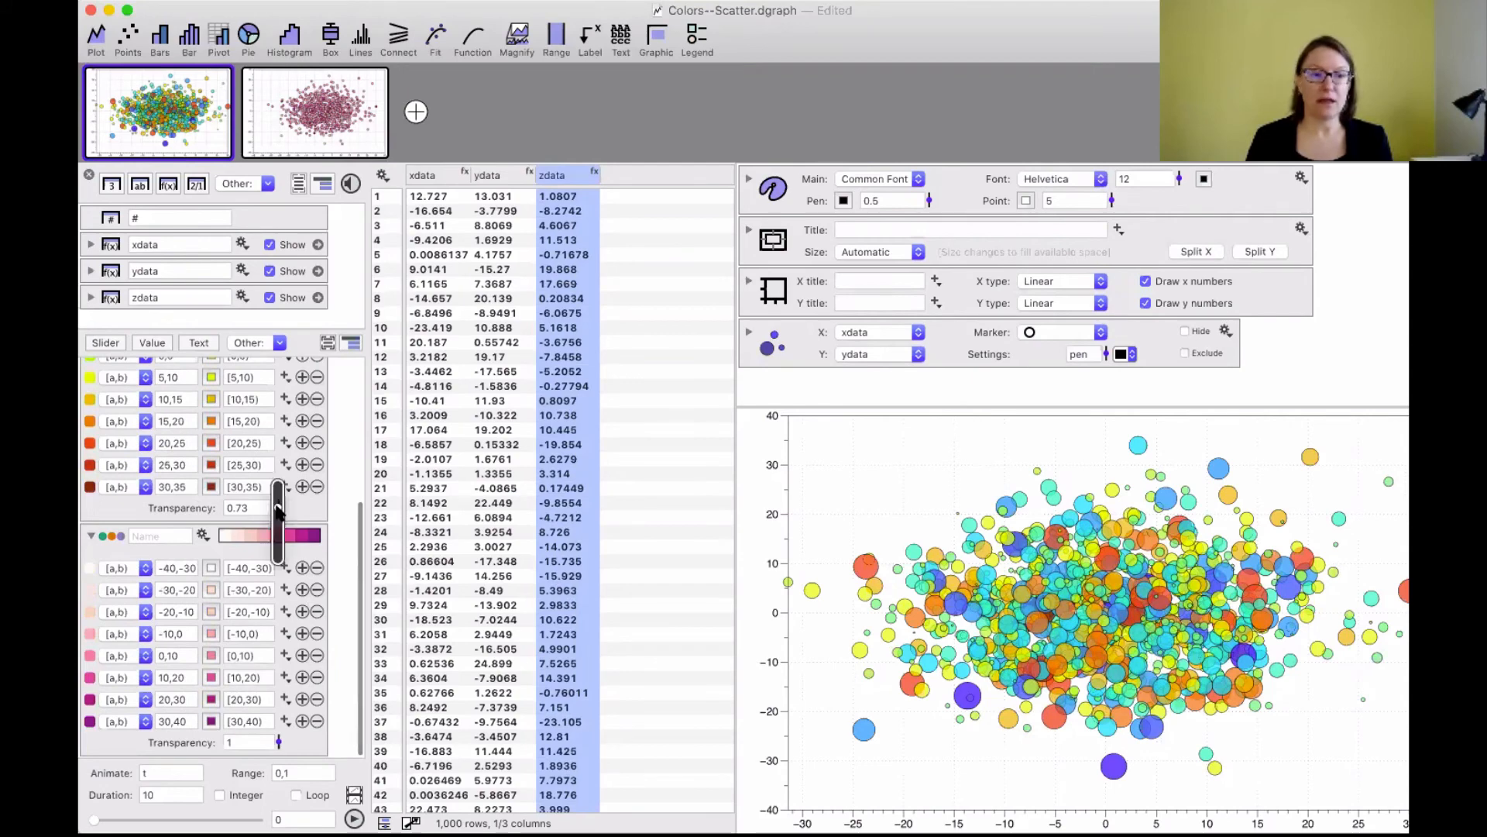
mouse_move(278, 511)
left_mouse_down()
mouse_move(278, 481)
mouse_move(275, 558)
mouse_move(272, 529)
left_mouse_up()
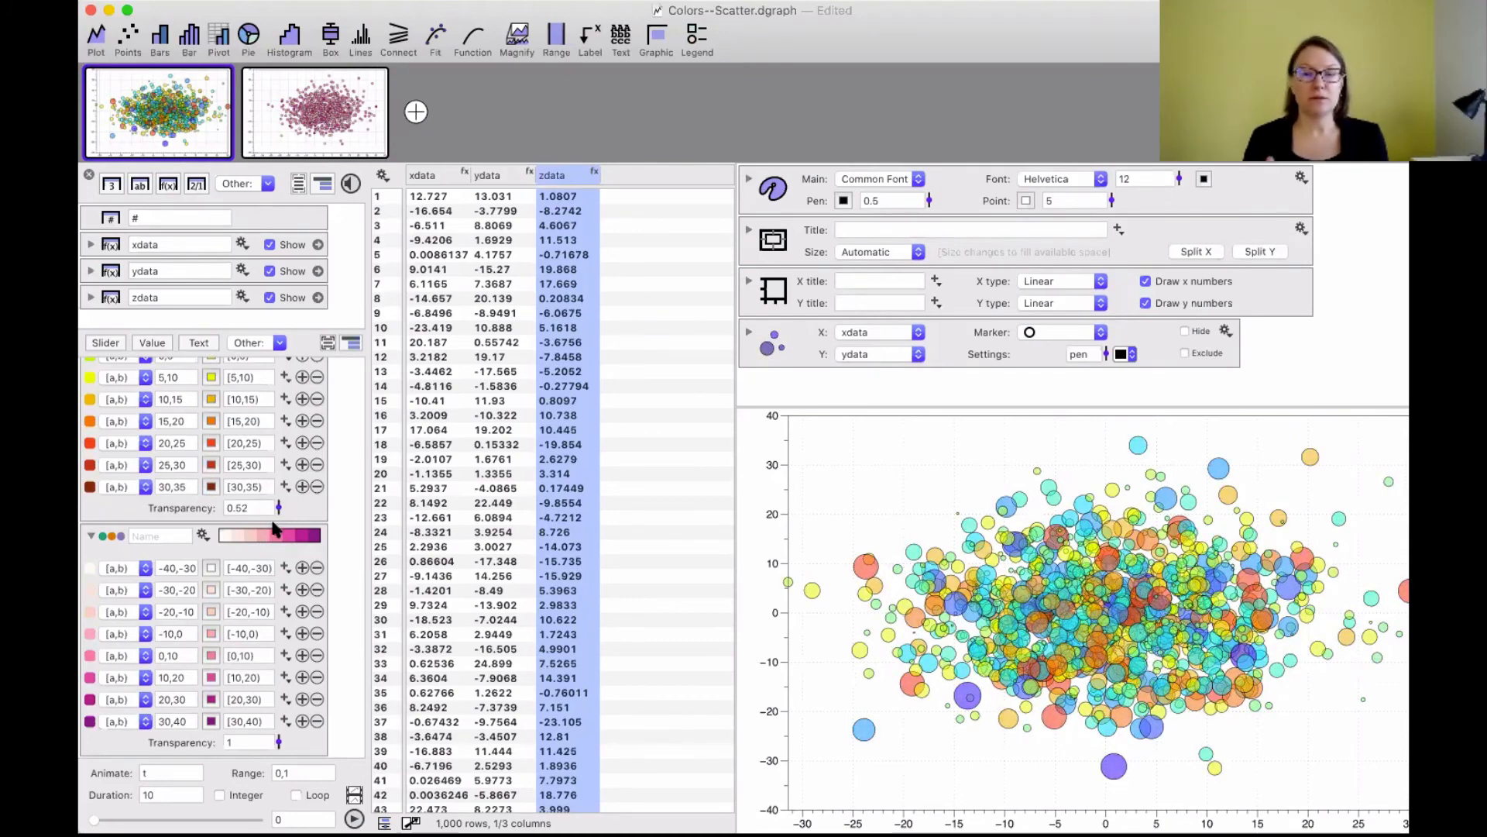
scroll(287, 457, "up", 5)
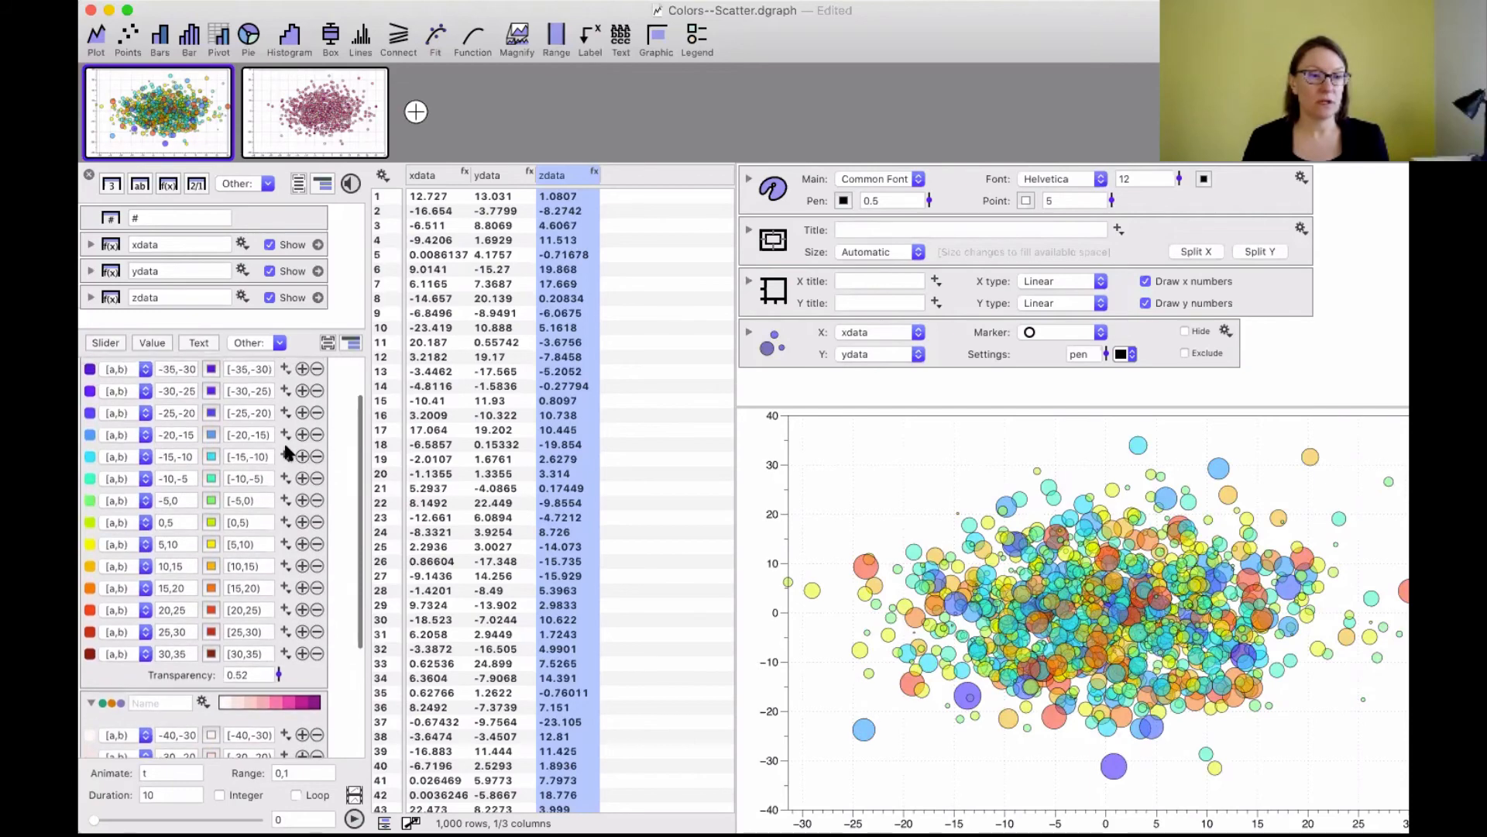
scroll(285, 446, "up", 2)
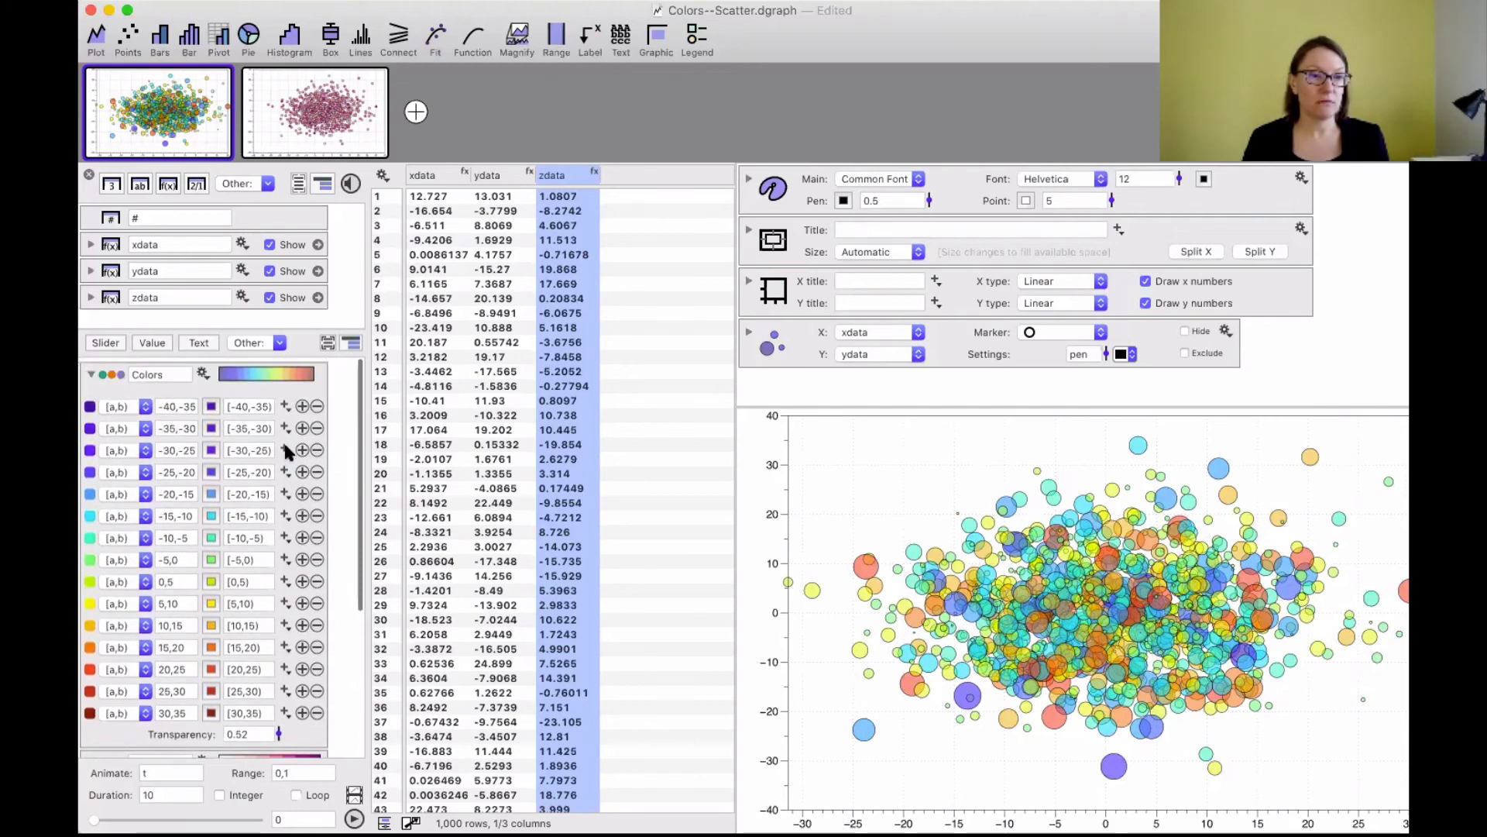
Try lowering the opacity of the Colors scheme's -40,-35 color to 0%, undo it and close the color picker.
left_click(212, 404)
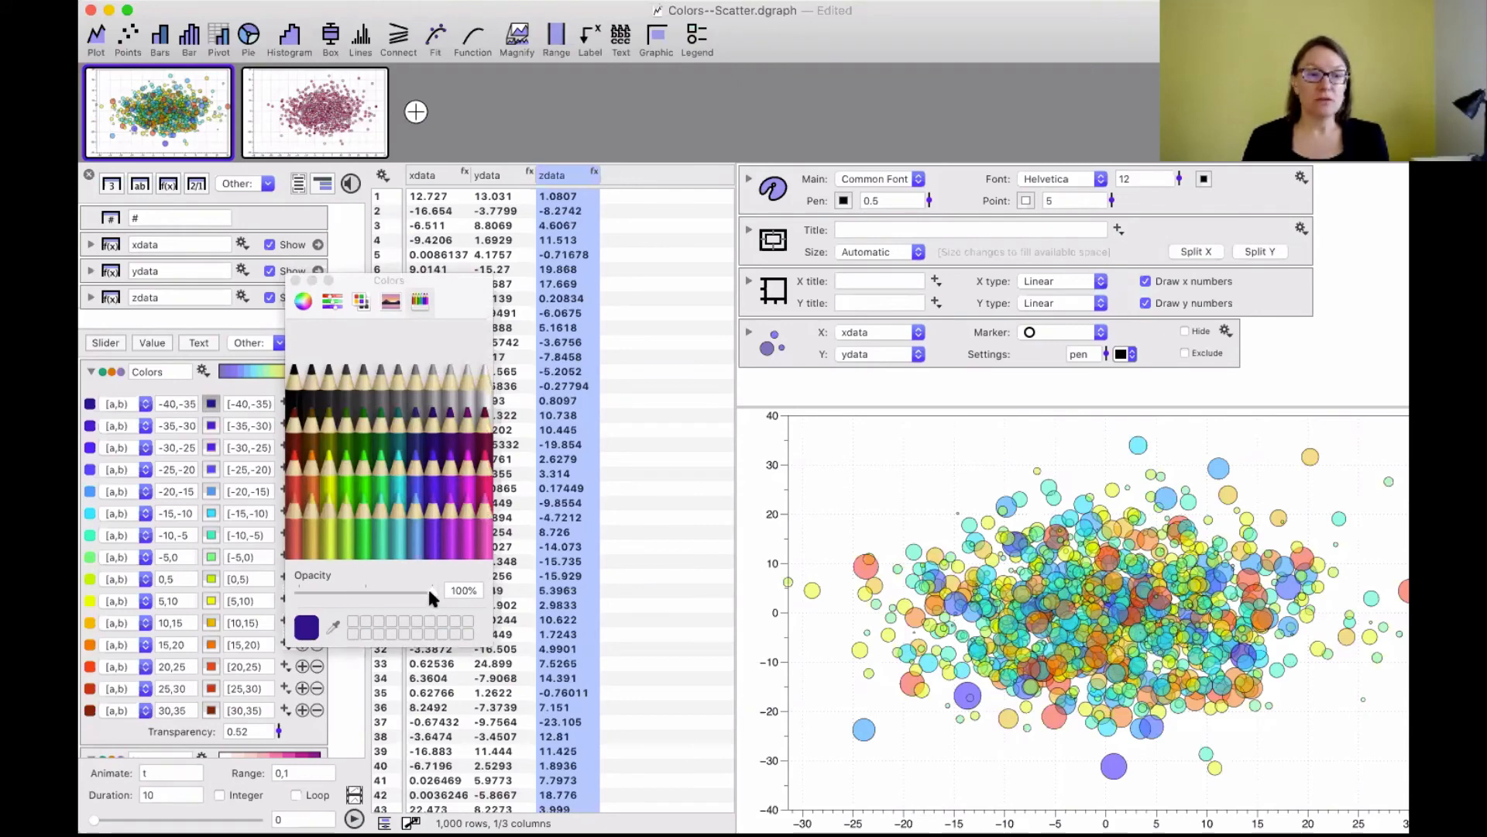
mouse_move(429, 583)
left_mouse_down()
mouse_move(292, 584)
mouse_move(411, 587)
left_mouse_up()
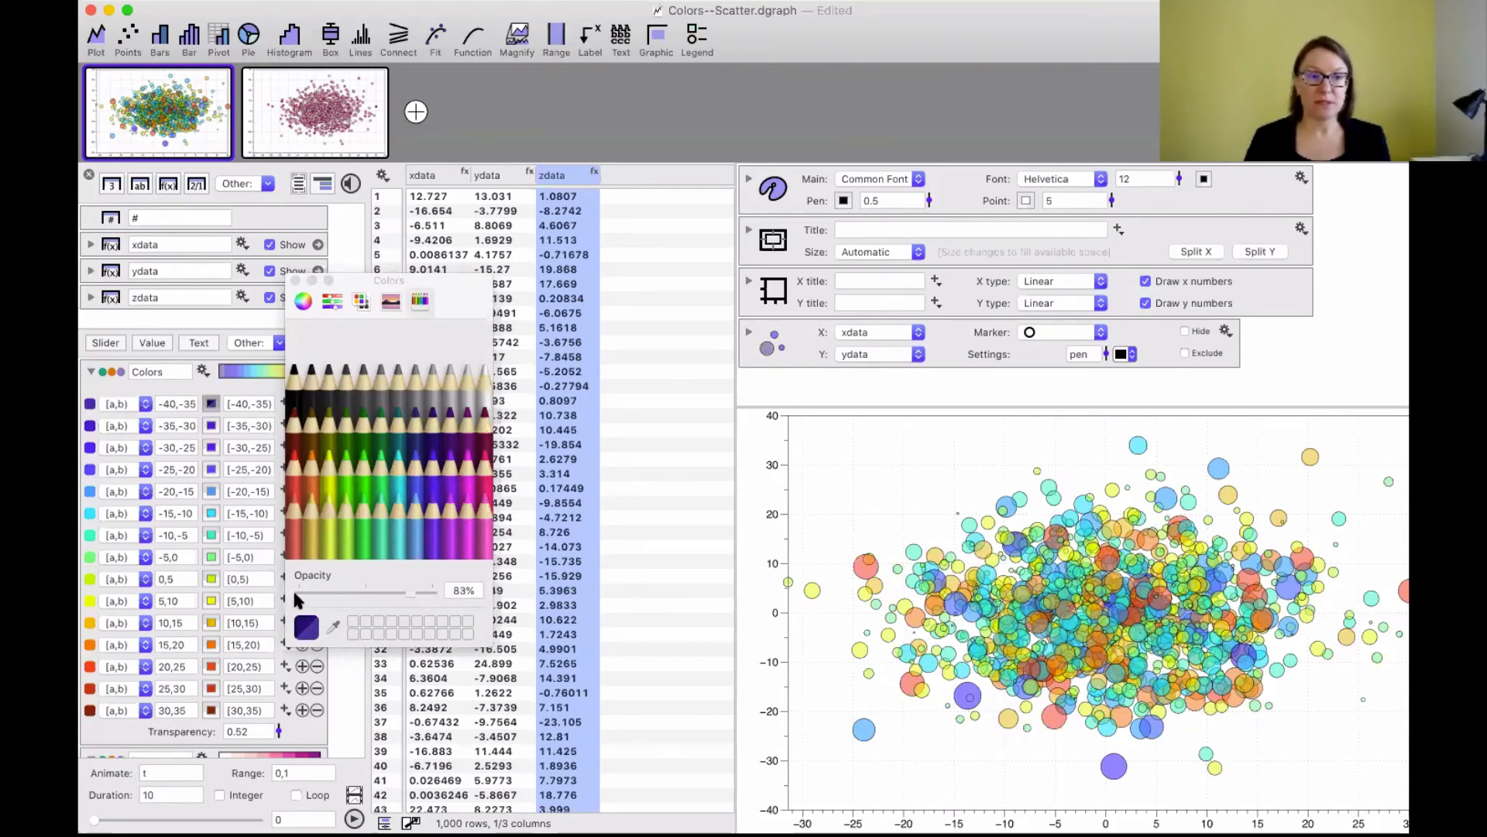
mouse_move(297, 596)
left_mouse_down()
mouse_move(367, 588)
mouse_move(279, 594)
left_mouse_up()
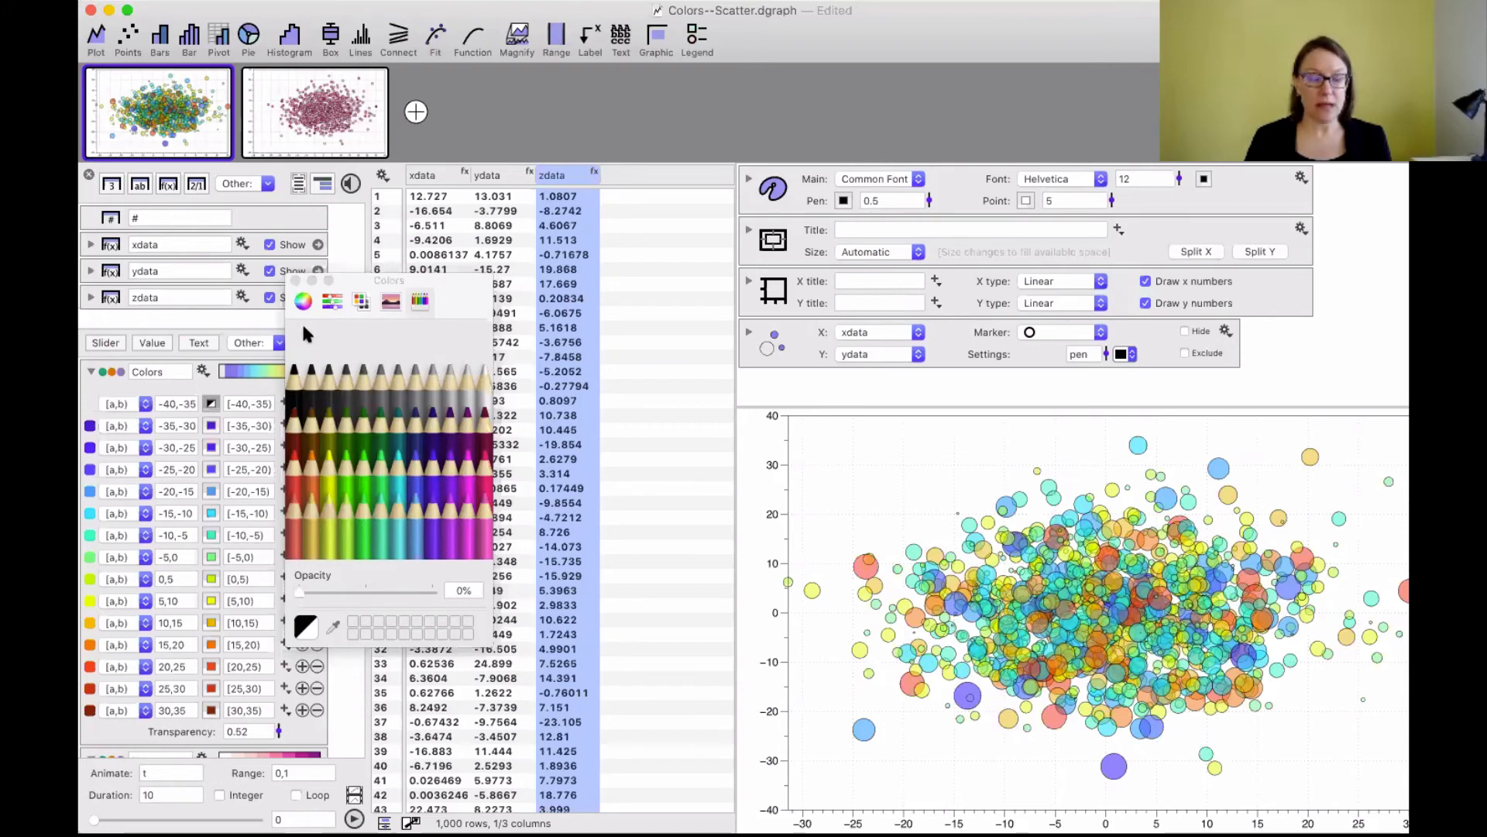
key("super+z")
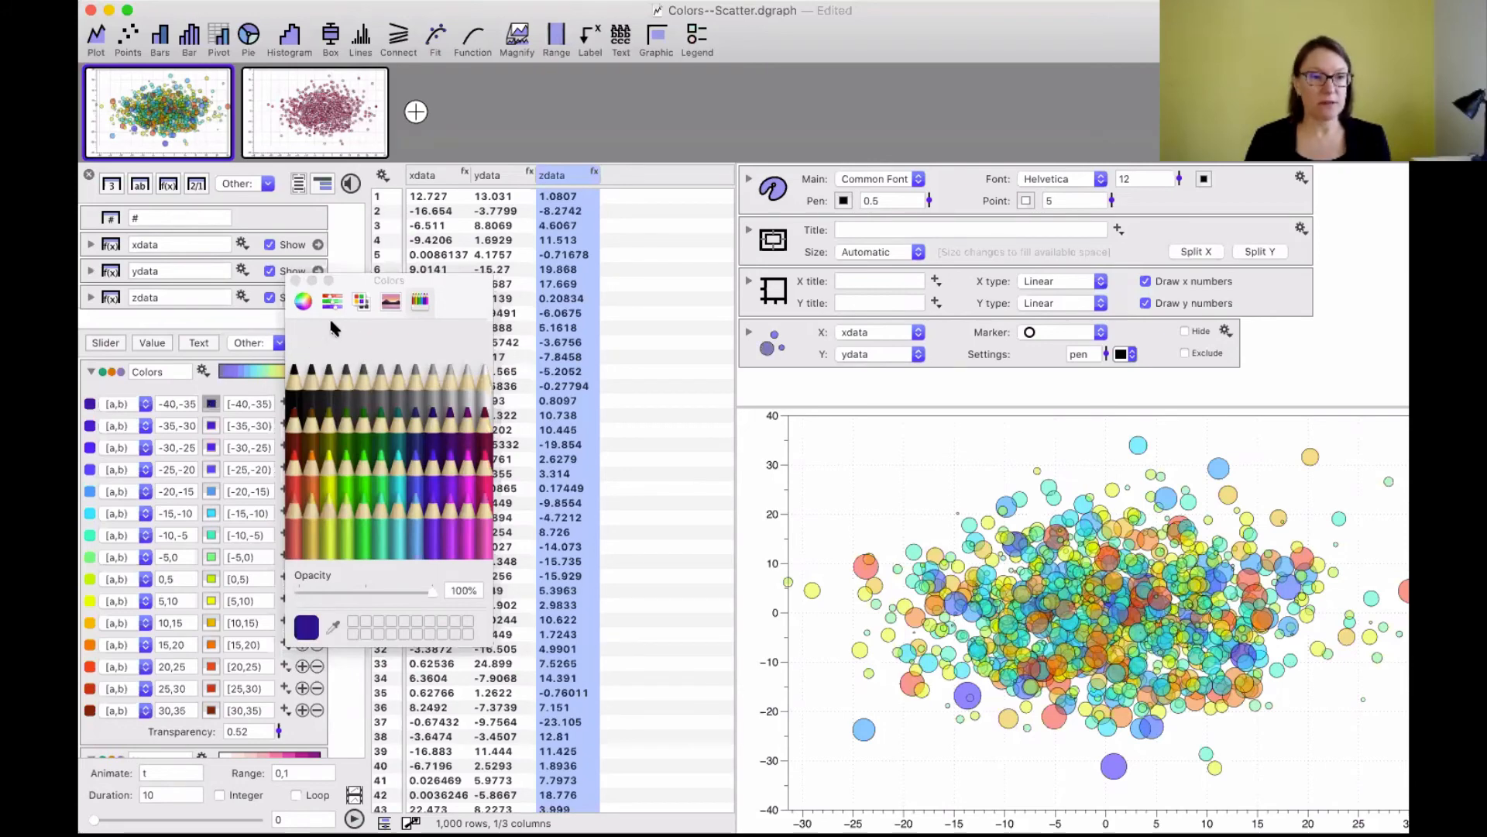
left_click(296, 280)
Review the Colors scheme's ranges and transparency, and collapse both color schemes.
scroll(309, 635, "down", 5)
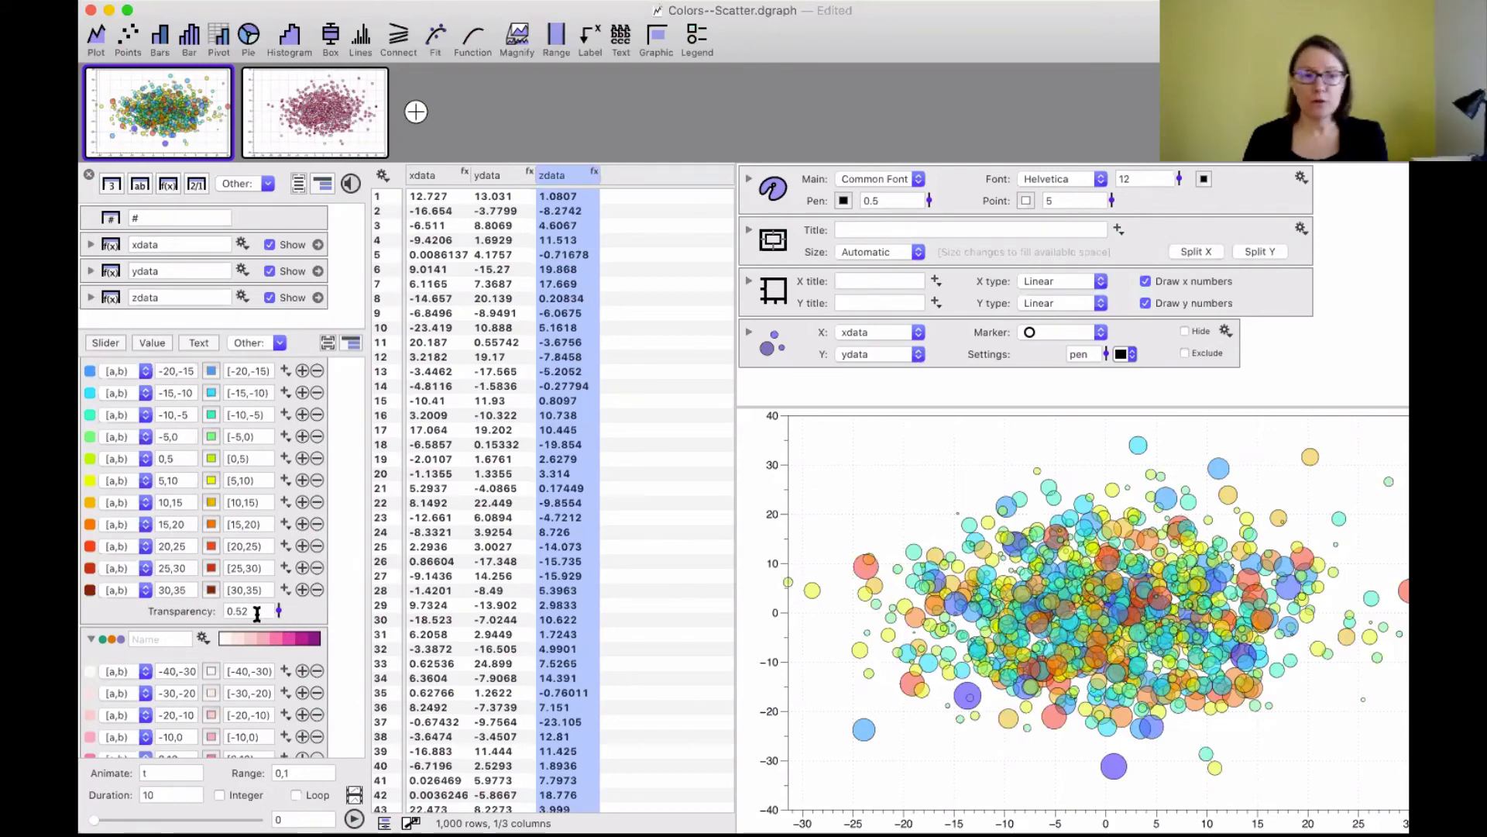
scroll(252, 542, "up", 5)
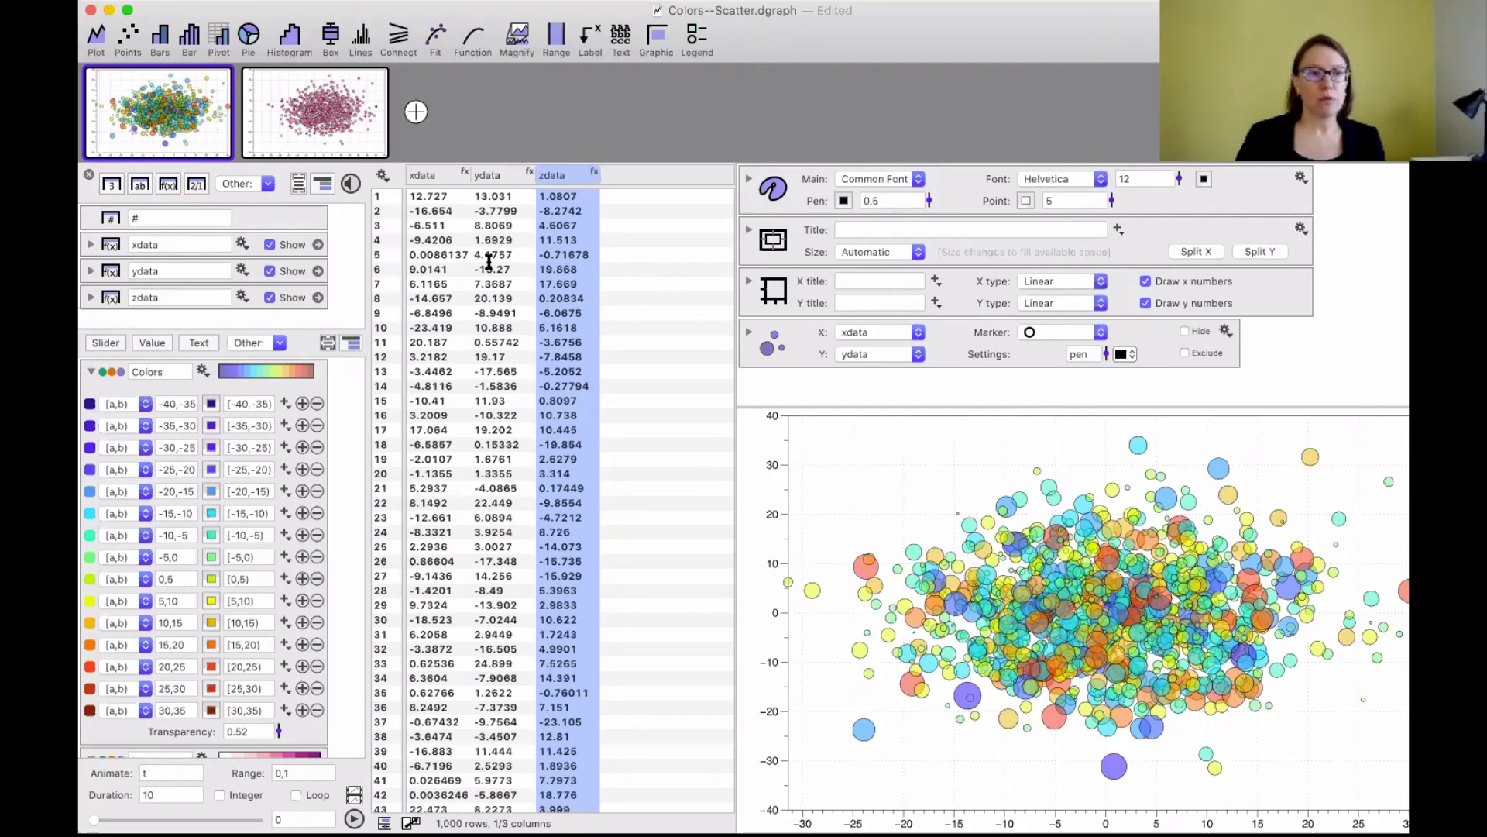
left_click(90, 371)
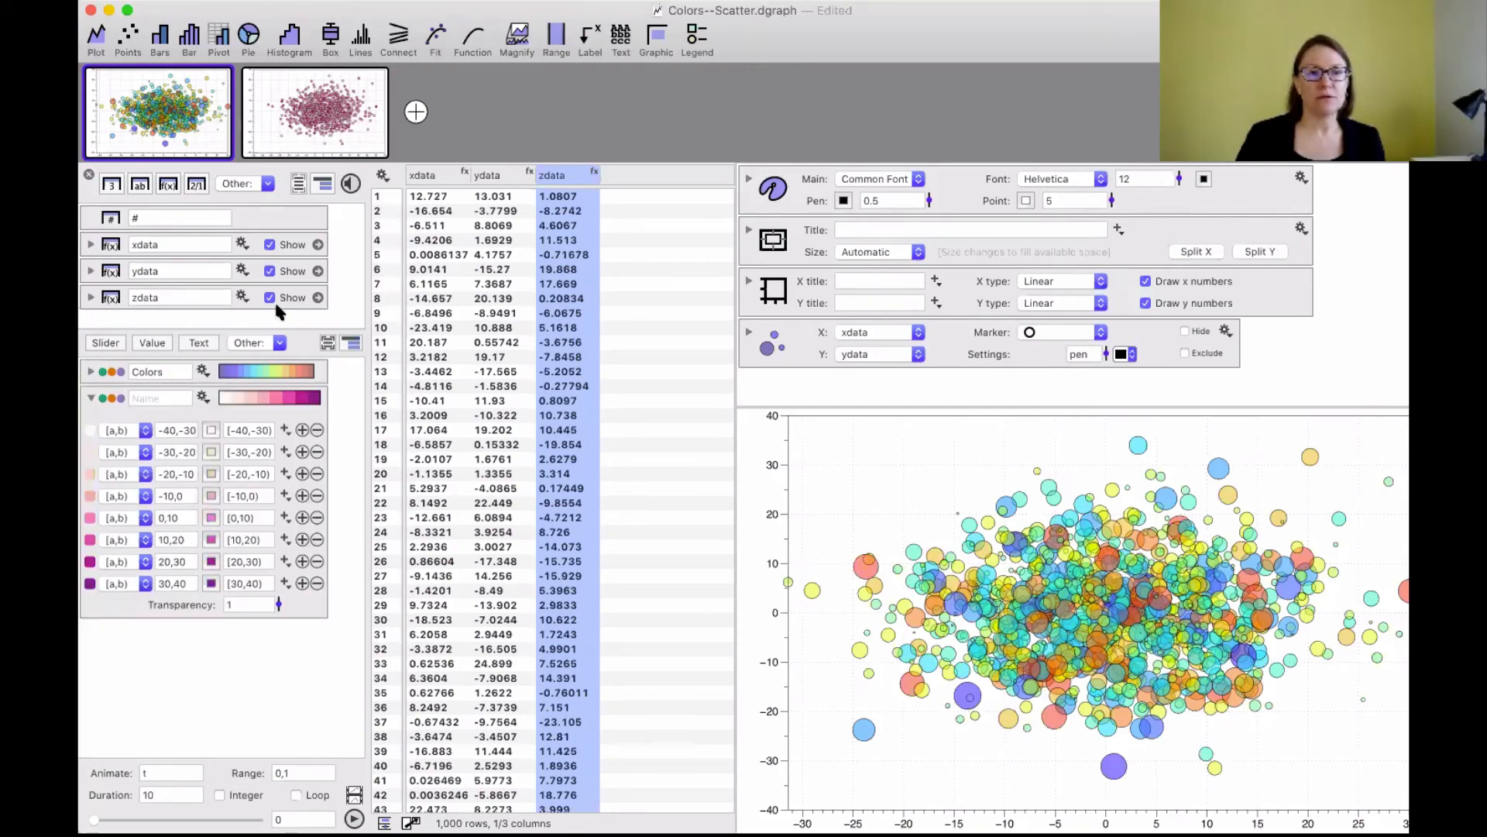
left_click(91, 399)
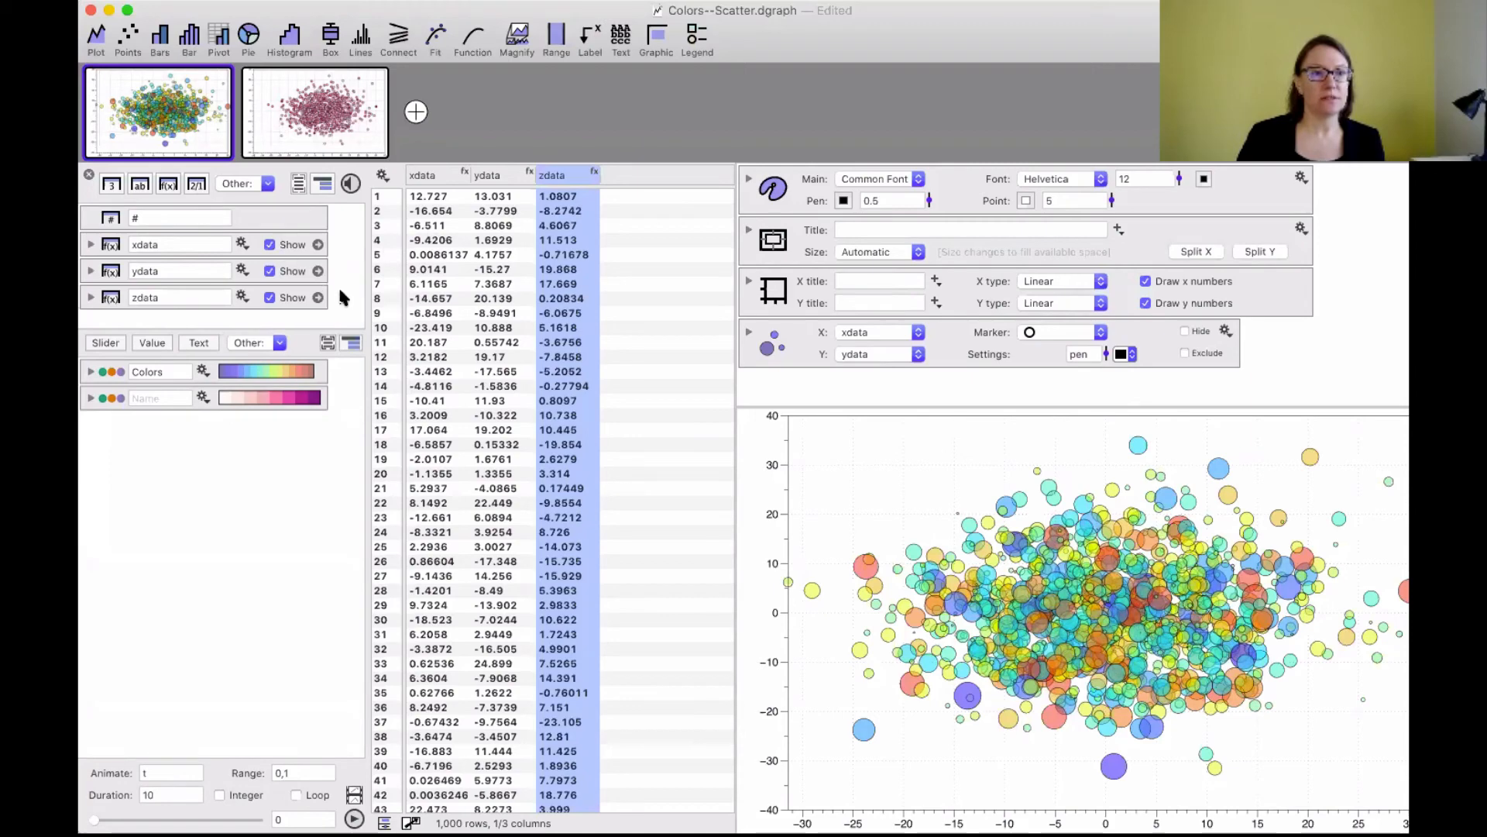
Group the xdata, ydata and zdata columns, collapse that group and exclude it, discarding the extra empty group.
left_click_drag(341, 296, 310, 236)
left_click(321, 186)
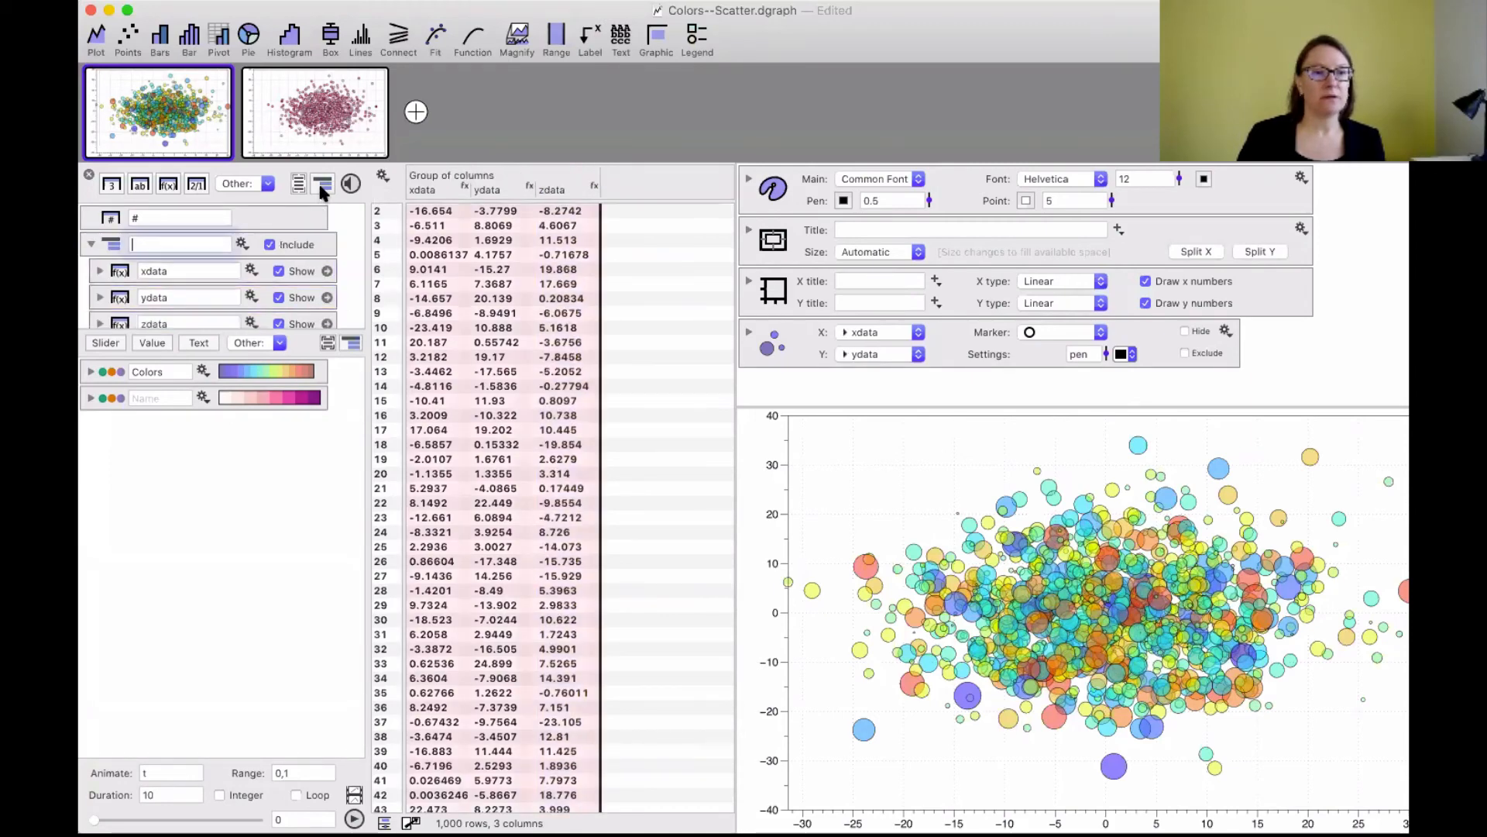
left_click(283, 246)
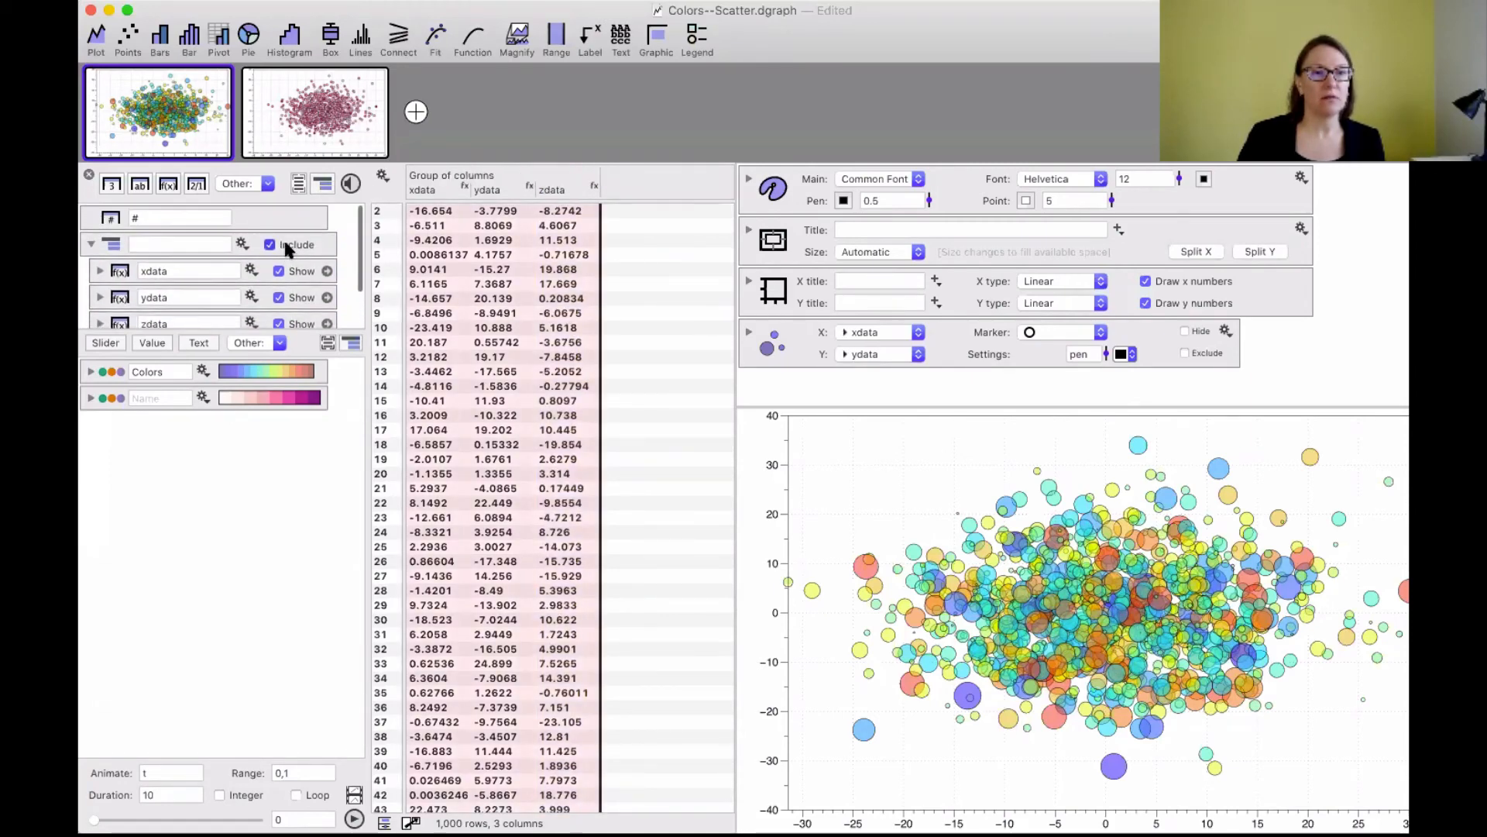
left_click(90, 246)
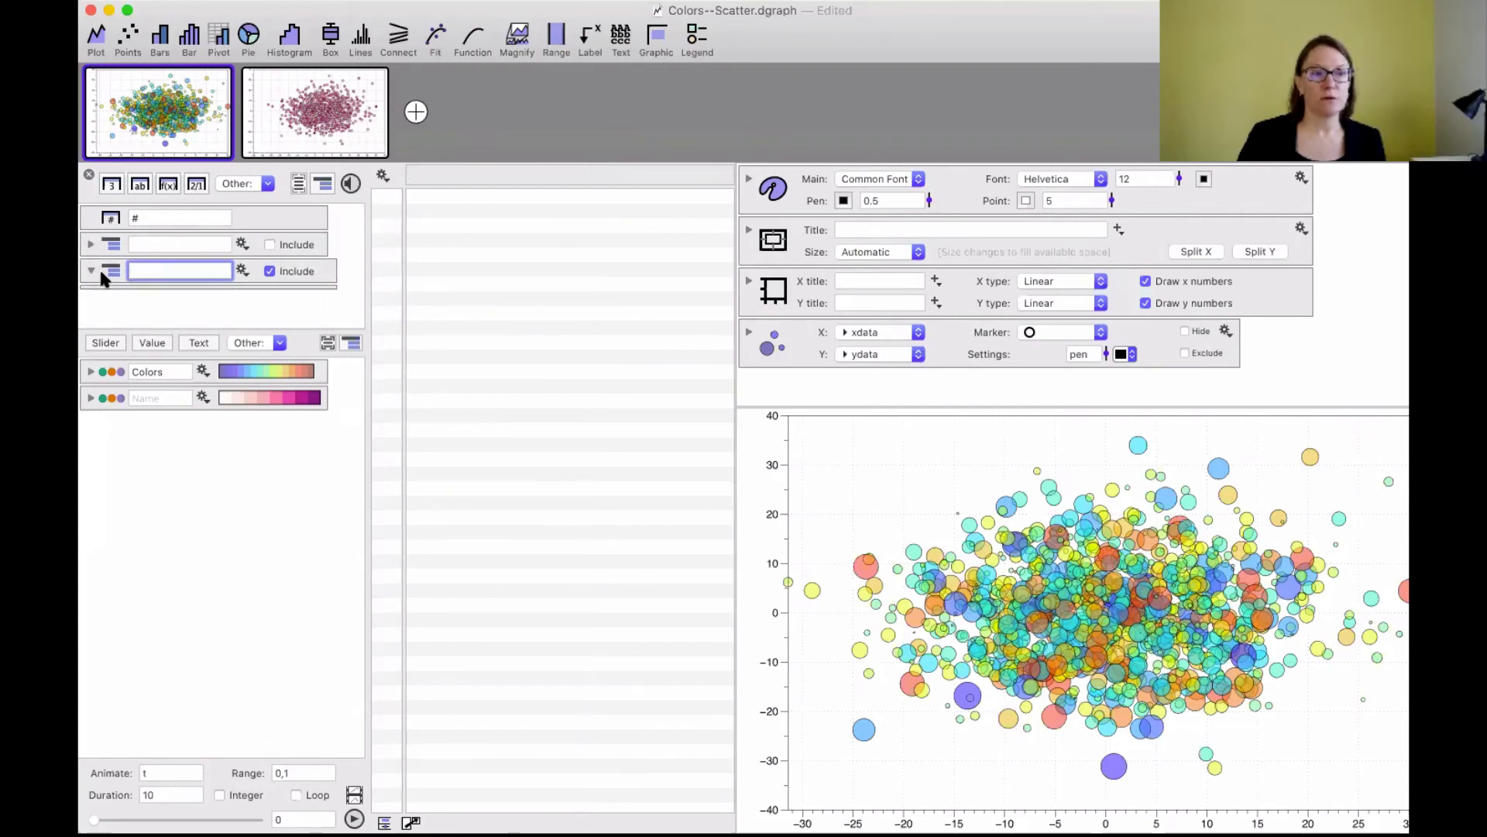
left_click(101, 275)
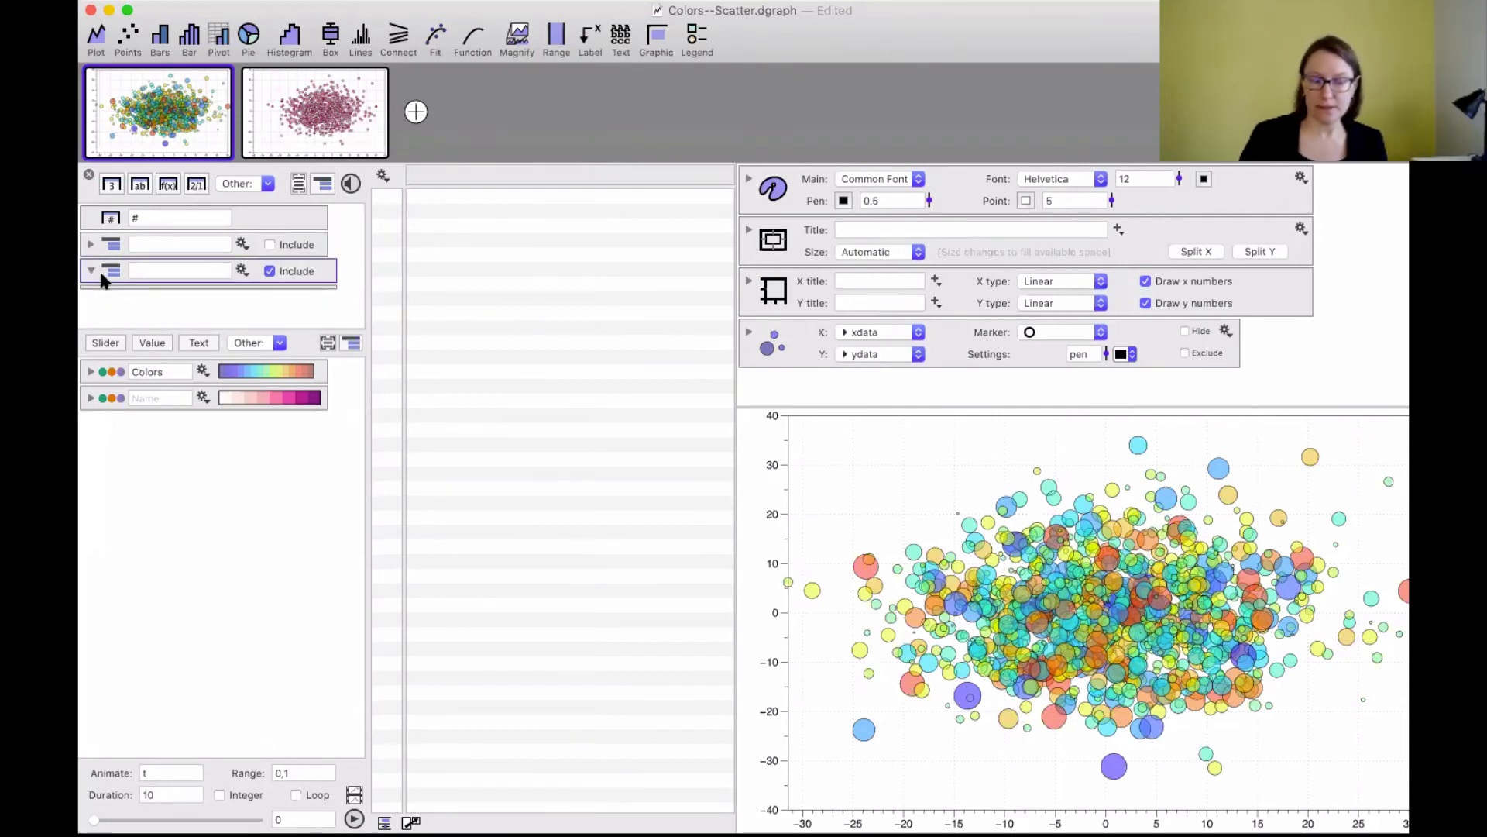
Add a new data column and enter A, A, A, B, B, B, C, C, C in its first nine rows.
left_click(112, 183)
double_click(440, 195)
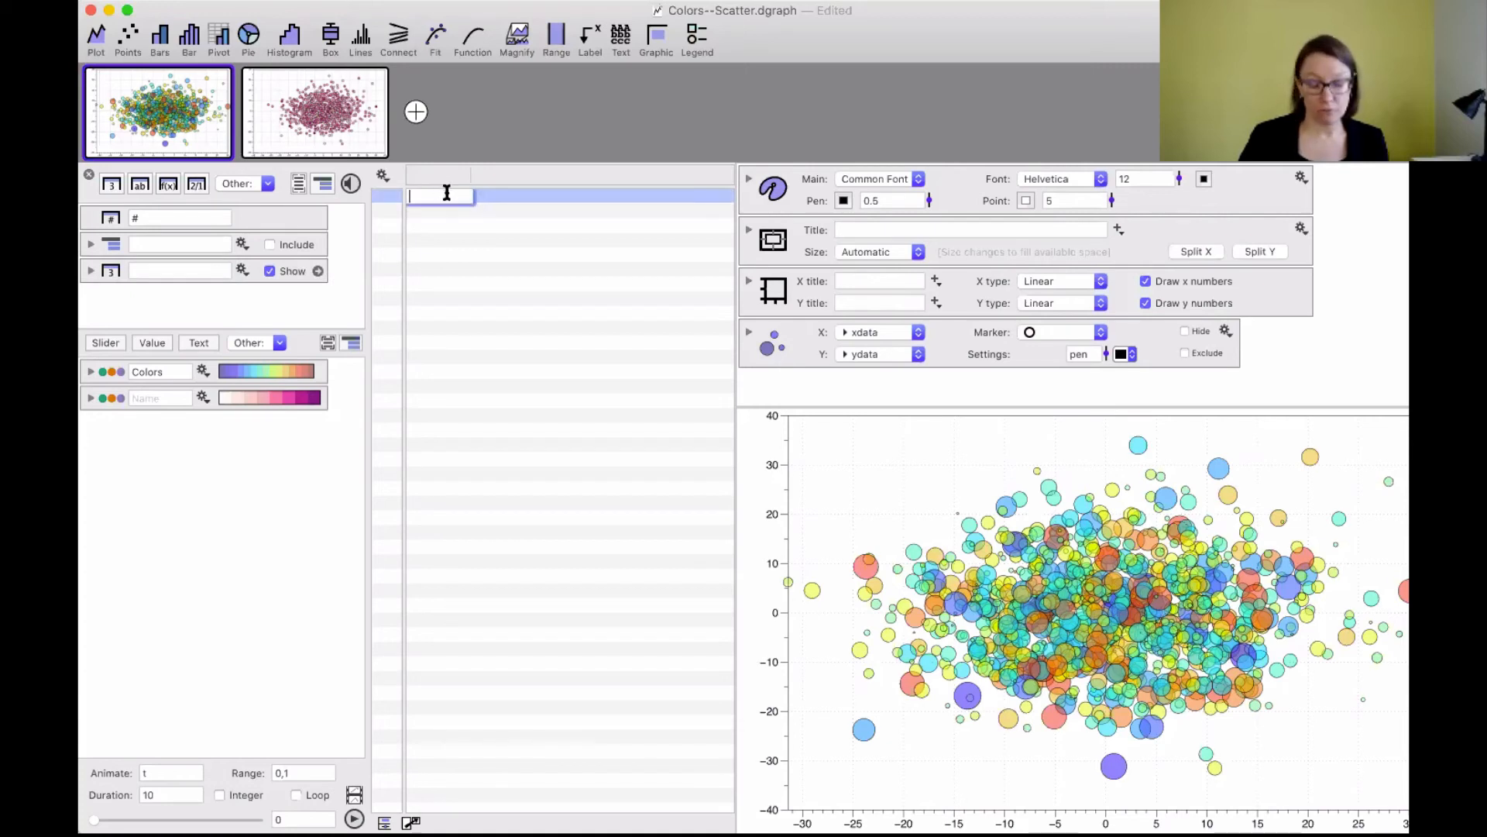
type("A")
key("Return")
type("A")
key("Return")
type("A")
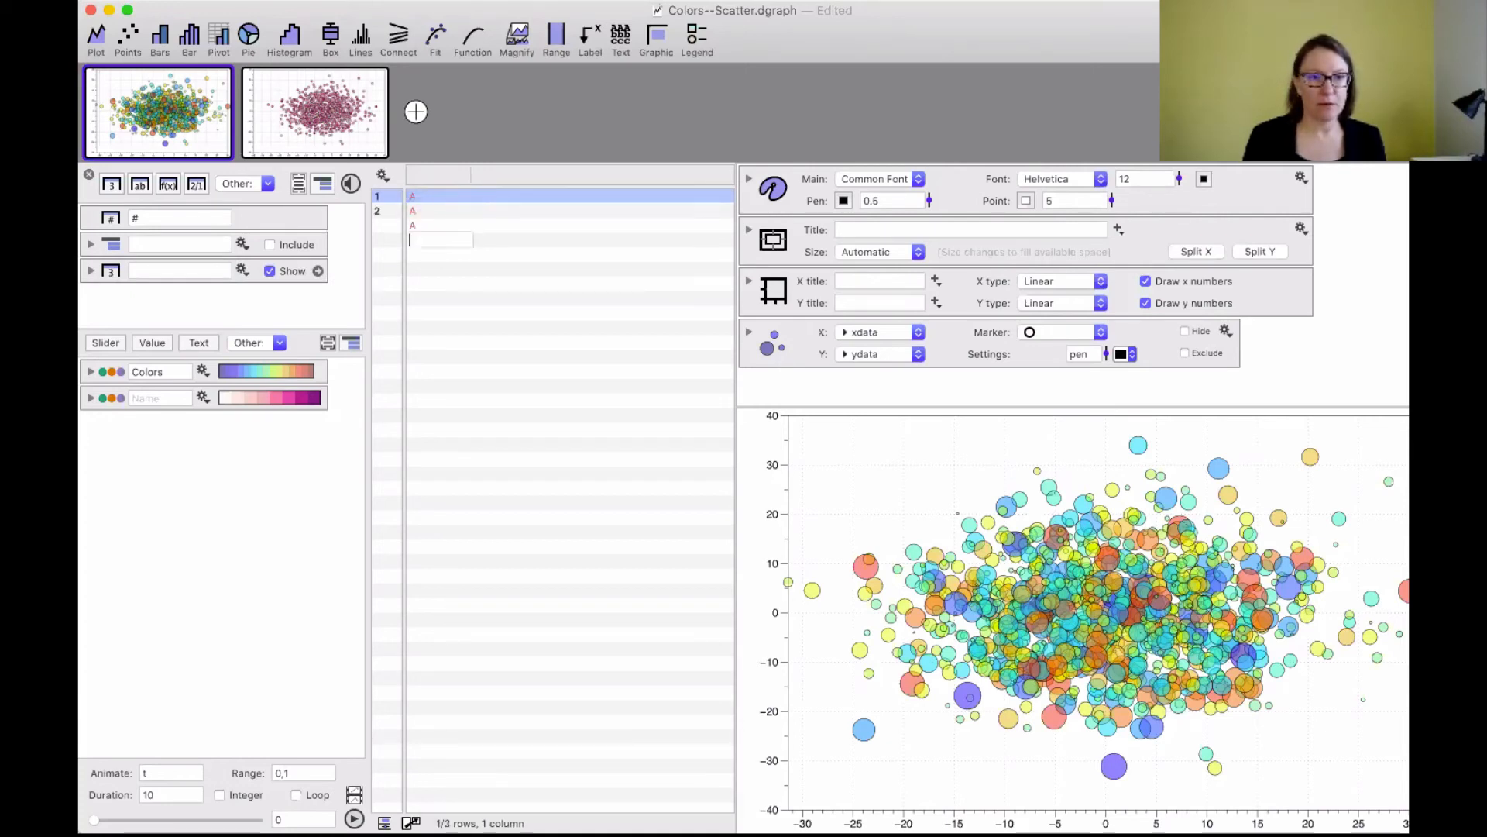
key("Return")
type("B")
key("Return")
type("B")
key("Return")
type("B")
key("Return")
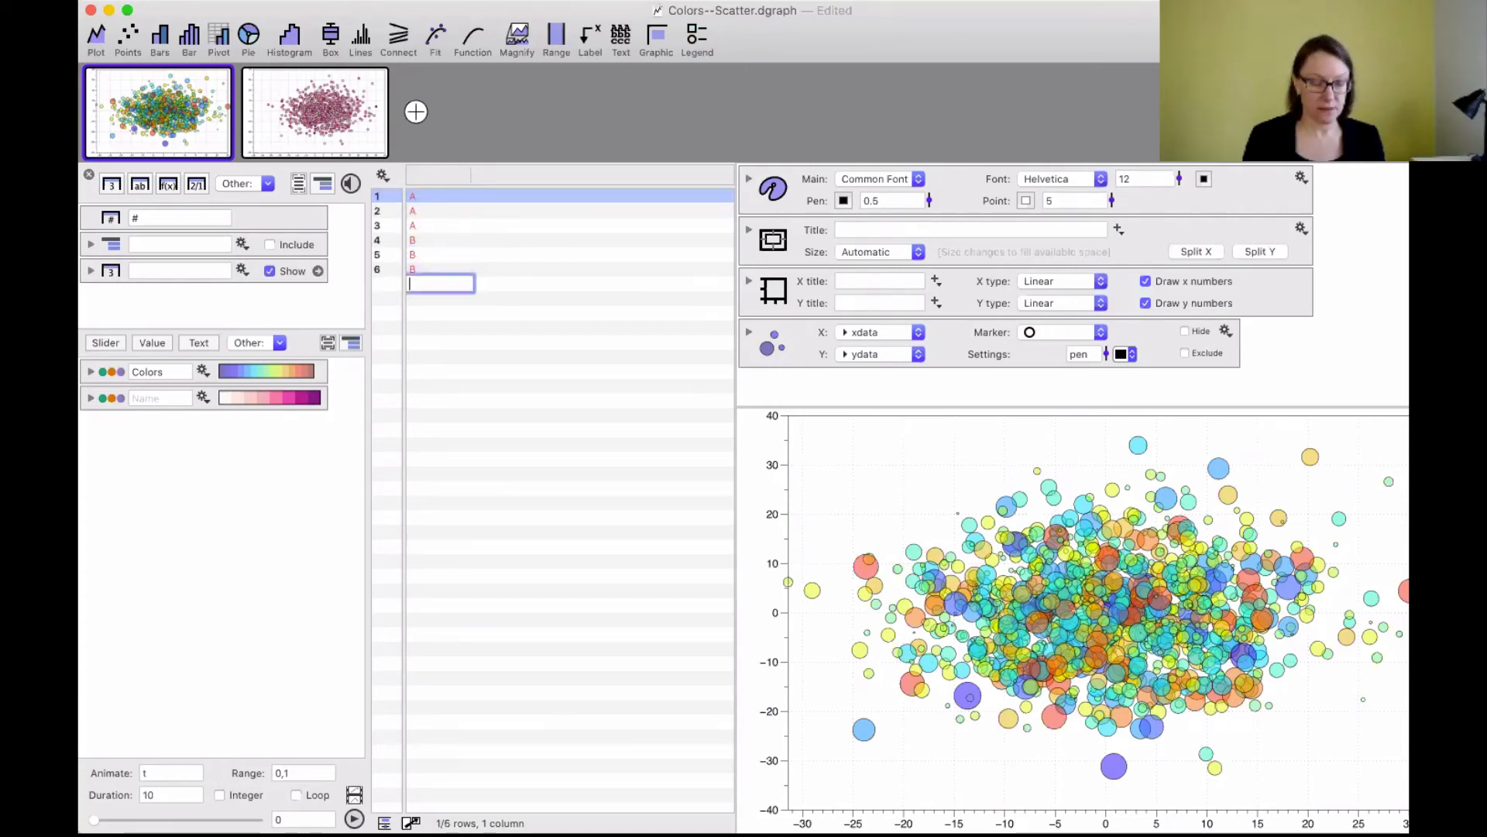
type("C")
key("Return")
type("C")
key("Return")
type("C")
key("Return")
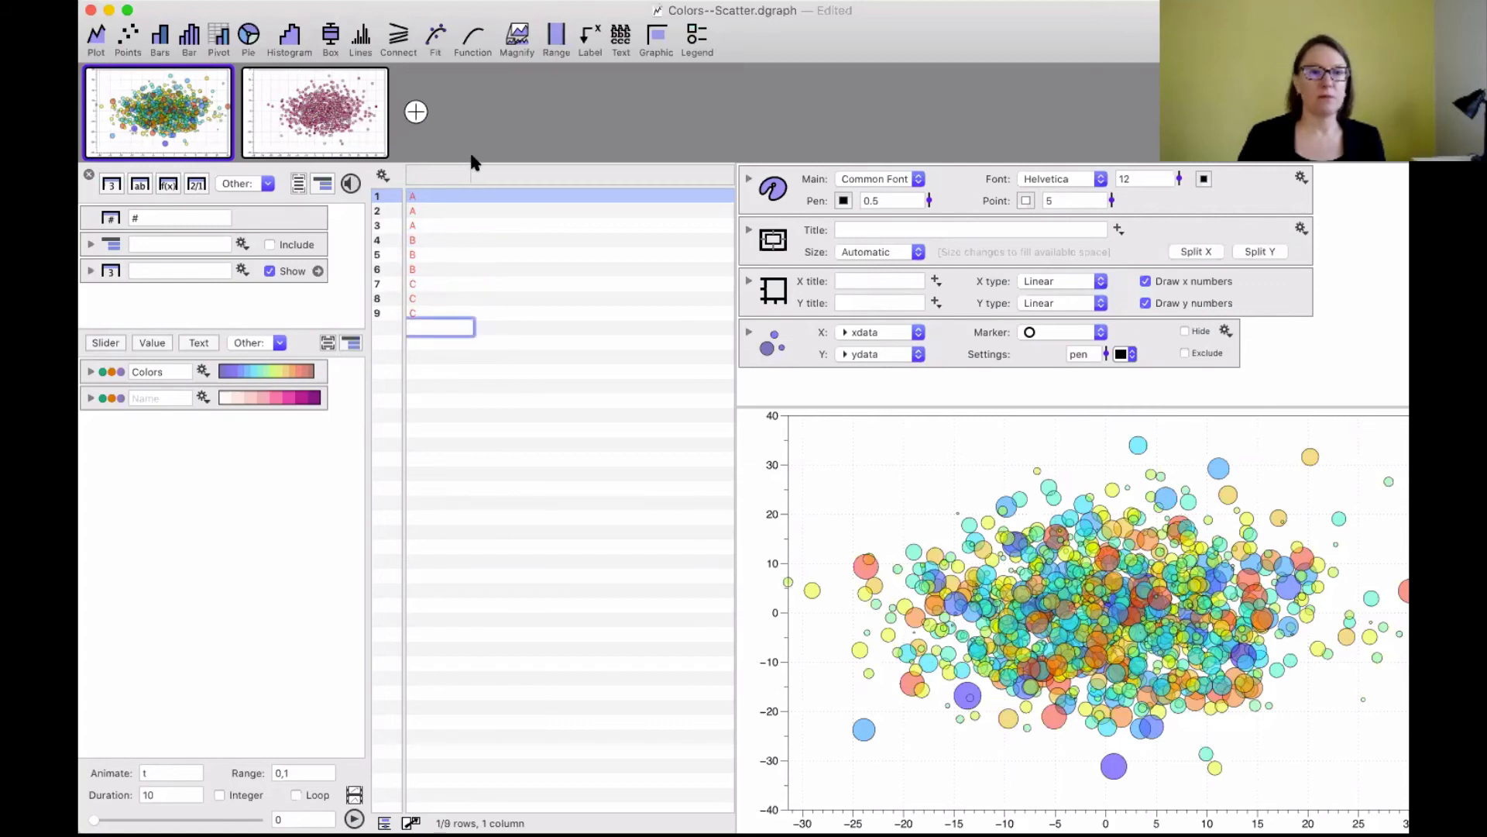
Convert the column of letters to a text column and name it Group.
left_click(452, 172)
right_click(452, 172)
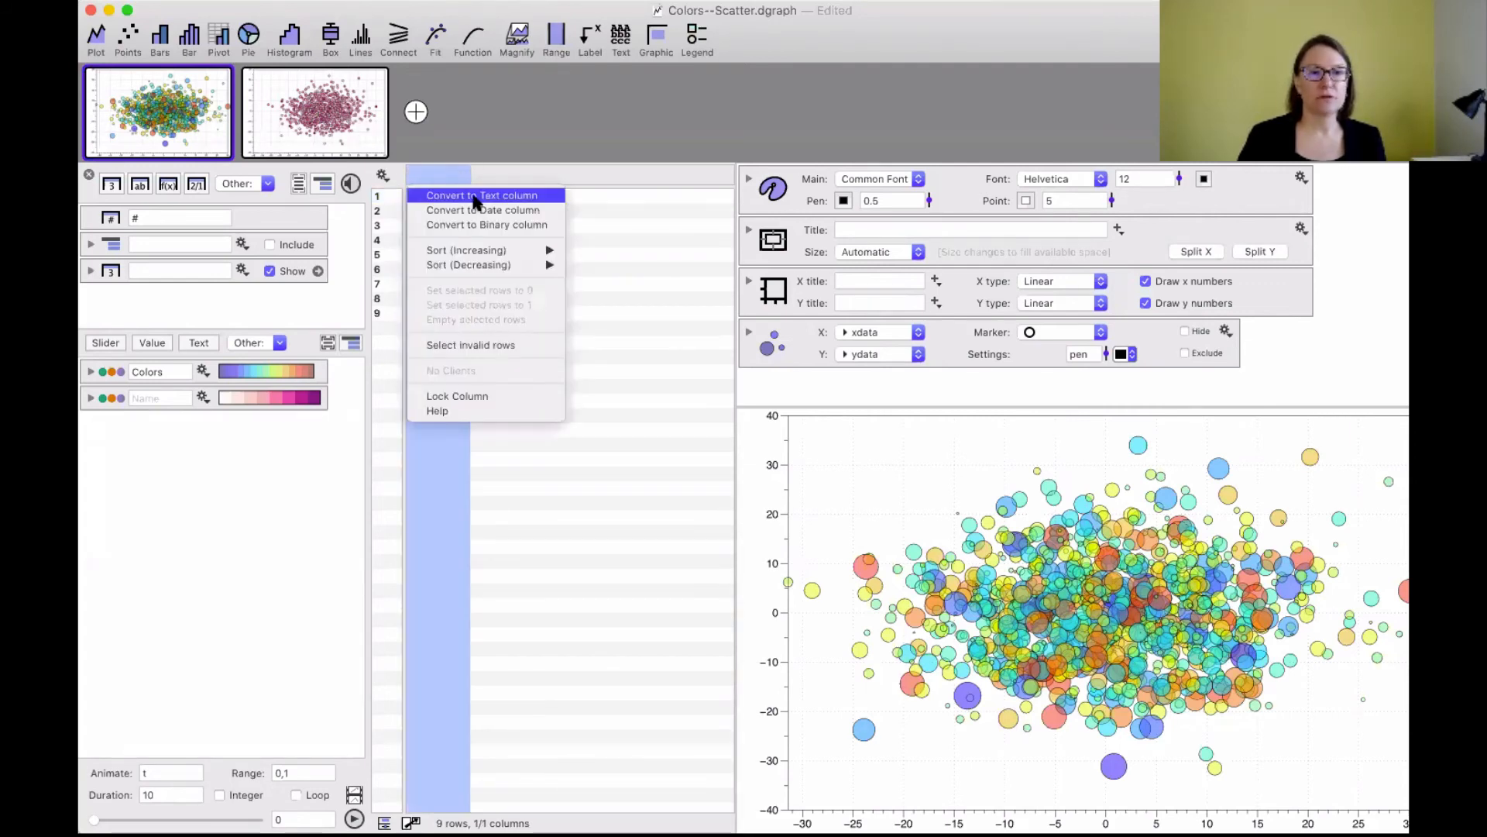
left_click(465, 197)
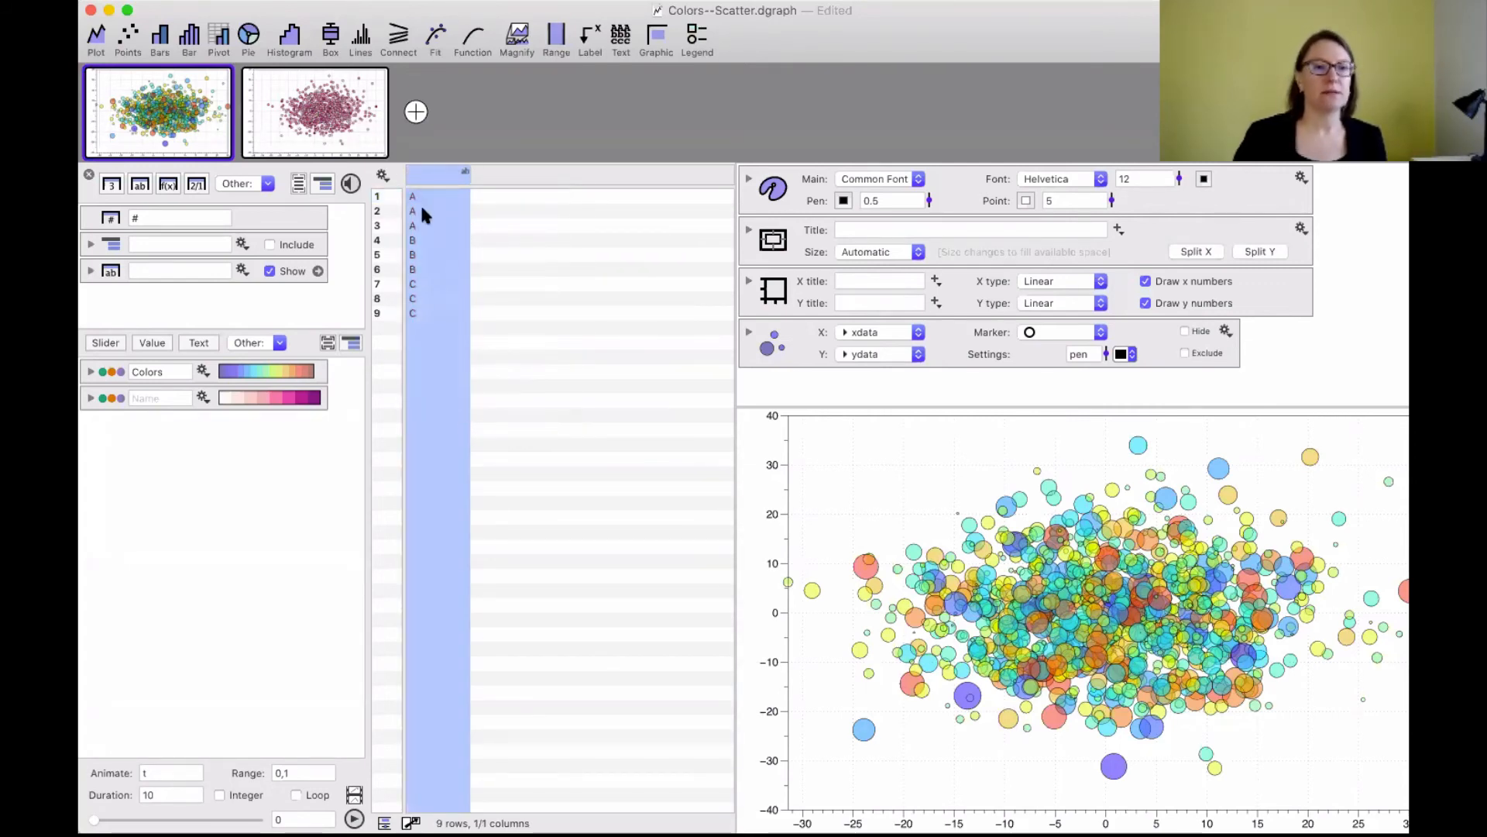
double_click(424, 174)
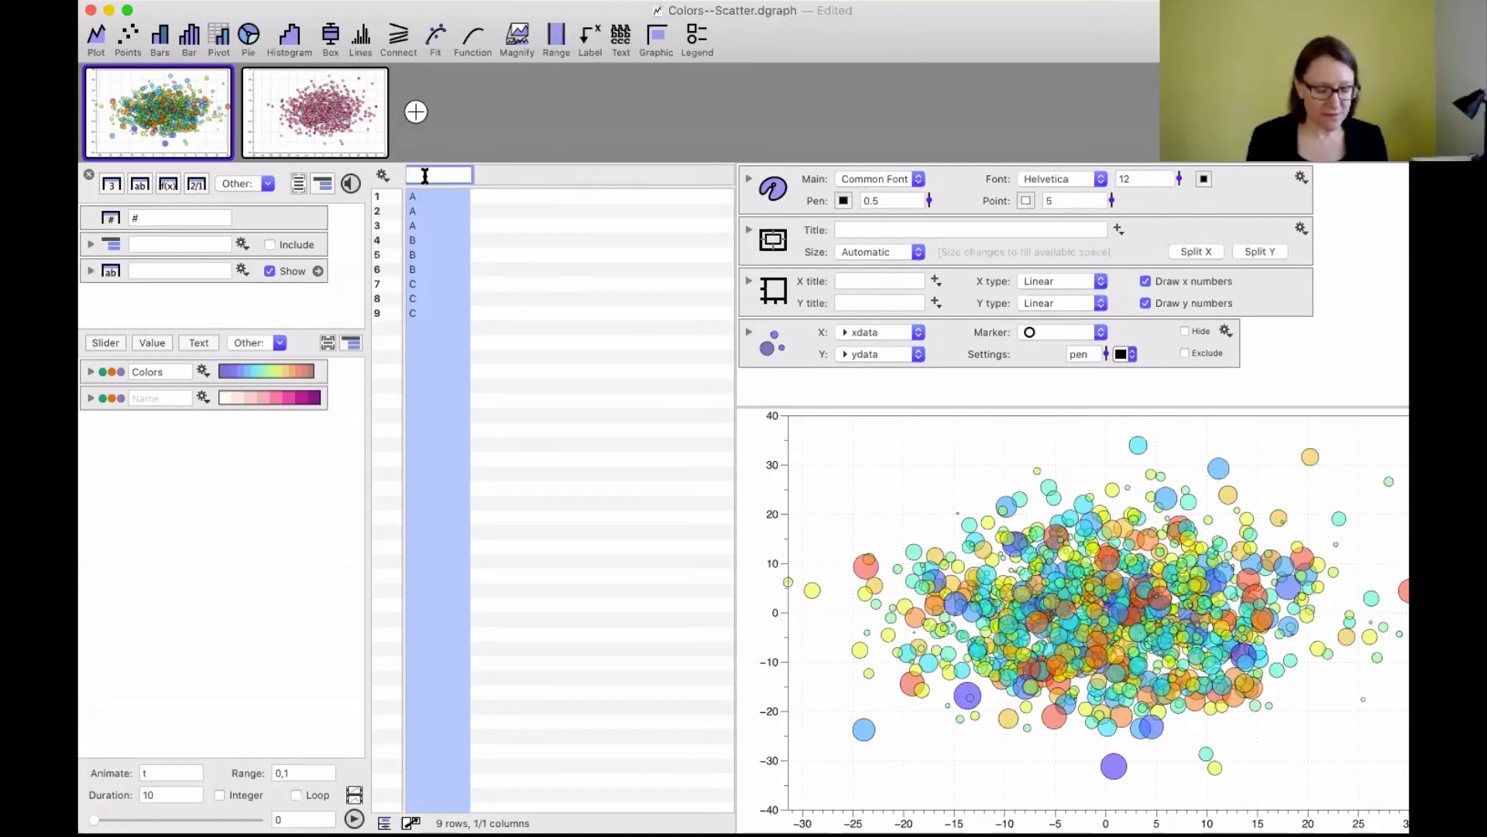
type("Group")
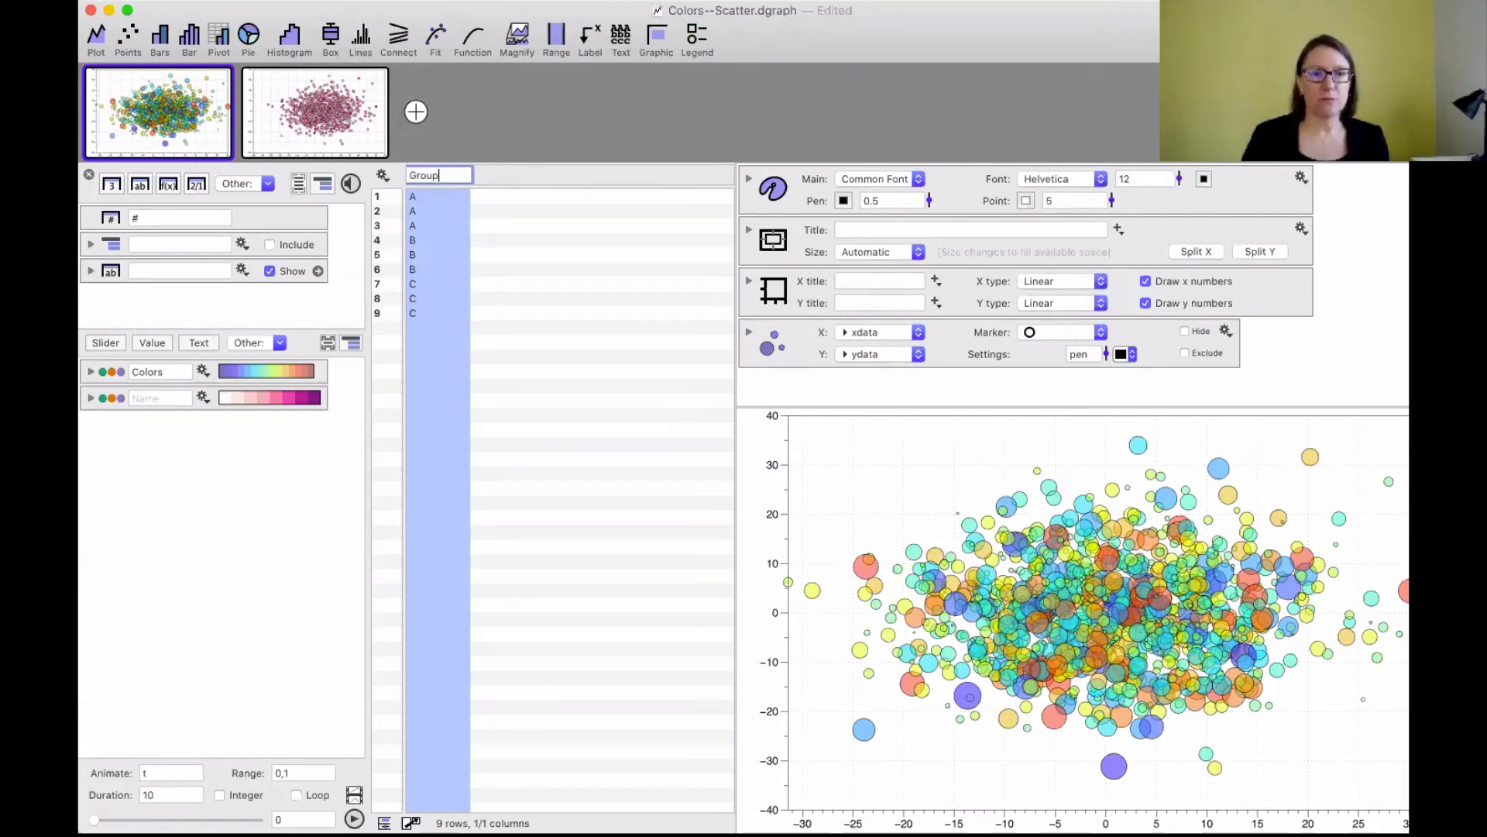
left_click(500, 300)
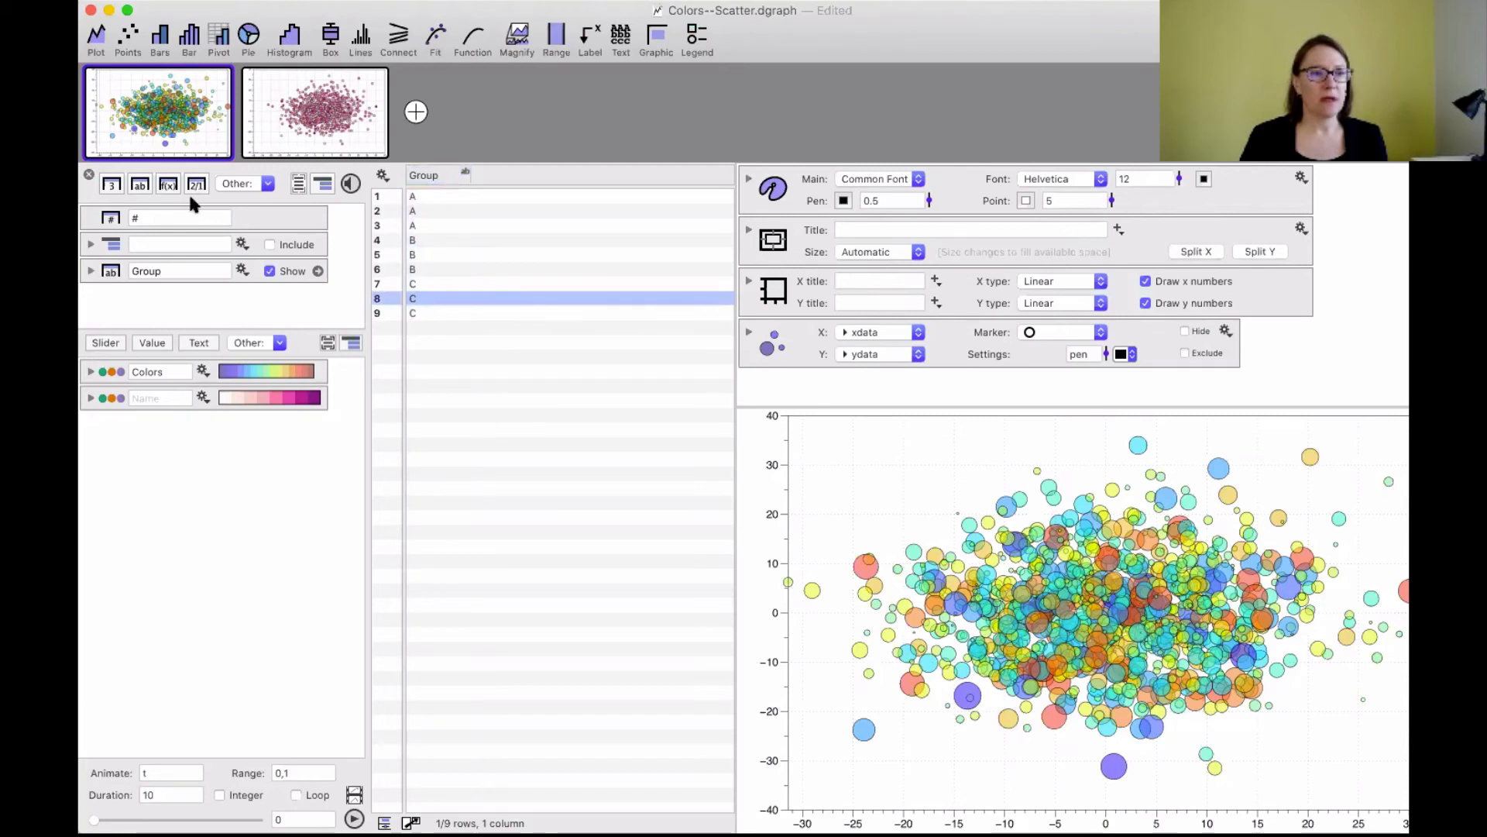
Add a new numeric column and enter 1, 2, 3 three times over in rows 1 to 9 beside the groups.
left_click(113, 184)
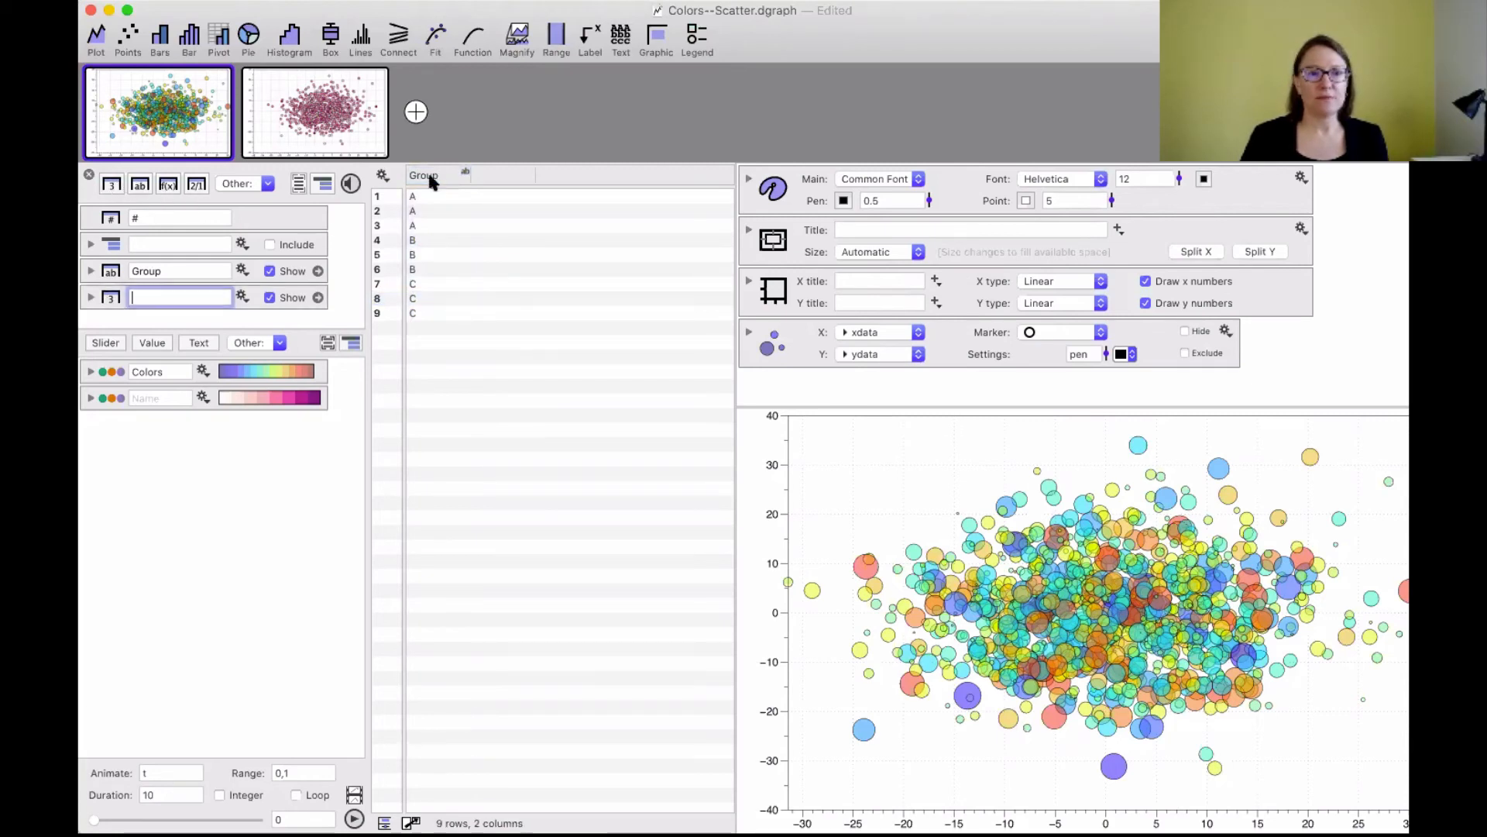
double_click(485, 193)
type("1")
key("Return")
type("2")
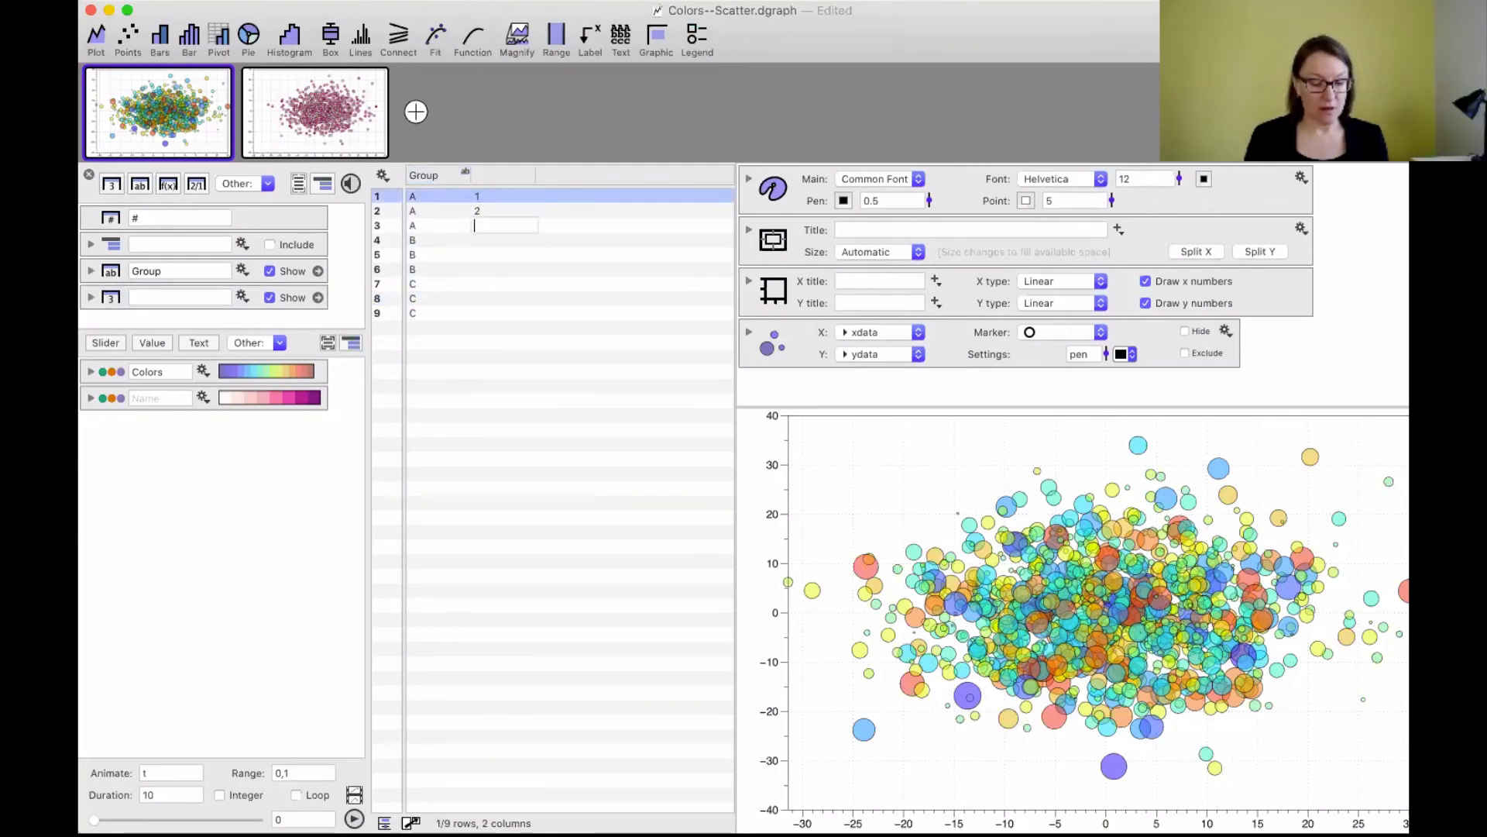
key("Return")
type("3")
key("Return")
type("1")
key("Return")
type("2")
key("Return")
type("3")
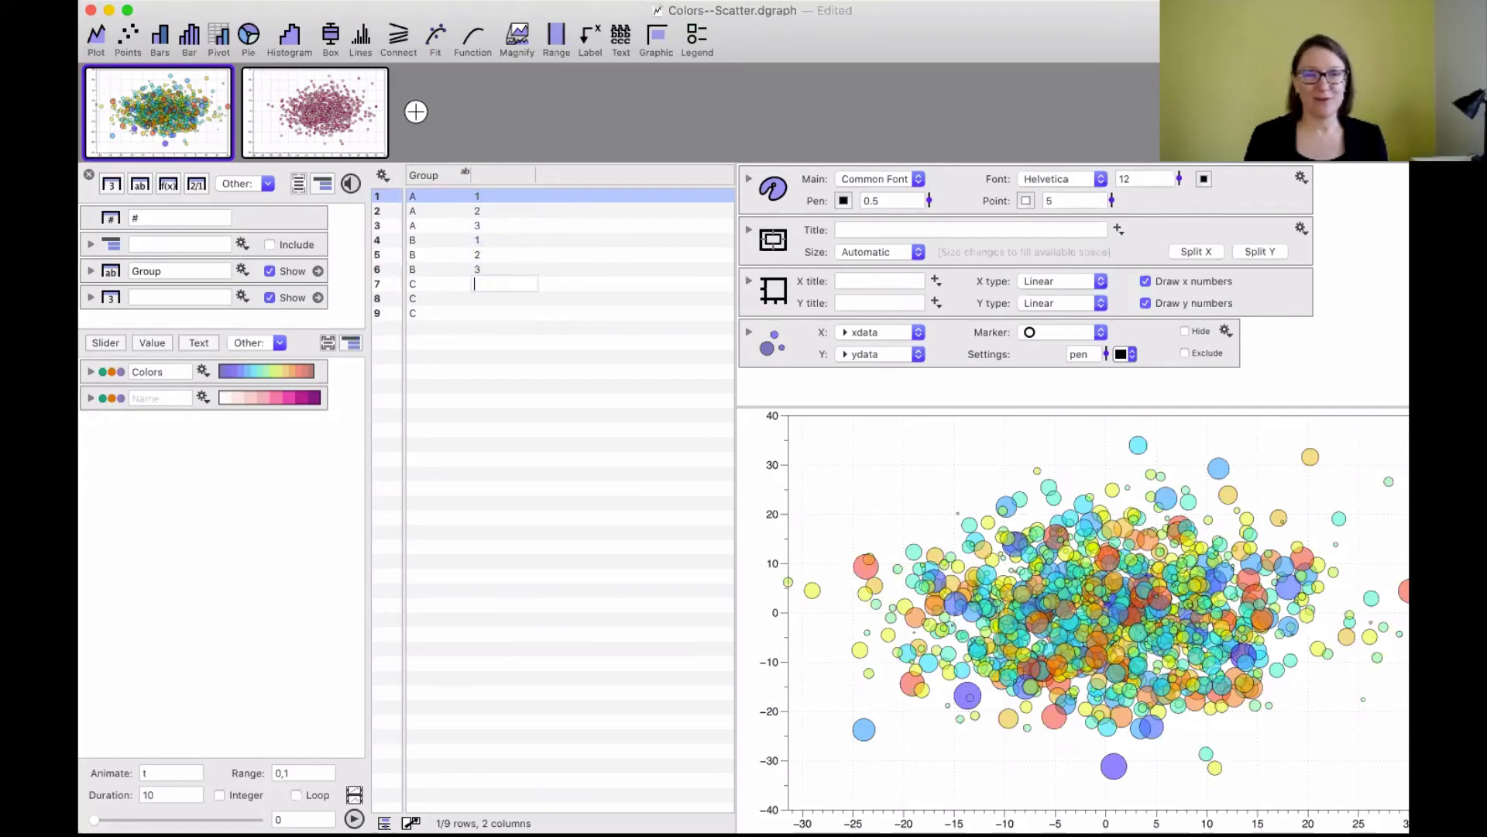
key("Return")
type("1")
key("Return")
type("2")
key("Return")
type("3")
key("Return")
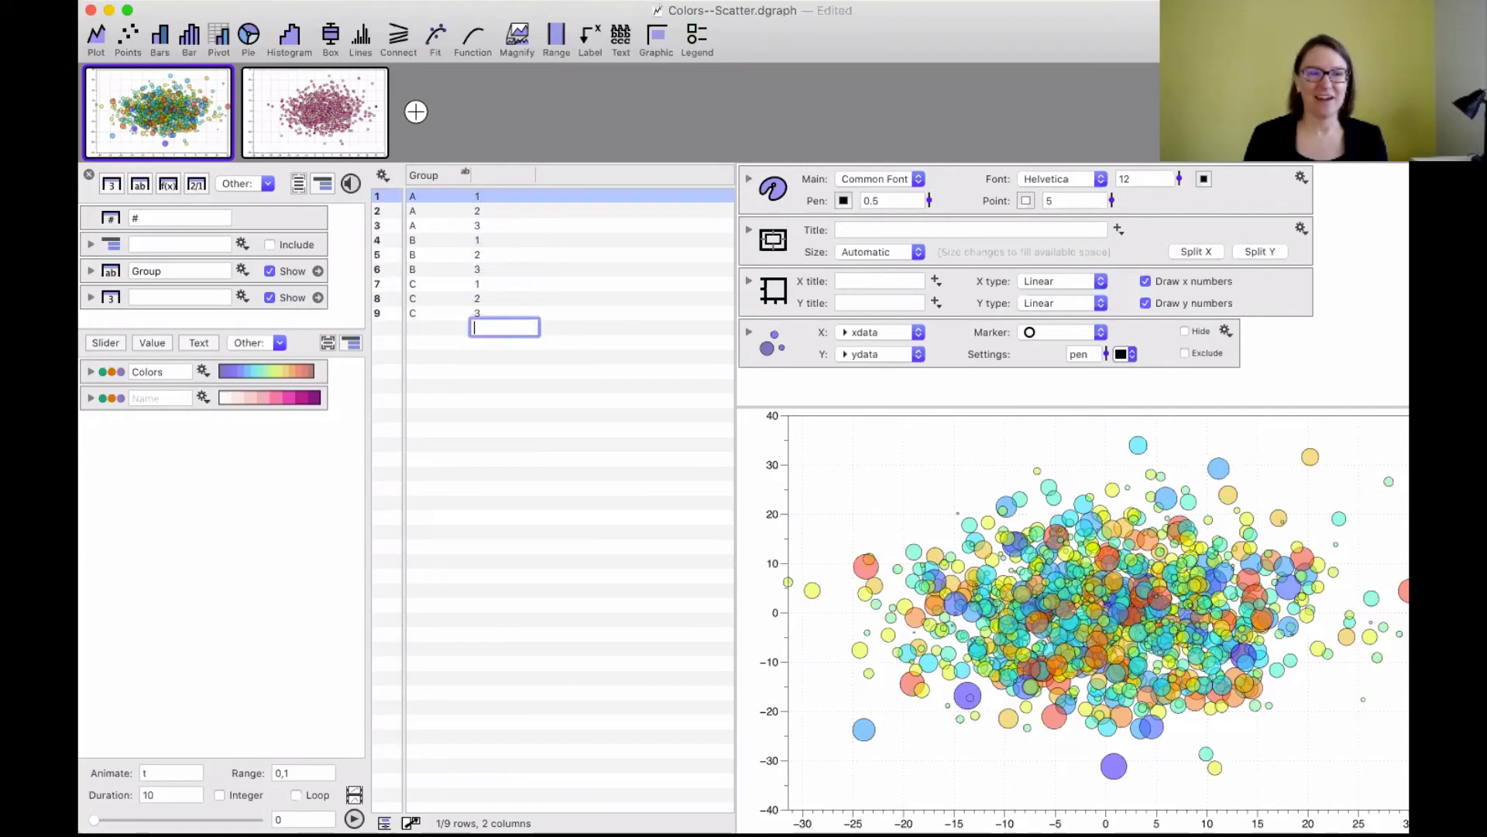
left_click(508, 391)
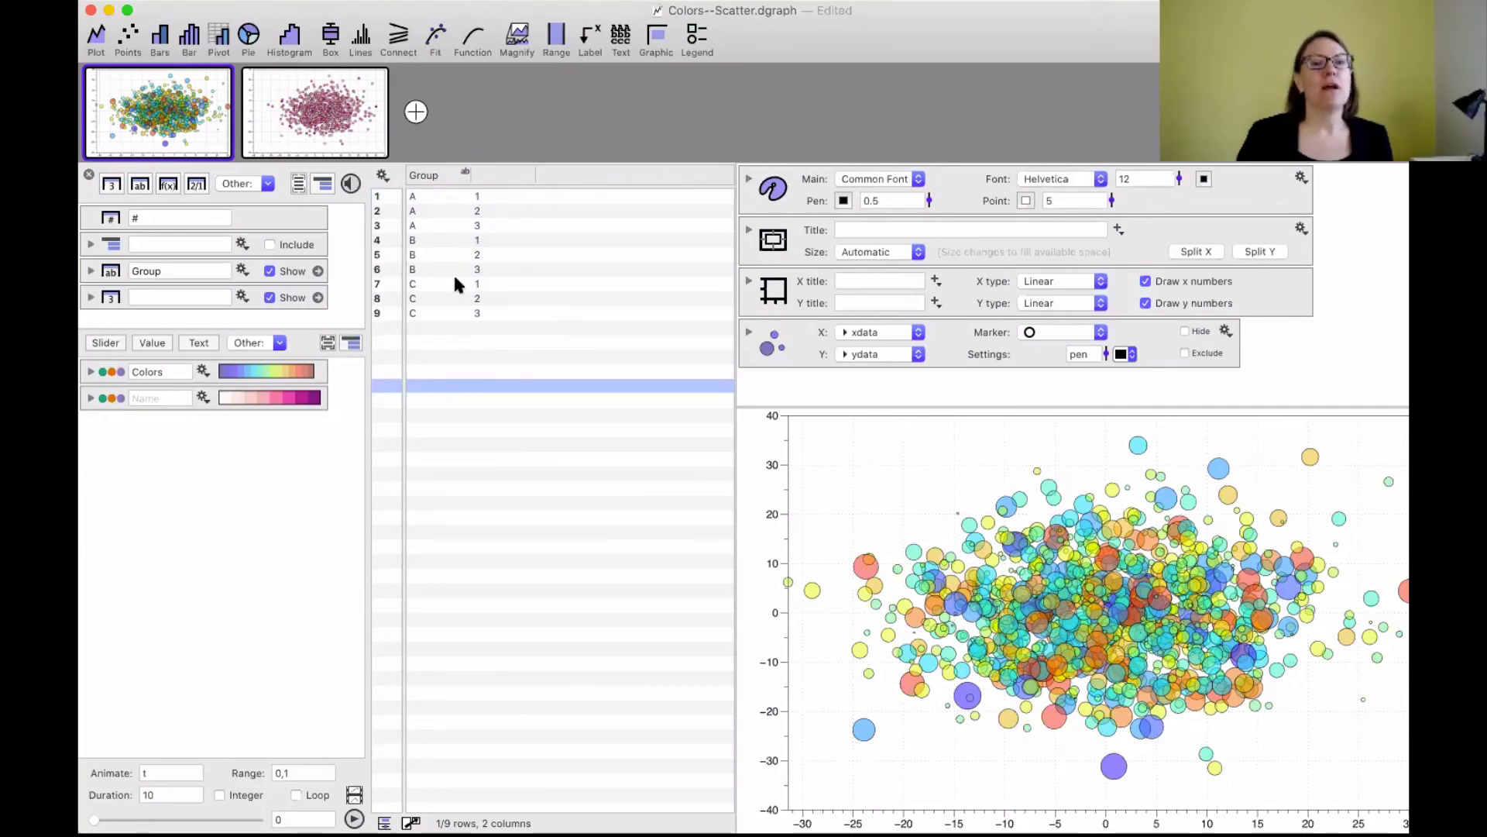
Name the new numeric column Value.
left_click(496, 175)
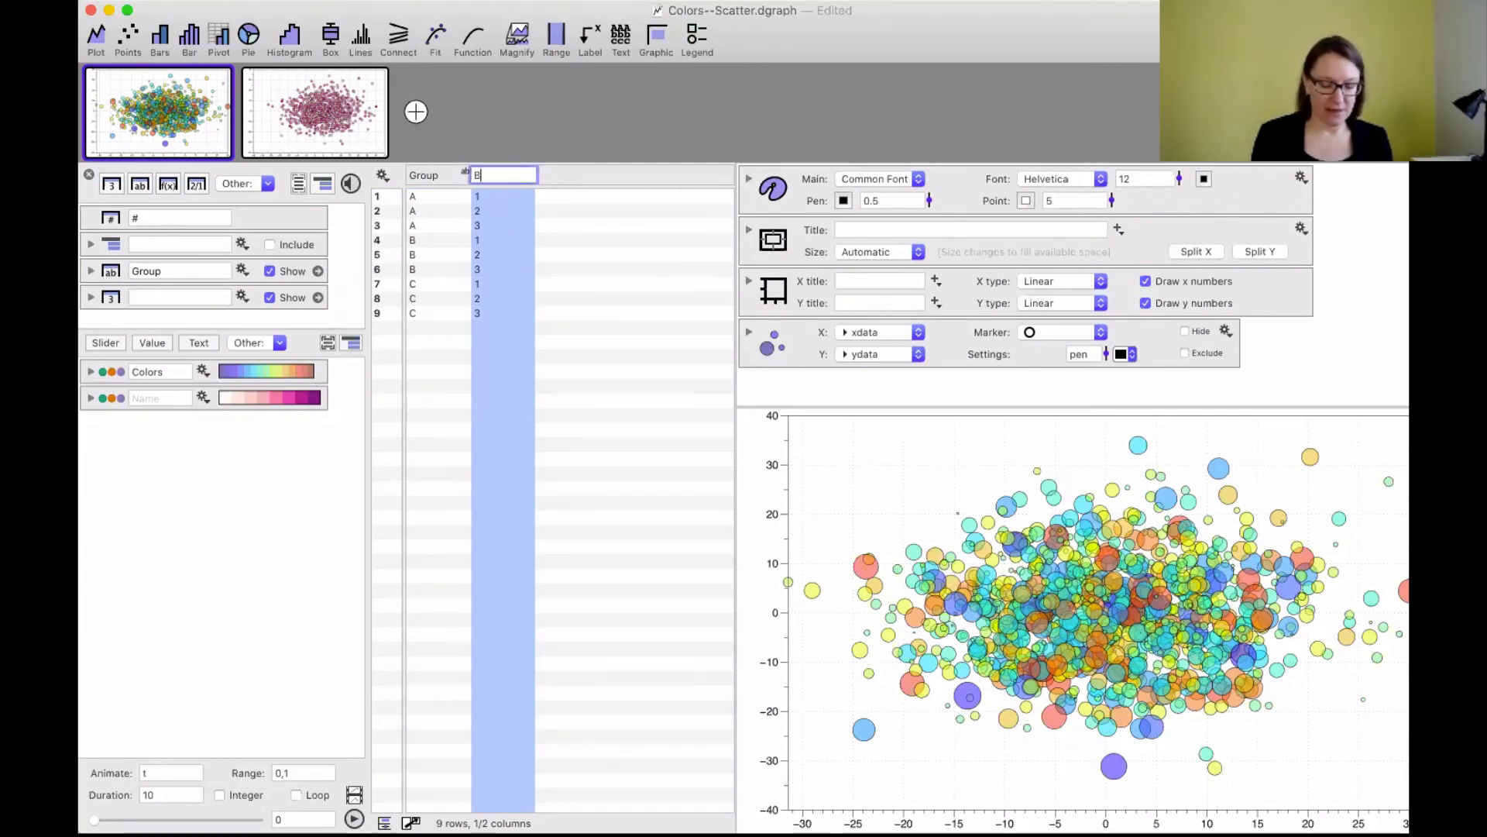
type("Value")
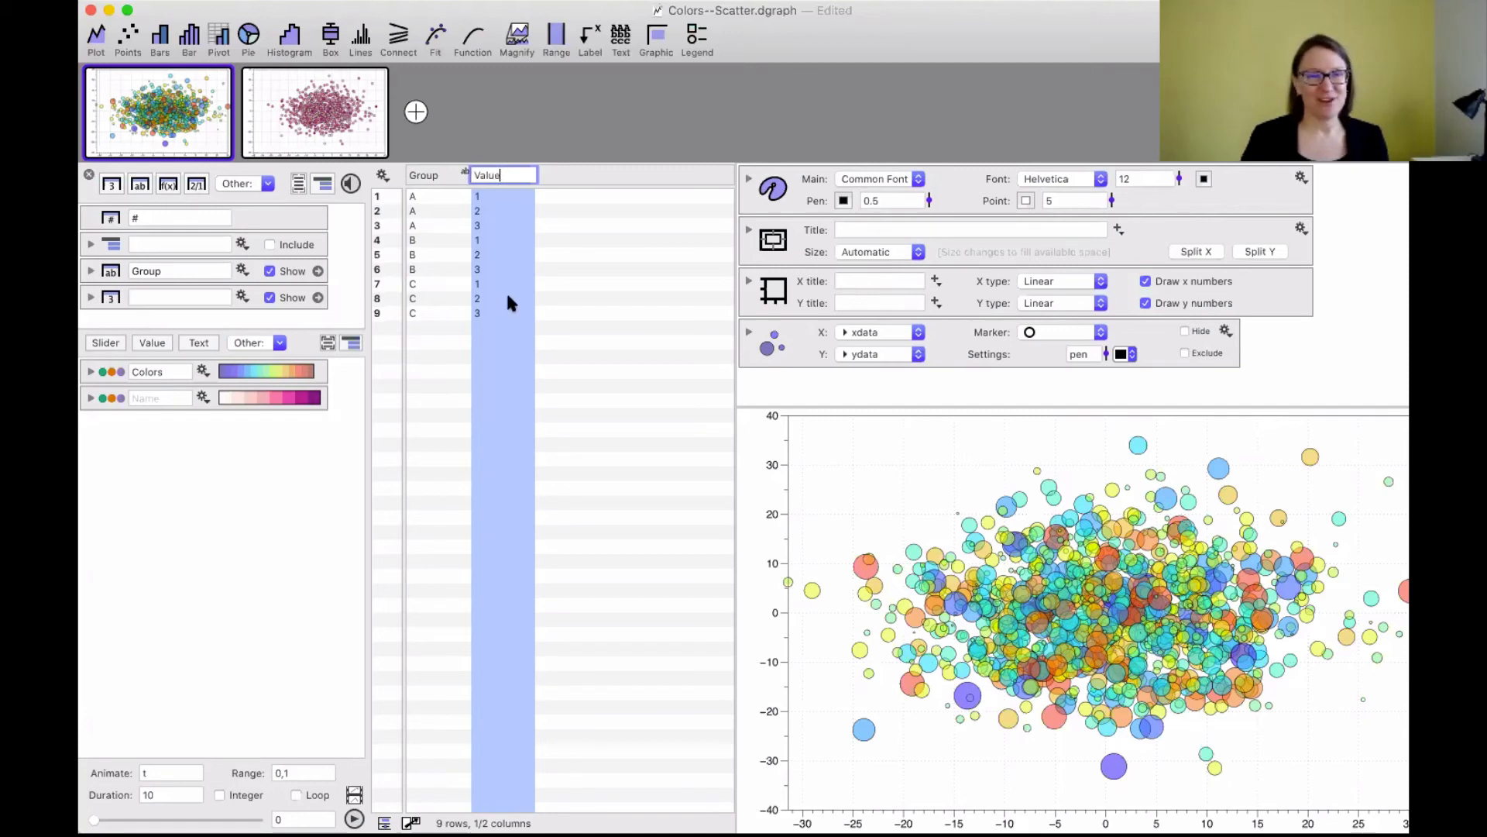
left_click(509, 302)
Change the Value entries in rows 4 to 9 to 2, 3, 4, 5, 6 and 7.
double_click(484, 239)
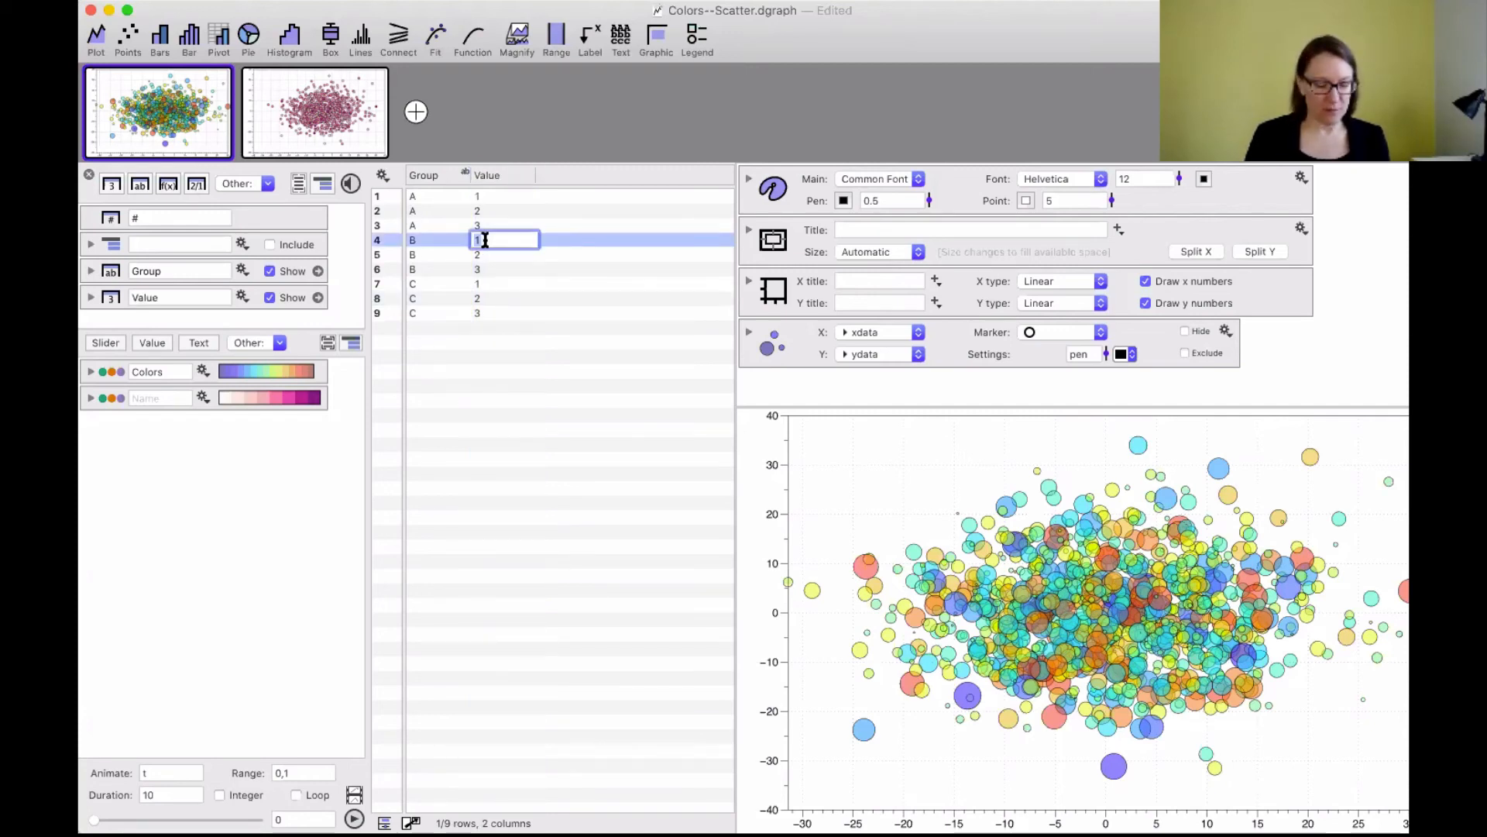
type("2")
key("Return")
type("3")
key("Return")
type("4")
key("Return")
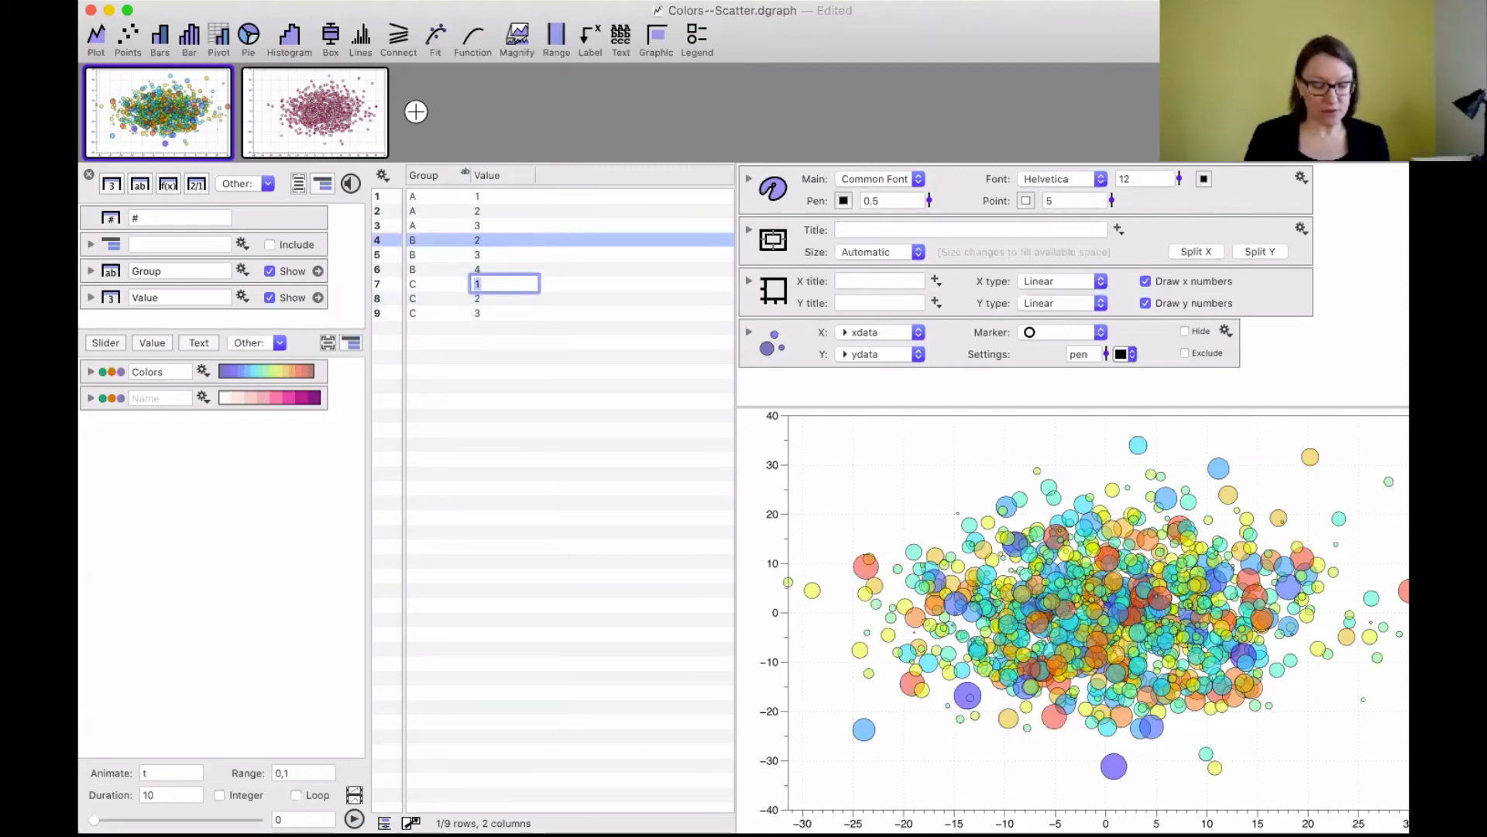
type("5")
key("Return")
type("6")
key("Return")
type("7")
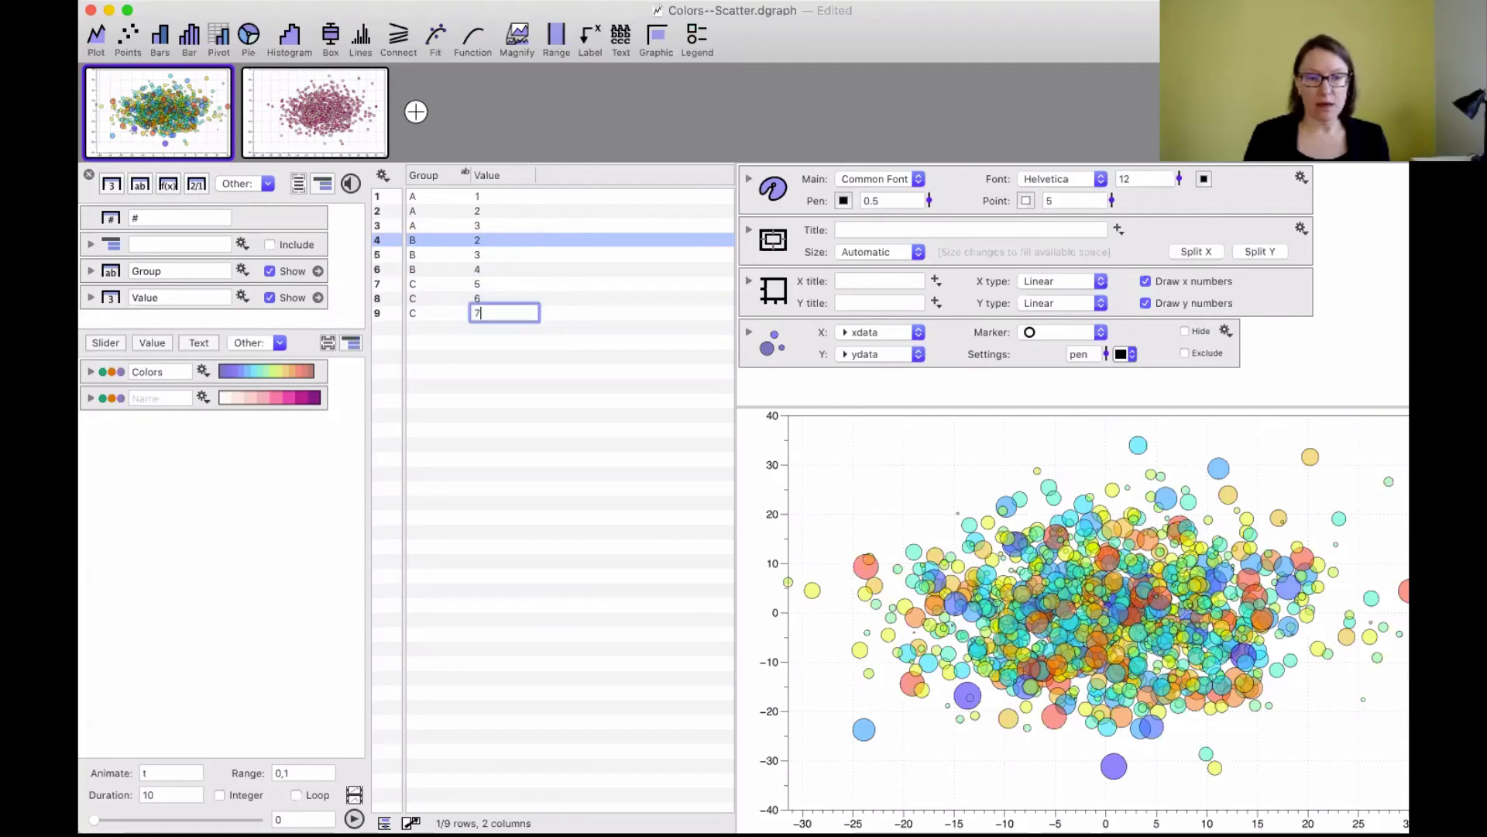
key("Return")
left_click(495, 399)
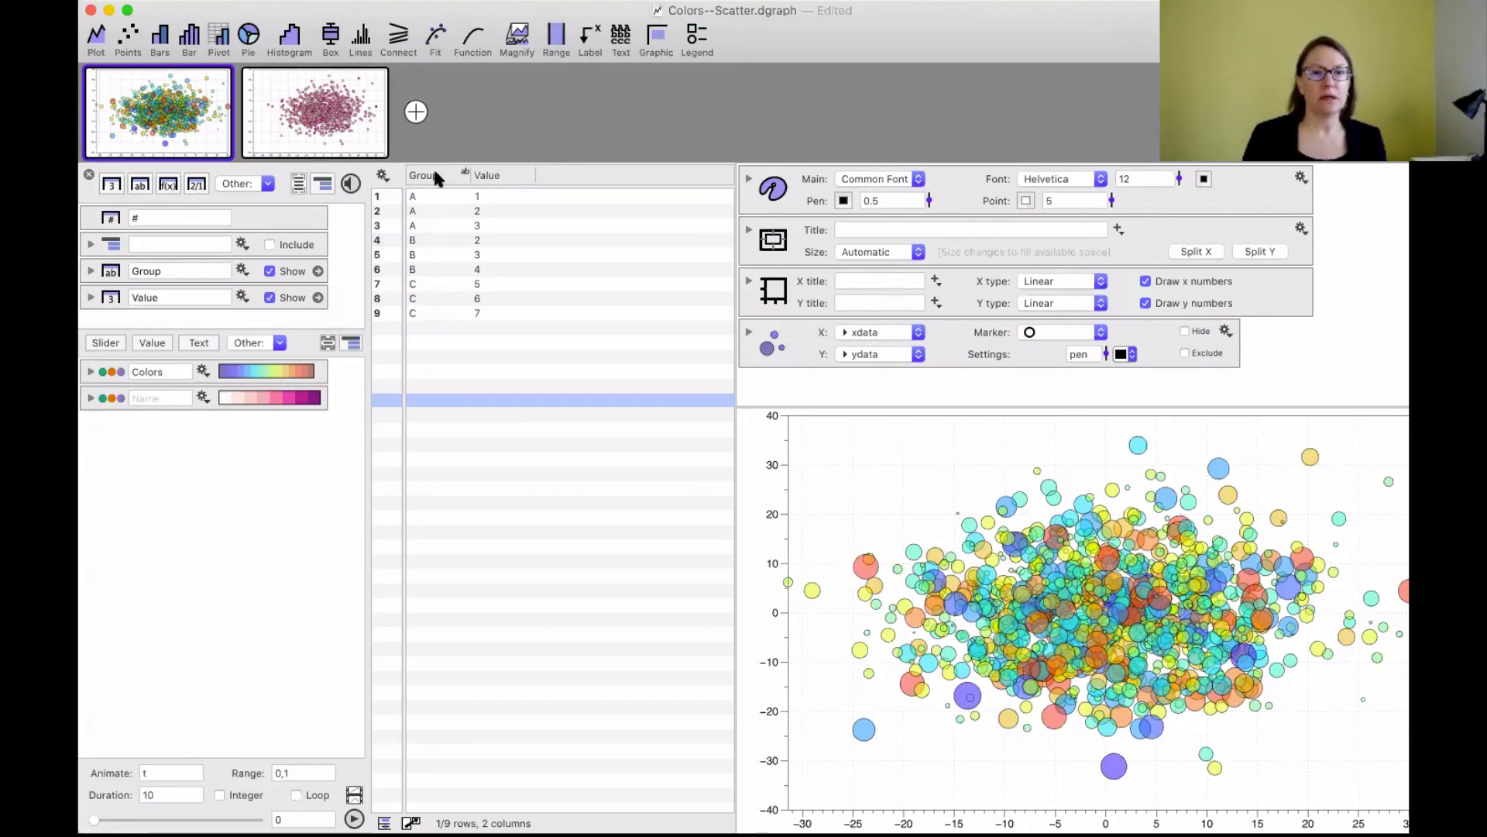
Create a new graph with a points plot of the Value column and set the point size to 21.
left_click(484, 176)
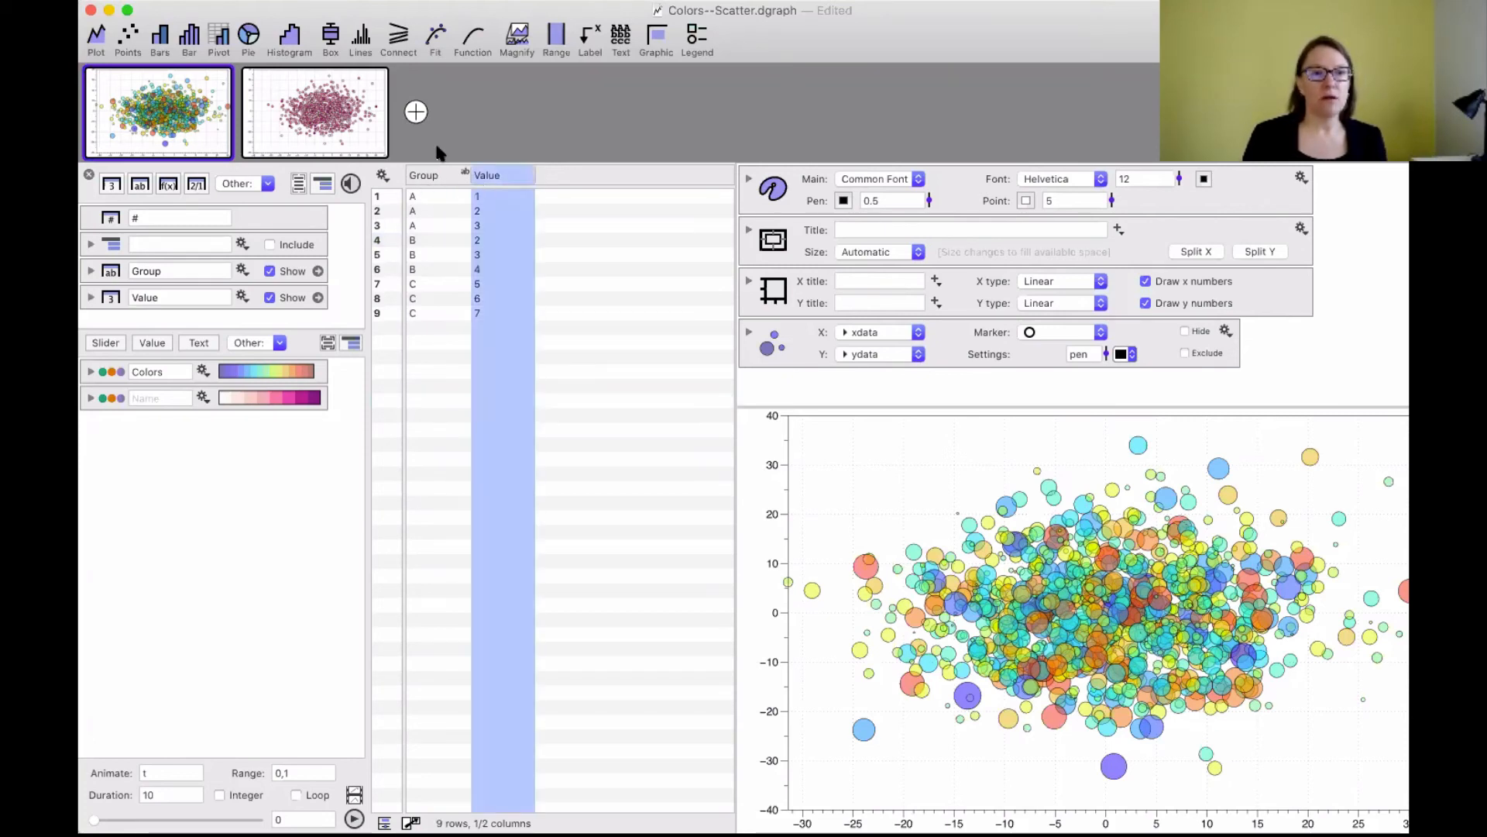
left_click(416, 112)
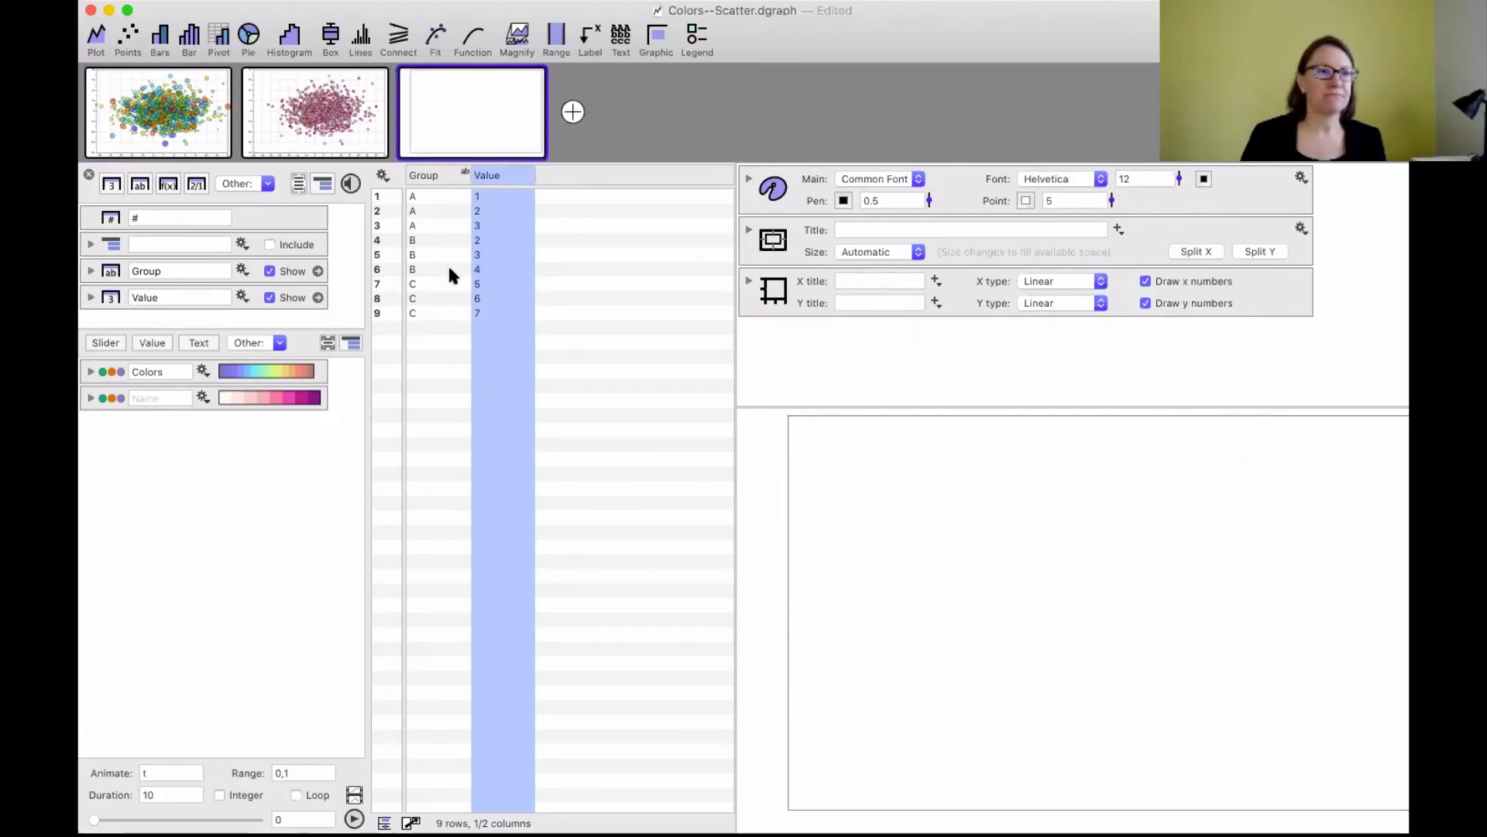
left_click(128, 37)
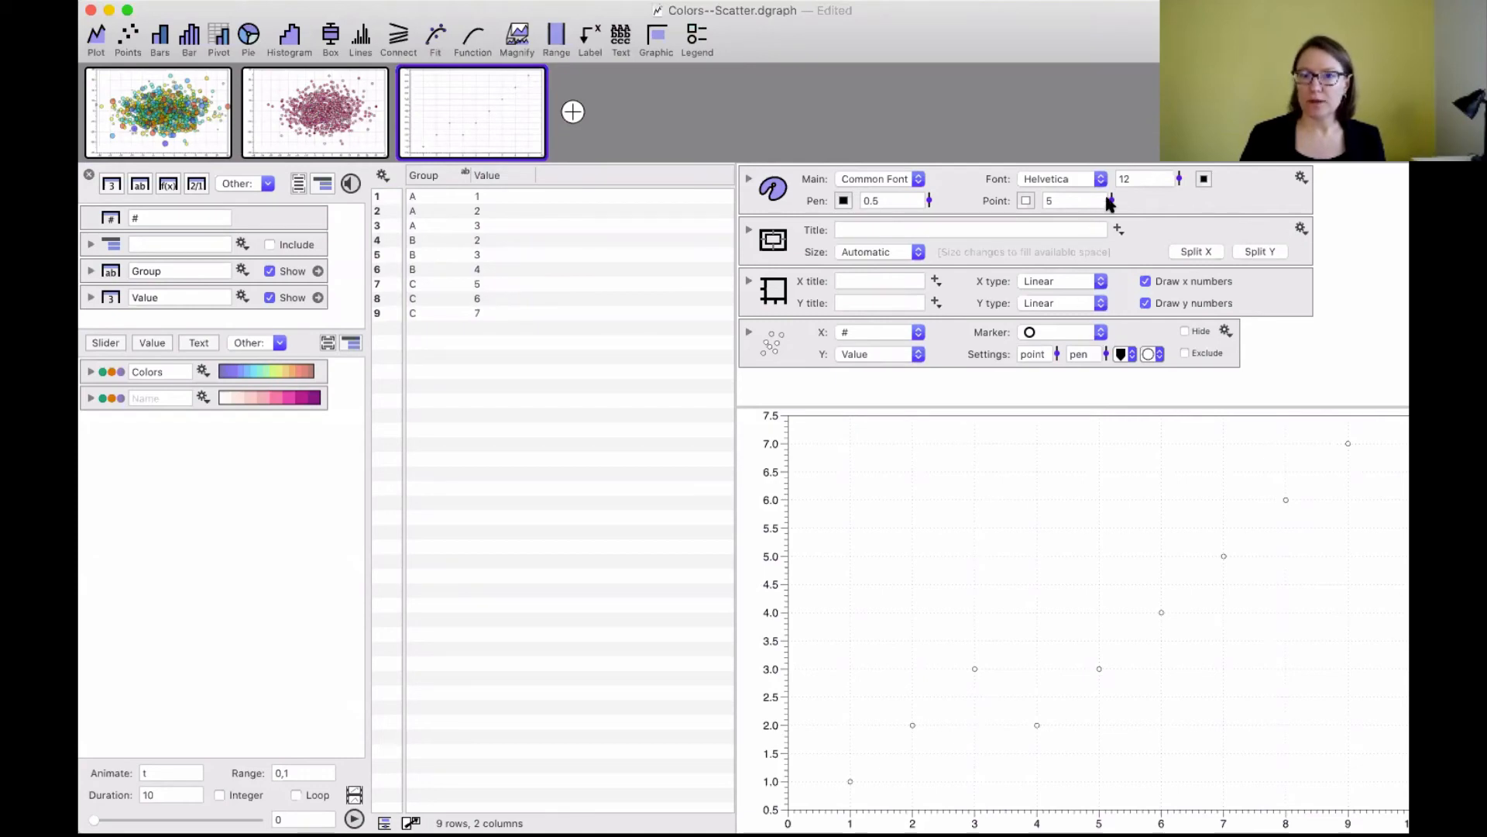
left_click_drag(1110, 202, 1108, 170)
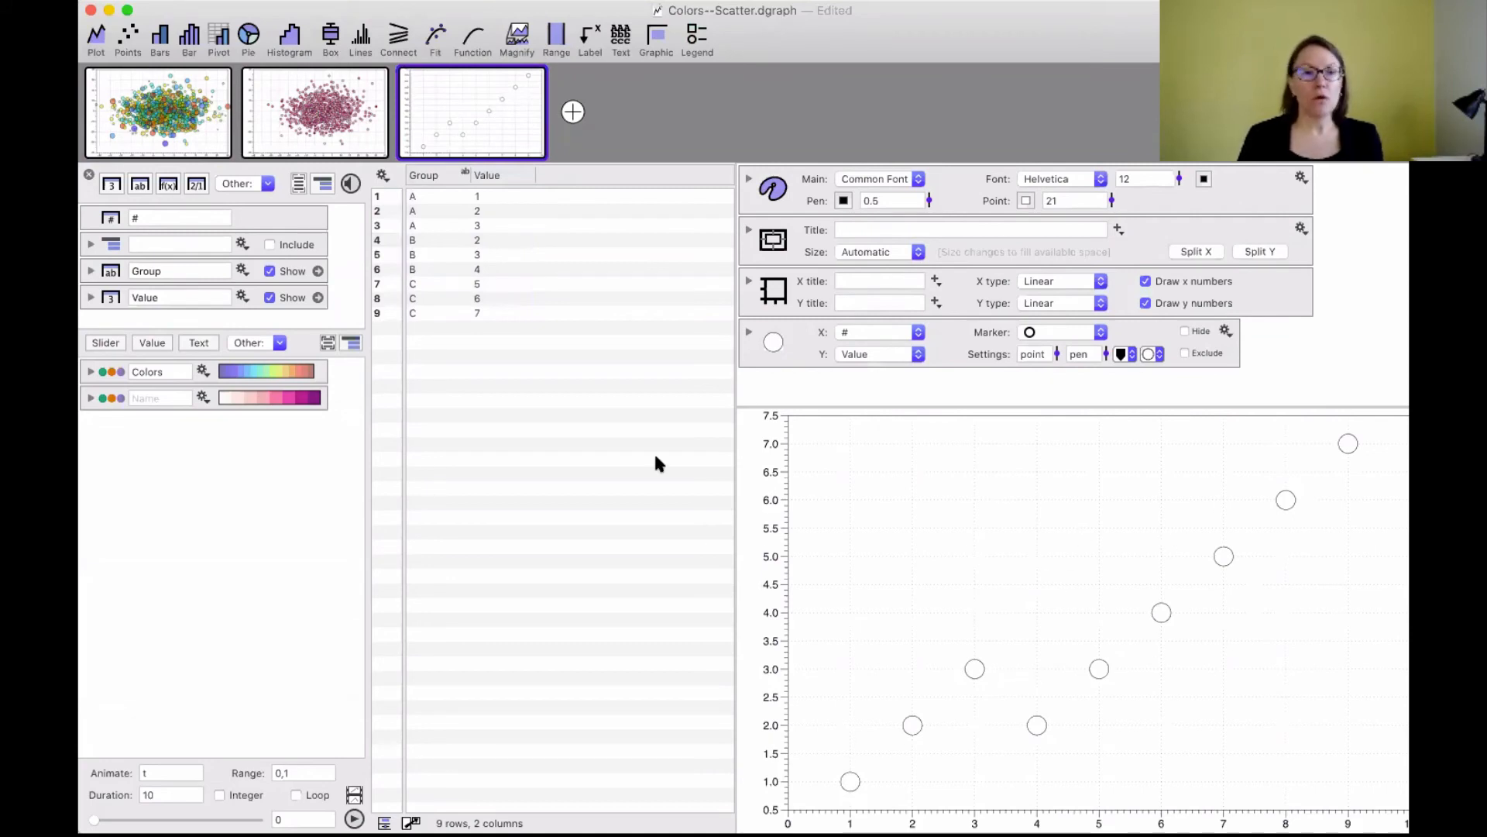
Fill the points by the Group column using a newly created color scheme.
left_click(435, 178)
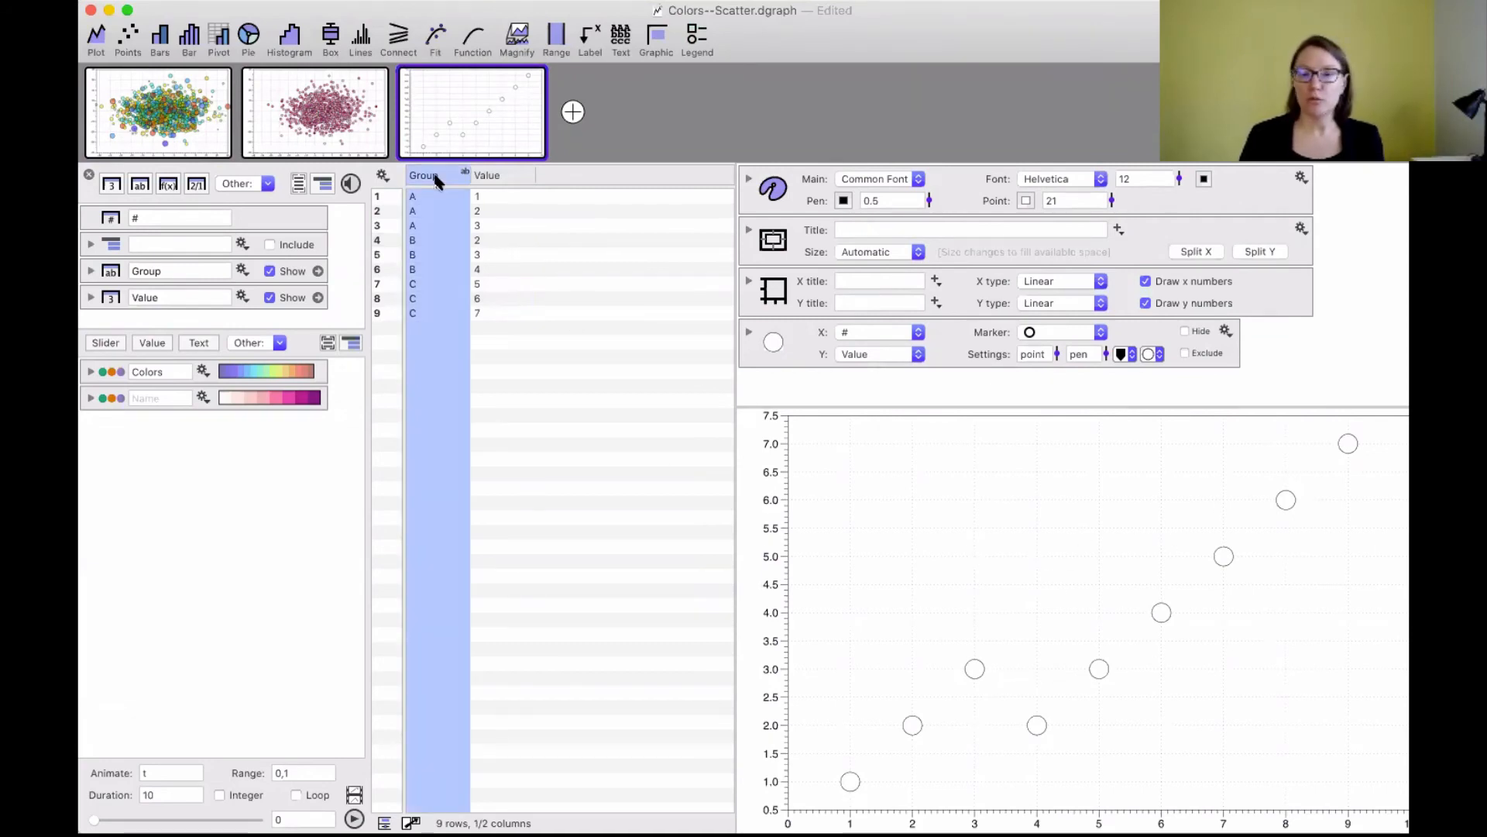
left_click(748, 331)
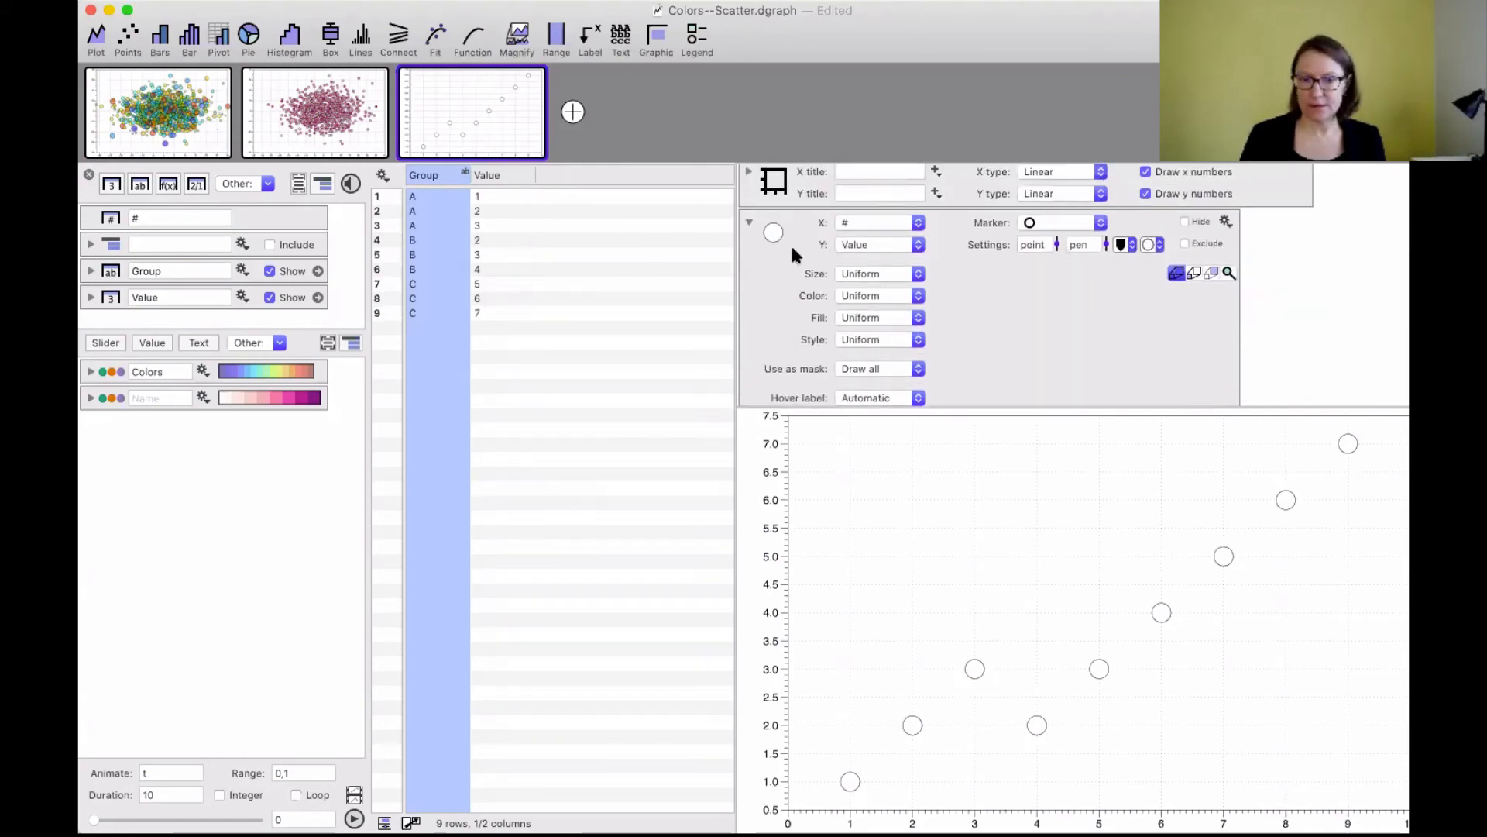
left_click(871, 316)
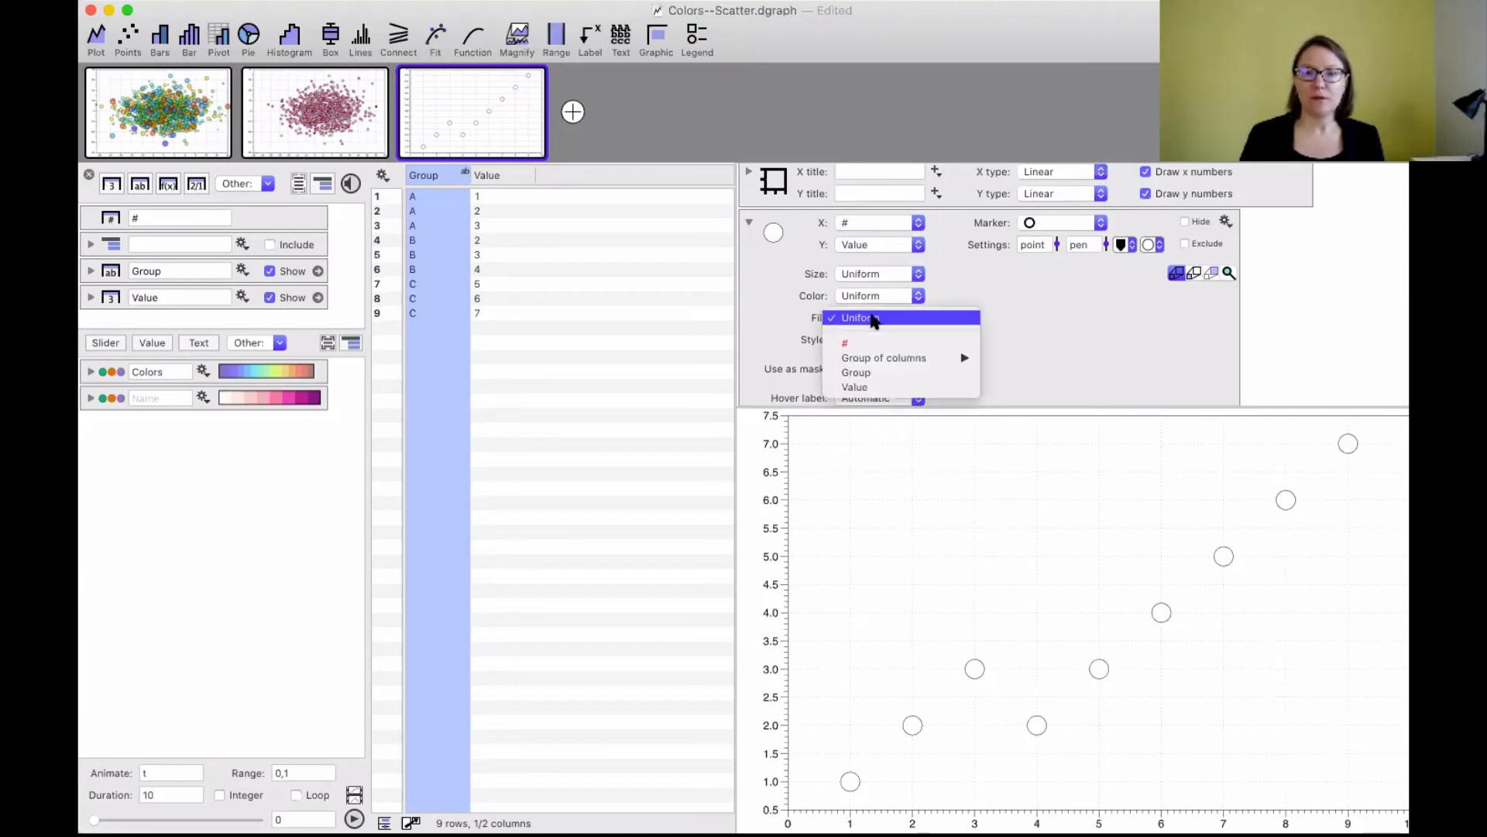
left_click(888, 374)
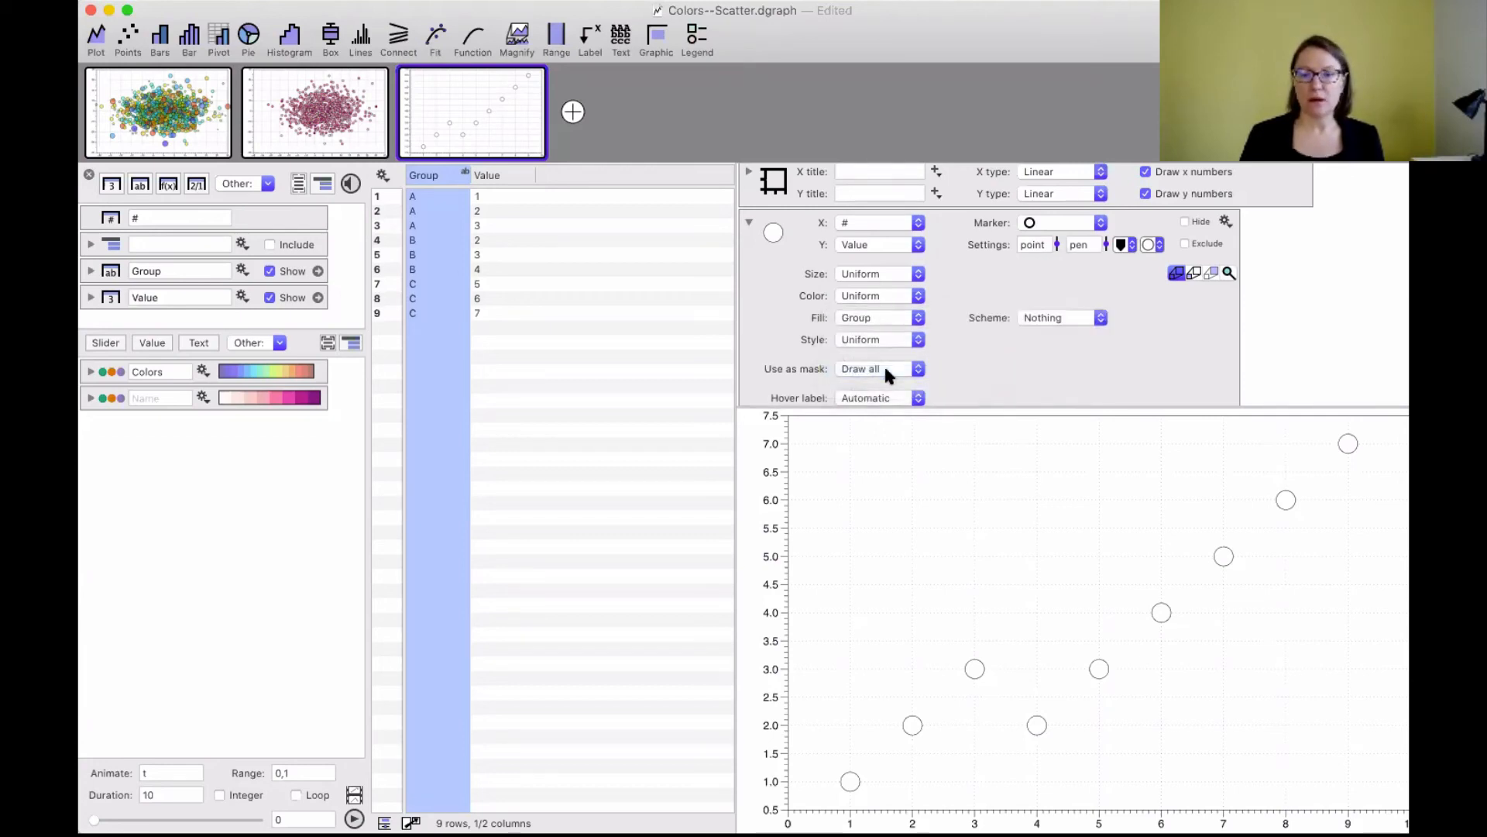
left_click(1055, 317)
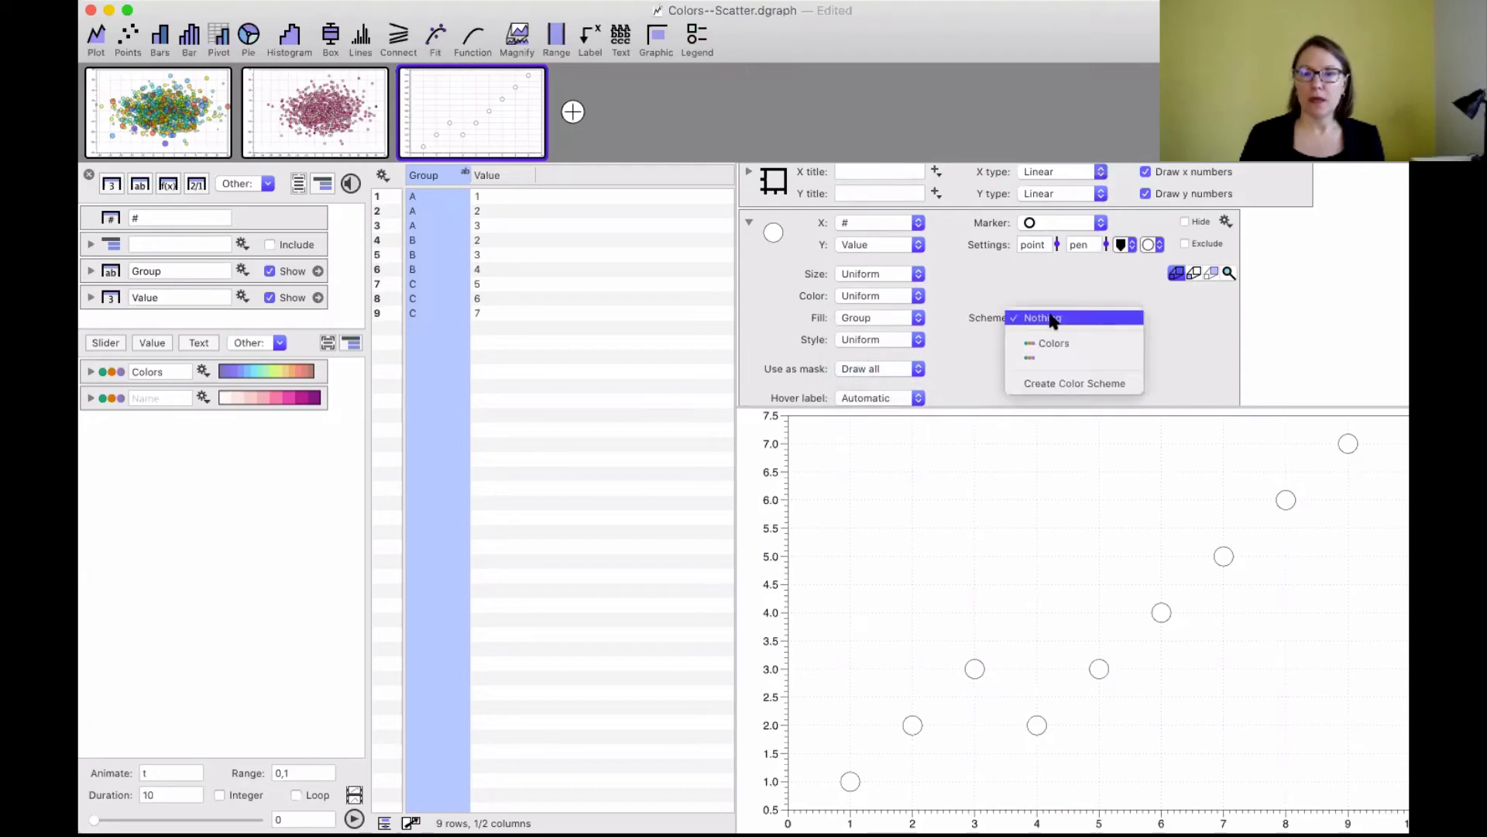
left_click(1064, 384)
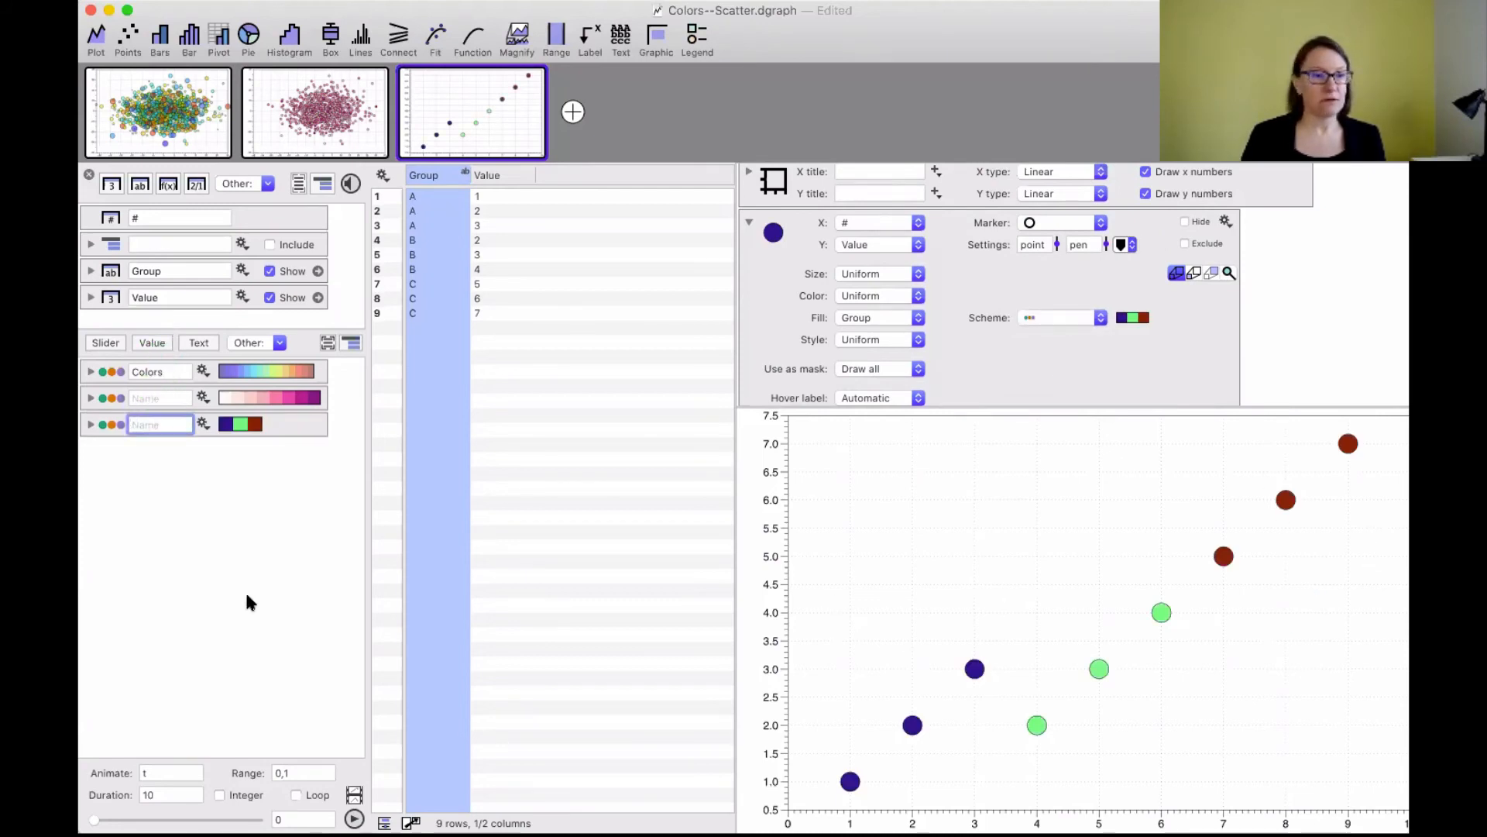
Expand the new color scheme, try the Purple Blue color suggestion on it, and replace that with Set #1.
left_click(90, 425)
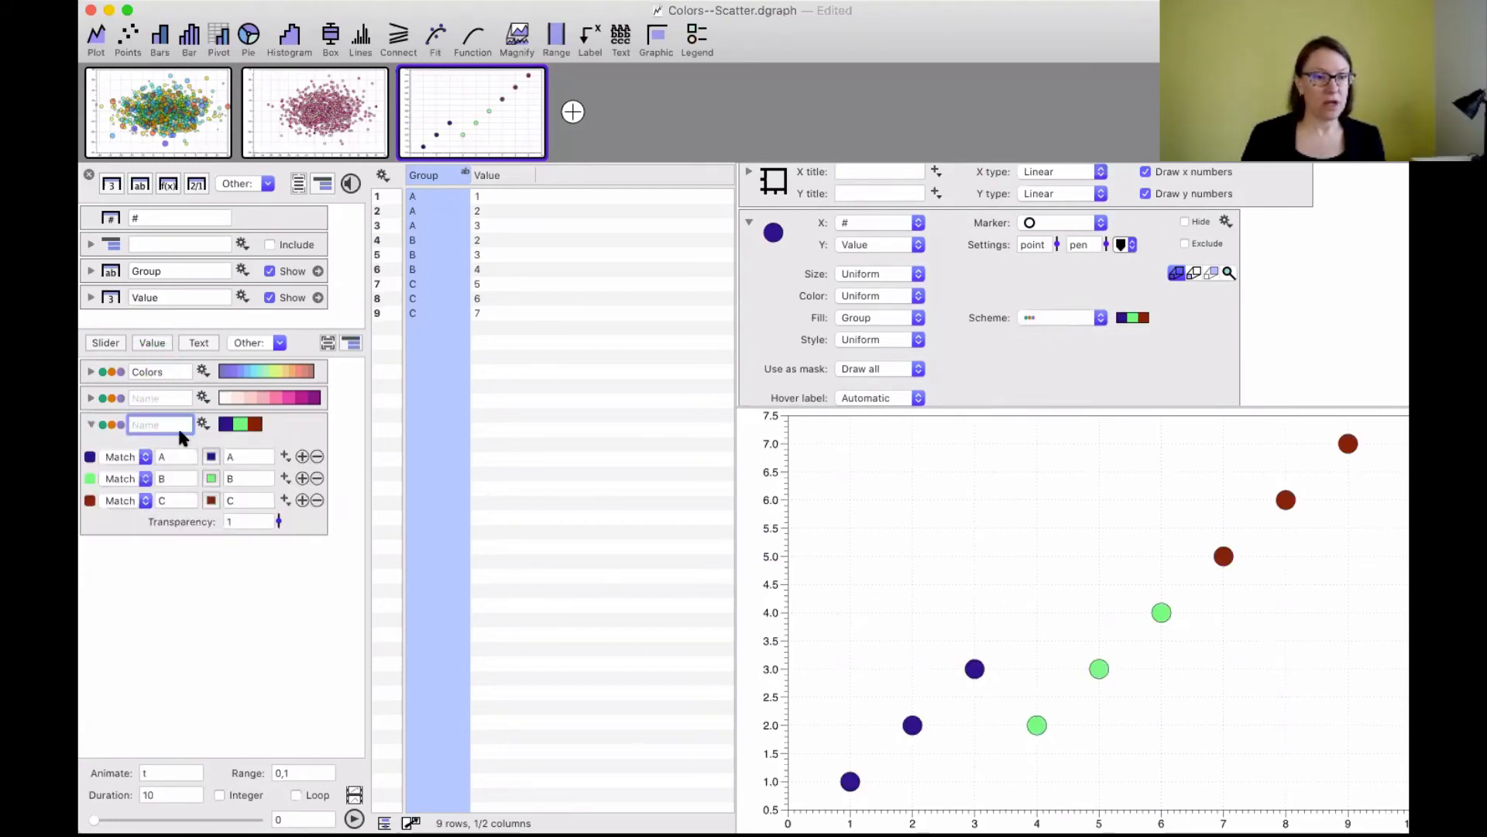
left_click(203, 426)
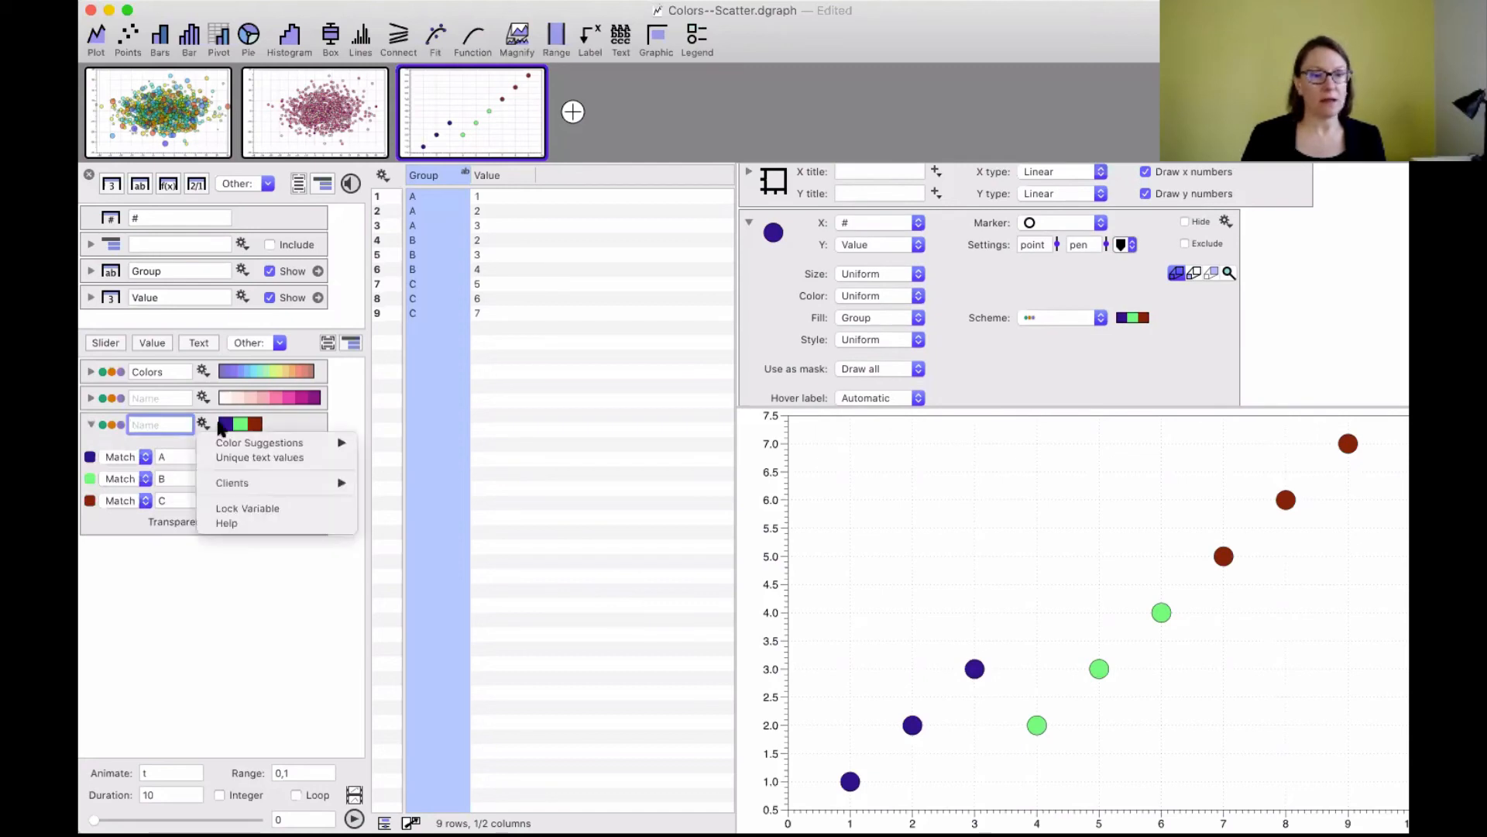
mouse_move(263, 442)
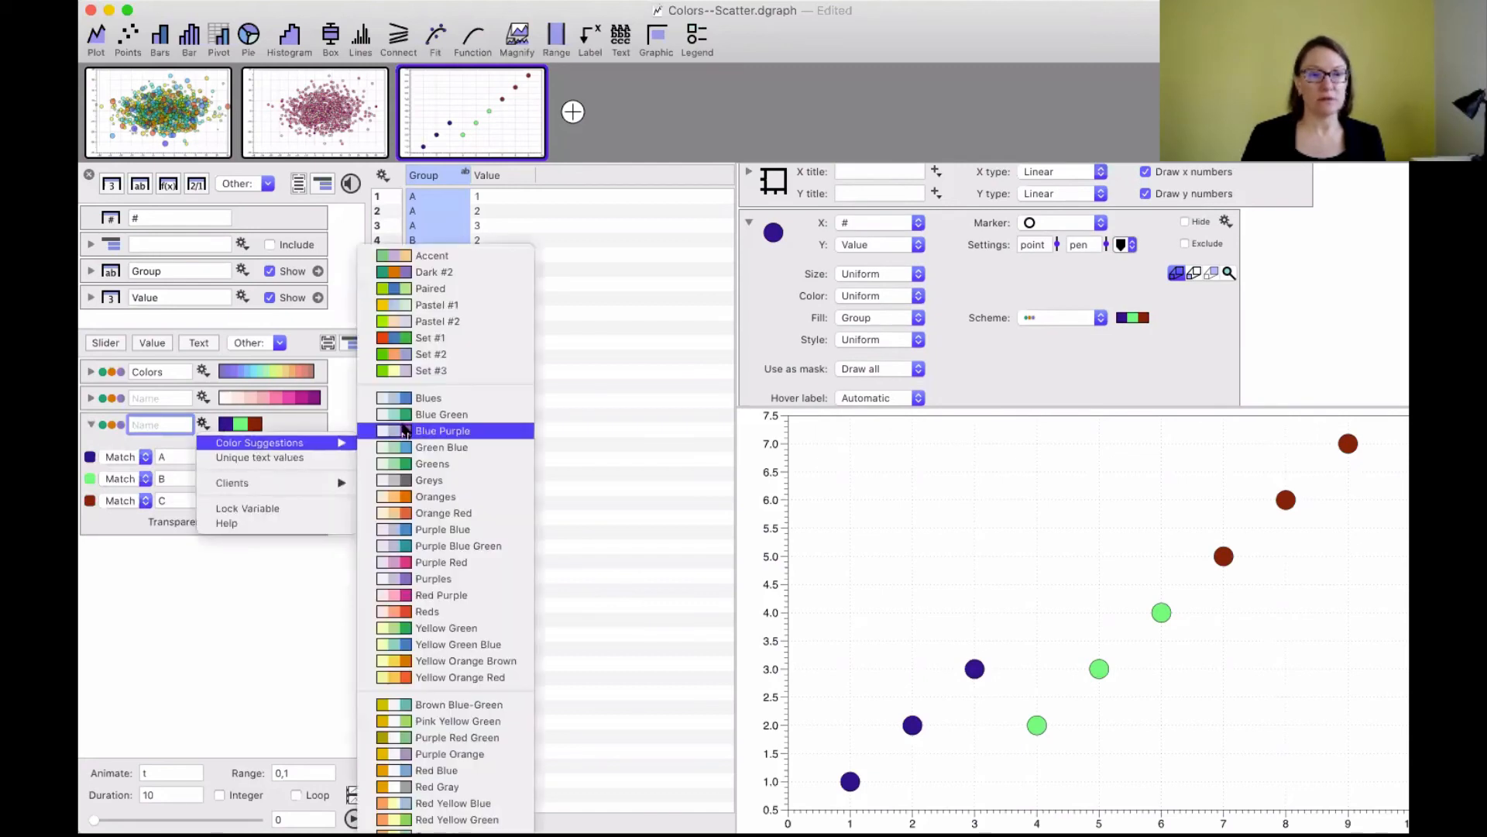
left_click(418, 534)
left_click(205, 423)
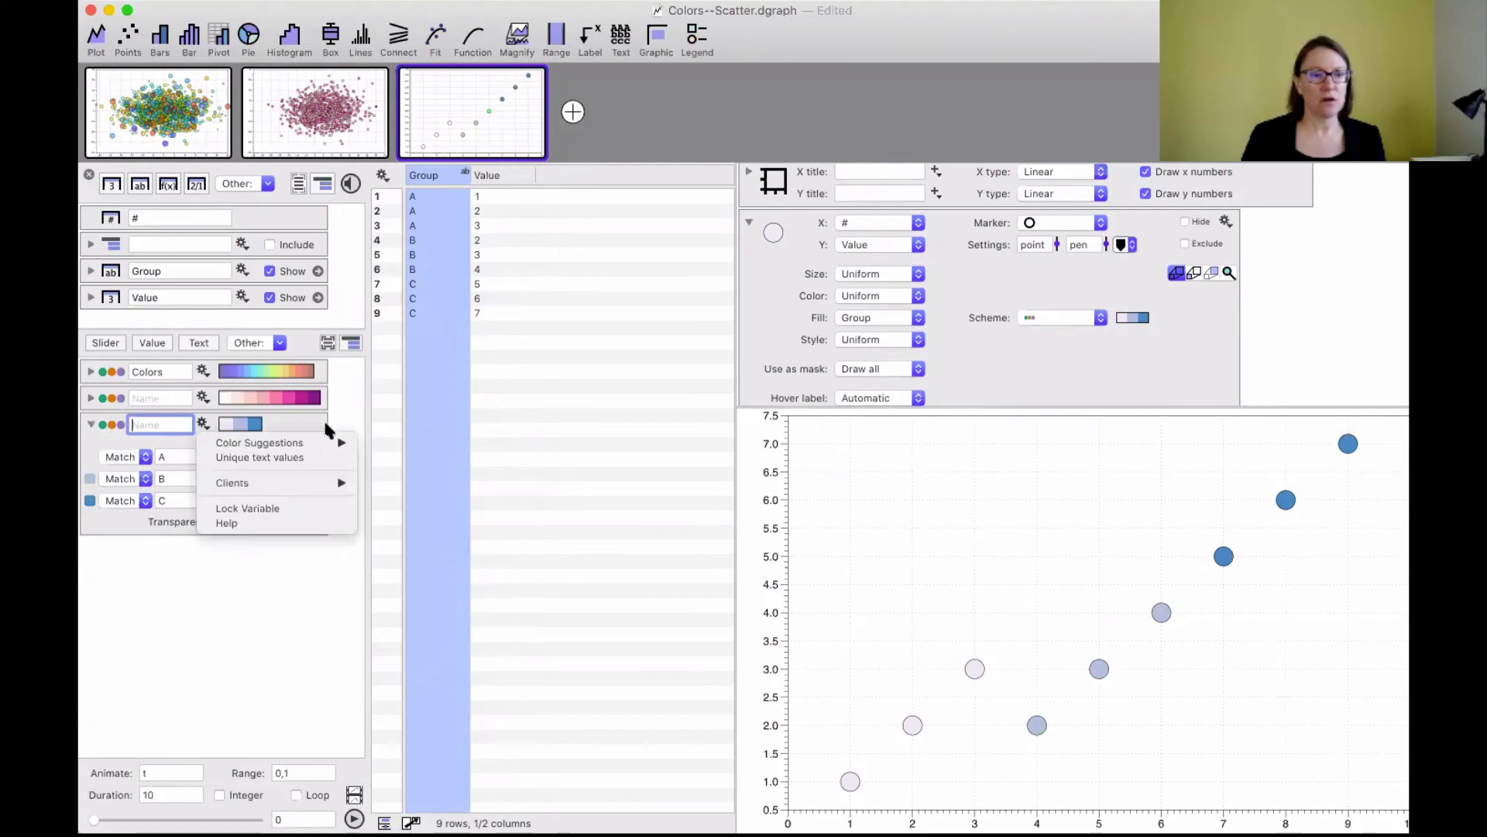
mouse_move(331, 443)
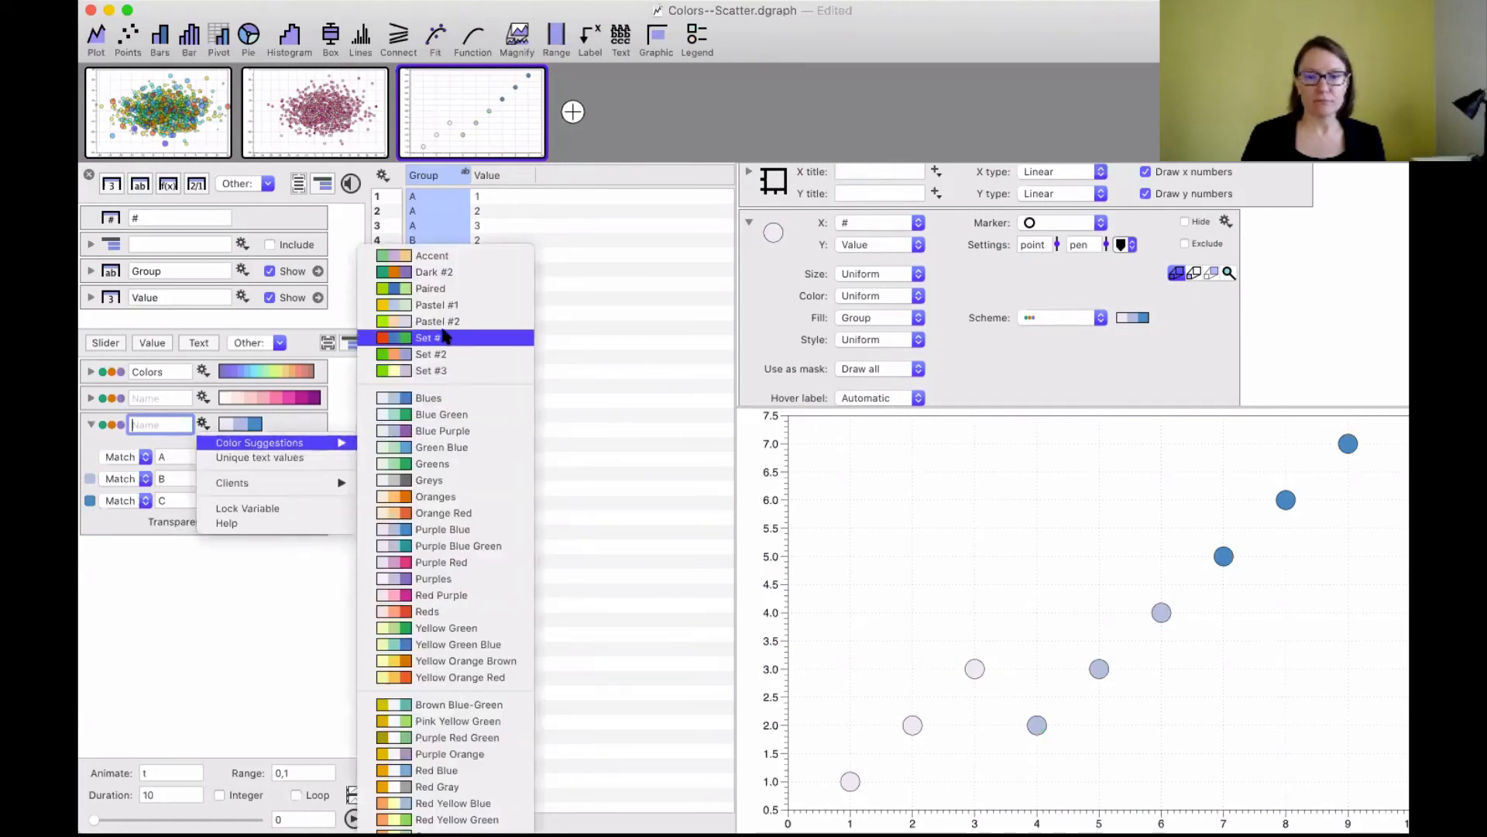
left_click(445, 338)
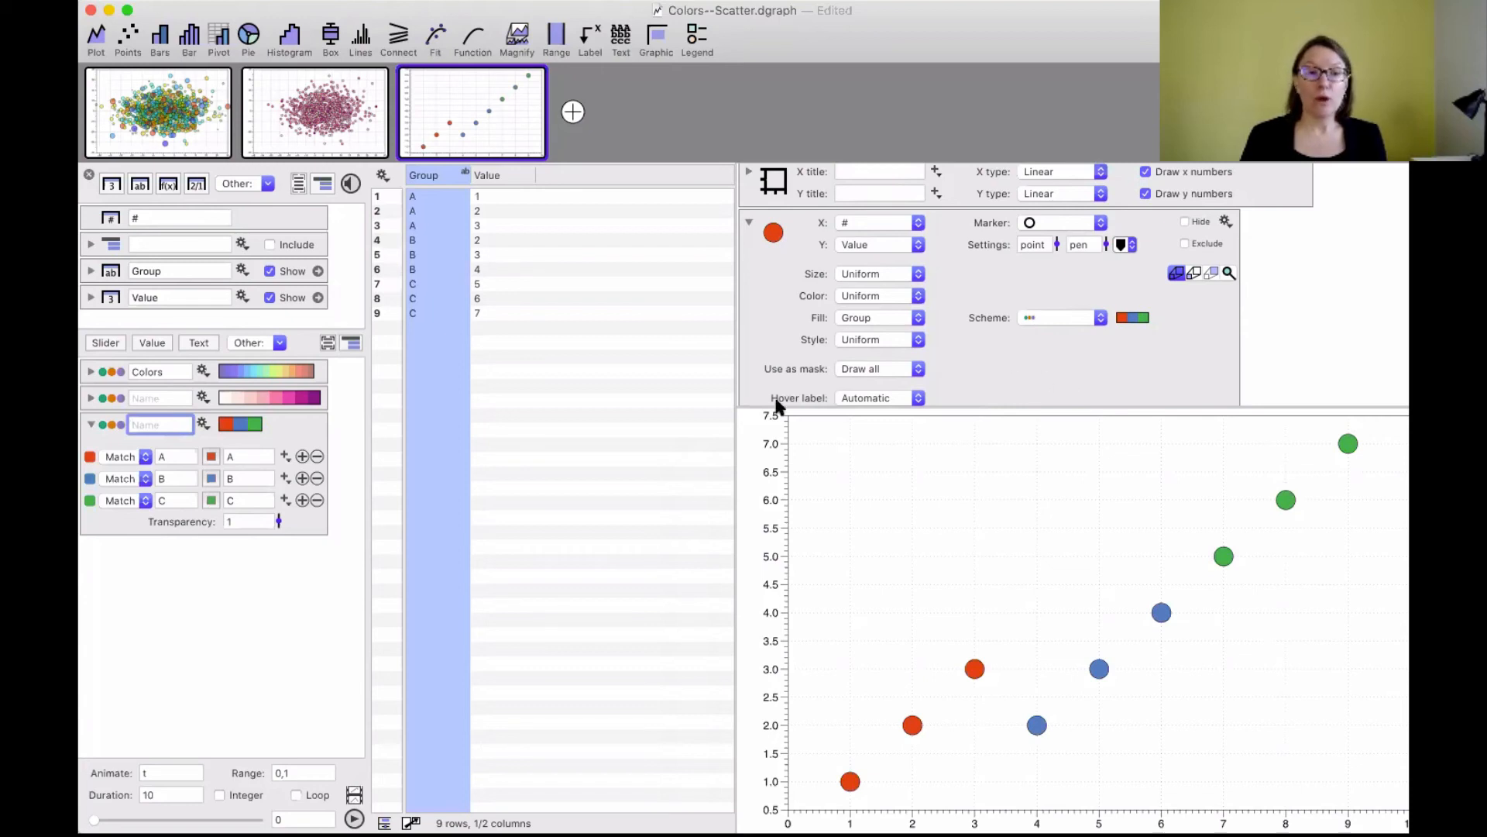
Add rows 10 to 12 to the table with group D and the values 1, 2 and 3.
left_click(434, 327)
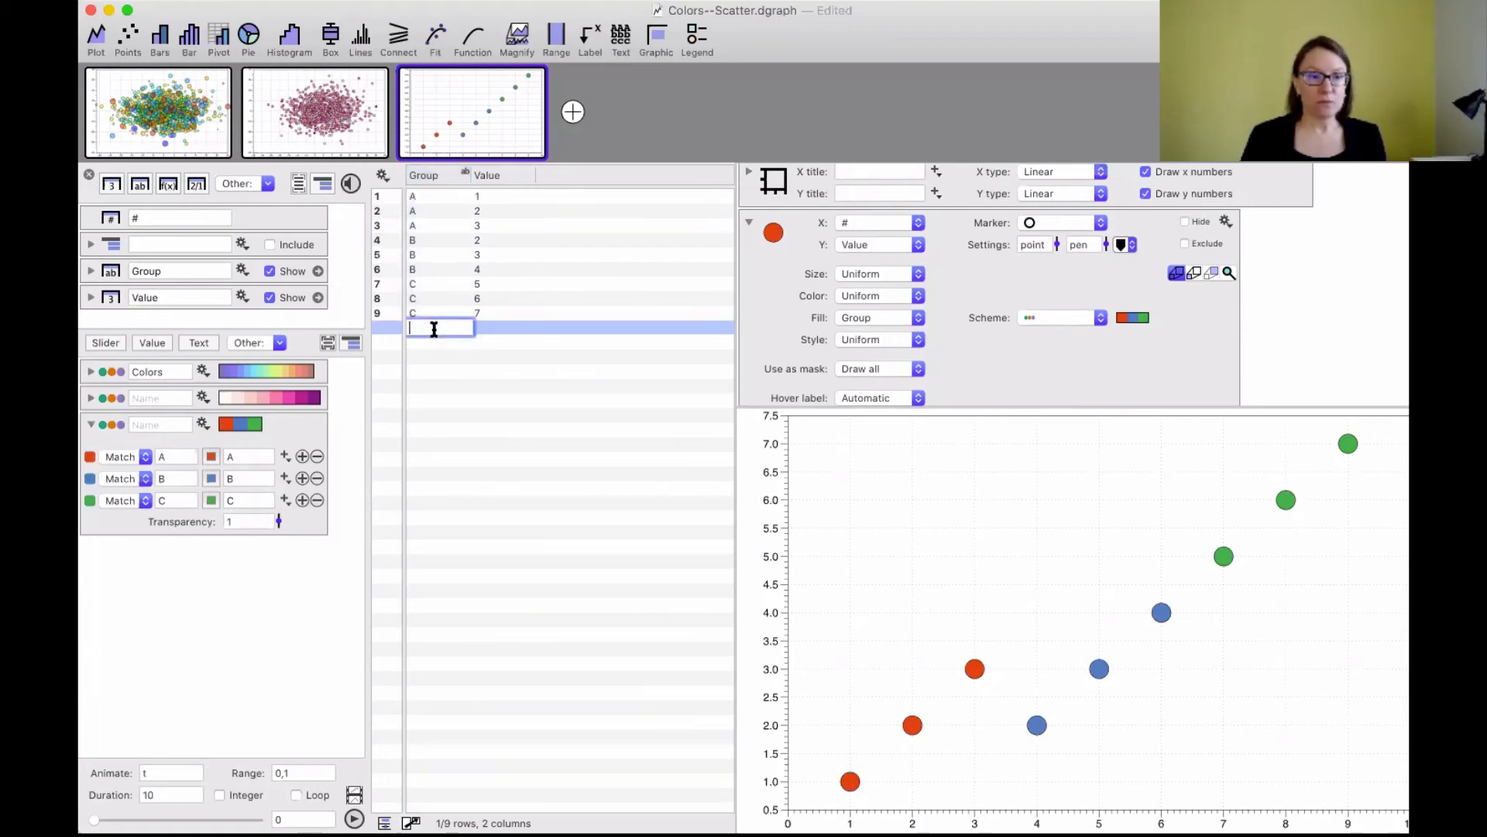
type("D")
key("Return")
type("D")
key("Return")
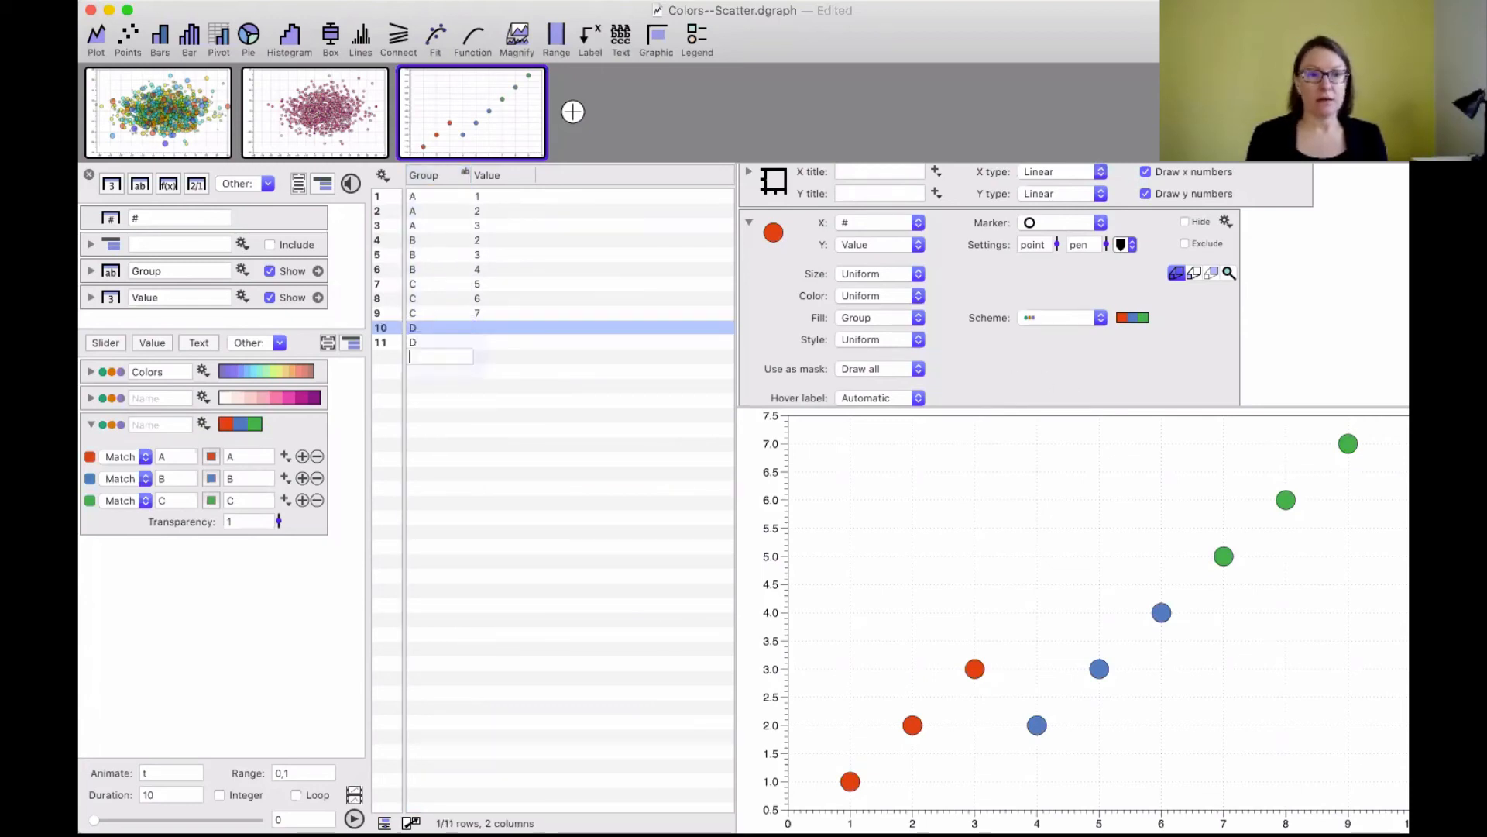
type("D")
key("Return")
left_click(485, 325)
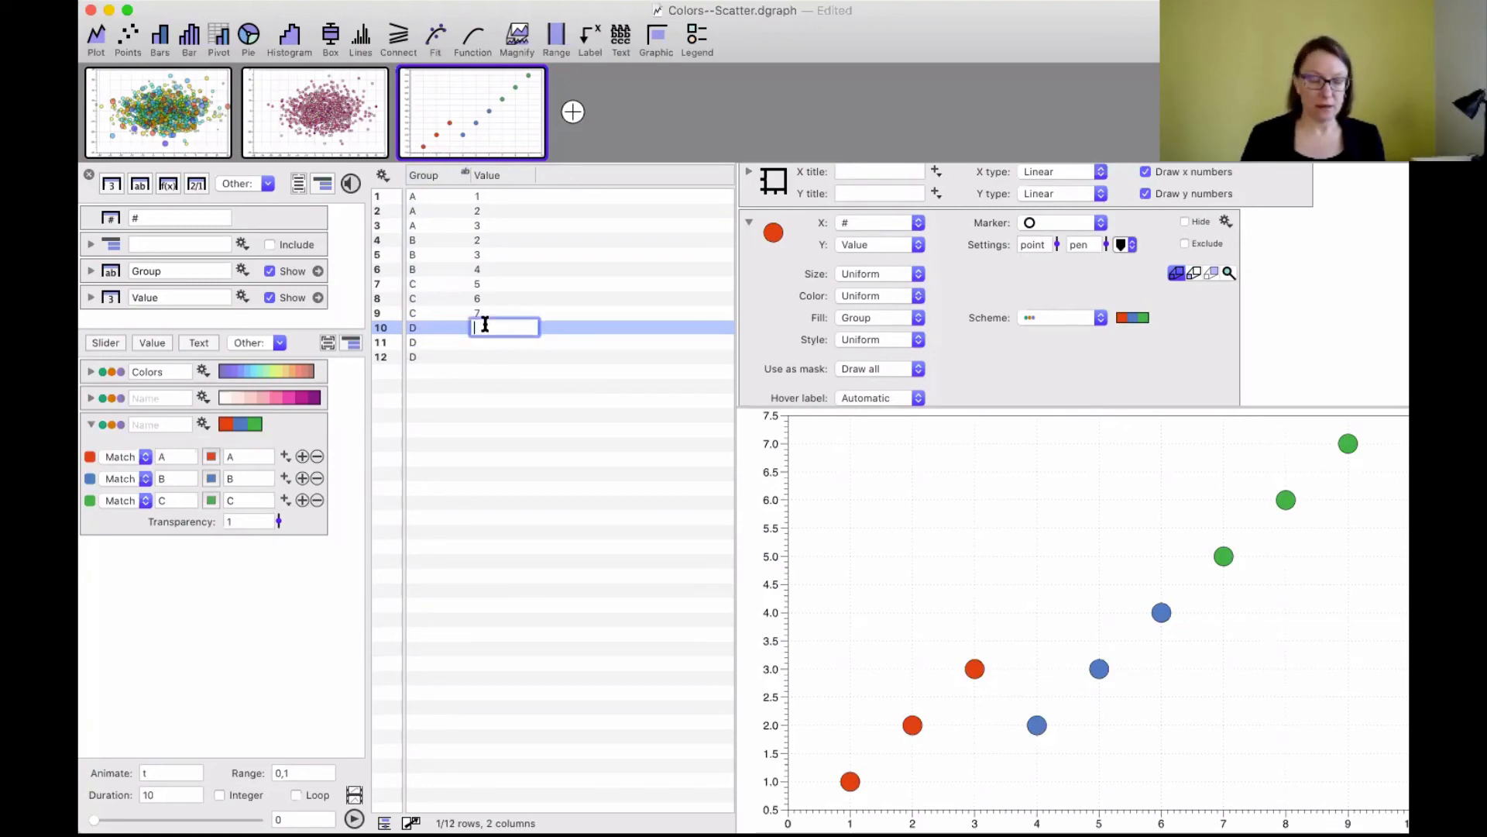
type("1")
key("Return")
type("2")
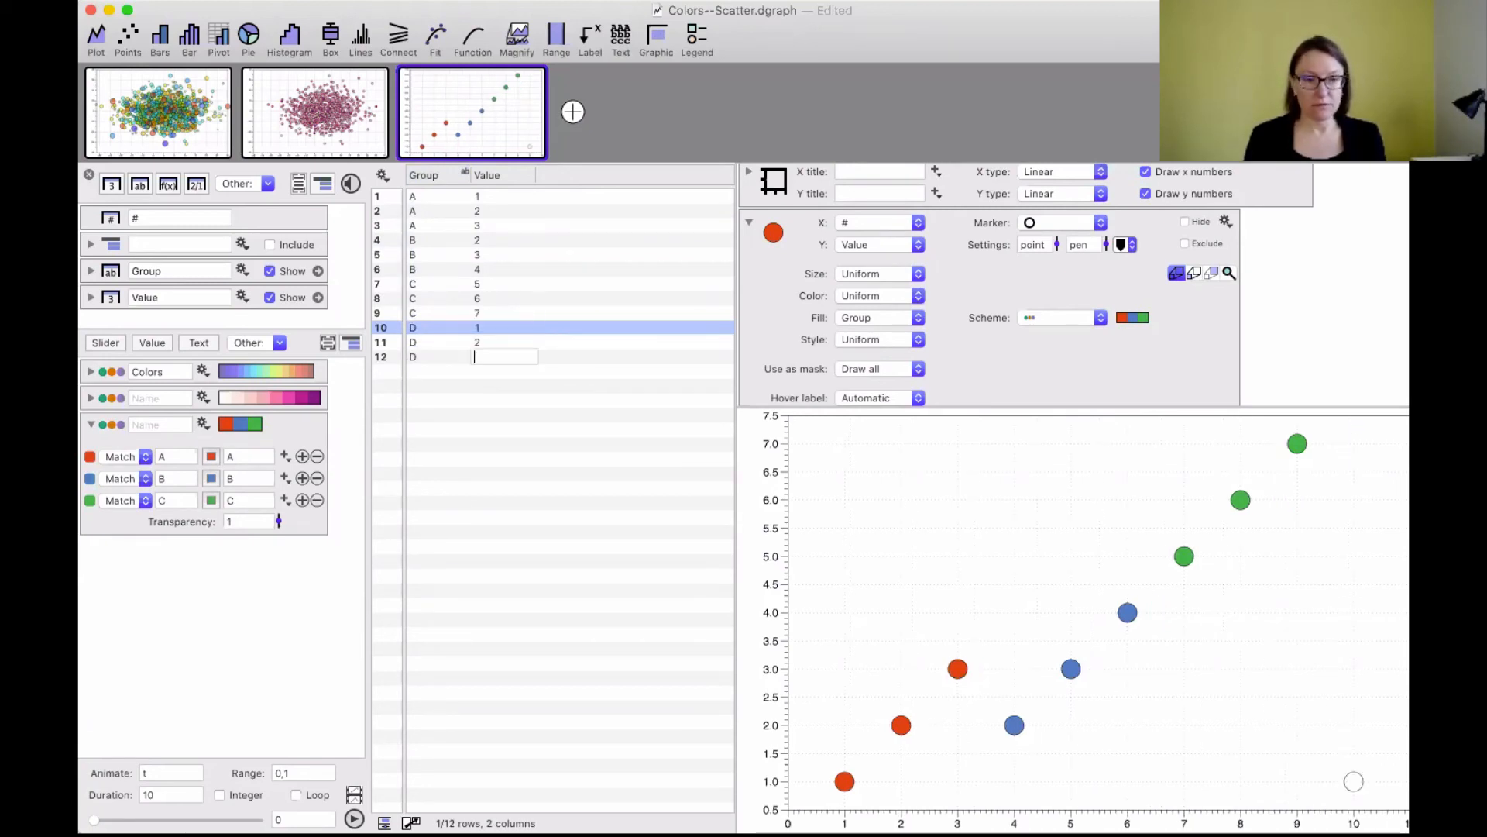
key("Return")
type("3")
key("Return")
left_click(511, 518)
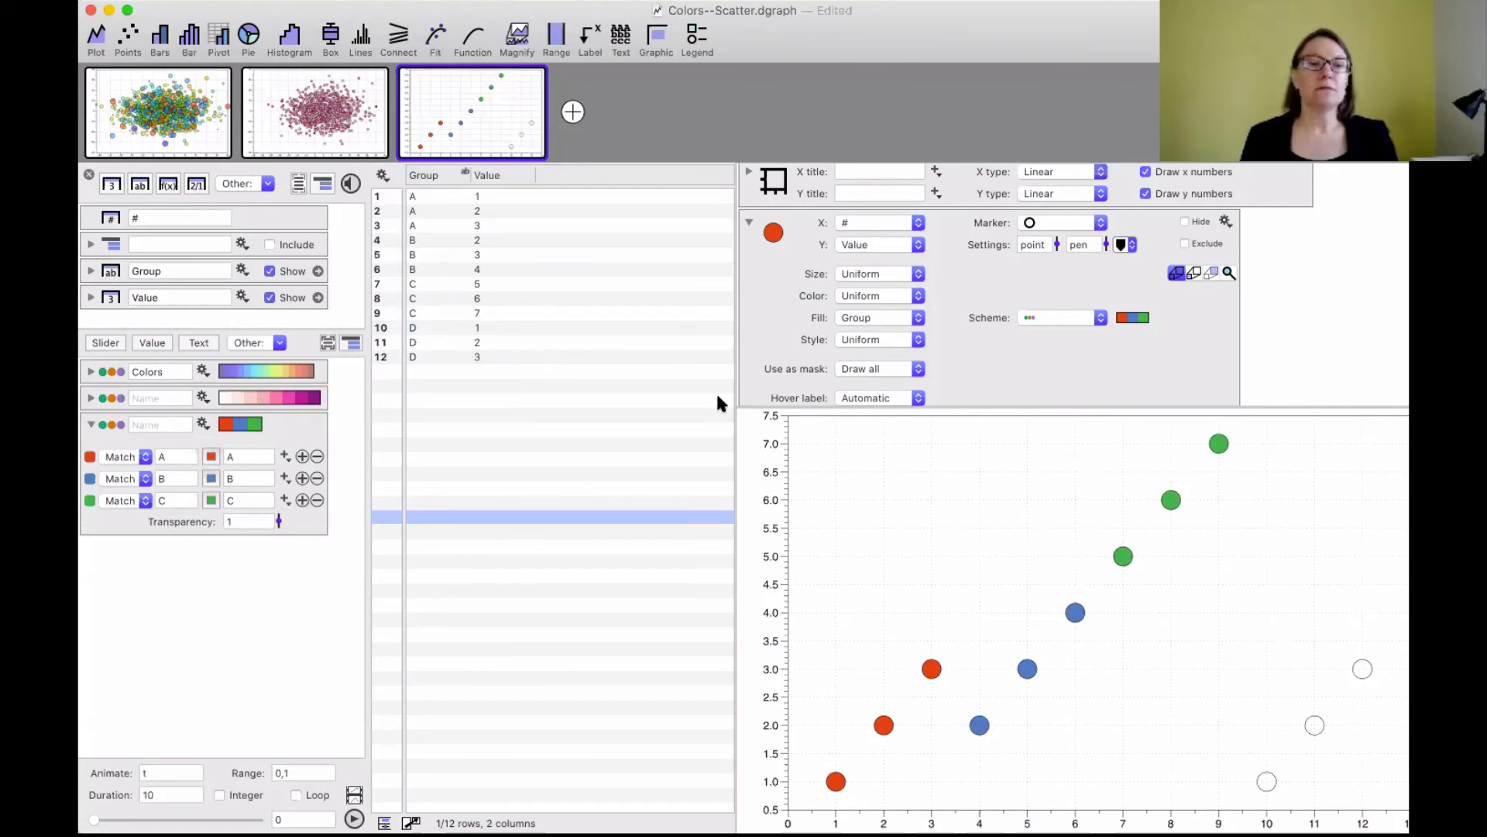
Update the new color scheme from the Group column's unique text values to include category D.
left_click(442, 179)
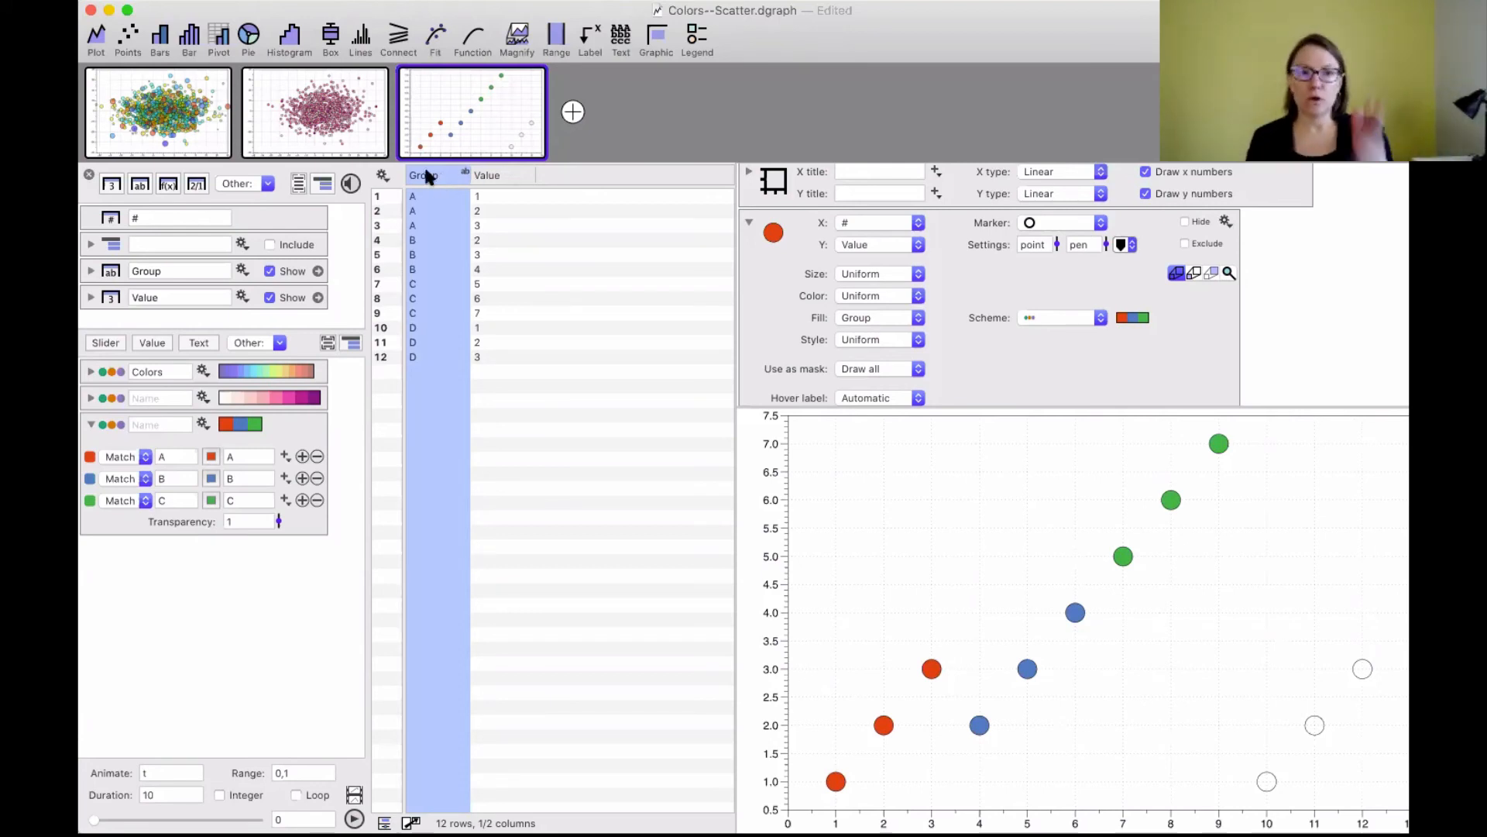
left_click(425, 410)
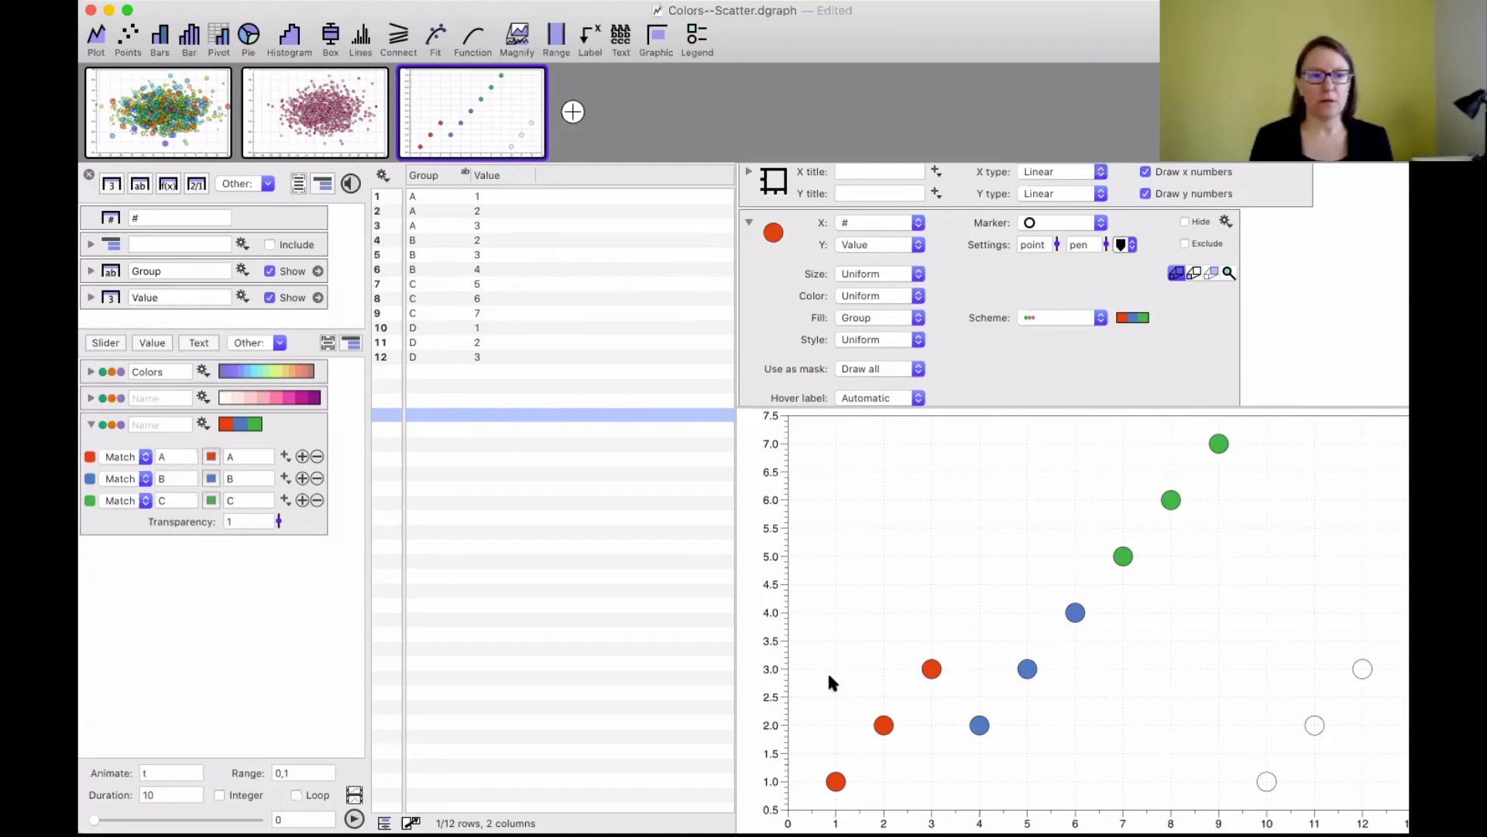
left_click(204, 423)
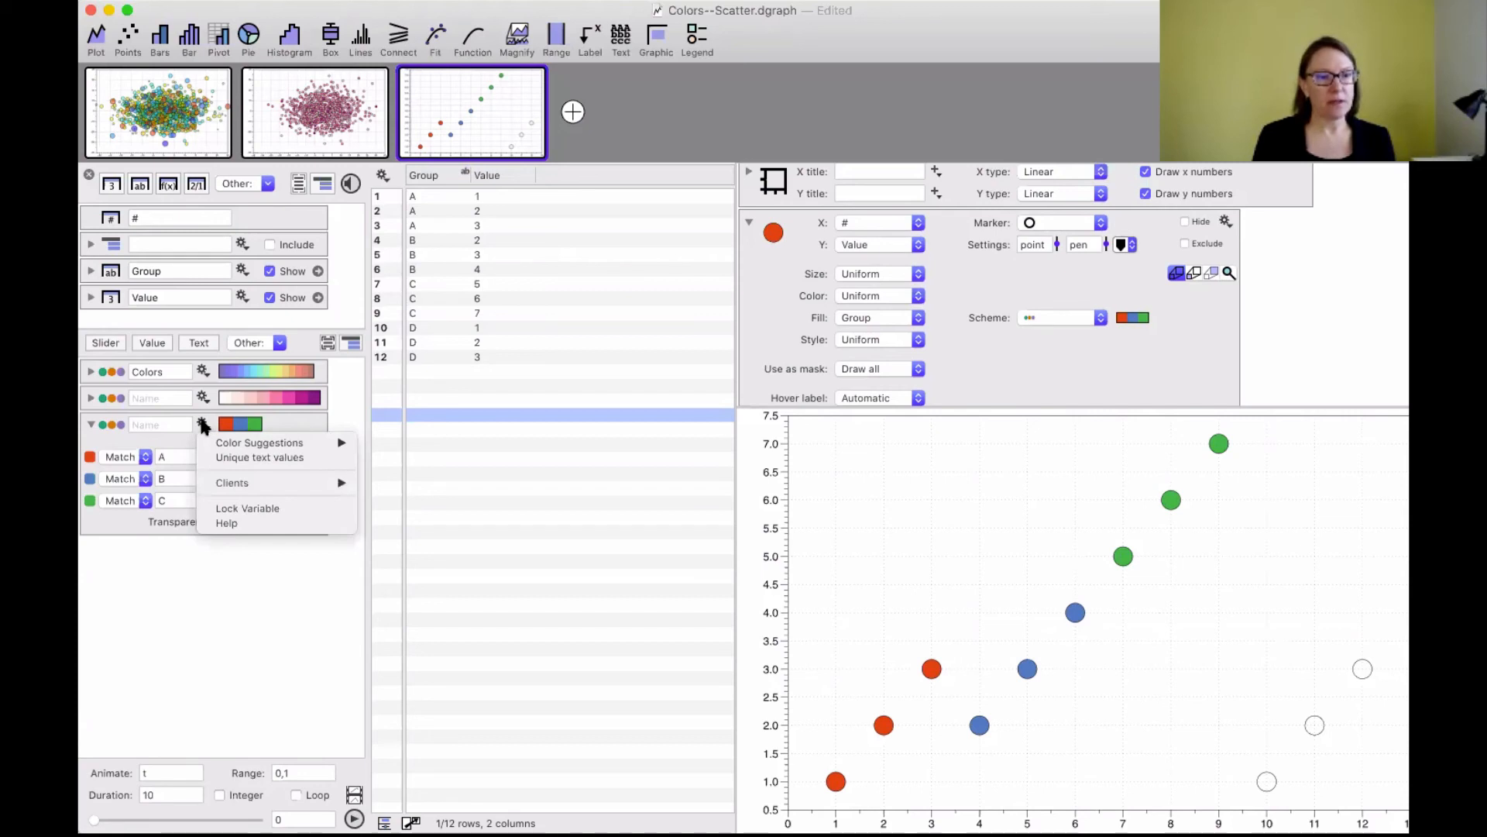
left_click(257, 458)
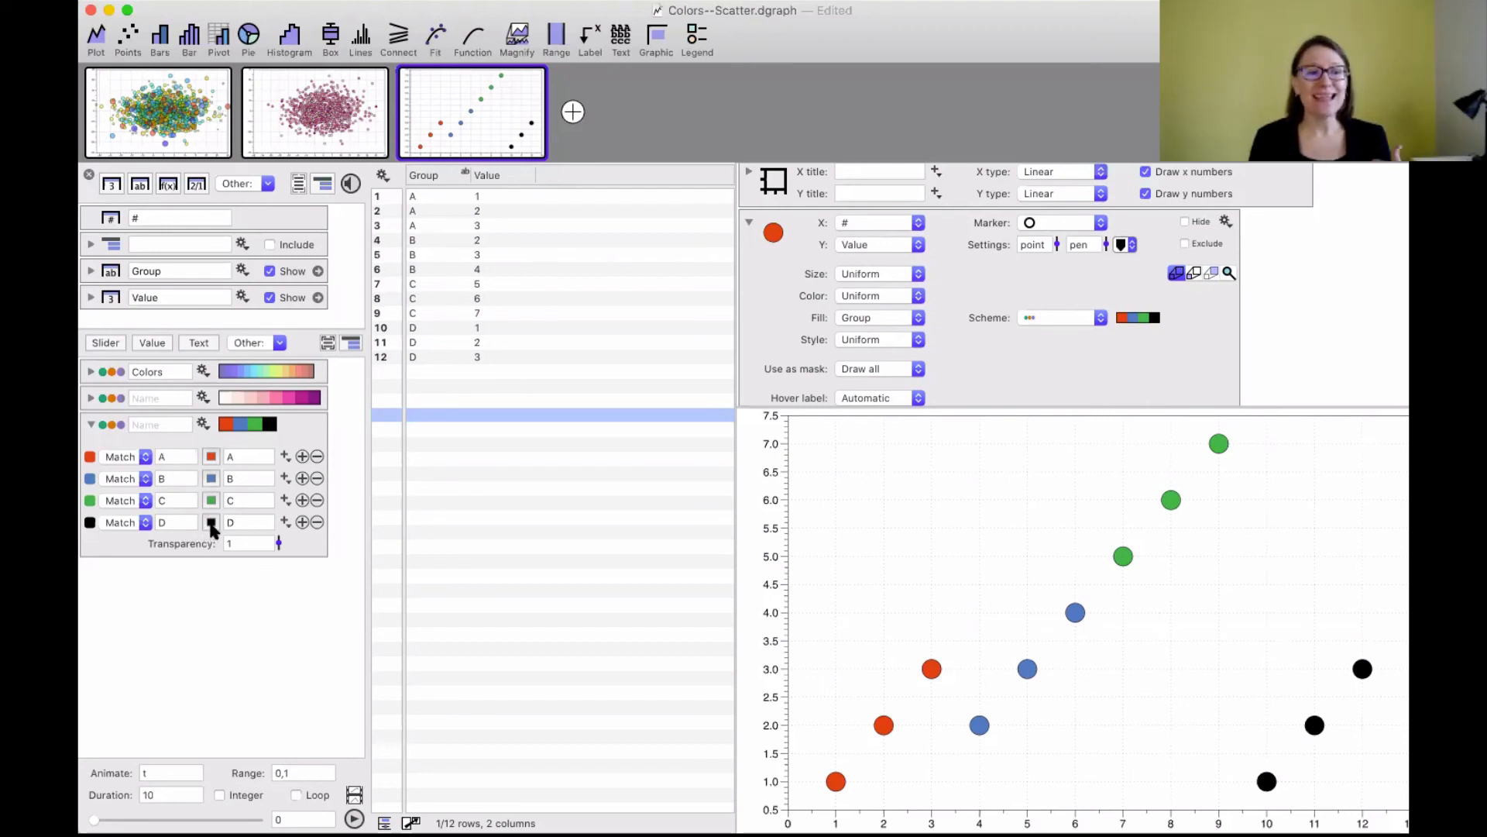
Apply the Dark #2 color suggestion to the scheme with categories A to D.
left_click(204, 423)
mouse_move(229, 445)
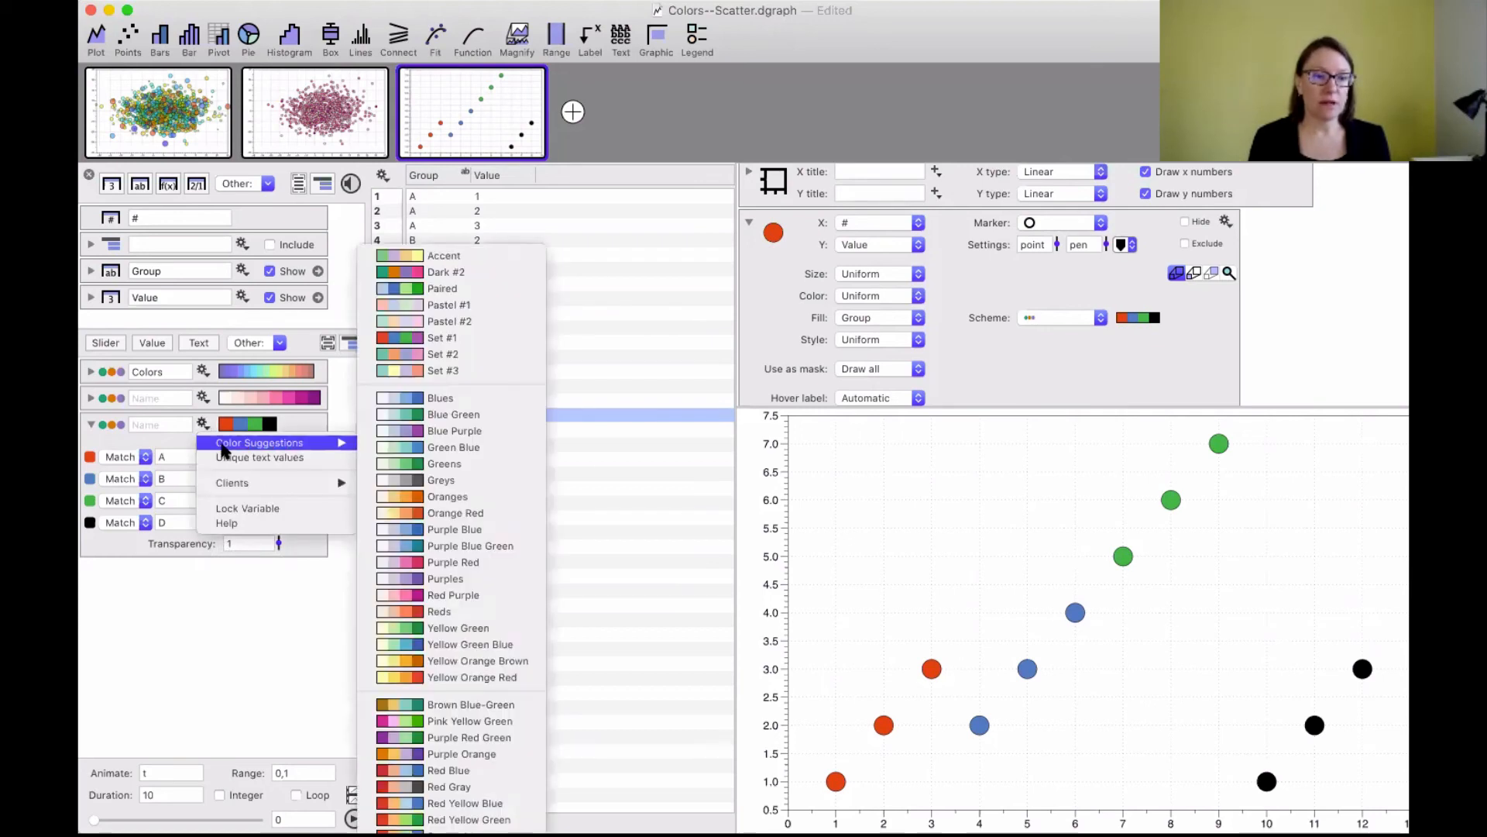
left_click(448, 273)
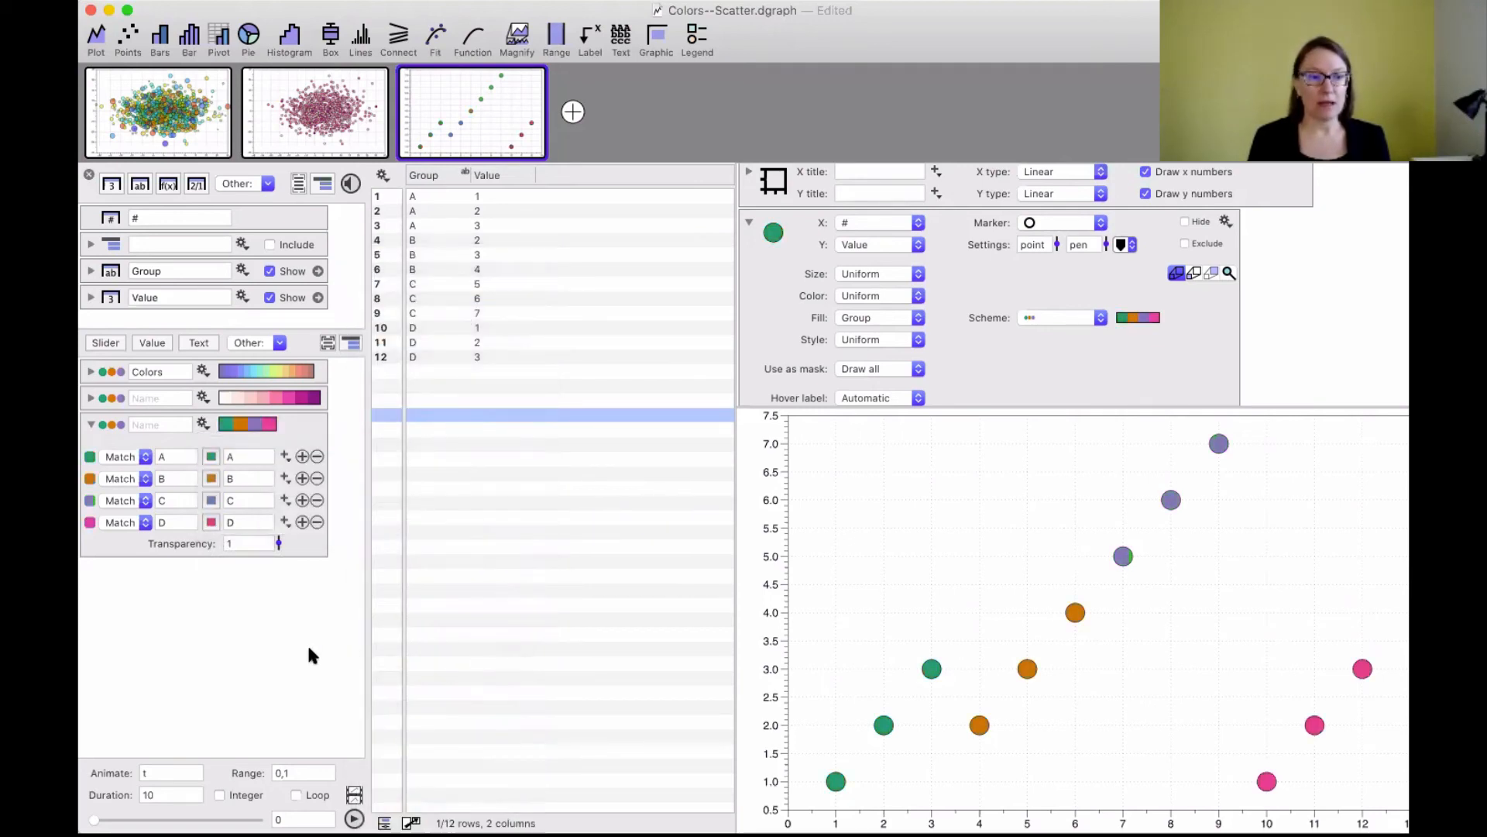
left_click(230, 636)
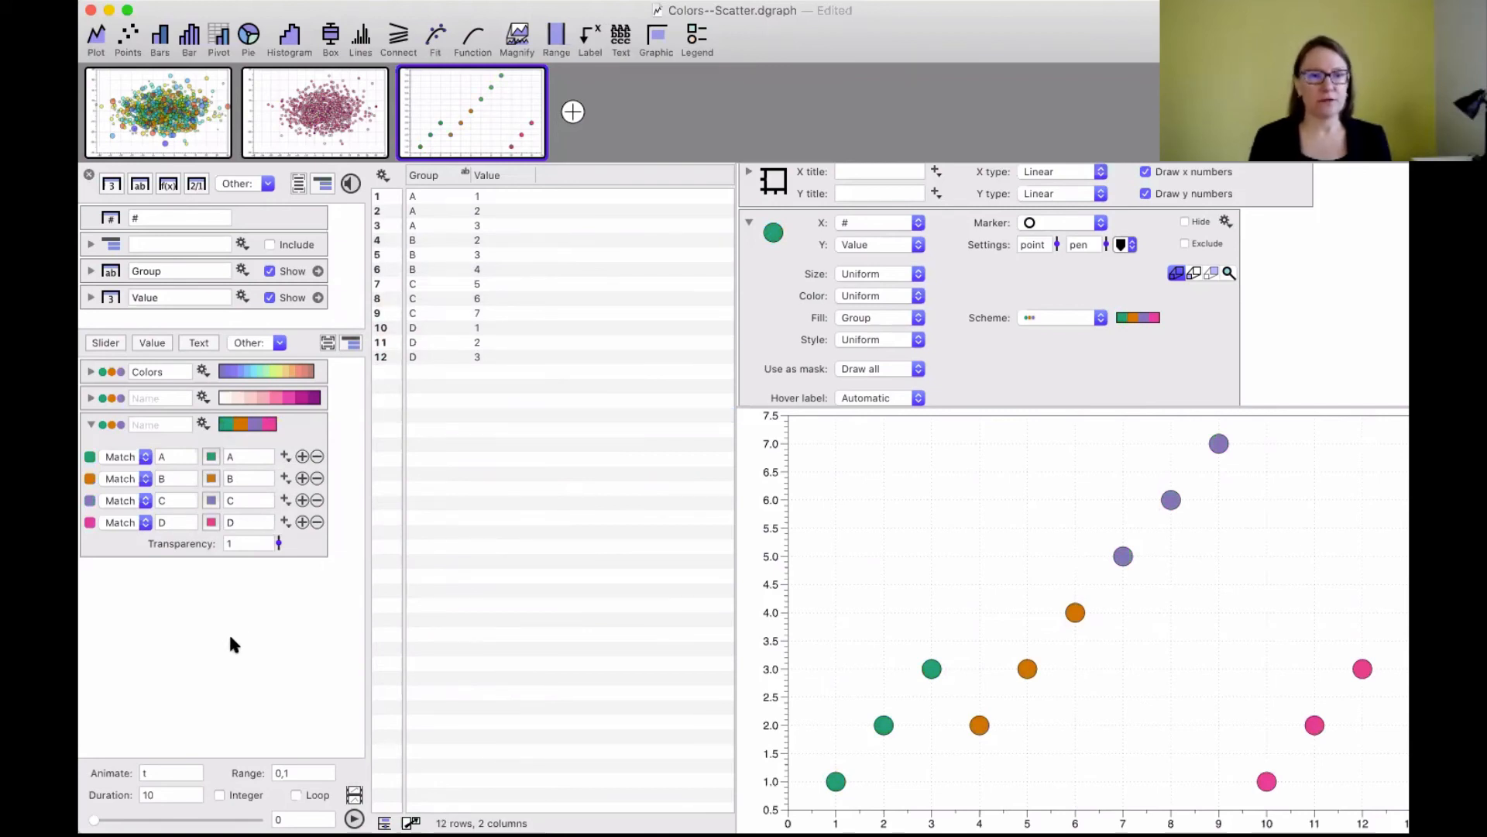